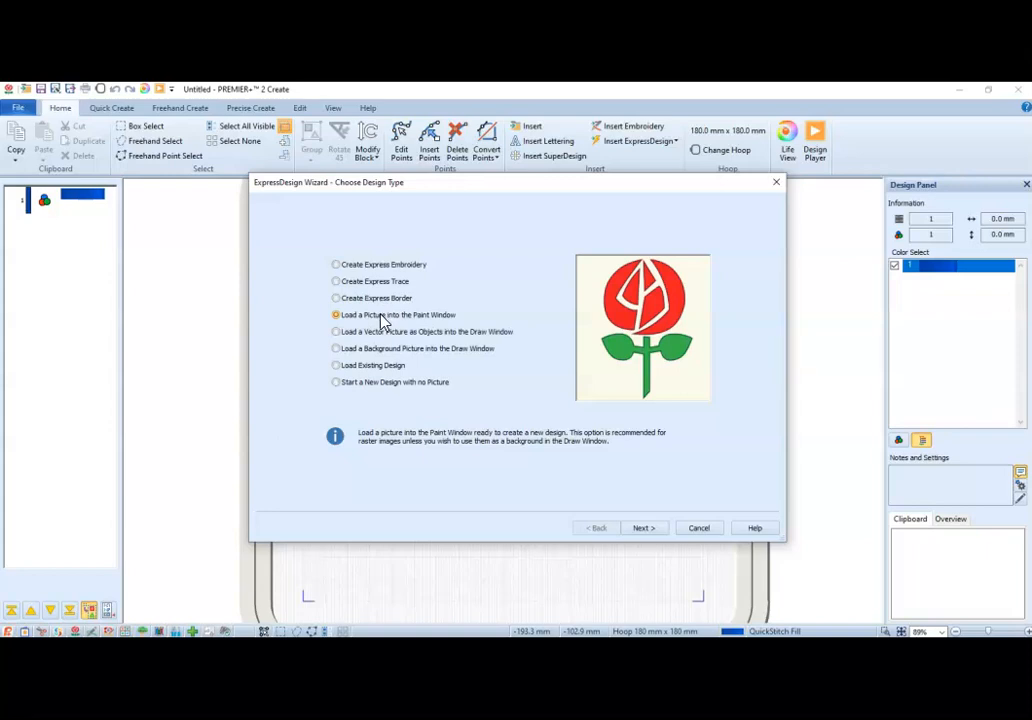
Load the picture shamrock-template-free.jpg from the Desktop folder for the Paint Window design.
{"action": "left_click", "coordinate": [646, 531]}
{"action": "left_click", "coordinate": [309, 233]}
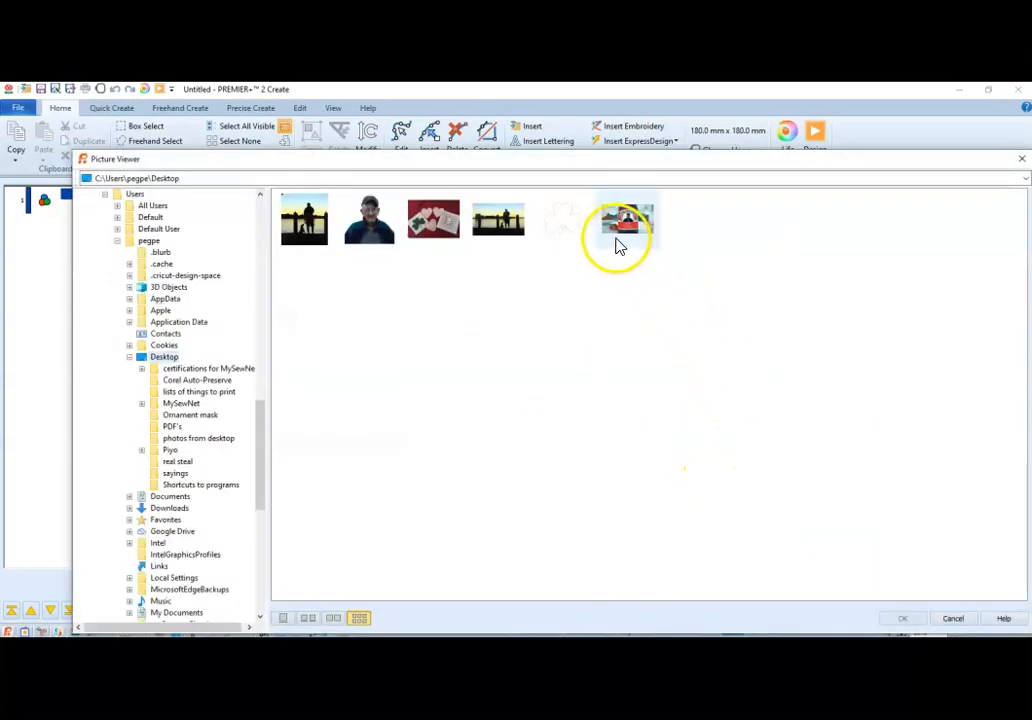
{"action": "double_click", "coordinate": [560, 228]}
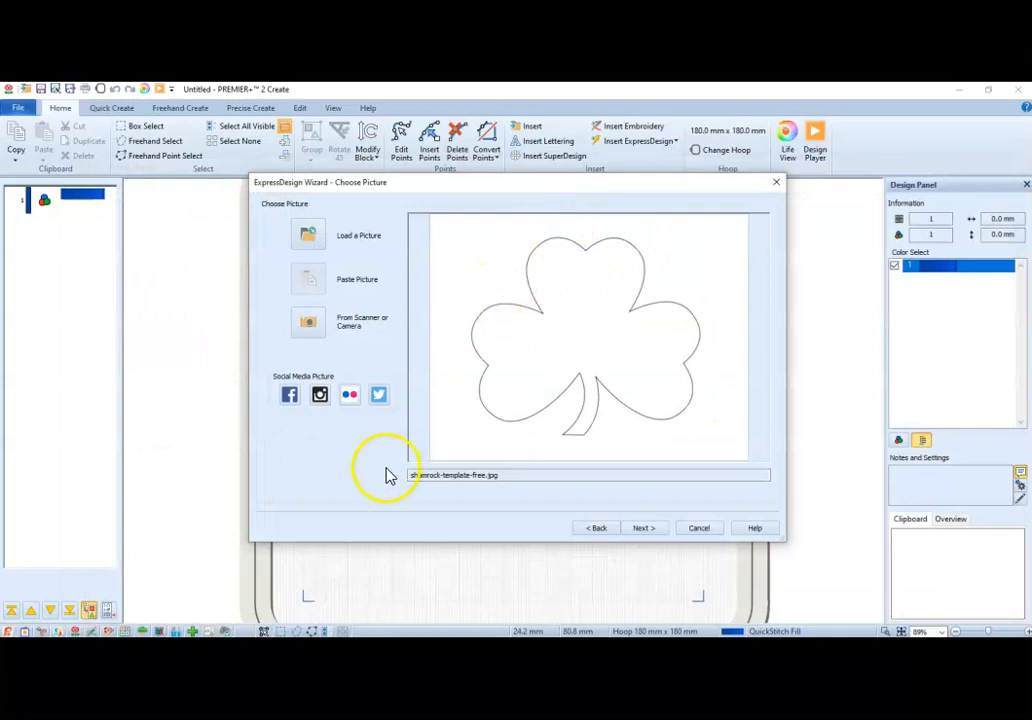
Crop the picture's side margins closer around the shamrock and accept the crop.
{"action": "left_click", "coordinate": [652, 533]}
{"action": "left_click_drag", "start_coordinate": [507, 443], "coordinate": [480, 443]}
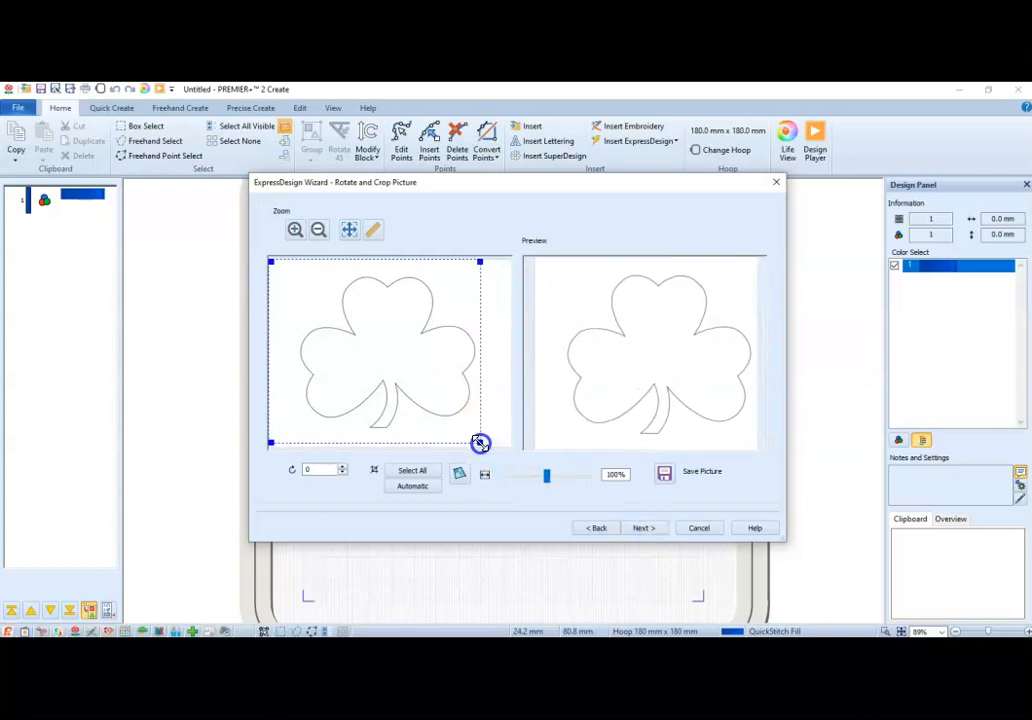
{"action": "left_click_drag", "start_coordinate": [271, 261], "coordinate": [294, 262]}
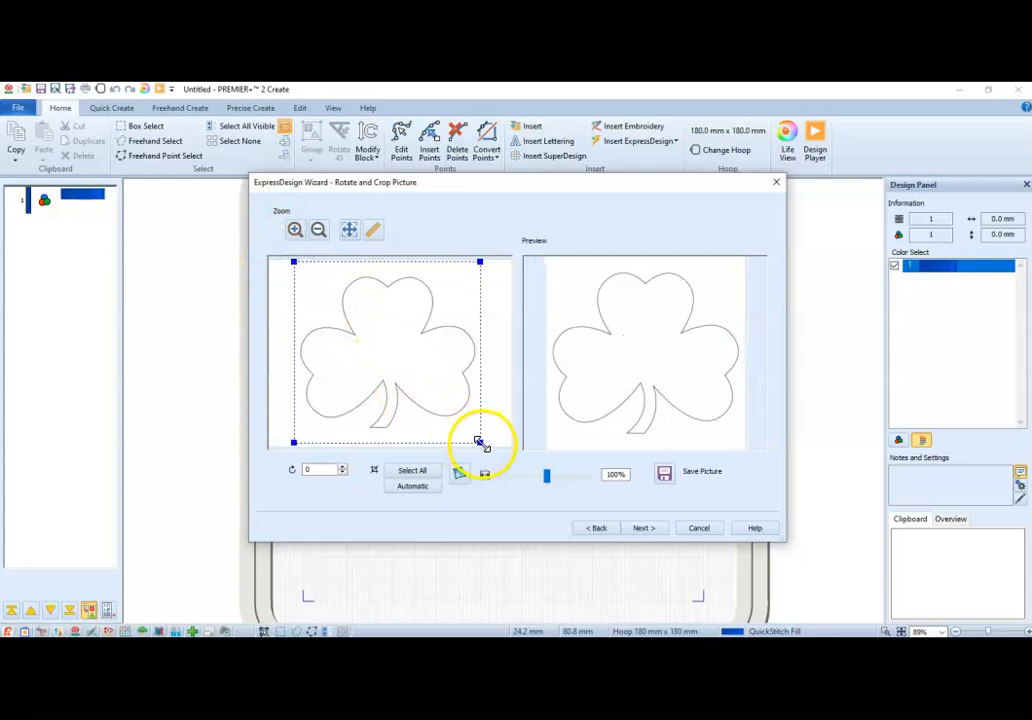
{"action": "left_click", "coordinate": [662, 533]}
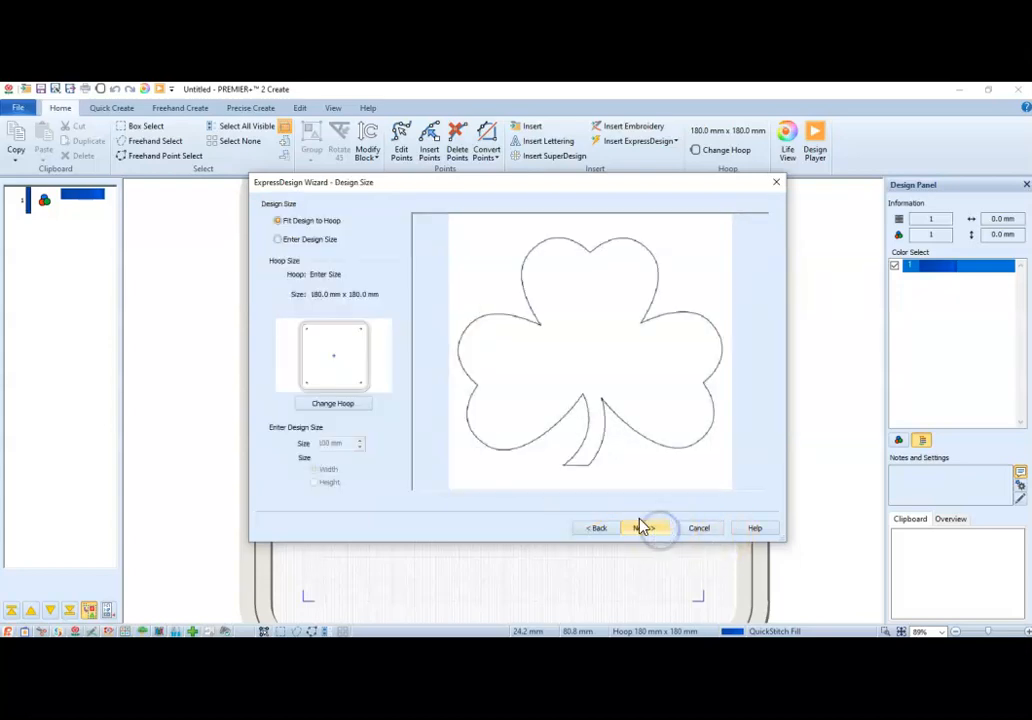
Confirm a custom hoop size of 180 mm by 180 mm and finish the wizard with 10 colors.
{"action": "left_click", "coordinate": [336, 416]}
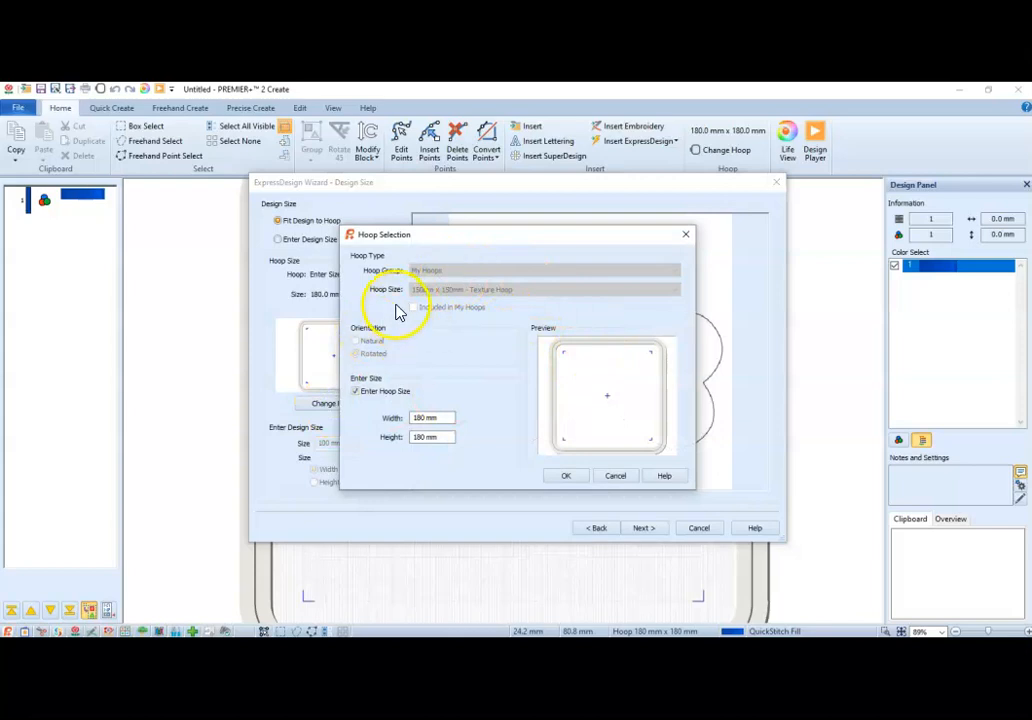
{"action": "left_click", "coordinate": [358, 392]}
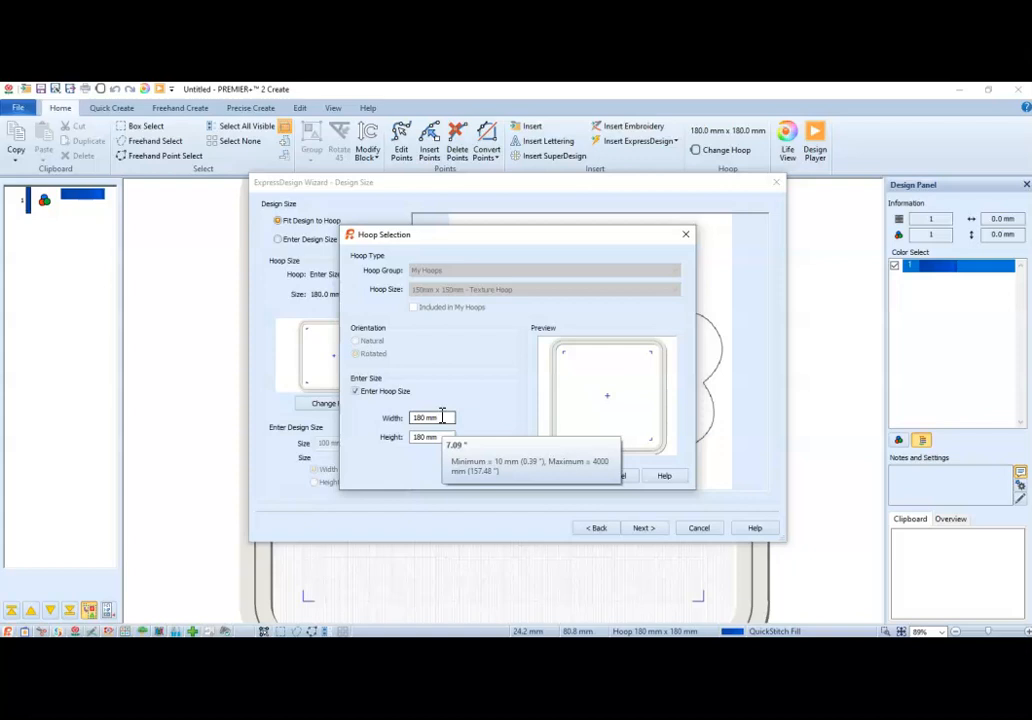
{"action": "left_click", "coordinate": [355, 393]}
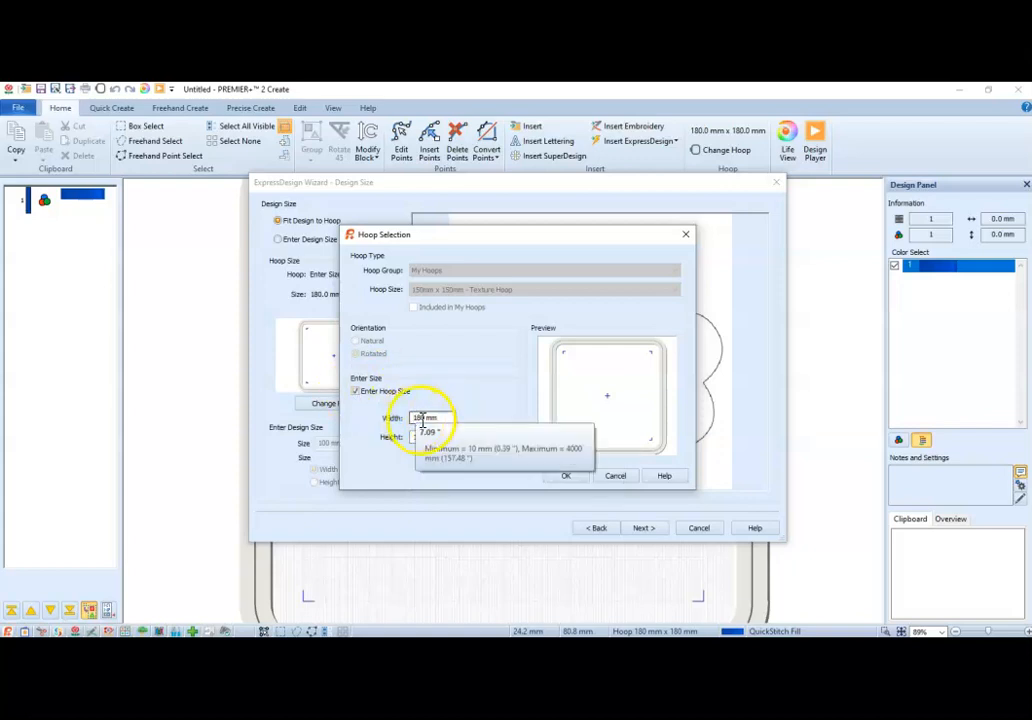
{"action": "left_click", "coordinate": [566, 478]}
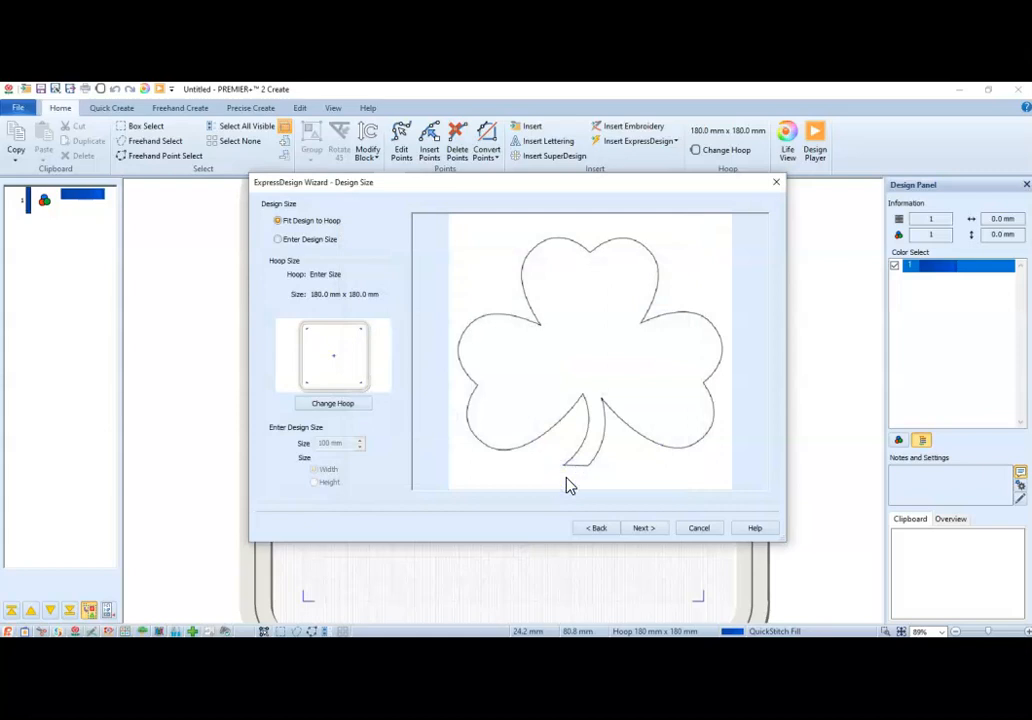
{"action": "left_click", "coordinate": [645, 529]}
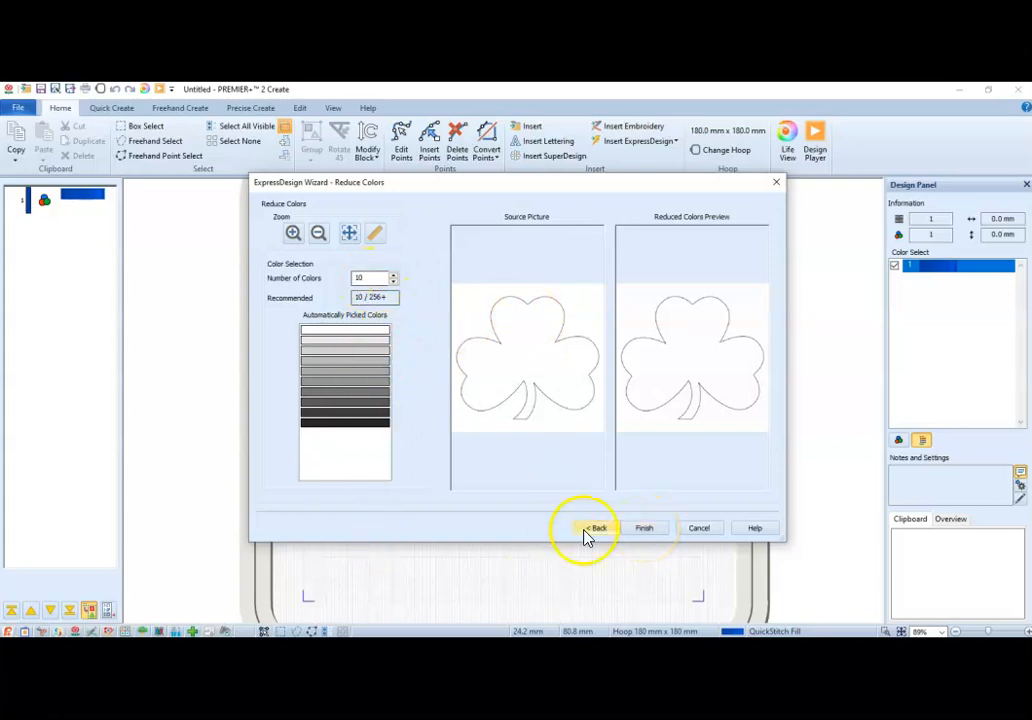
{"action": "left_click", "coordinate": [650, 532]}
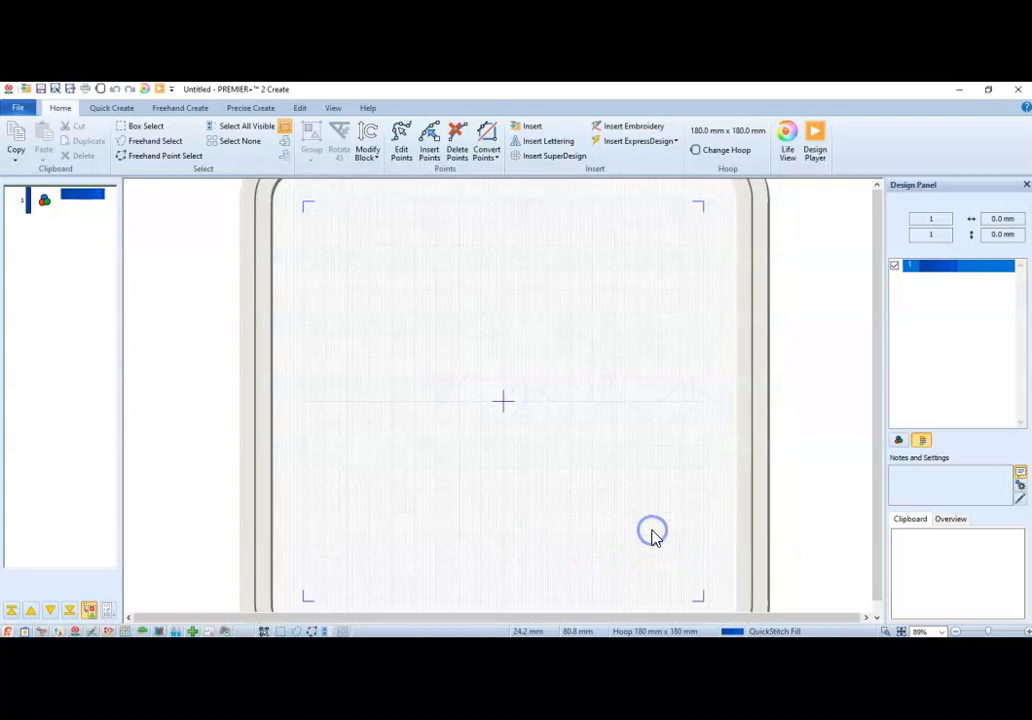
Create a running stitch outline of the shamrock with QuickStitch, using color tolerance 10 and a high number of points.
{"action": "left_click", "coordinate": [120, 110]}
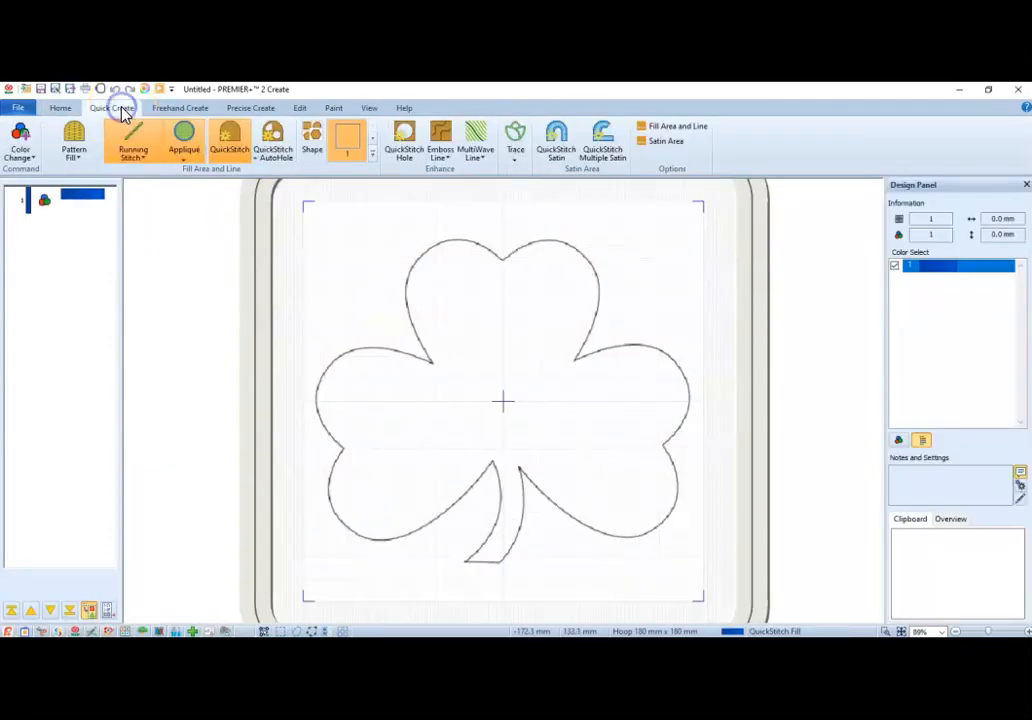
{"action": "left_click", "coordinate": [224, 153]}
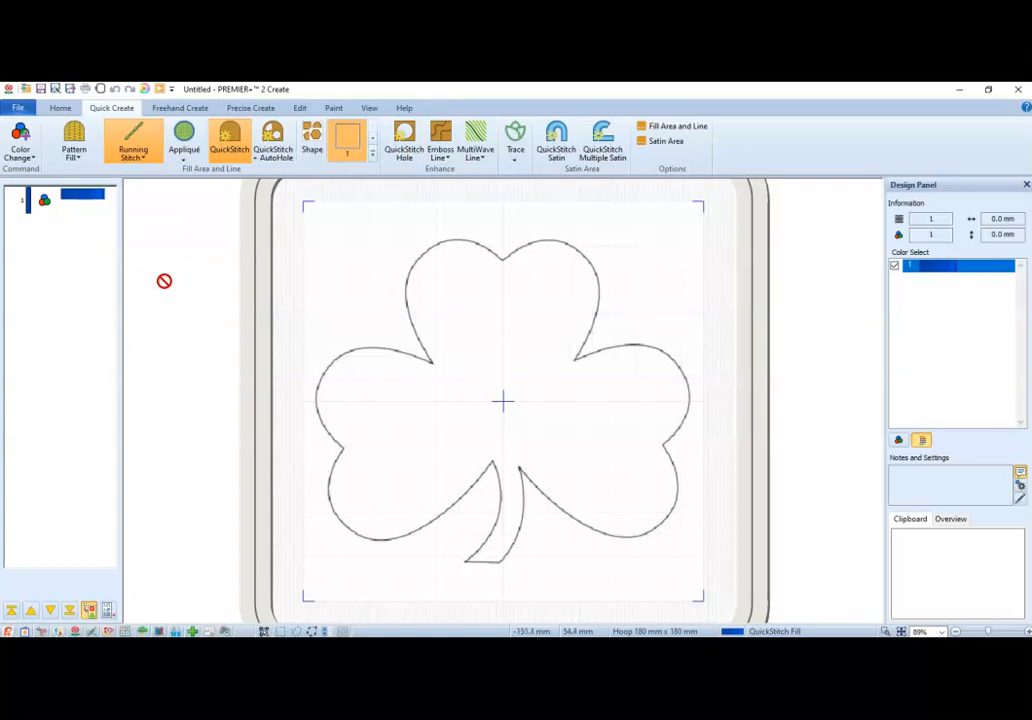
{"action": "left_click", "coordinate": [134, 143]}
{"action": "left_click", "coordinate": [475, 316]}
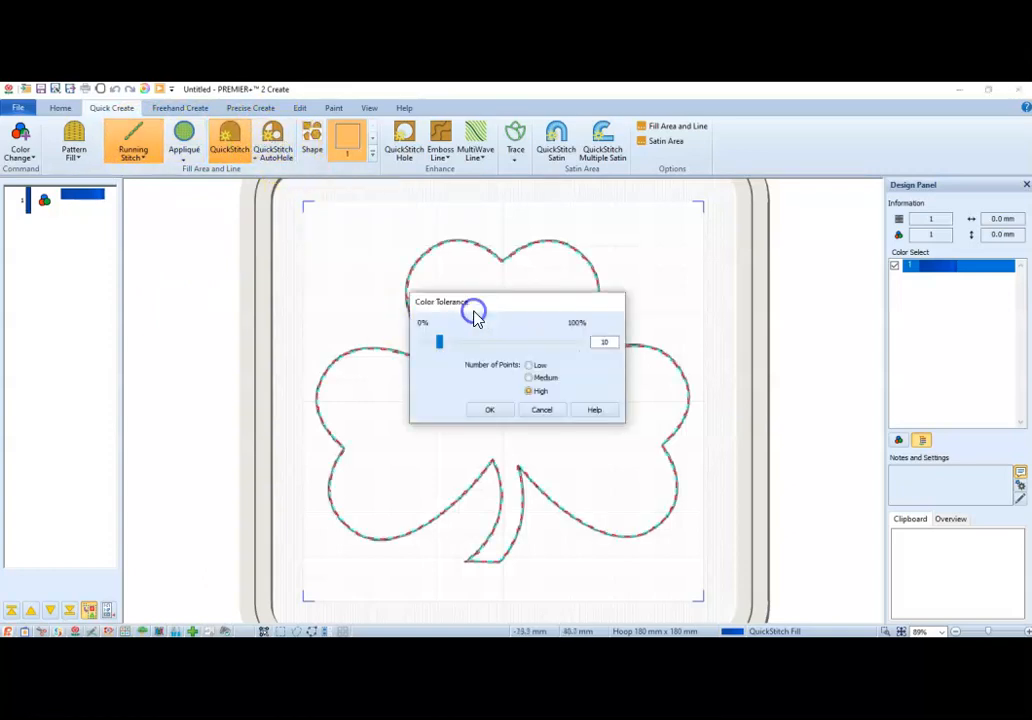
{"action": "left_click", "coordinate": [496, 413]}
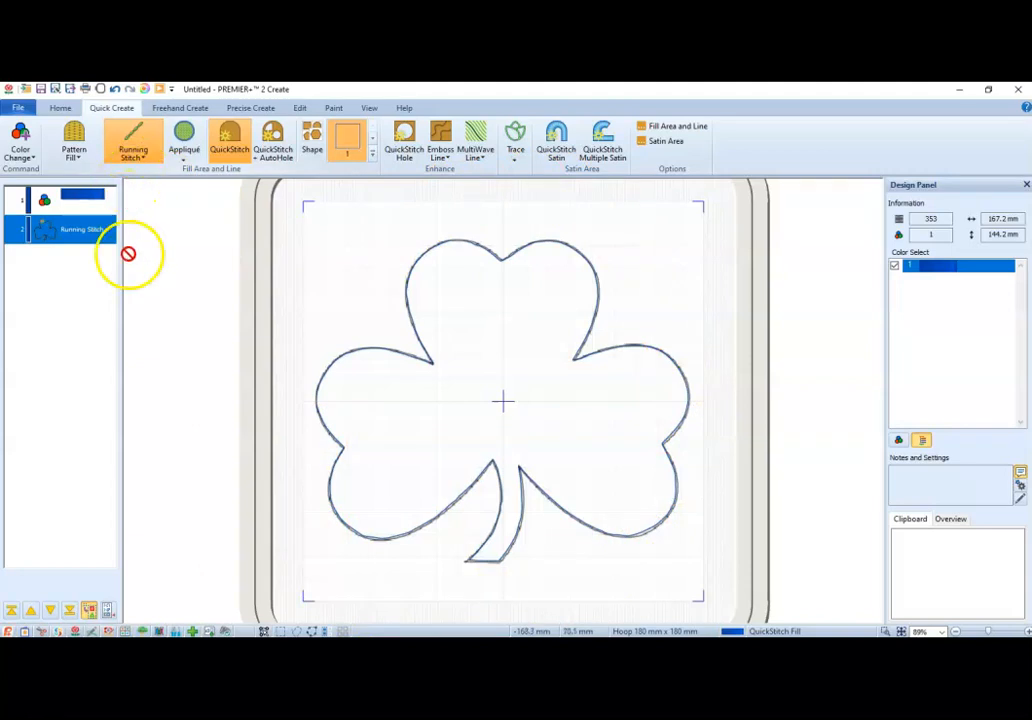
Insert a stop command after the shamrock's running stitch.
{"action": "left_click", "coordinate": [32, 160]}
{"action": "right_click", "coordinate": [43, 238]}
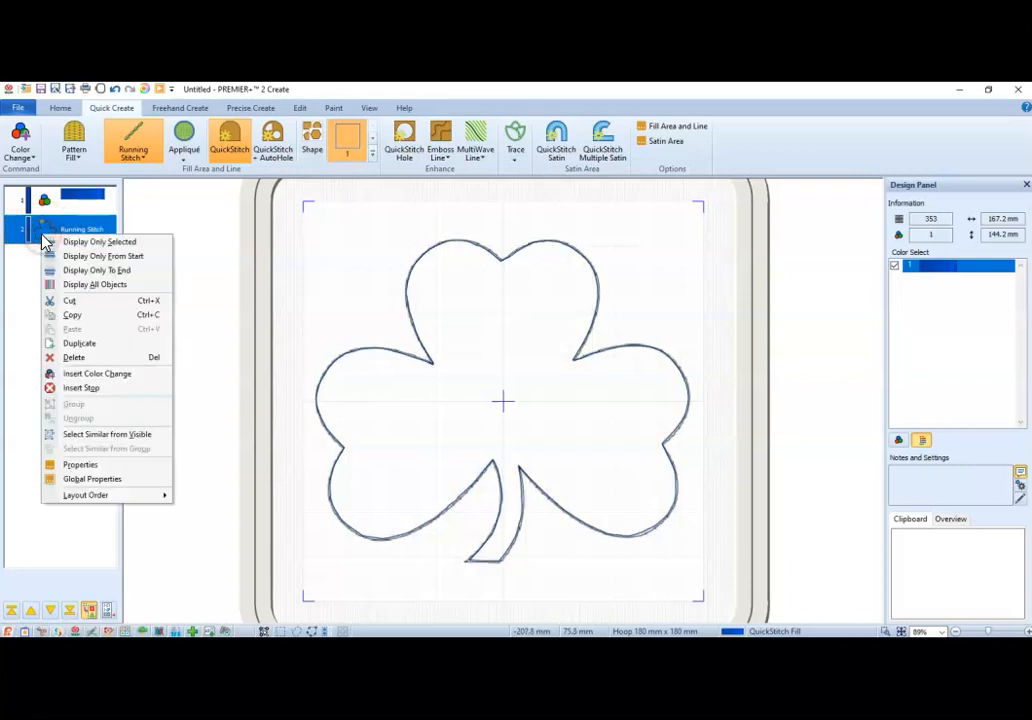
{"action": "left_click", "coordinate": [85, 390]}
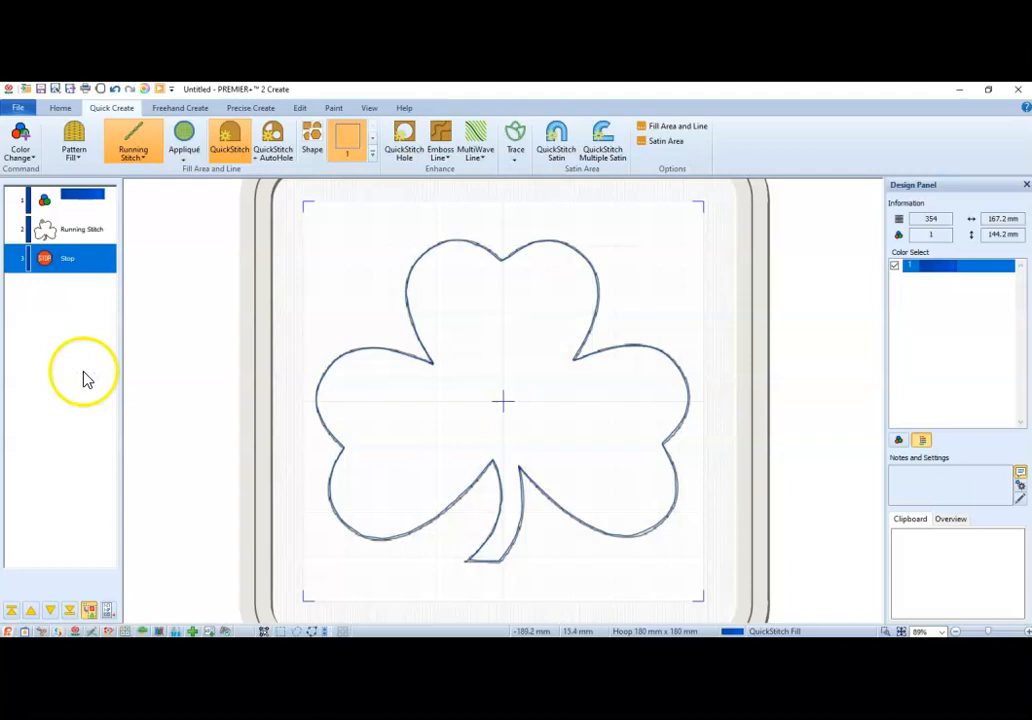
Insert a color change to thread RaRa5-2307 after the stop.
{"action": "right_click", "coordinate": [72, 266]}
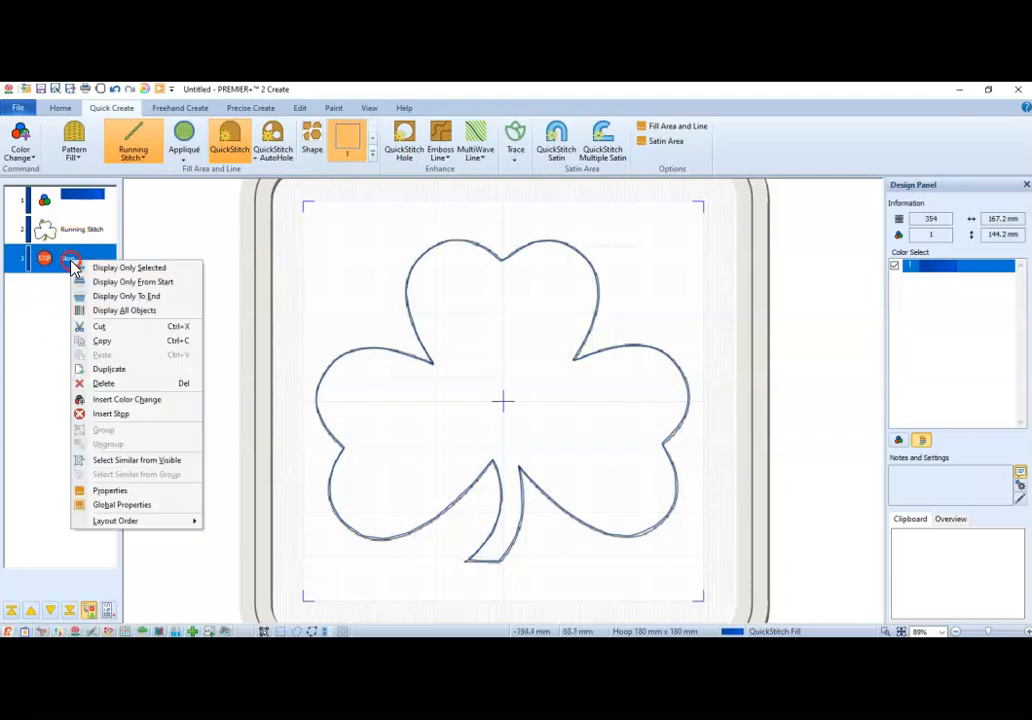
{"action": "left_click", "coordinate": [130, 399]}
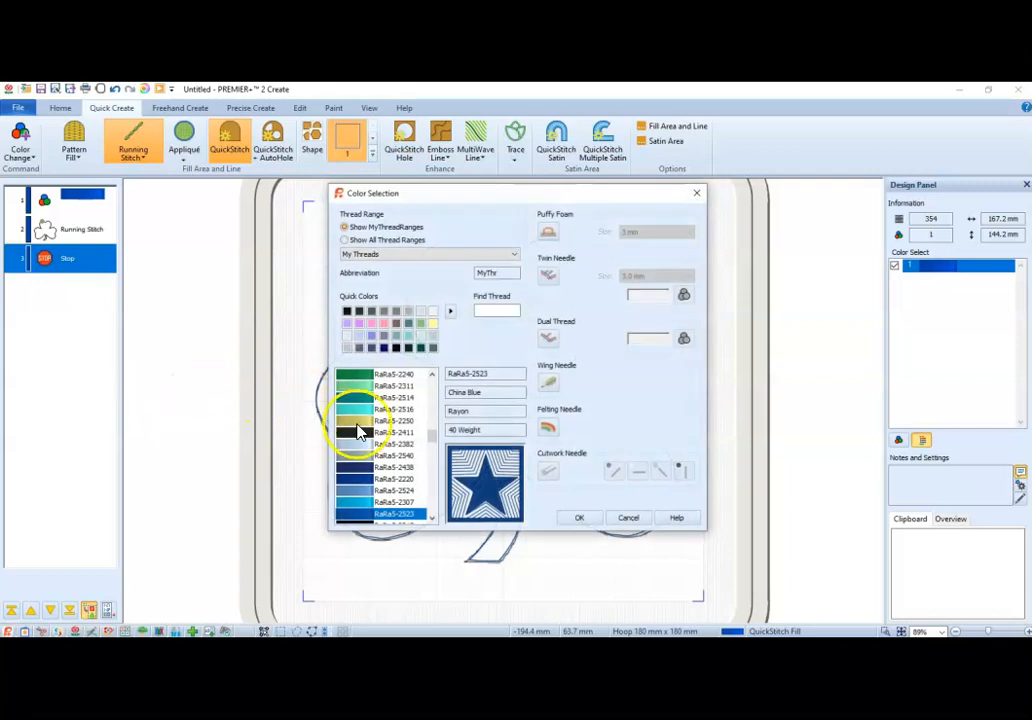
{"action": "left_click", "coordinate": [364, 502]}
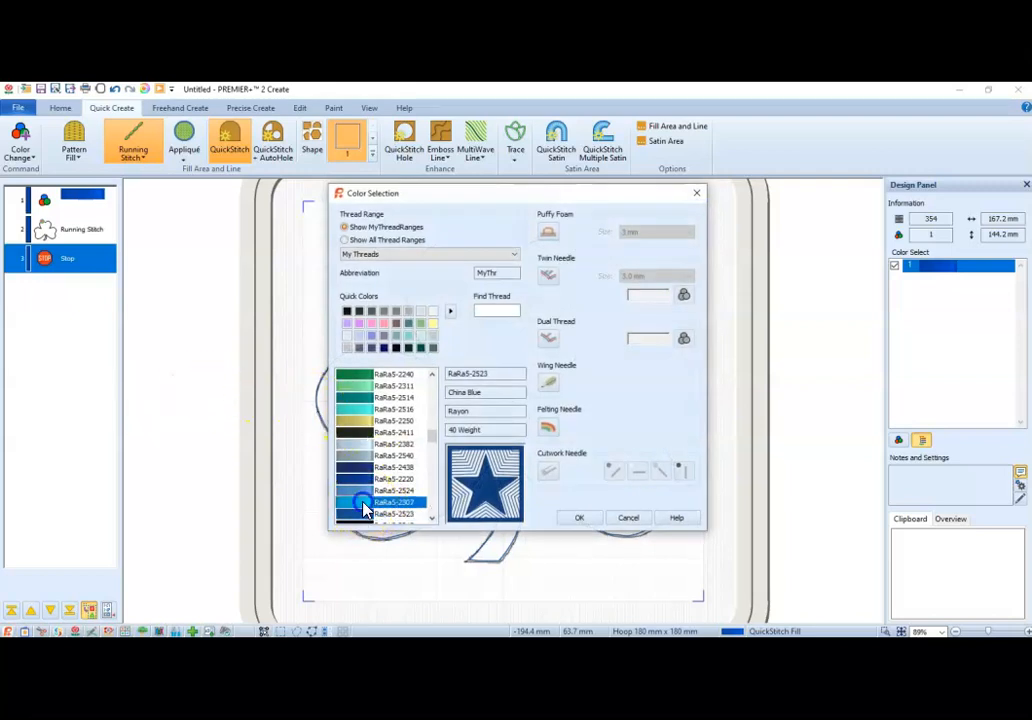
{"action": "left_click", "coordinate": [586, 519]}
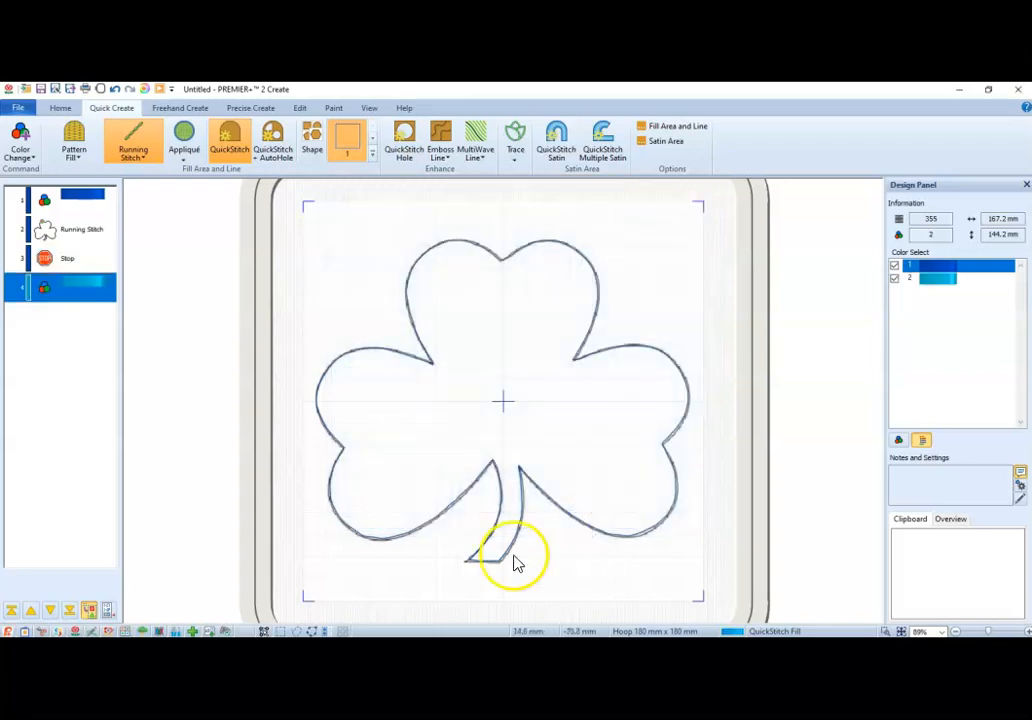
Copy the shamrock running stitch and paste it after the new color change.
{"action": "left_click", "coordinate": [82, 232]}
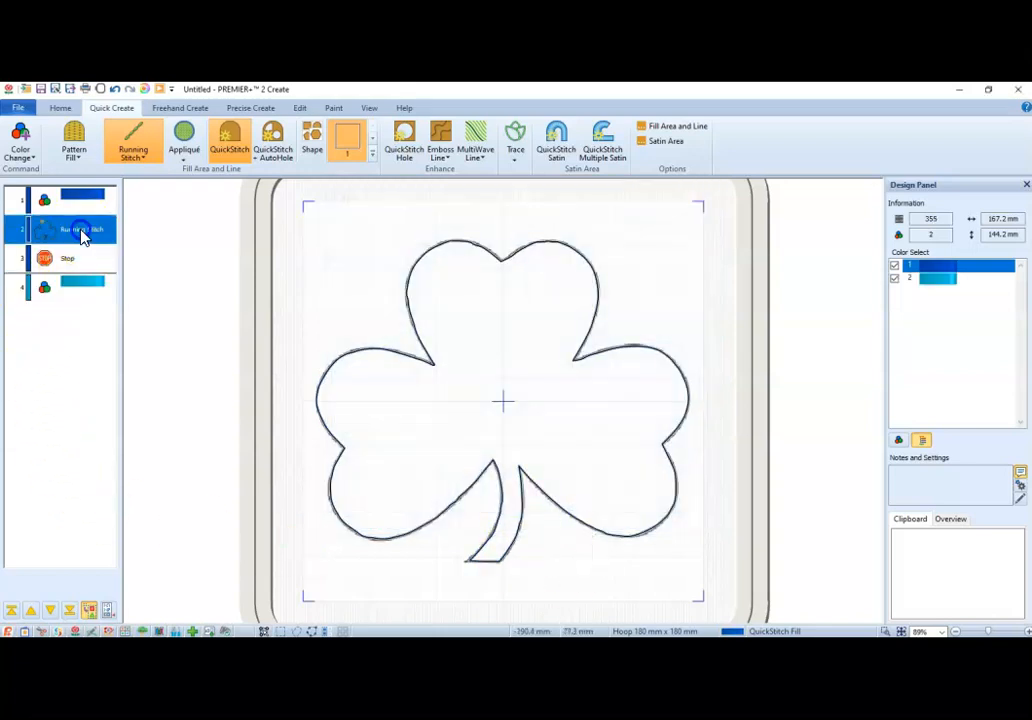
{"action": "key", "text": "ctrl+c"}
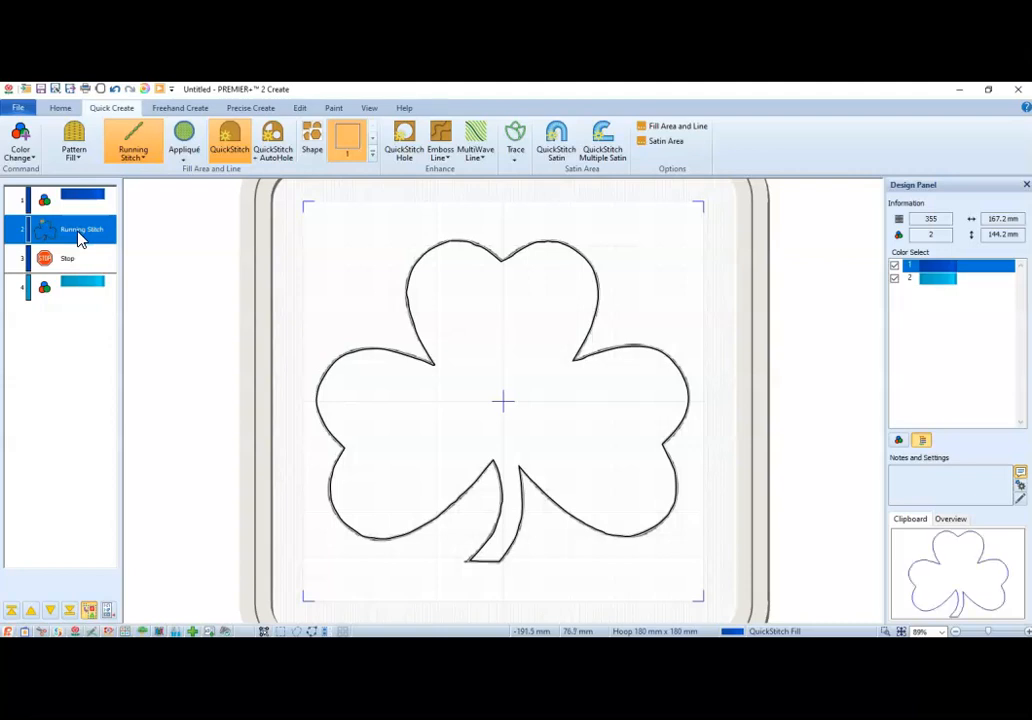
{"action": "left_click", "coordinate": [88, 293]}
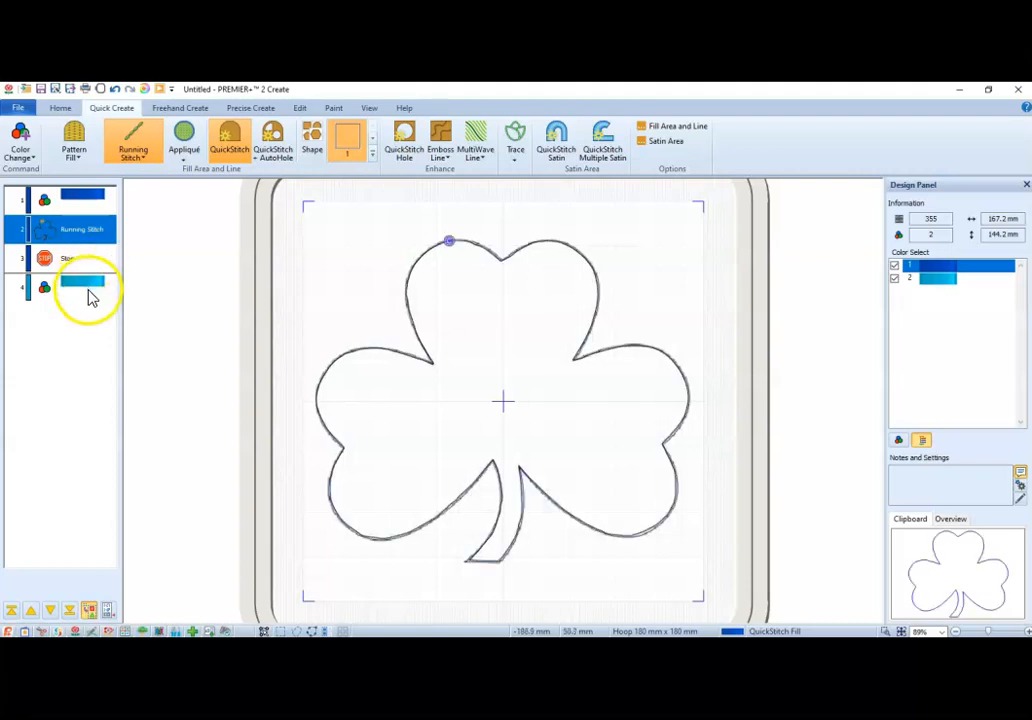
{"action": "key", "text": "ctrl+v"}
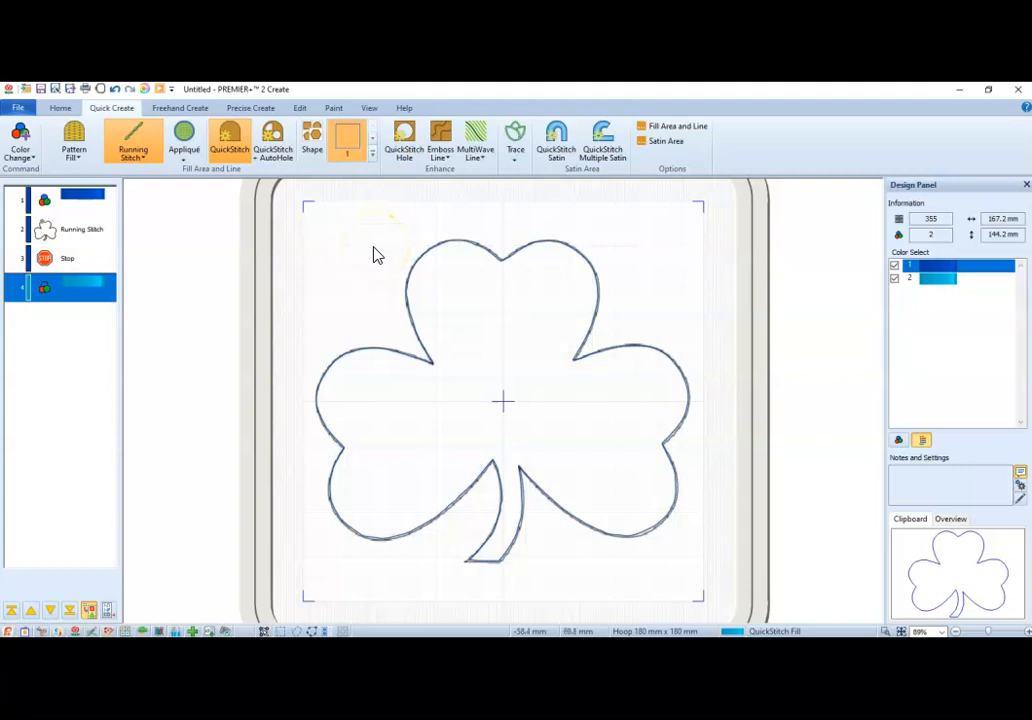
{"action": "left_click", "coordinate": [72, 320]}
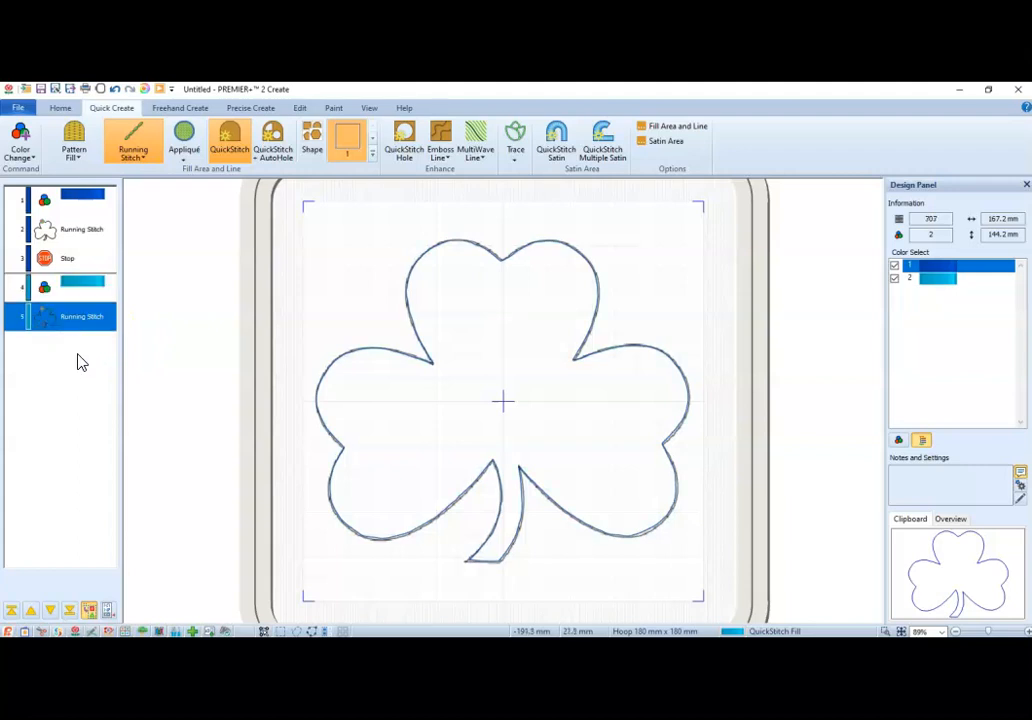
Insert a stop command after the second running stitch.
{"action": "left_click", "coordinate": [85, 327]}
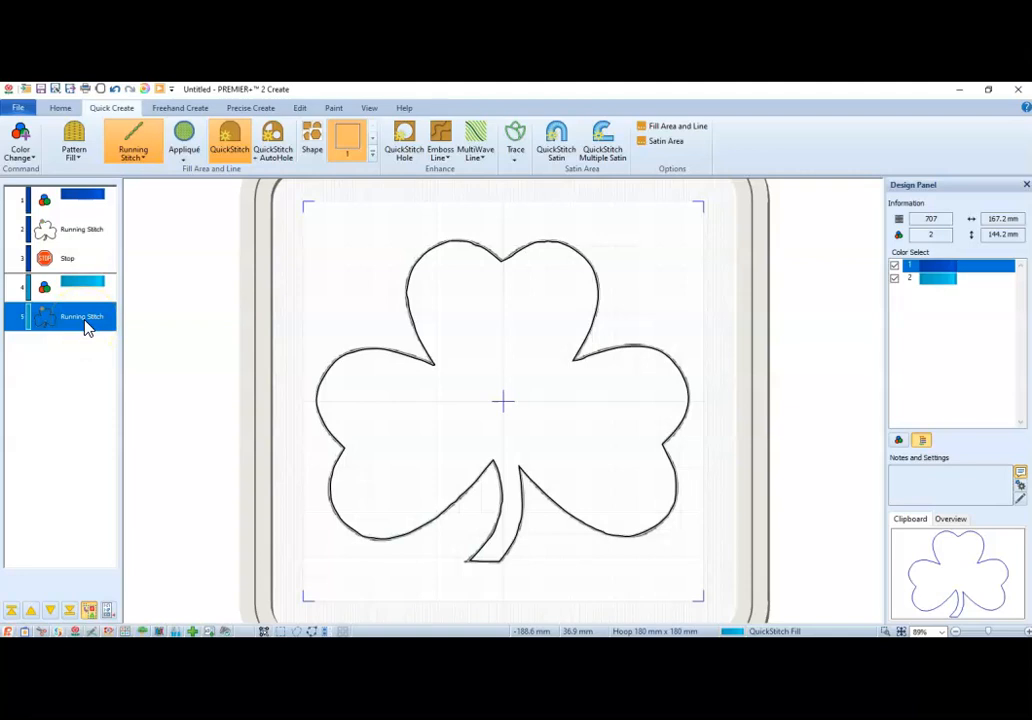
{"action": "right_click", "coordinate": [86, 327]}
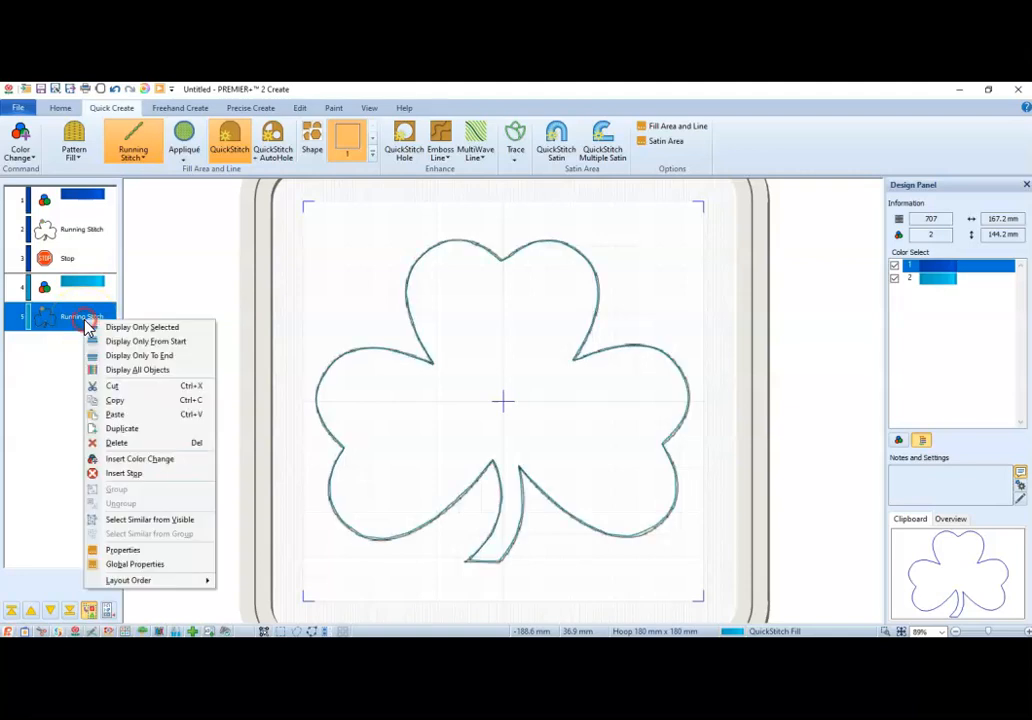
{"action": "left_click", "coordinate": [125, 476]}
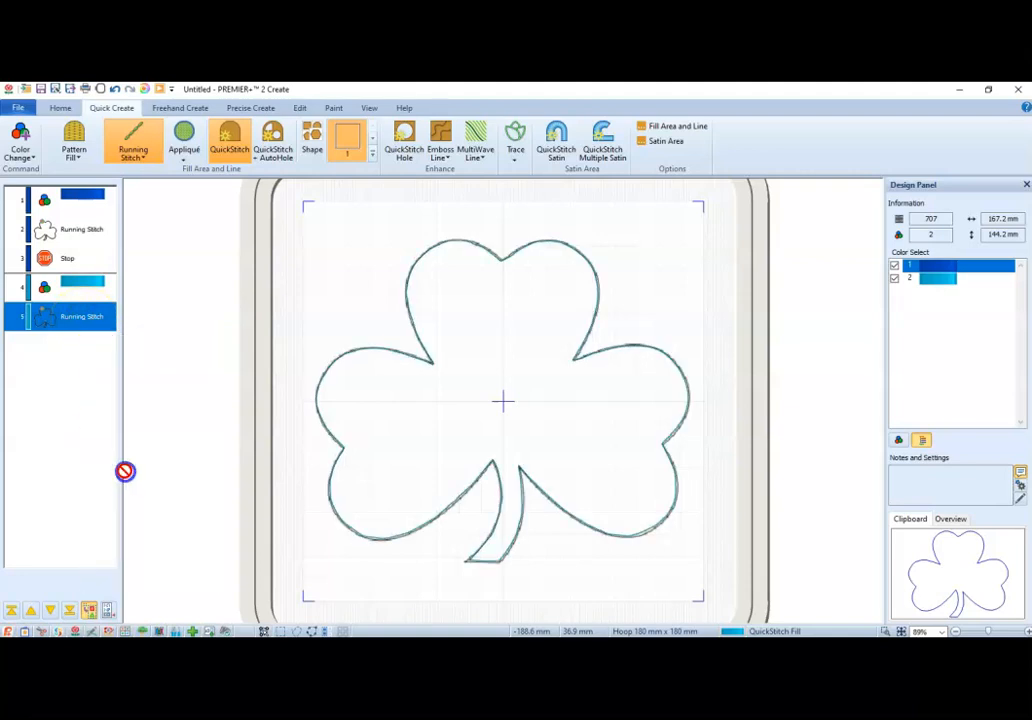
{"action": "left_click", "coordinate": [30, 153]}
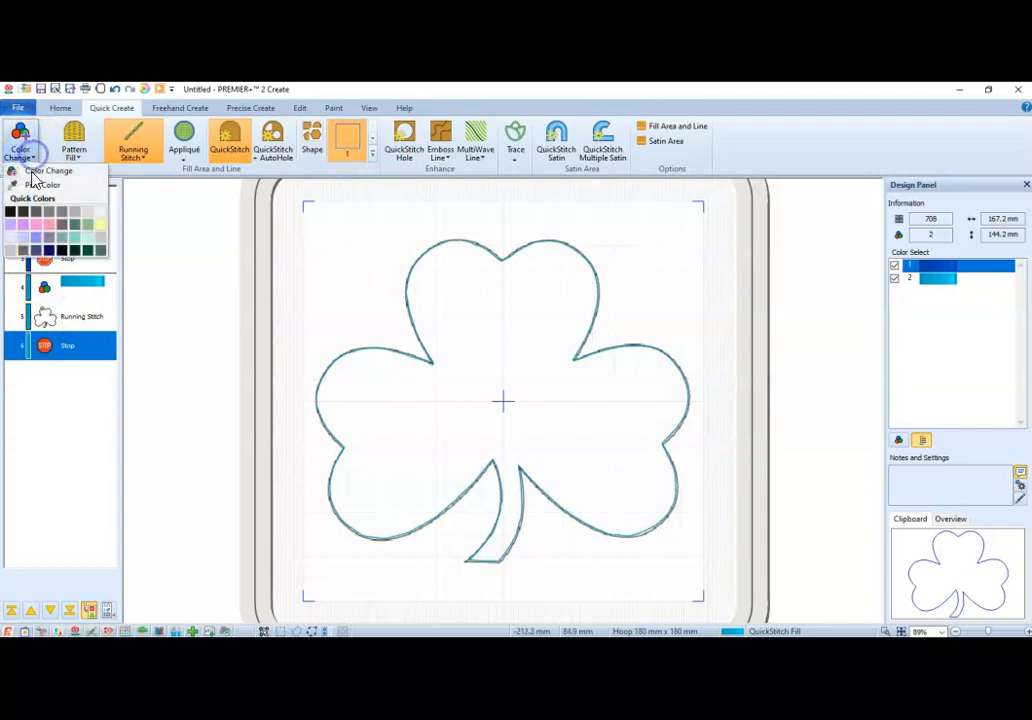
{"action": "left_click", "coordinate": [15, 415]}
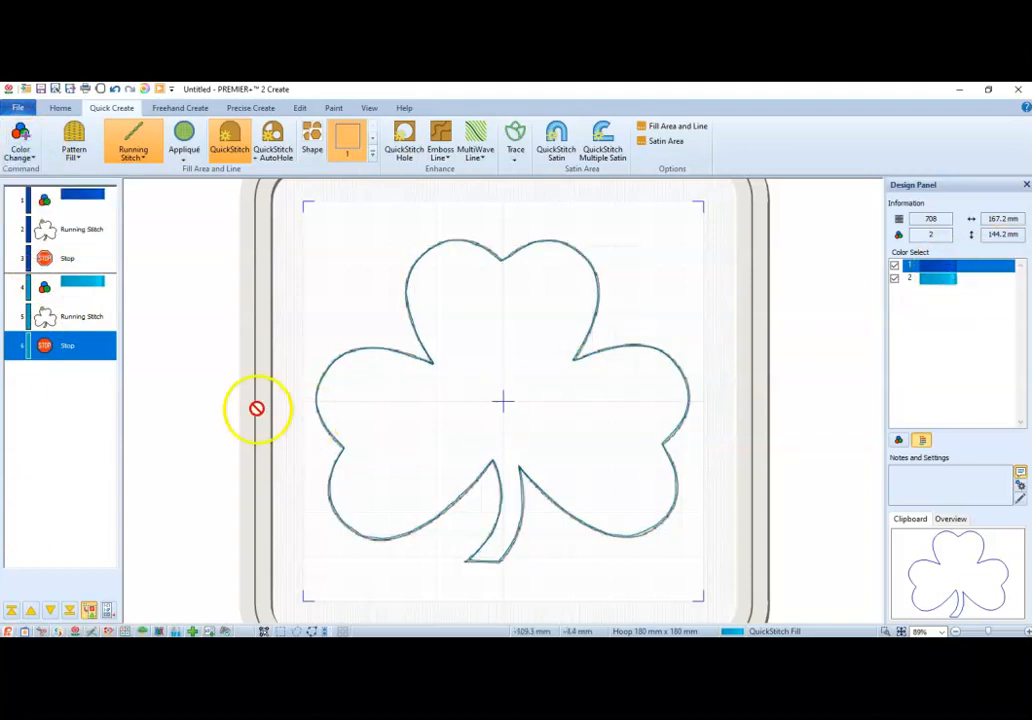
{"action": "left_click", "coordinate": [21, 153]}
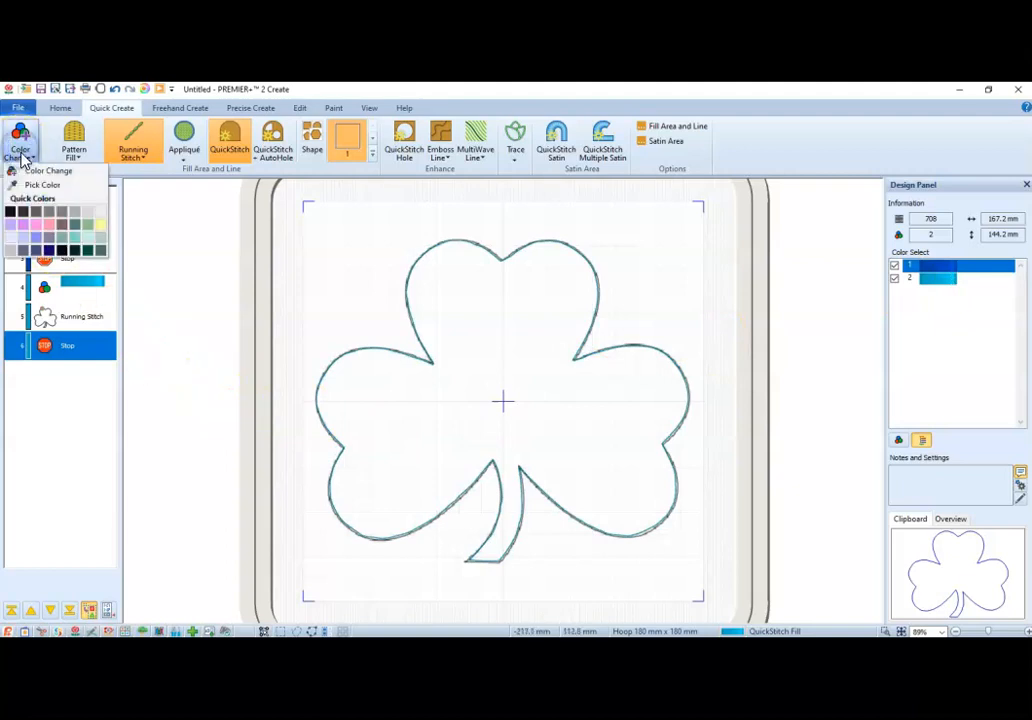
{"action": "left_click", "coordinate": [38, 170]}
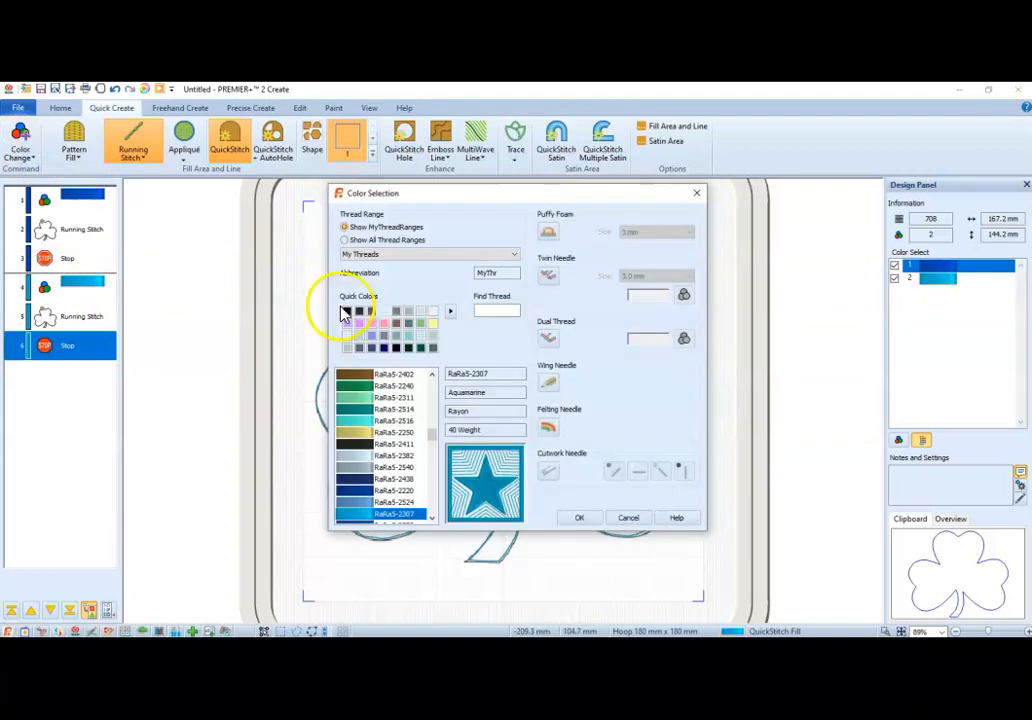
{"action": "type", "text": "2527"}
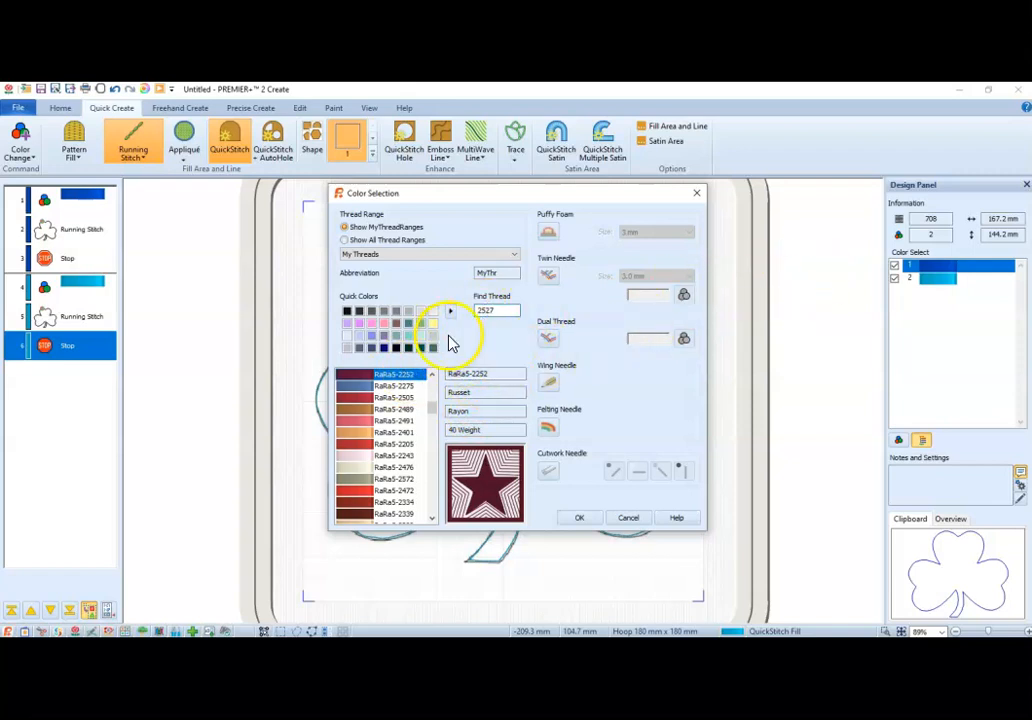
{"action": "left_click", "coordinate": [356, 255]}
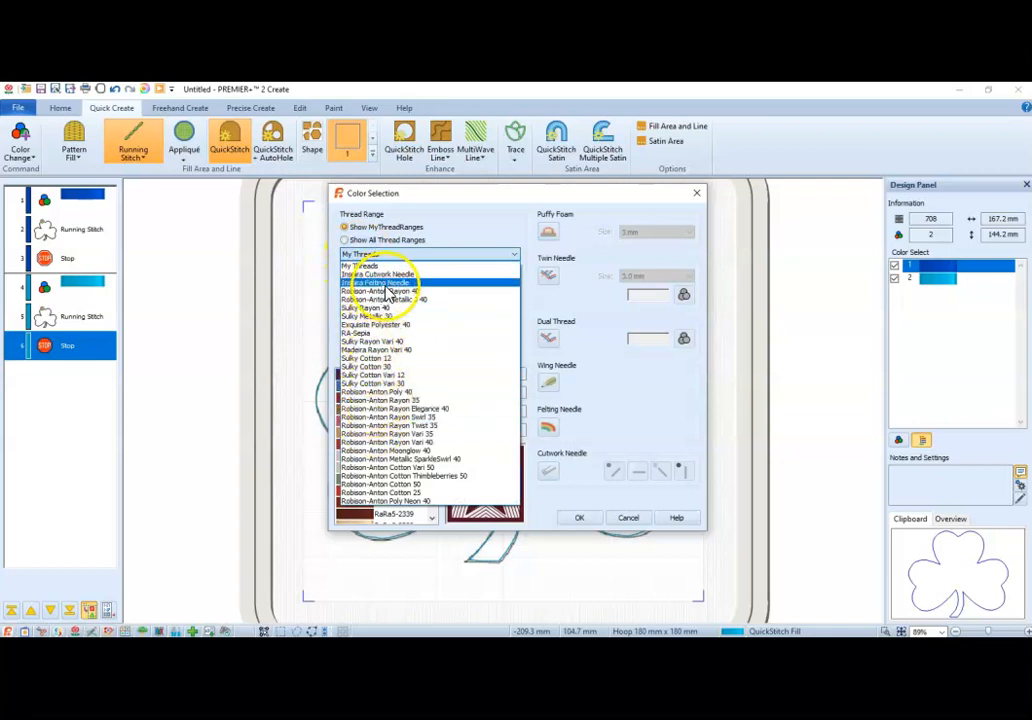
{"action": "left_click", "coordinate": [426, 291]}
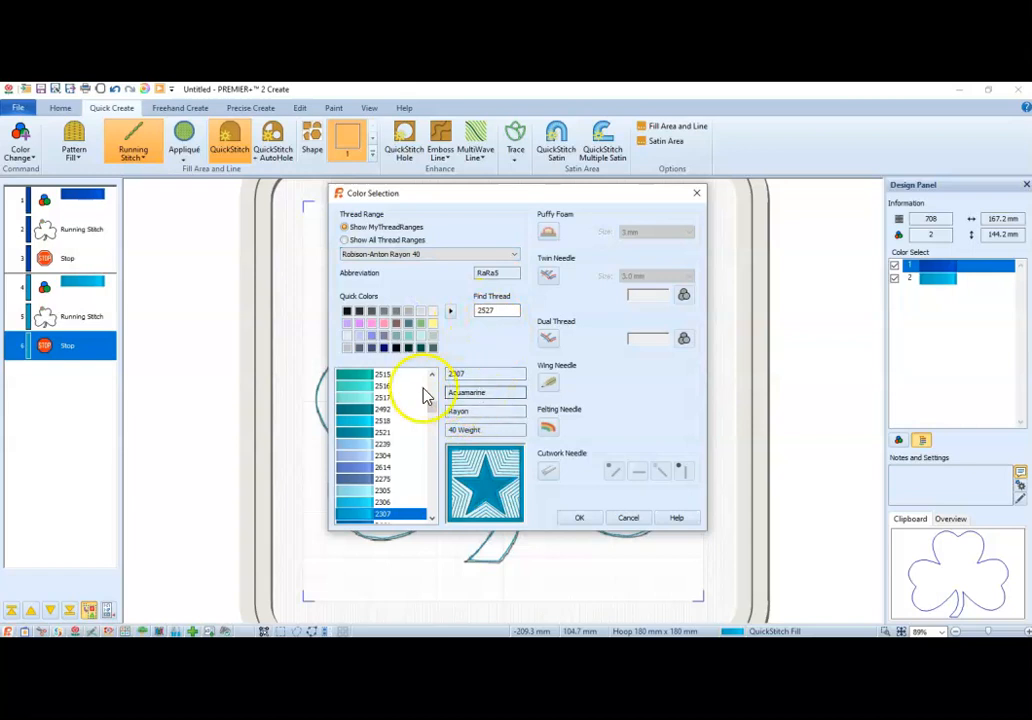
{"action": "left_click", "coordinate": [628, 519]}
{"action": "left_click", "coordinate": [944, 279]}
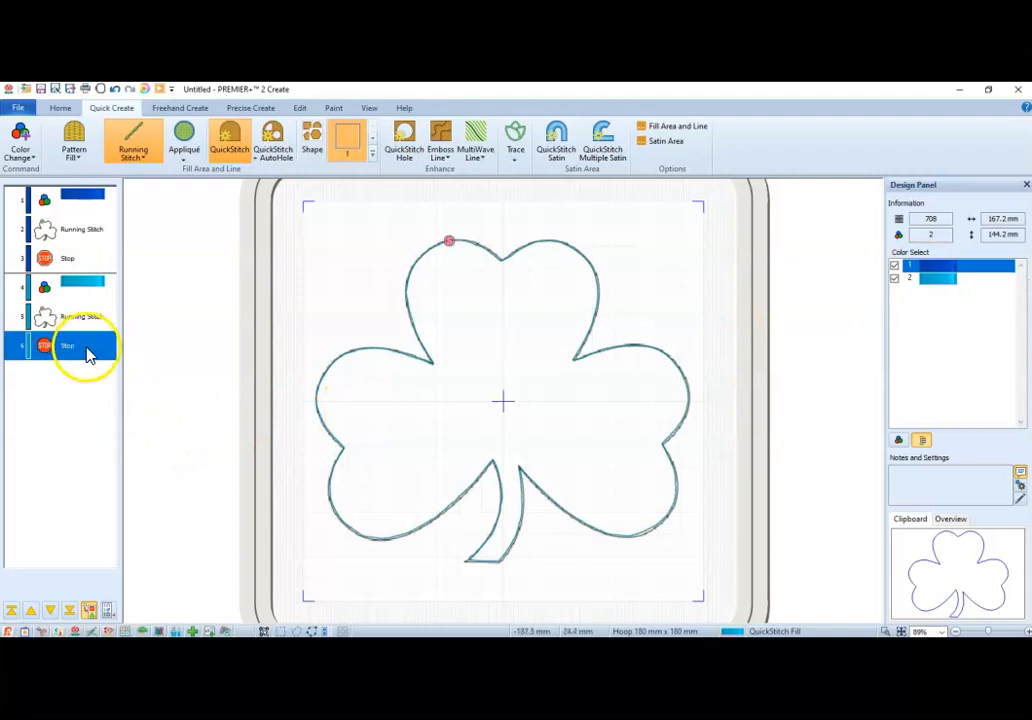
Insert a color change to Robison-Anton Rayon 40 thread 2527 after the second stop.
{"action": "left_click", "coordinate": [20, 150]}
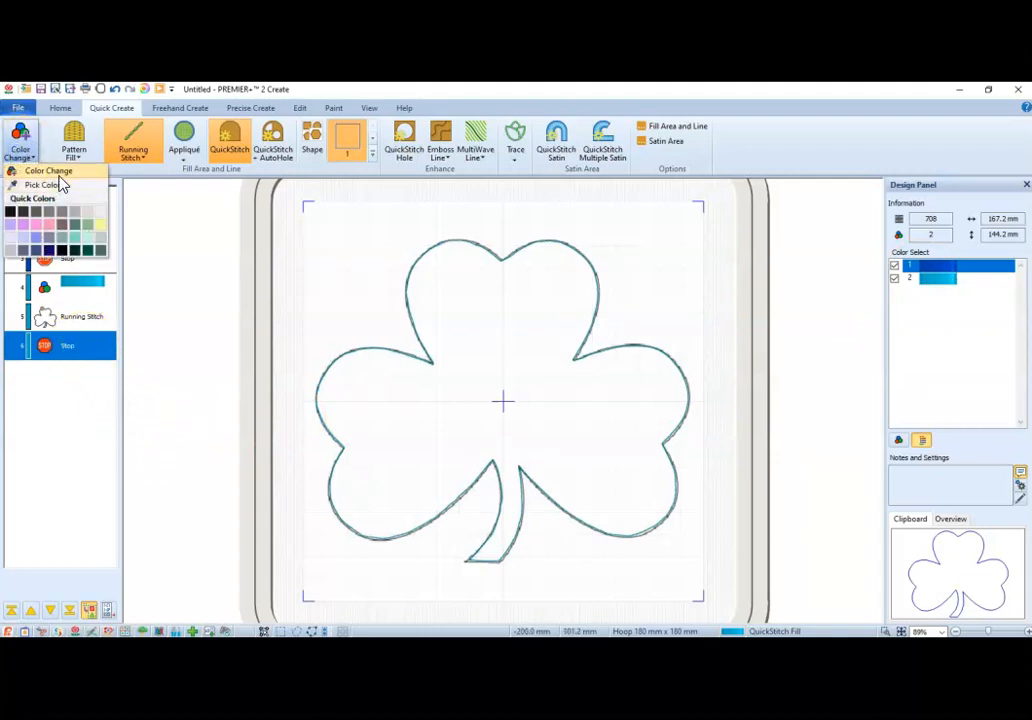
{"action": "left_click", "coordinate": [58, 174]}
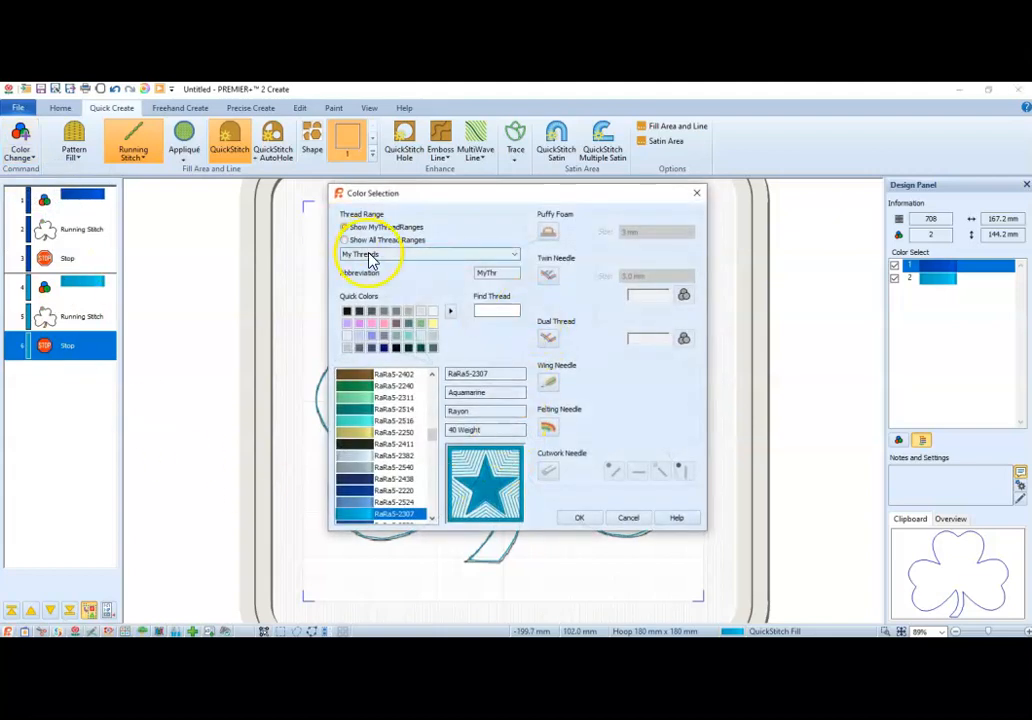
{"action": "left_click", "coordinate": [368, 256]}
{"action": "left_click", "coordinate": [390, 292]}
{"action": "left_click", "coordinate": [488, 308]}
{"action": "type", "text": "252"}
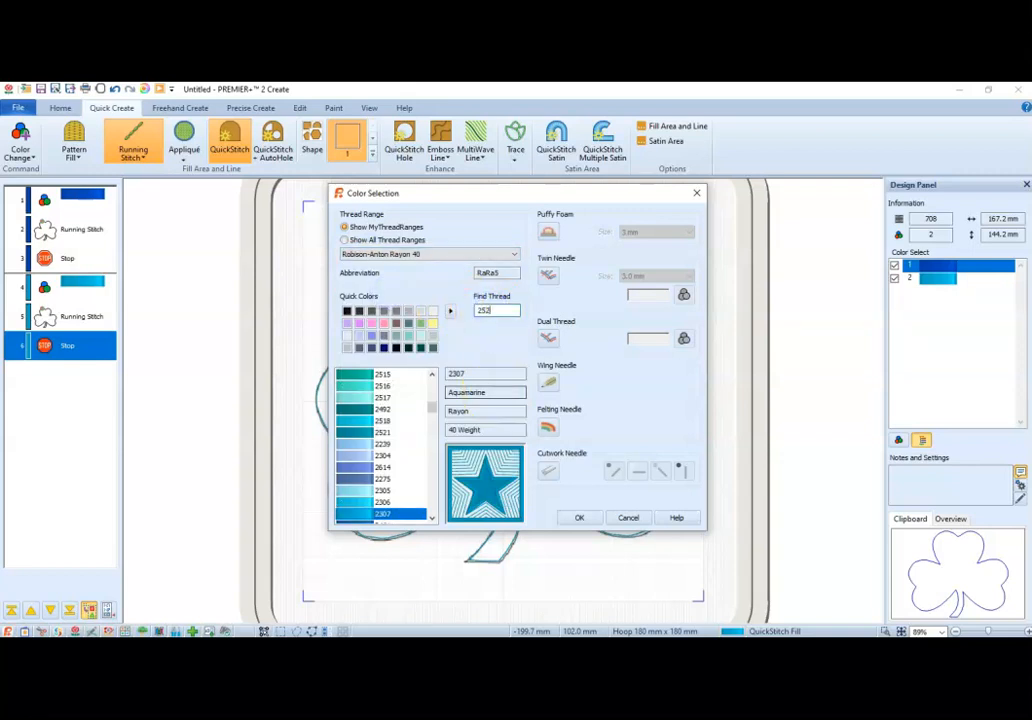
{"action": "type", "text": "7"}
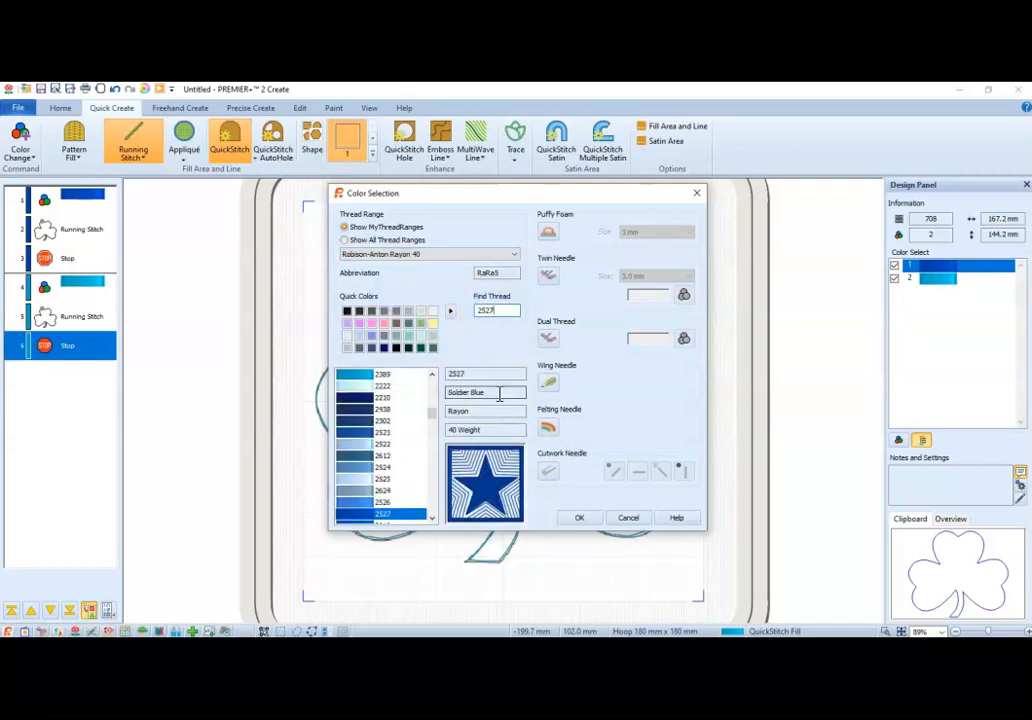
{"action": "left_click", "coordinate": [592, 521]}
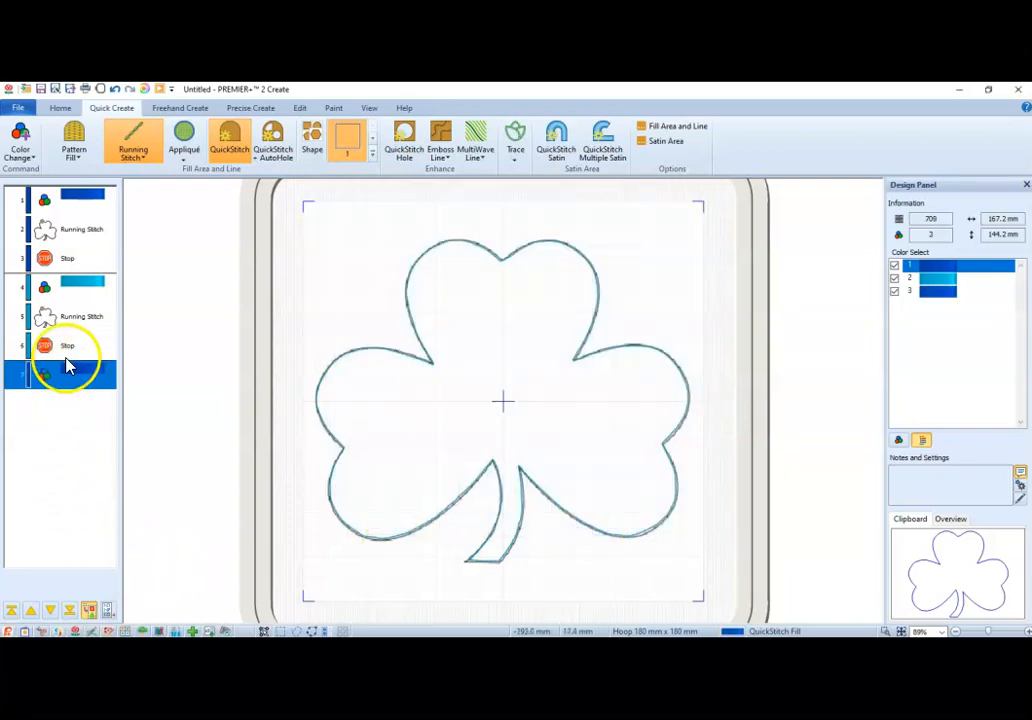
Copy the second shamrock running stitch and paste it after the third color change.
{"action": "left_click", "coordinate": [72, 316]}
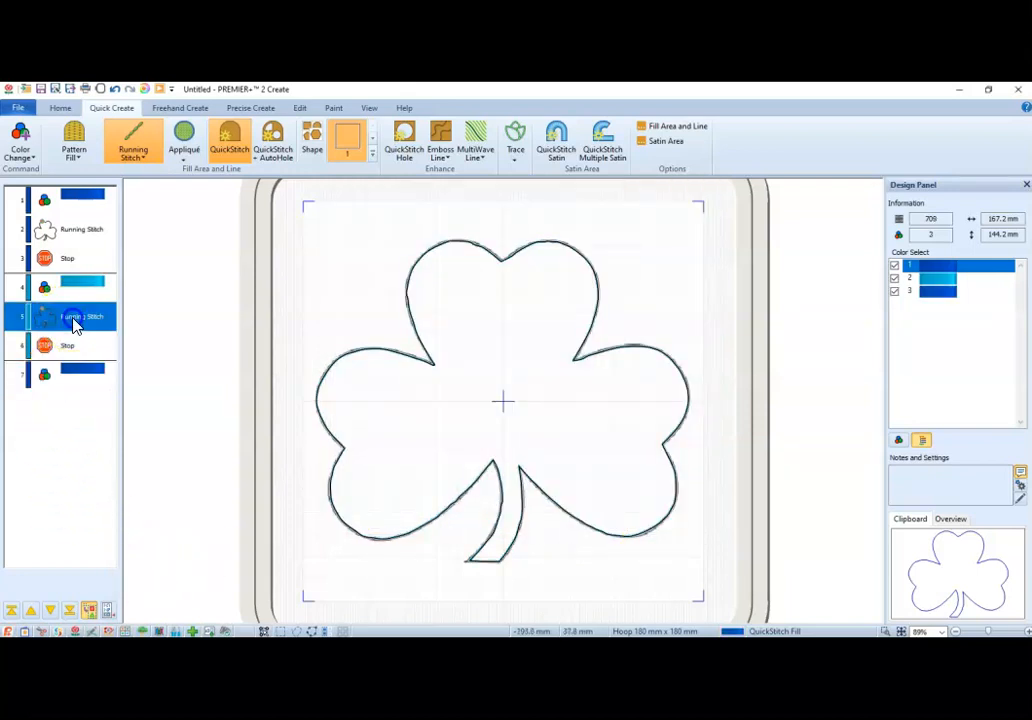
{"action": "left_click", "coordinate": [72, 369]}
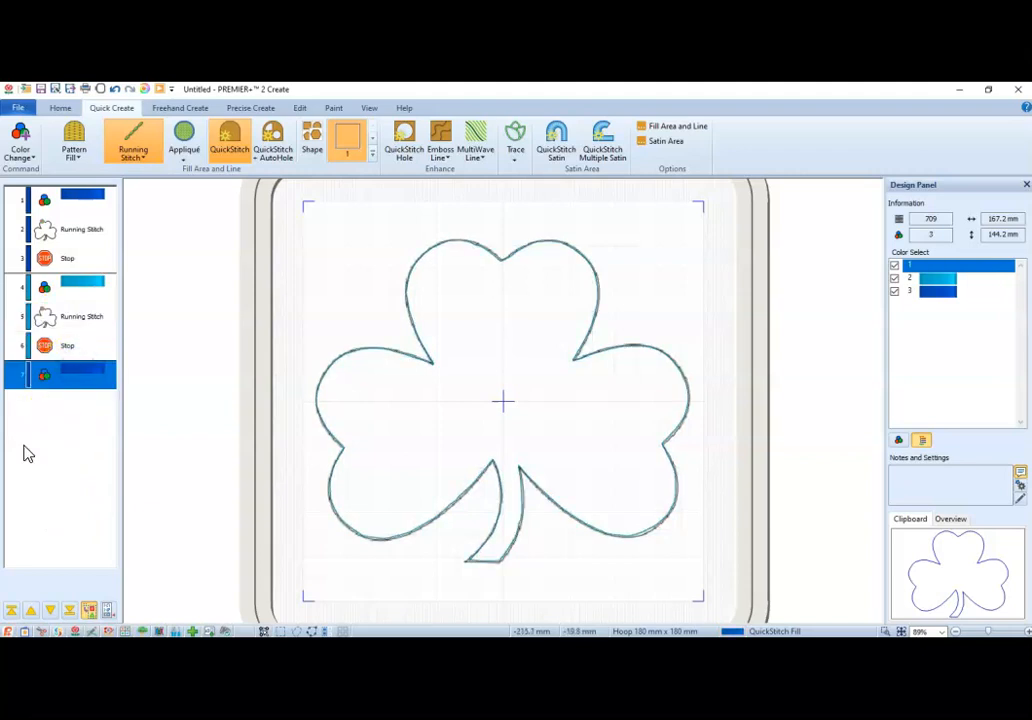
{"action": "left_click", "coordinate": [70, 413]}
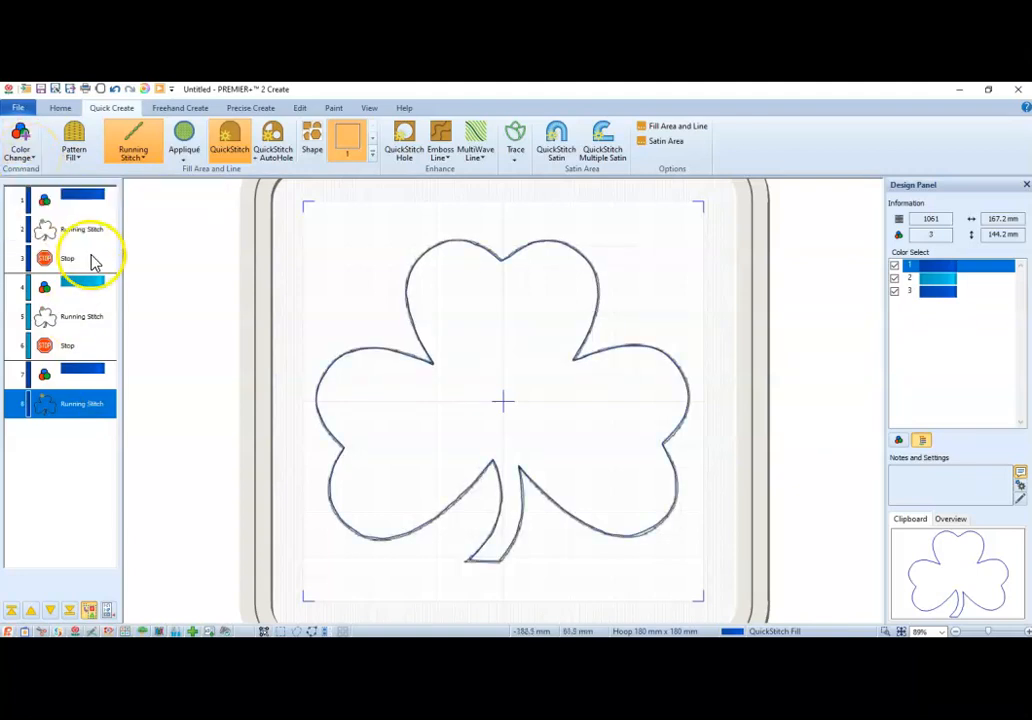
Insert a stop command after the third shamrock running stitch.
{"action": "left_click", "coordinate": [945, 289]}
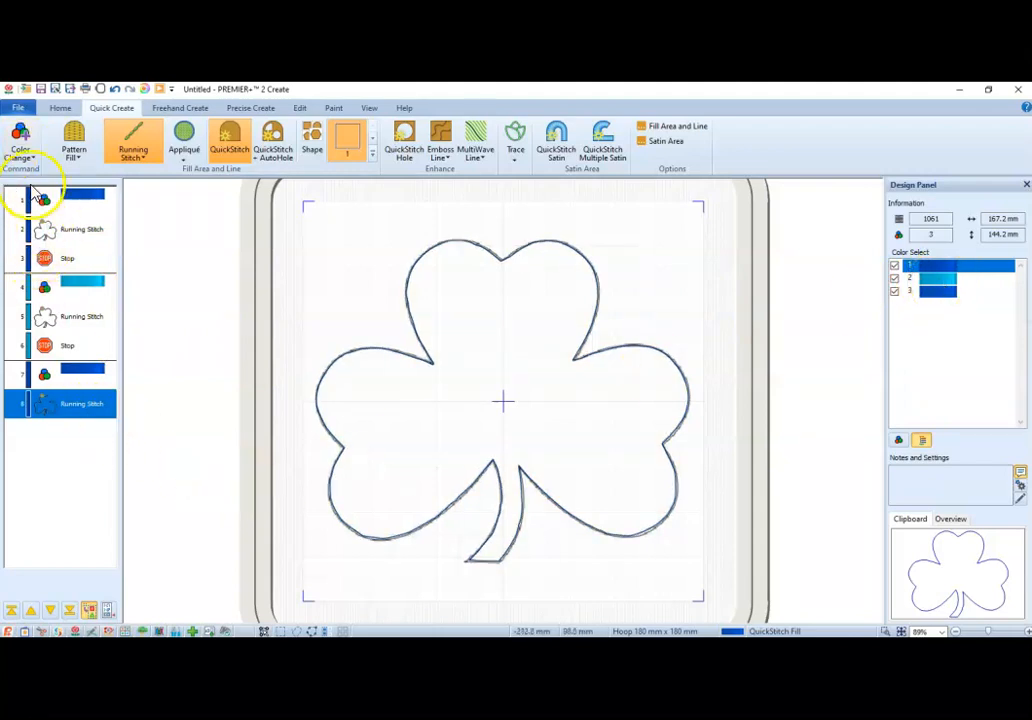
{"action": "right_click", "coordinate": [100, 403]}
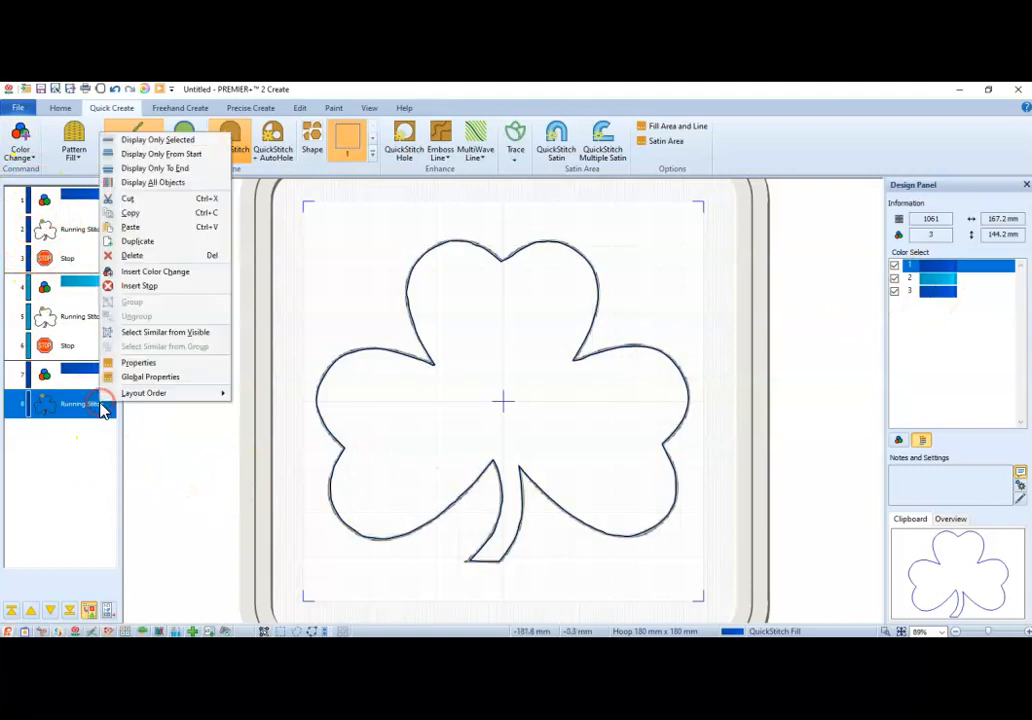
{"action": "left_click", "coordinate": [140, 286]}
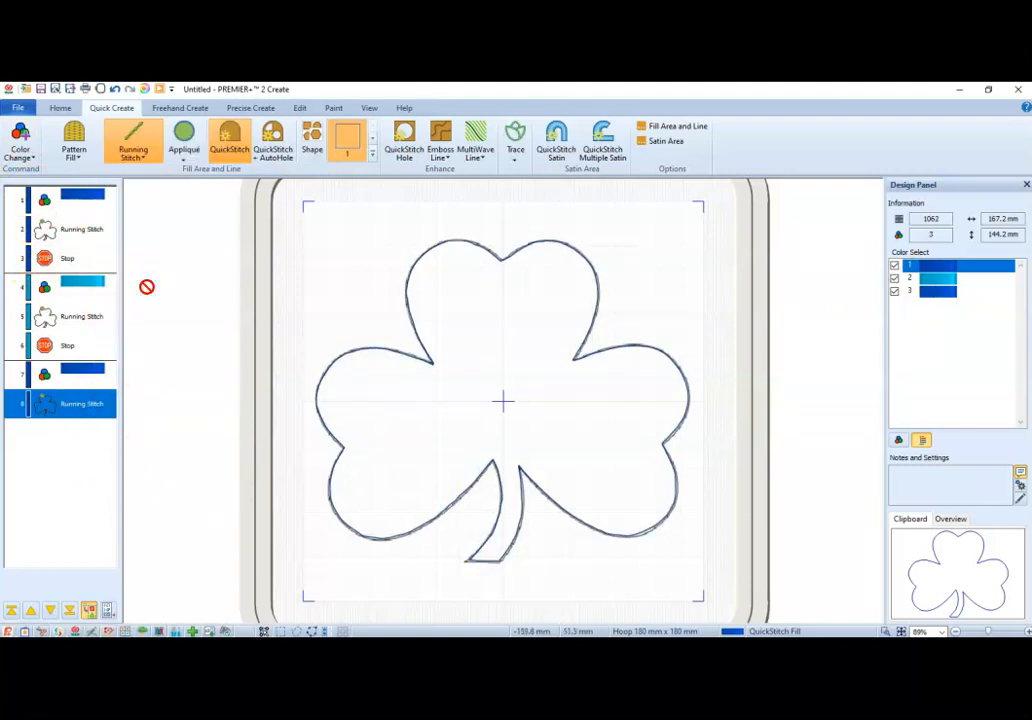
Insert a color change to Robison-Anton Rayon 40 thread 2522 after the third stop.
{"action": "right_click", "coordinate": [68, 443]}
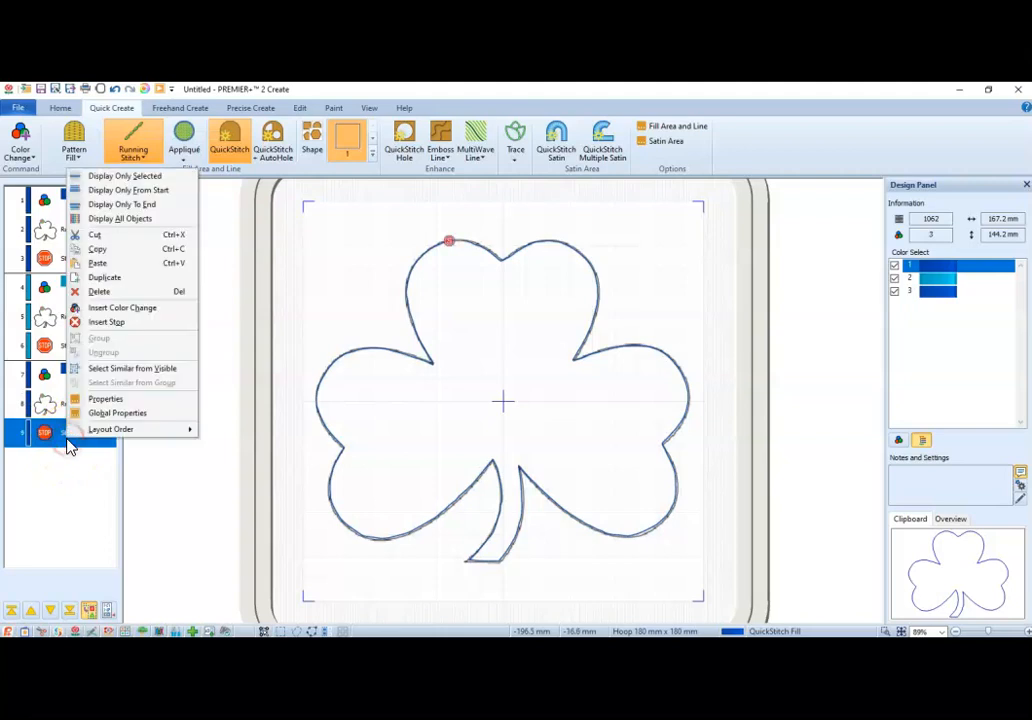
{"action": "left_click", "coordinate": [122, 308]}
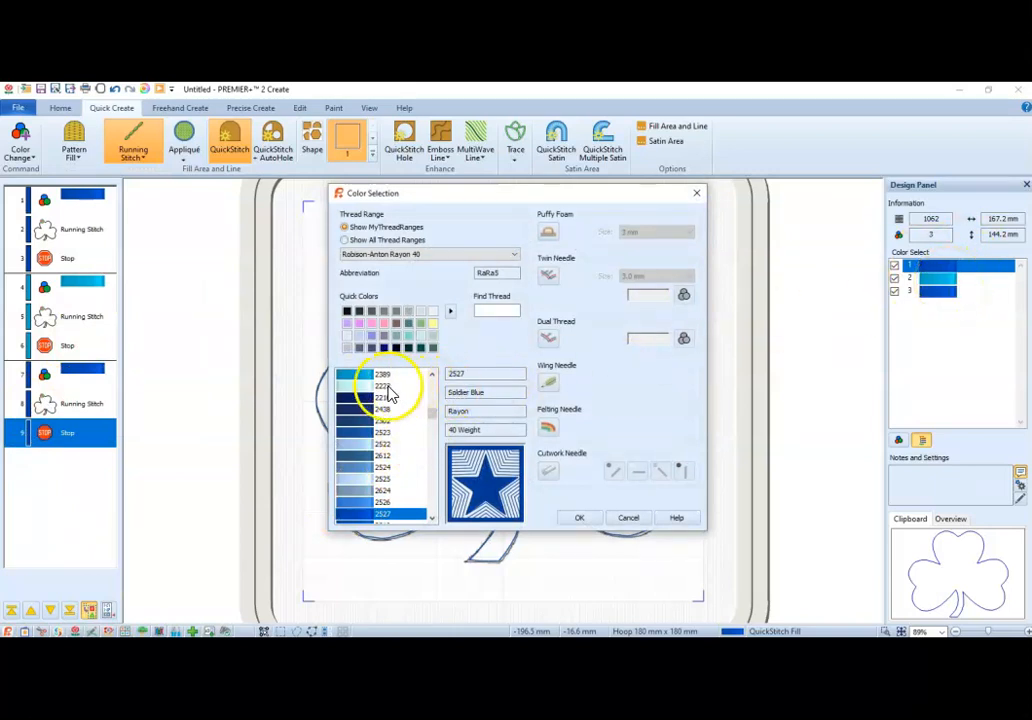
{"action": "left_click", "coordinate": [377, 448]}
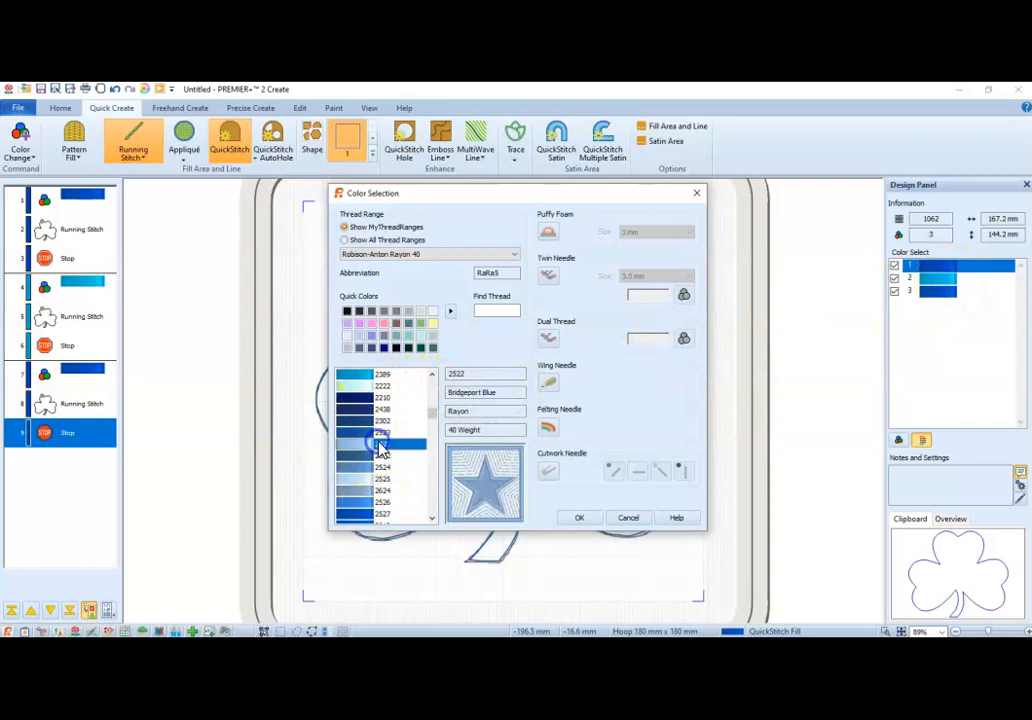
{"action": "left_click", "coordinate": [585, 519]}
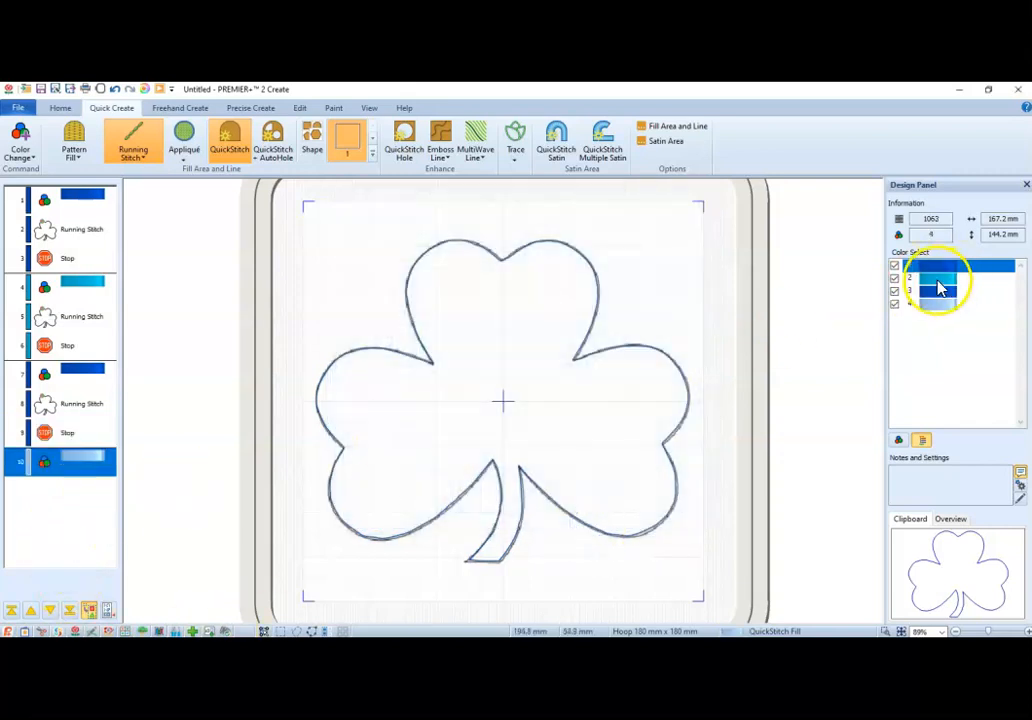
Change the fourth color's thread to Robison-Anton Rayon 40 number 2307.
{"action": "left_click", "coordinate": [940, 288]}
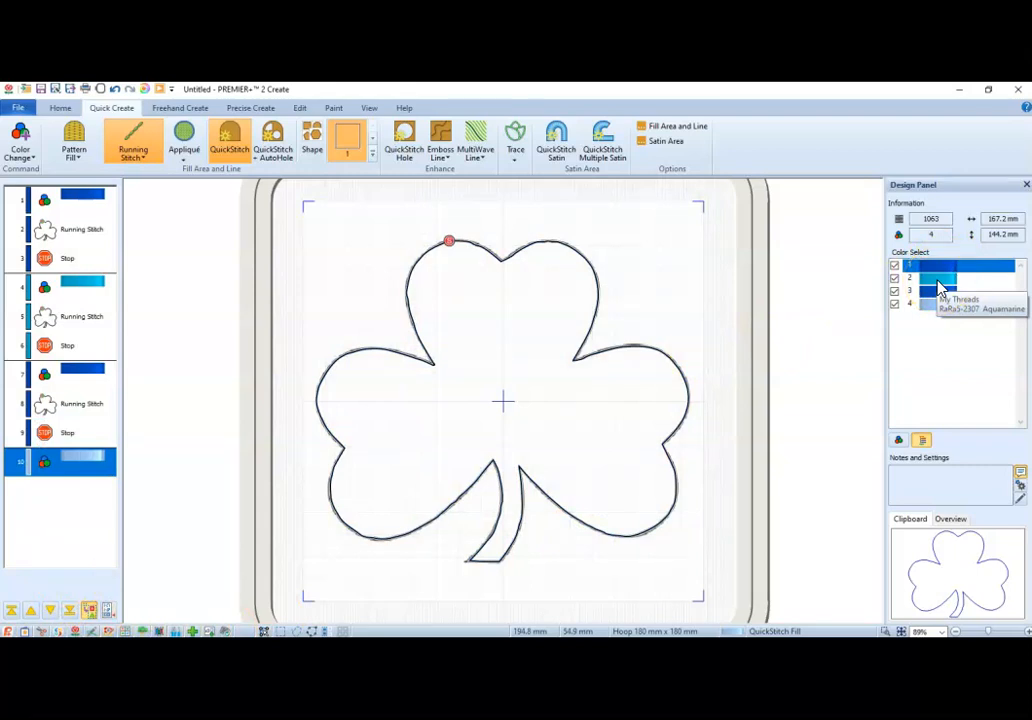
{"action": "double_click", "coordinate": [937, 304]}
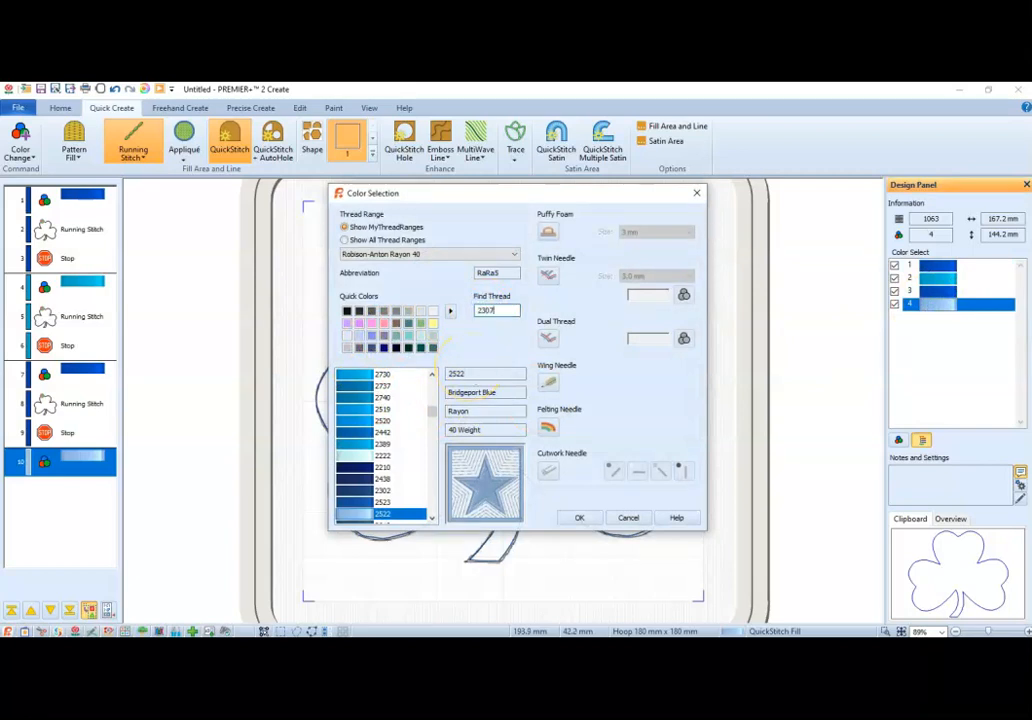
{"action": "left_click", "coordinate": [588, 519]}
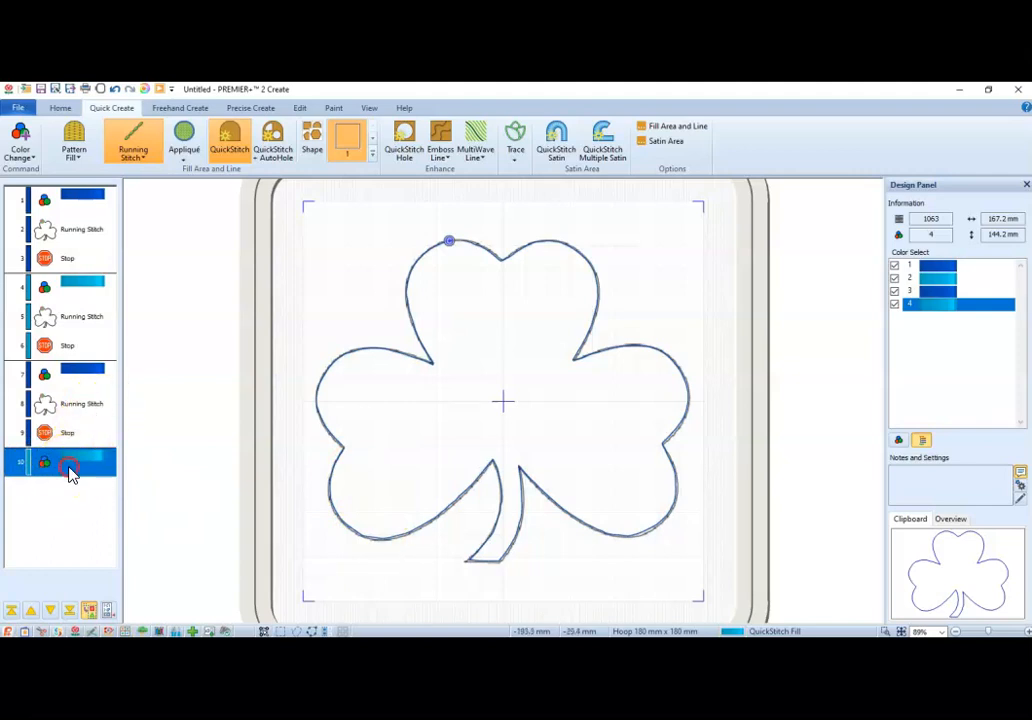
Copy the third shamrock running stitch and paste it after the fourth color change.
{"action": "right_click", "coordinate": [70, 476]}
{"action": "left_click", "coordinate": [44, 414]}
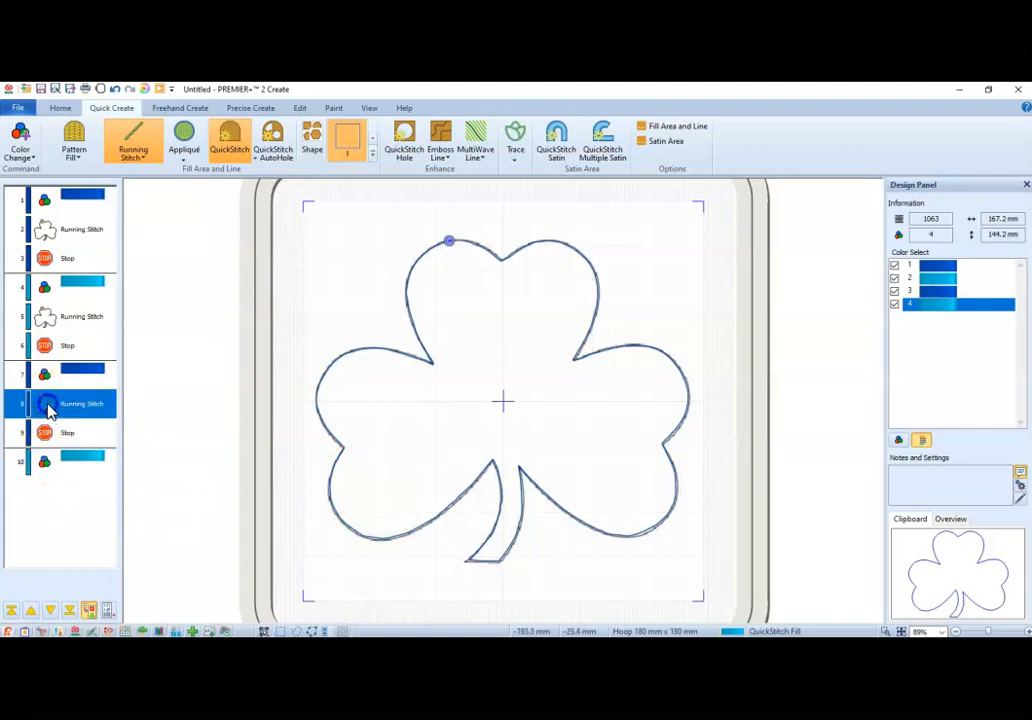
{"action": "left_click", "coordinate": [78, 468]}
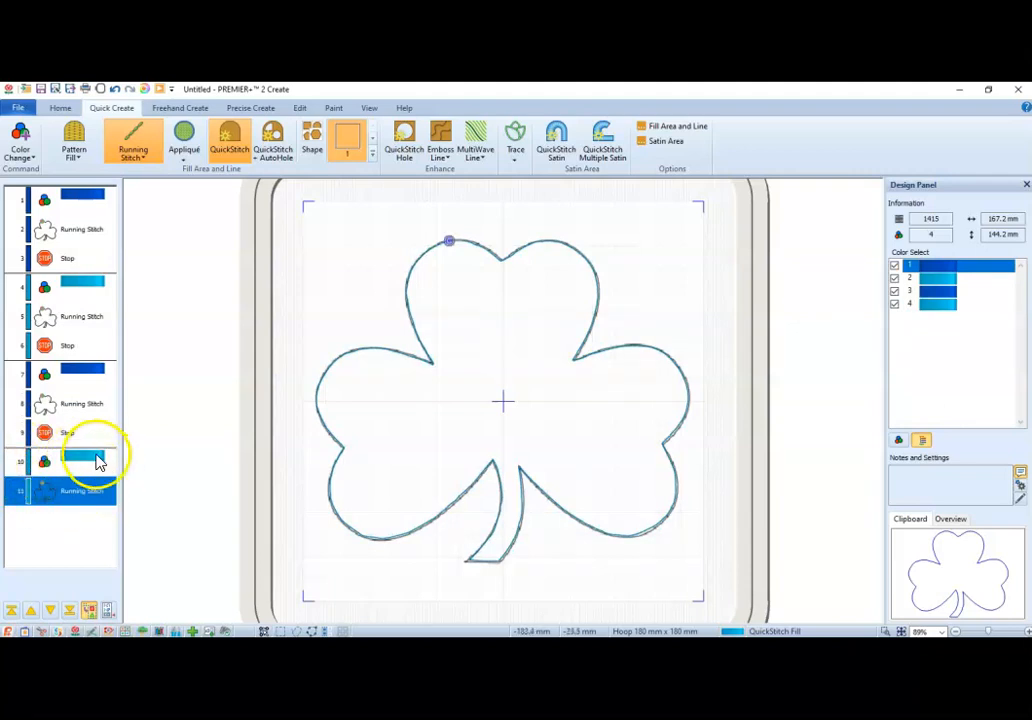
{"action": "left_click", "coordinate": [94, 460]}
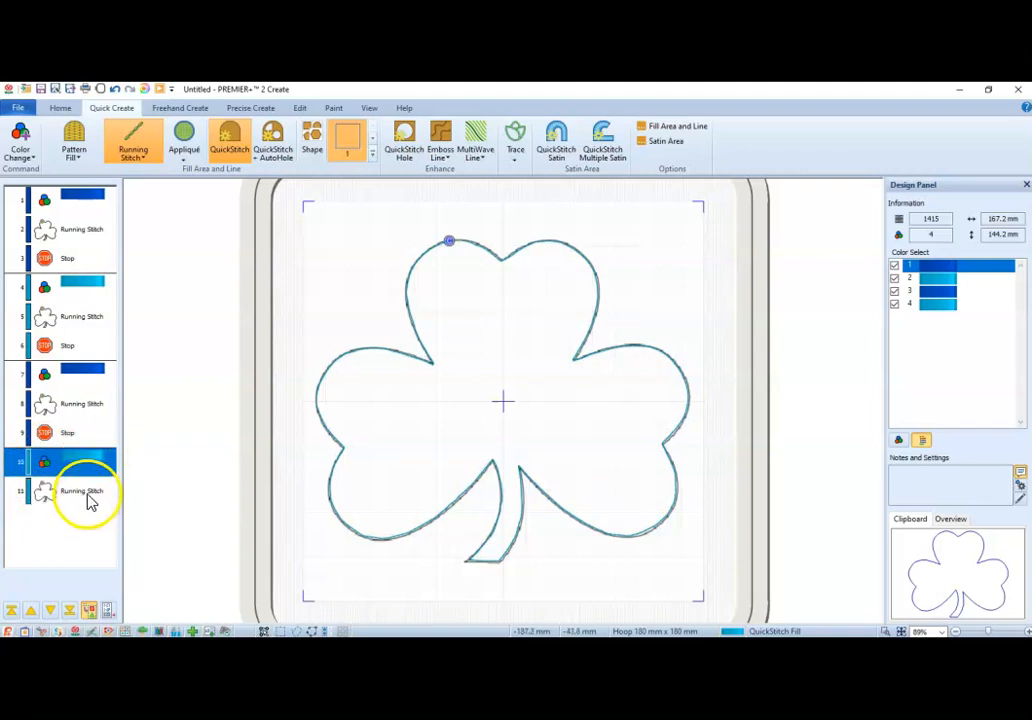
{"action": "left_click", "coordinate": [88, 493]}
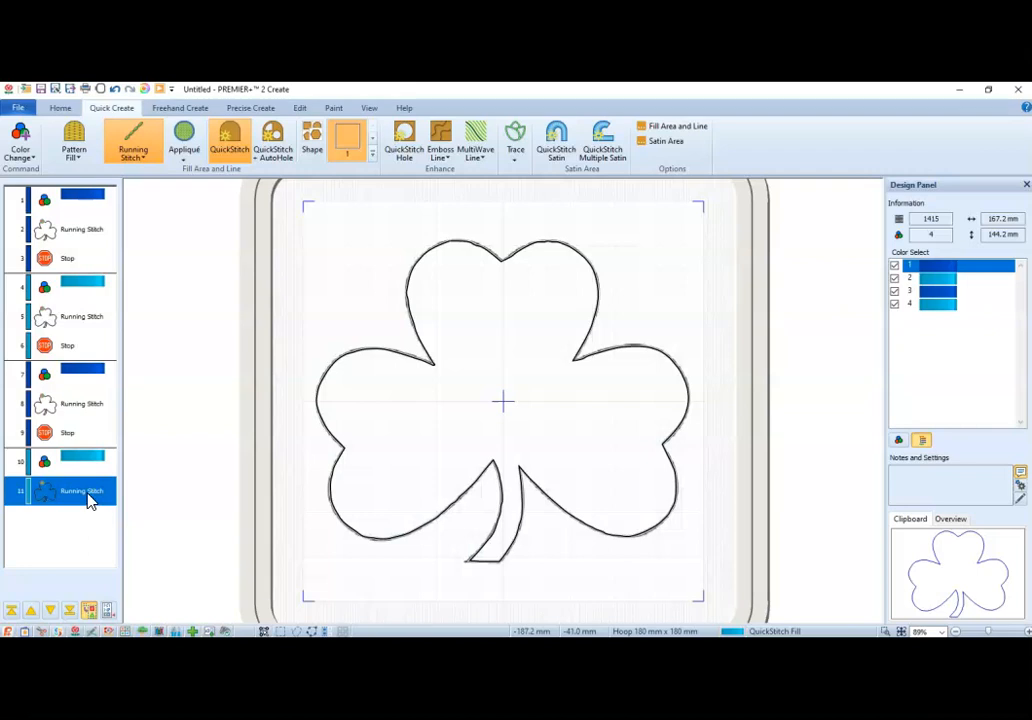
Change the third shamrock outline's line type from Running Stitch to Double Stitch and apply it.
{"action": "left_click", "coordinate": [84, 410]}
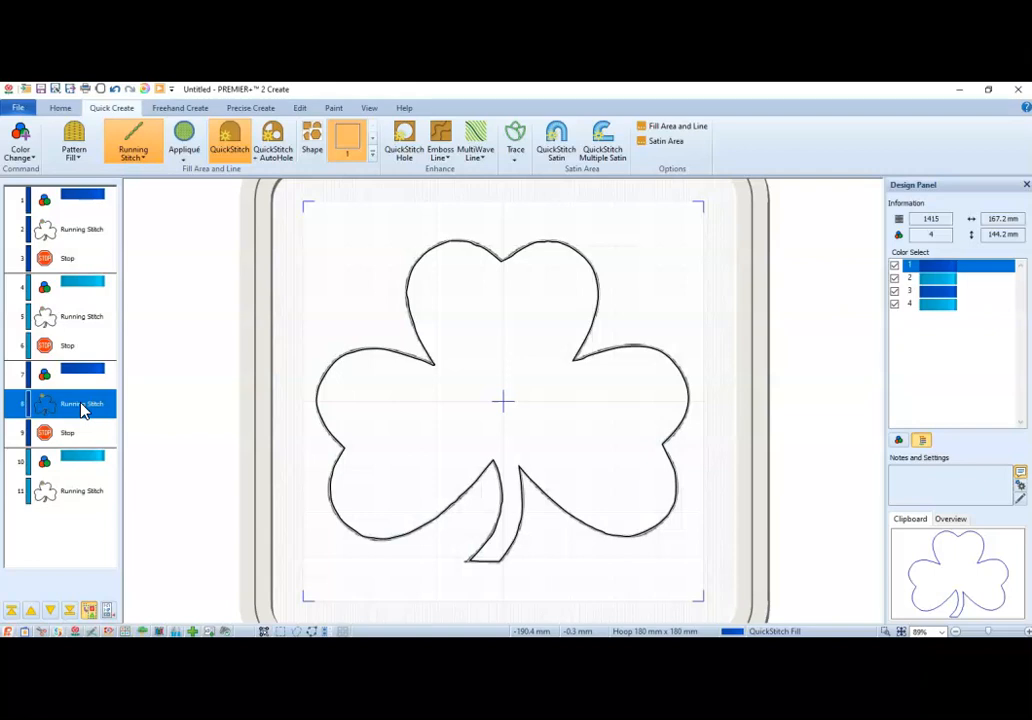
{"action": "right_click", "coordinate": [82, 406]}
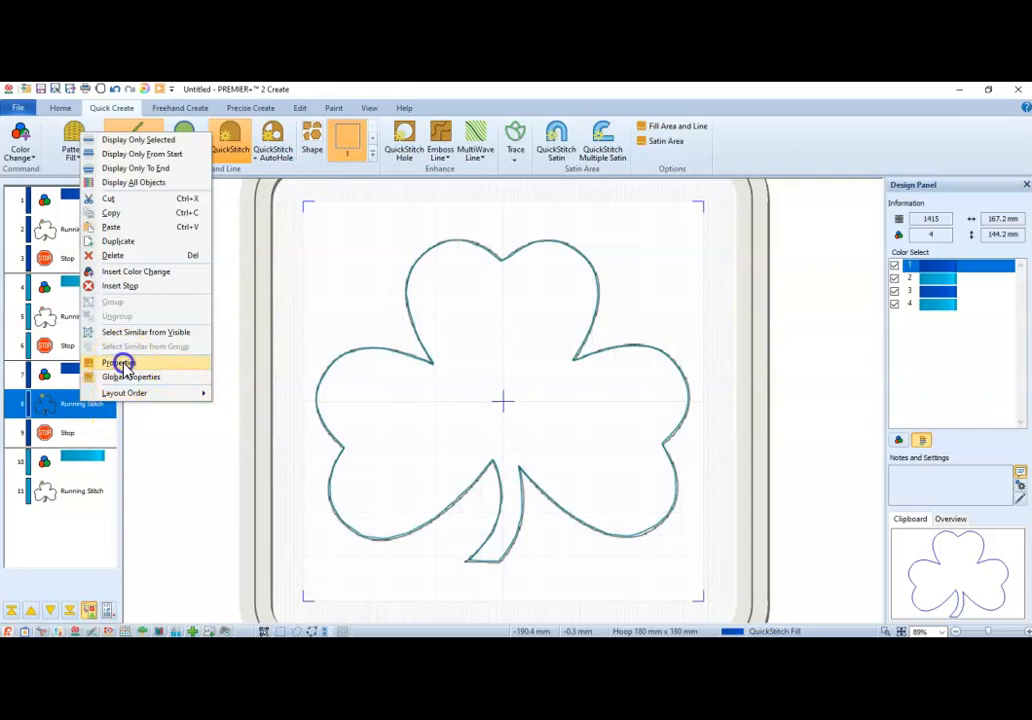
{"action": "left_click", "coordinate": [122, 362]}
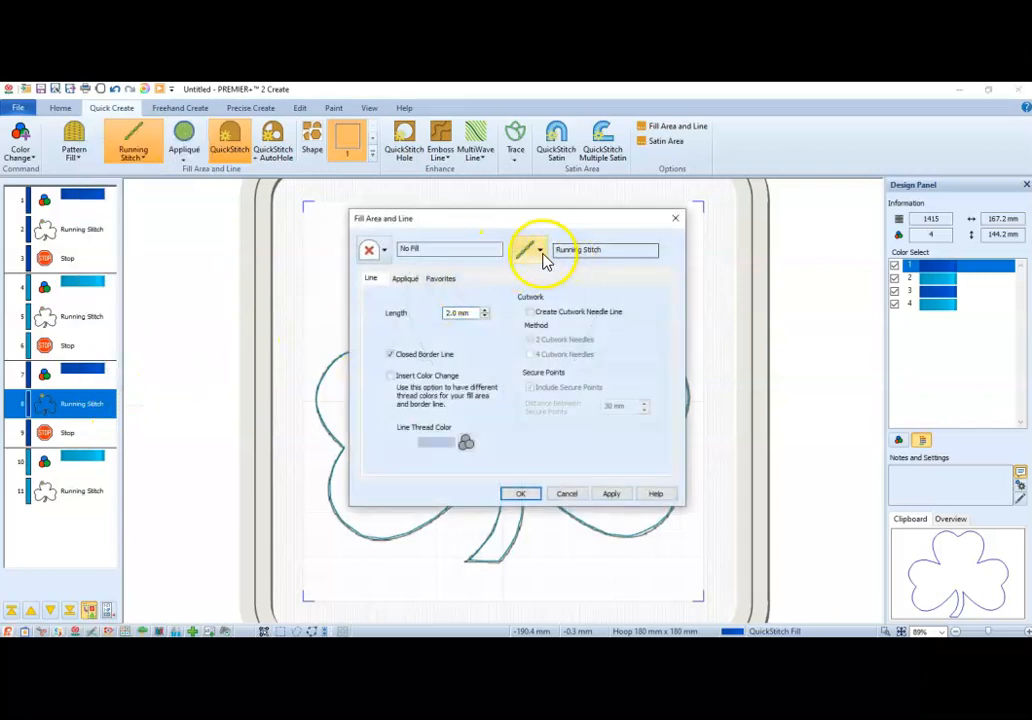
{"action": "left_click", "coordinate": [541, 253]}
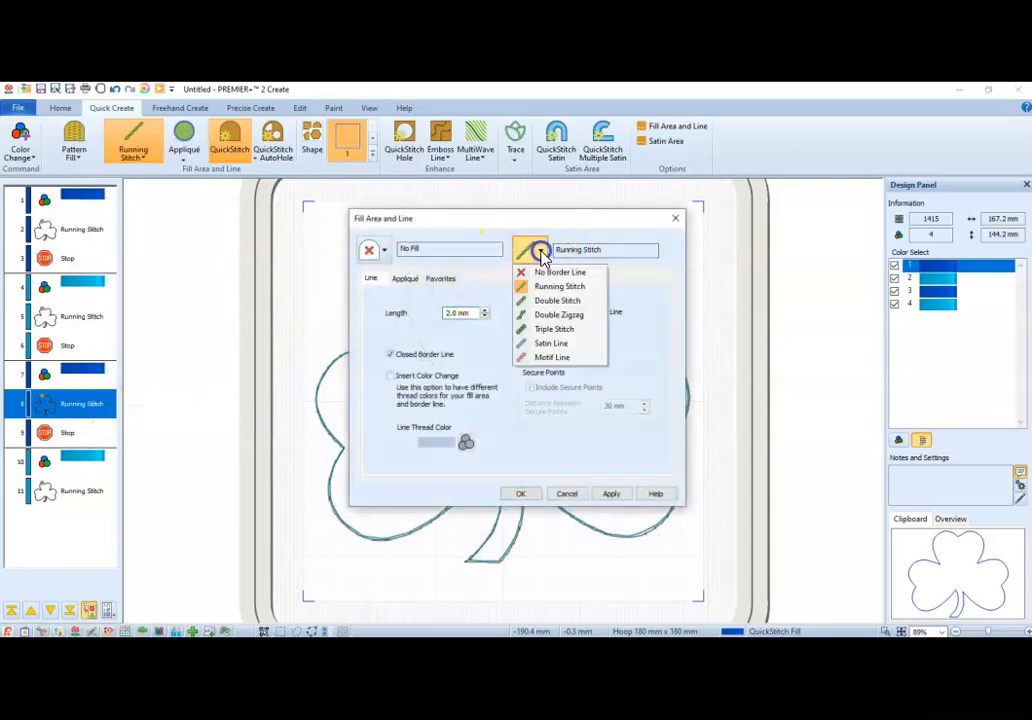
{"action": "left_click", "coordinate": [551, 307]}
{"action": "left_click", "coordinate": [596, 493]}
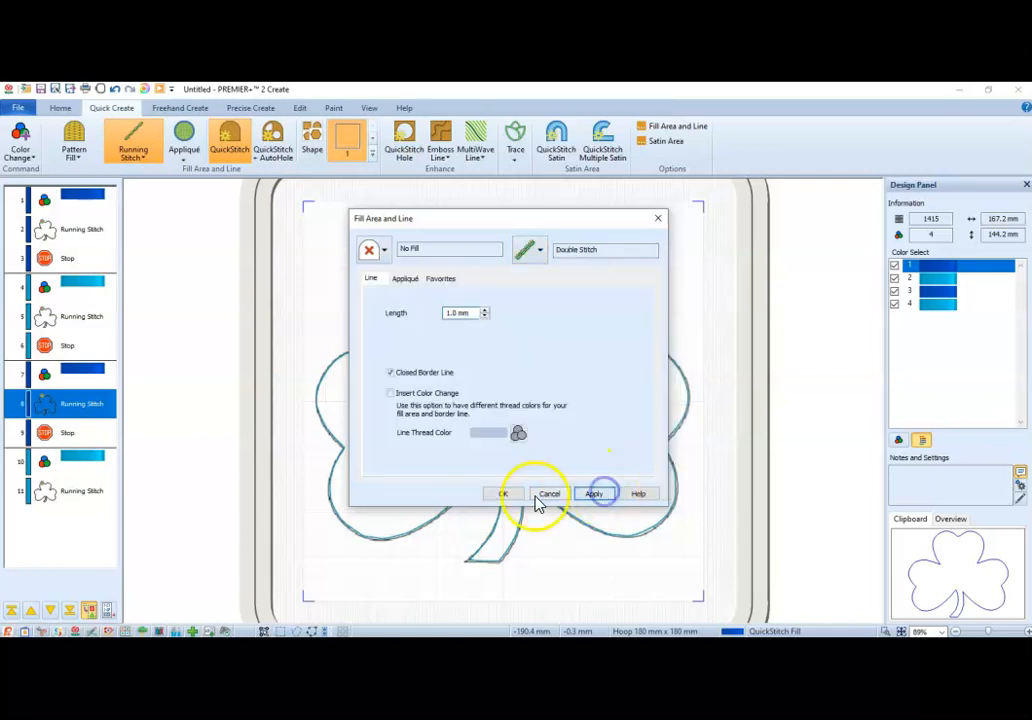
Set the third shamrock's double stitch length to 2.0 mm and accept the line settings.
{"action": "double_click", "coordinate": [450, 318]}
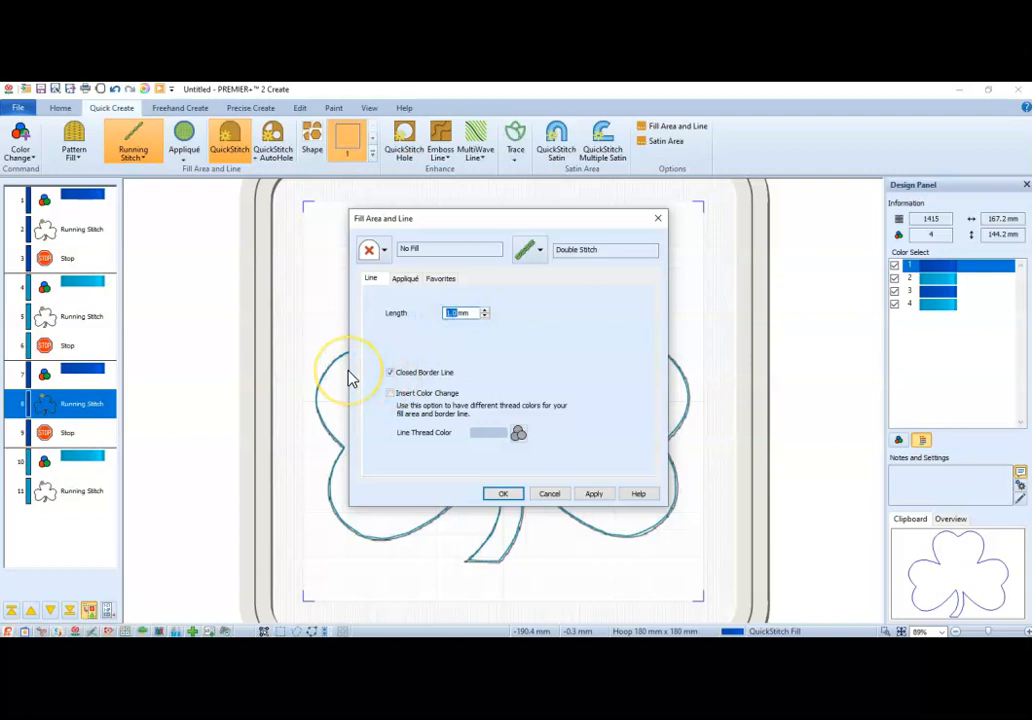
{"action": "type", "text": "1."}
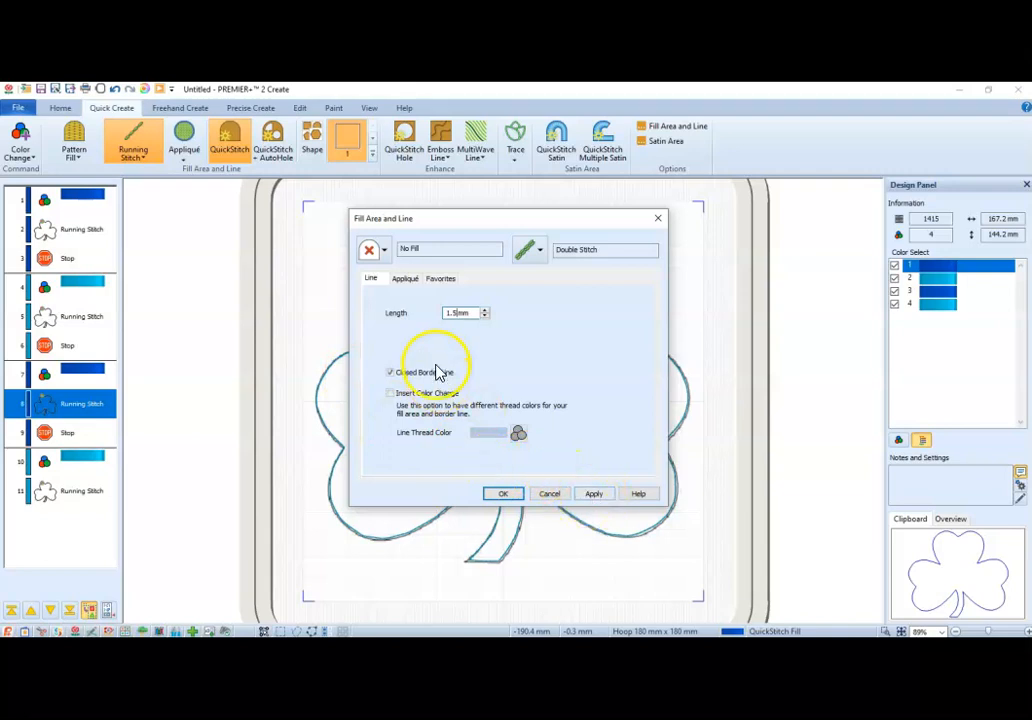
{"action": "left_click_drag", "start_coordinate": [456, 314], "coordinate": [411, 312]}
{"action": "type", "text": "2"}
{"action": "left_click", "coordinate": [596, 494]}
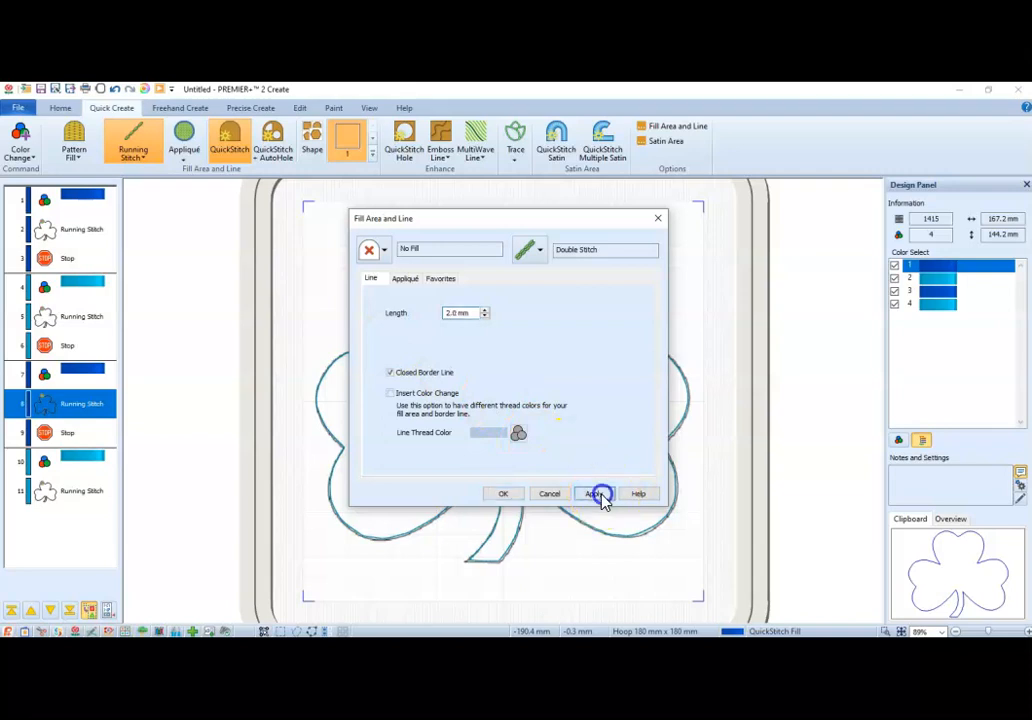
{"action": "left_click", "coordinate": [505, 494]}
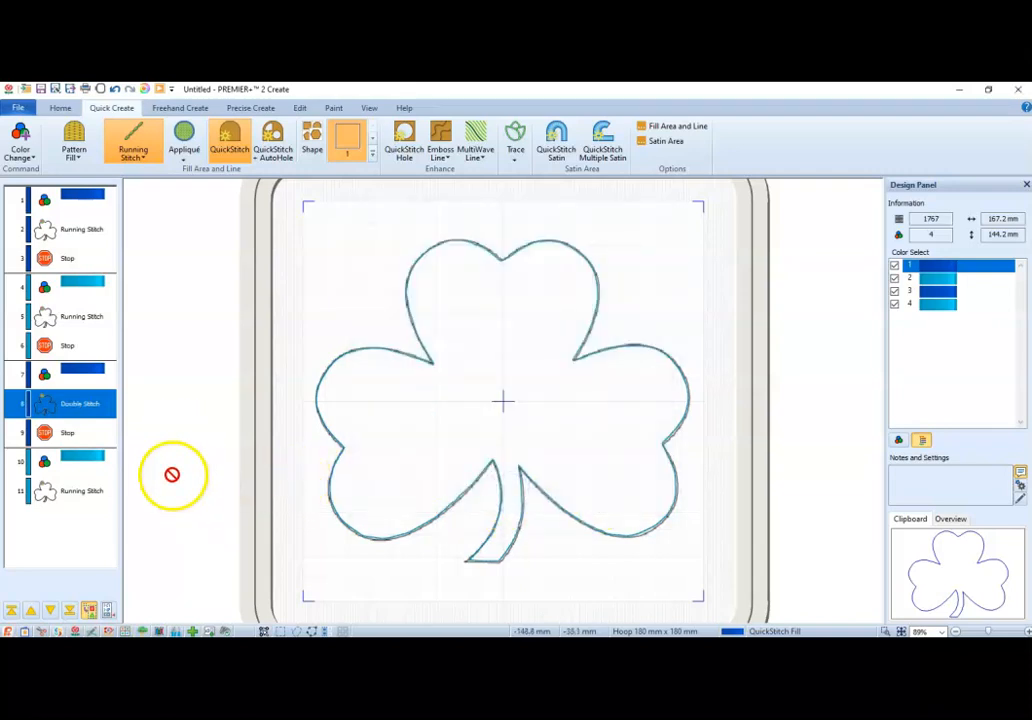
Change the fourth shamrock outline to No Border Line with a Motif Fill.
{"action": "left_click", "coordinate": [80, 495]}
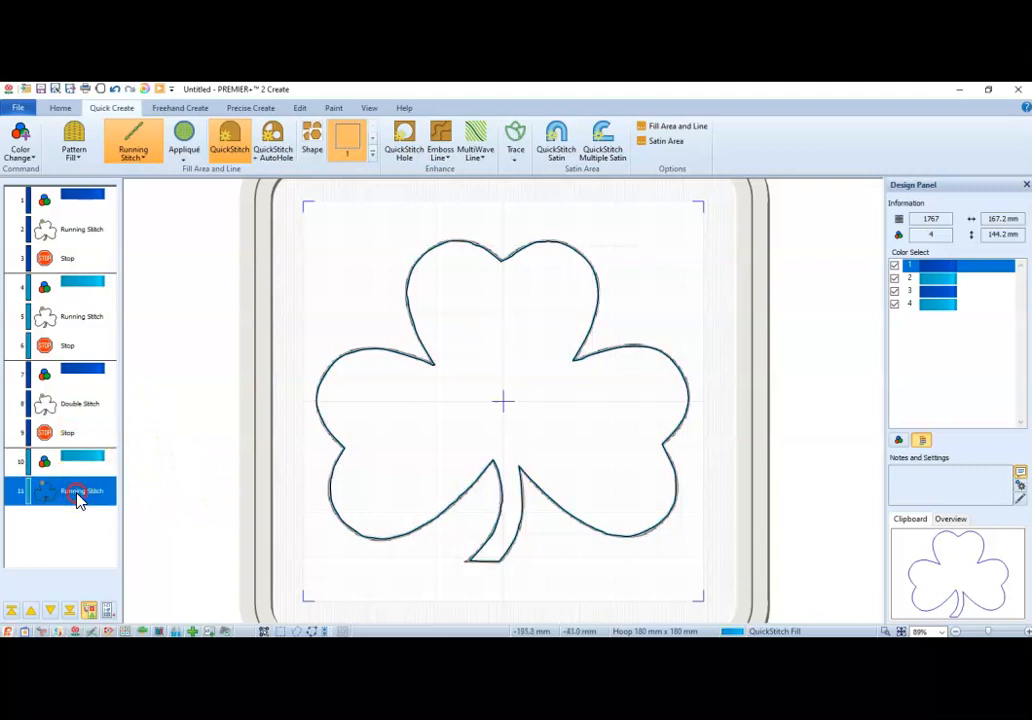
{"action": "right_click", "coordinate": [79, 500]}
{"action": "left_click", "coordinate": [145, 454]}
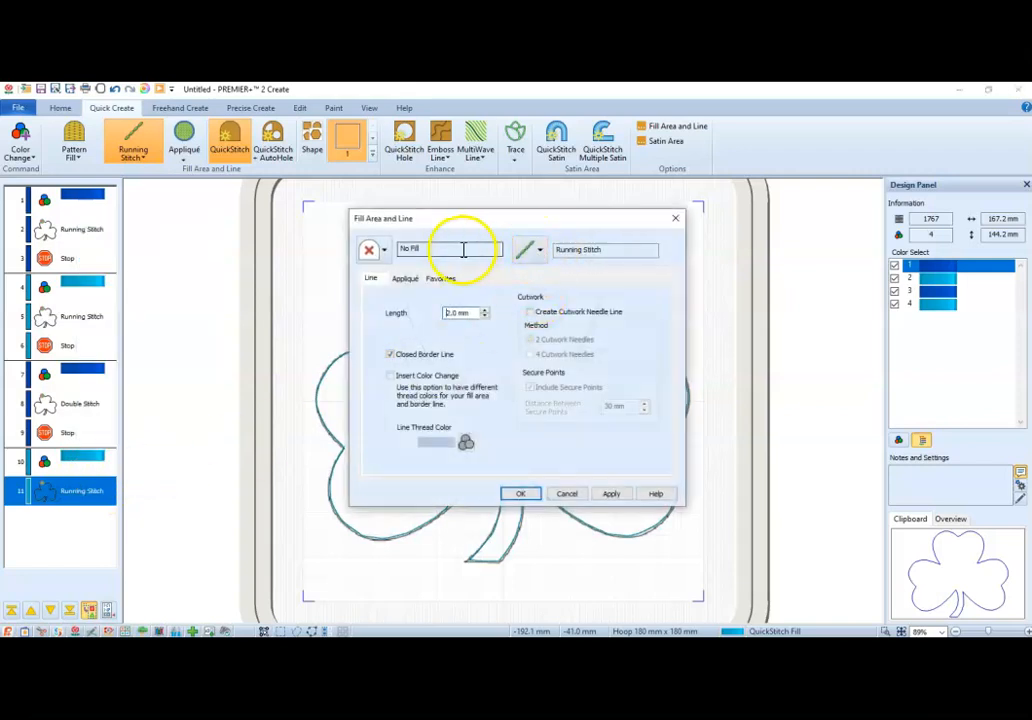
{"action": "left_click", "coordinate": [539, 250]}
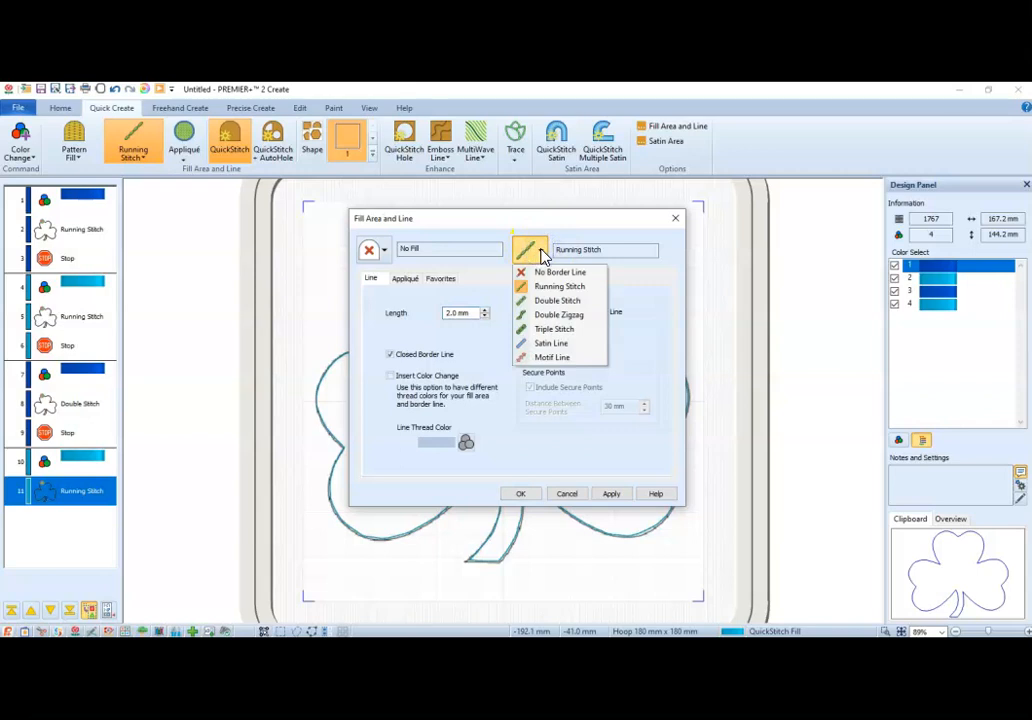
{"action": "left_click", "coordinate": [558, 275]}
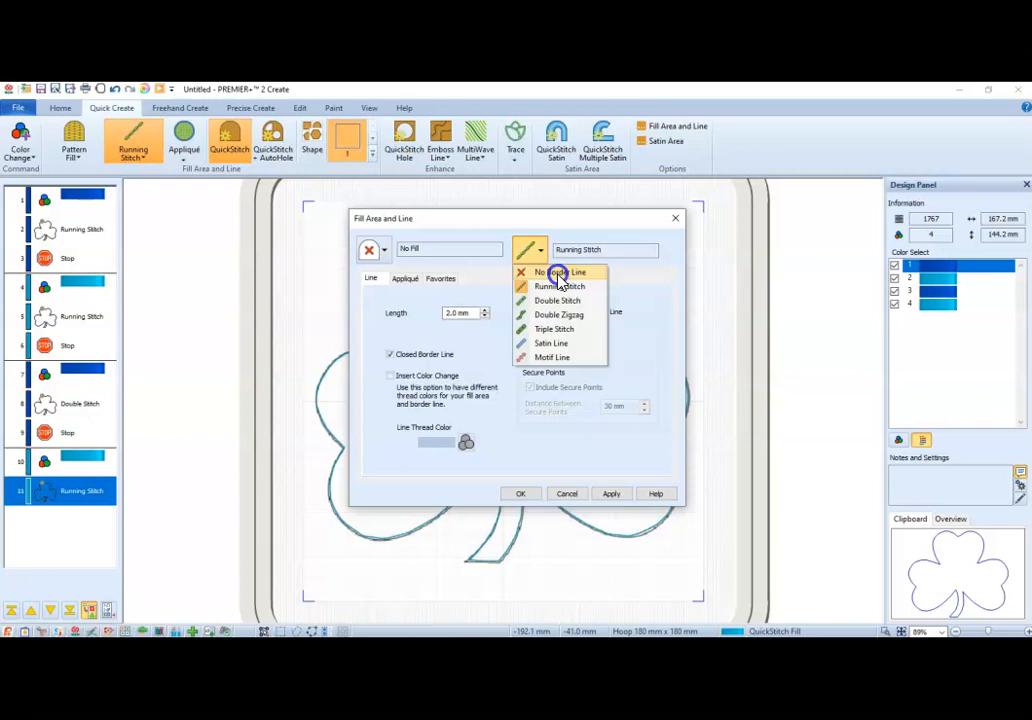
{"action": "left_click", "coordinate": [556, 275]}
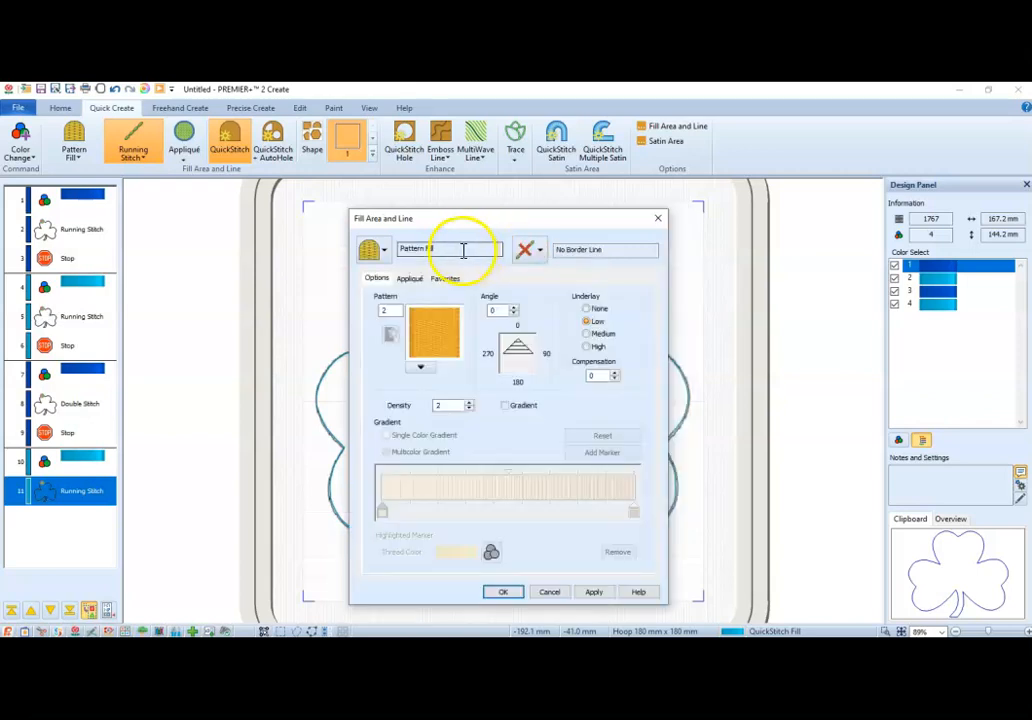
{"action": "left_click", "coordinate": [386, 251]}
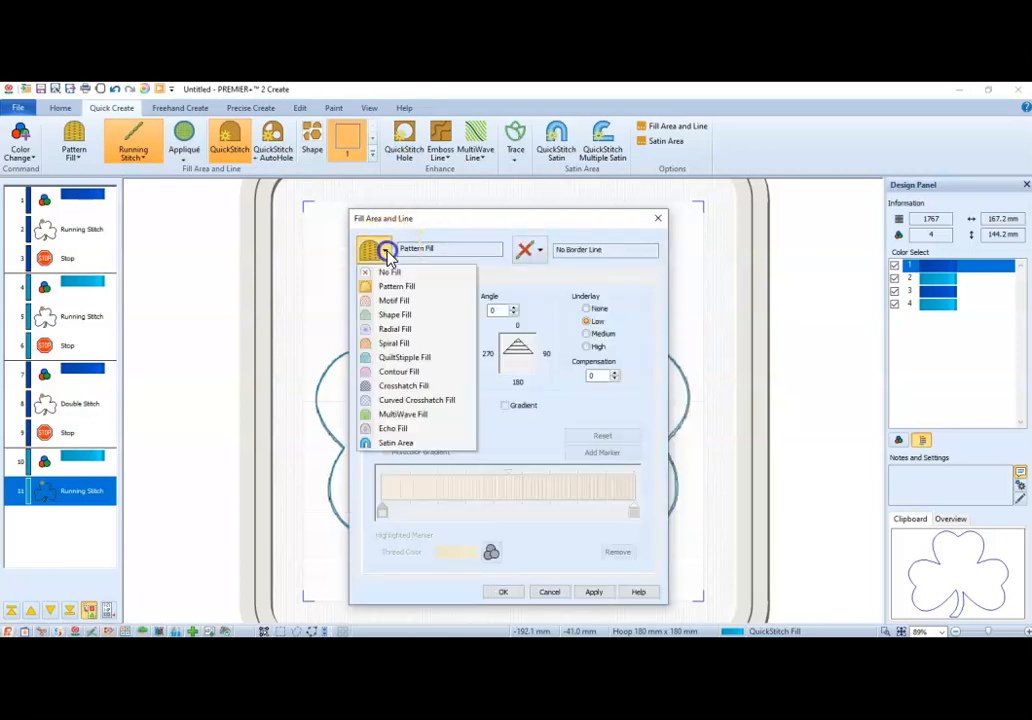
{"action": "left_click", "coordinate": [405, 301]}
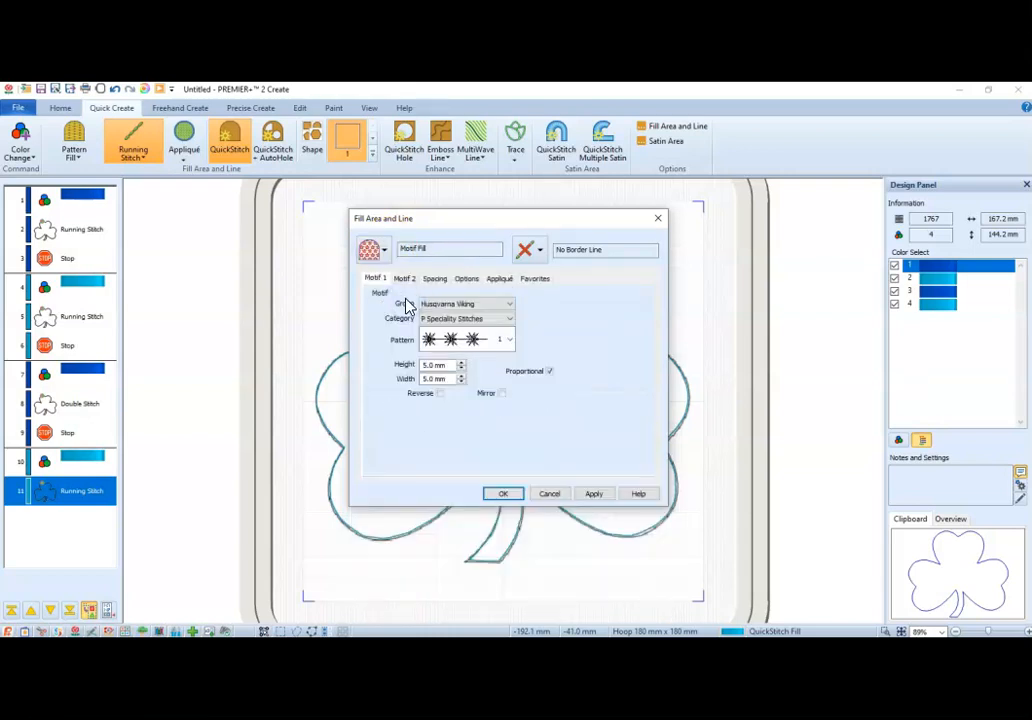
Choose pattern 30 from the Pfaff group's 2.3 Crazy Patch Stitches category as the first fill motif.
{"action": "left_click", "coordinate": [467, 304]}
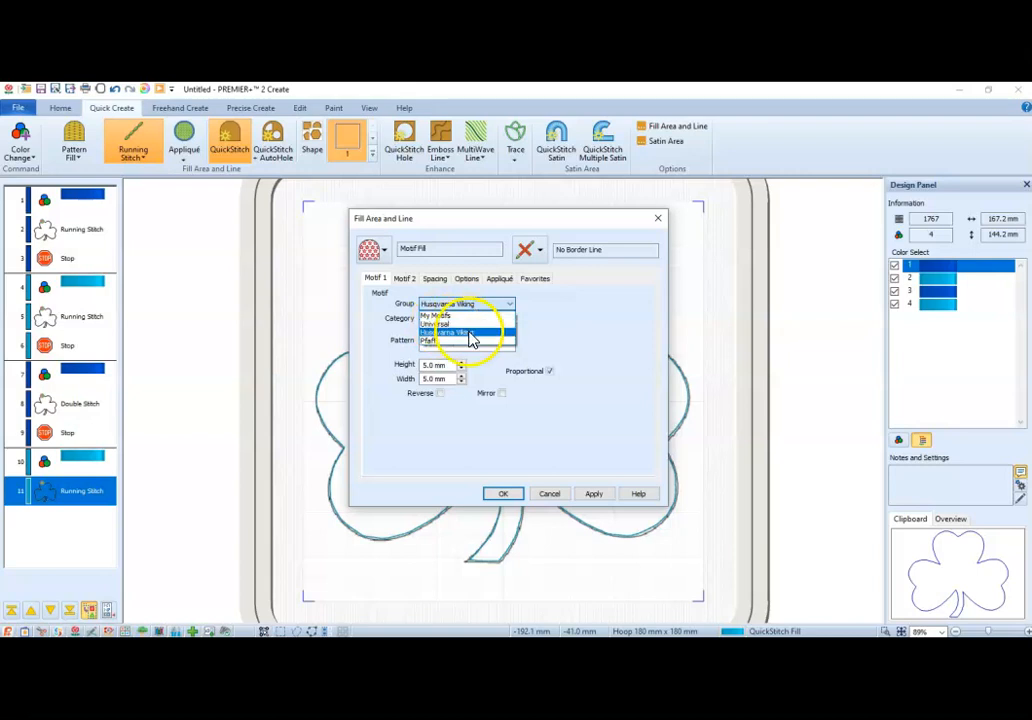
{"action": "left_click", "coordinate": [437, 341]}
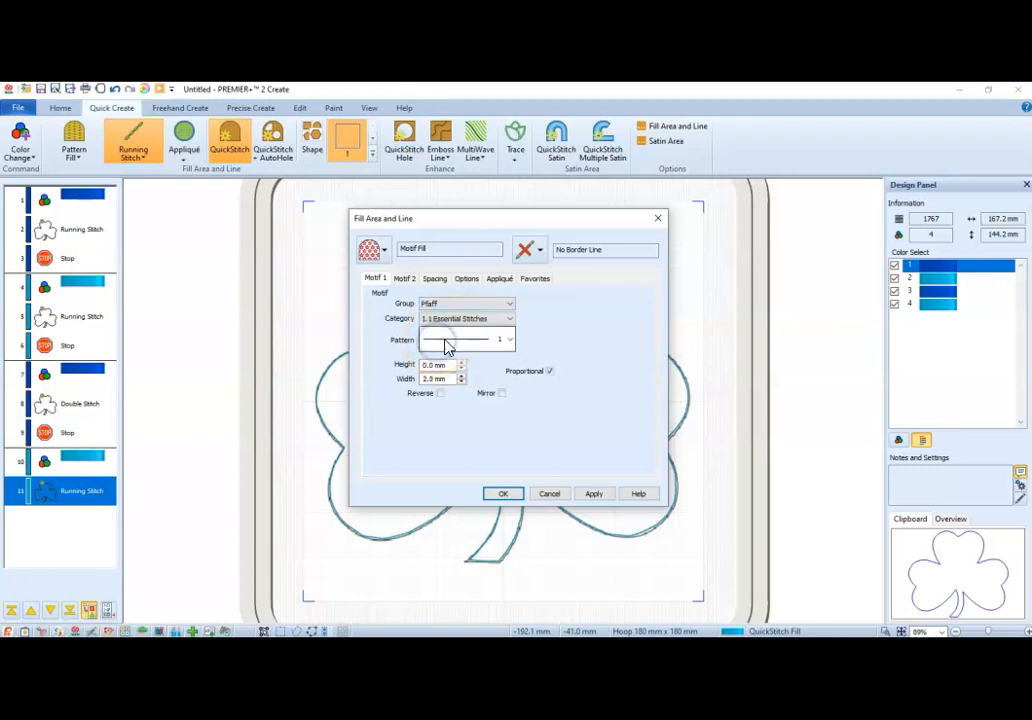
{"action": "left_click", "coordinate": [485, 320]}
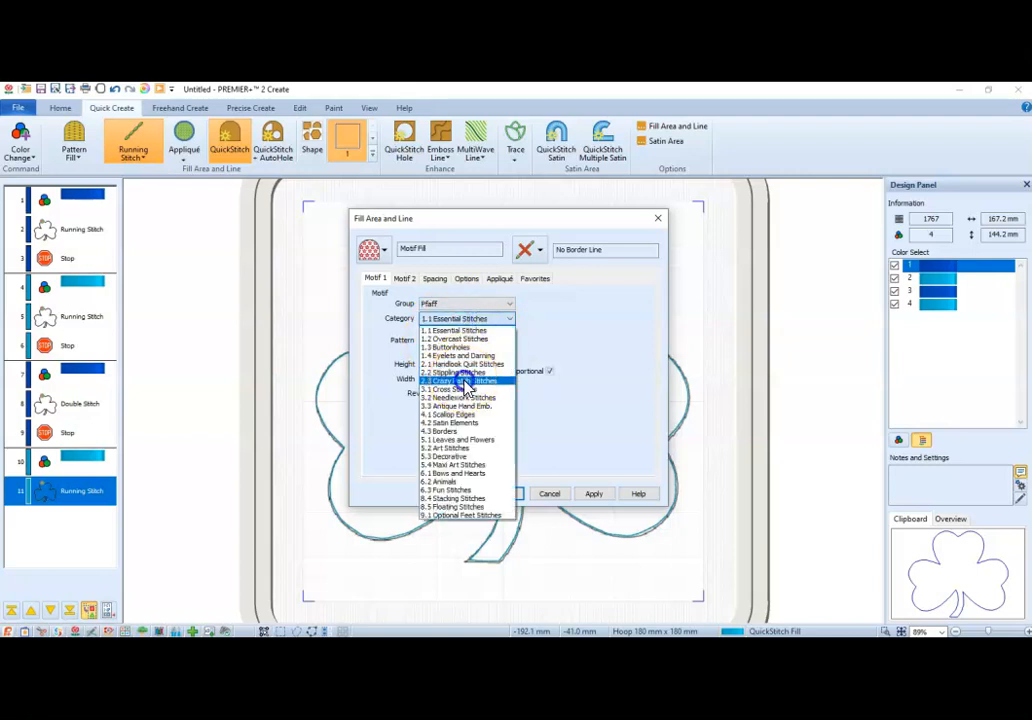
{"action": "left_click", "coordinate": [466, 385]}
{"action": "left_click", "coordinate": [510, 340]}
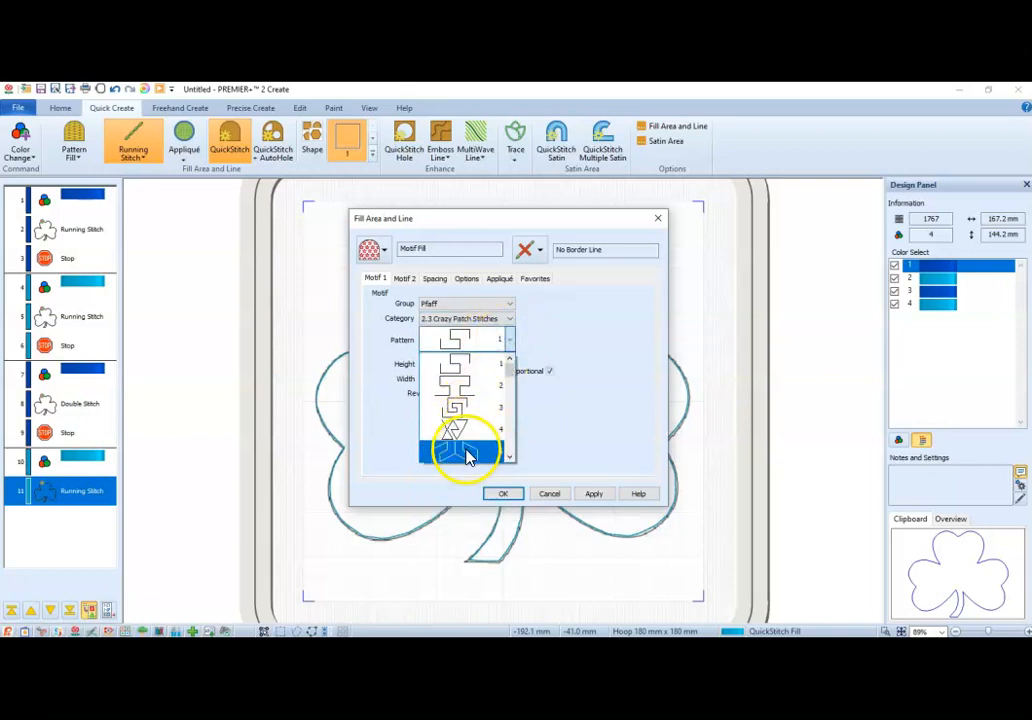
{"action": "left_click_drag", "start_coordinate": [511, 369], "coordinate": [516, 444]}
{"action": "left_click", "coordinate": [468, 412]}
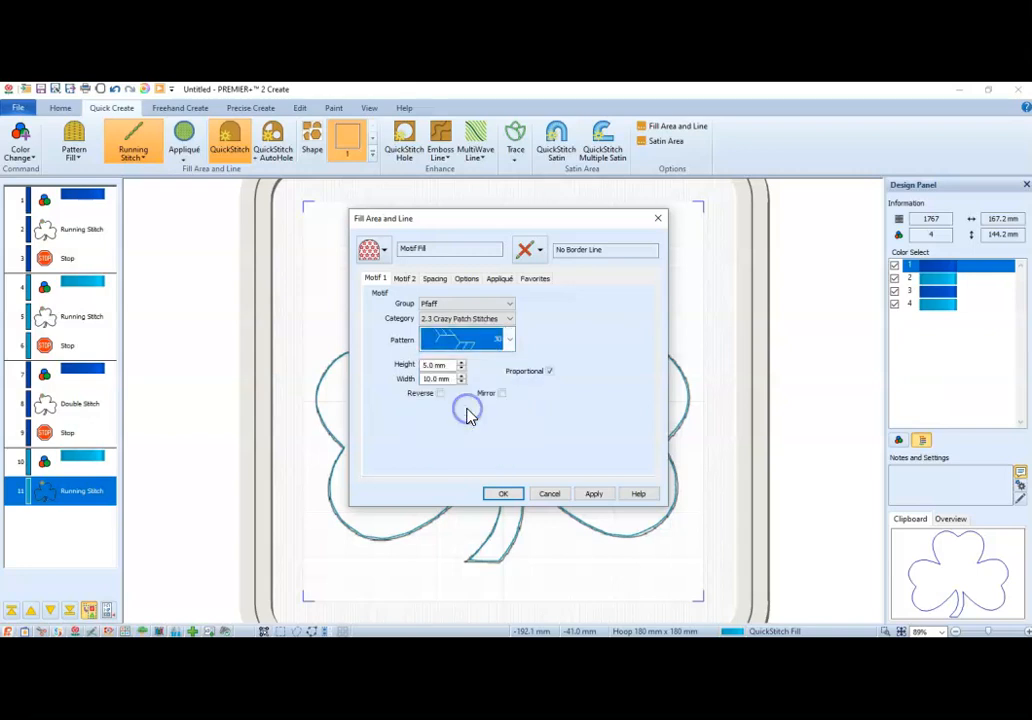
Enlarge the first motif proportionally to 21.0 mm wide and 9.0 mm high, and apply it with the shamrock in view.
{"action": "left_click", "coordinate": [462, 377]}
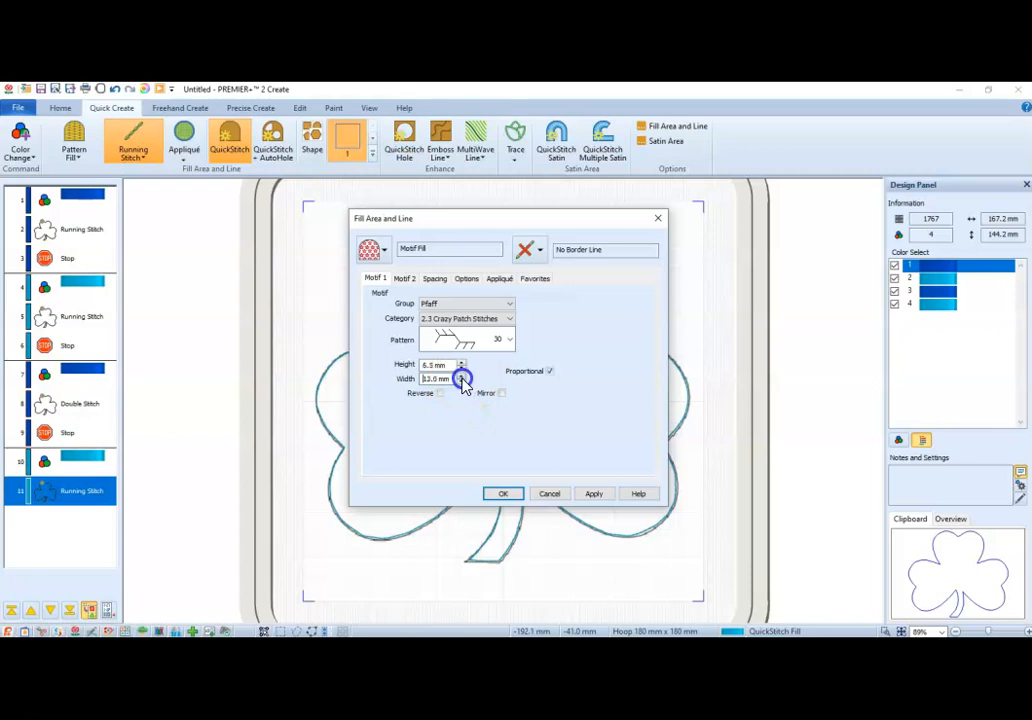
{"action": "left_click", "coordinate": [462, 377]}
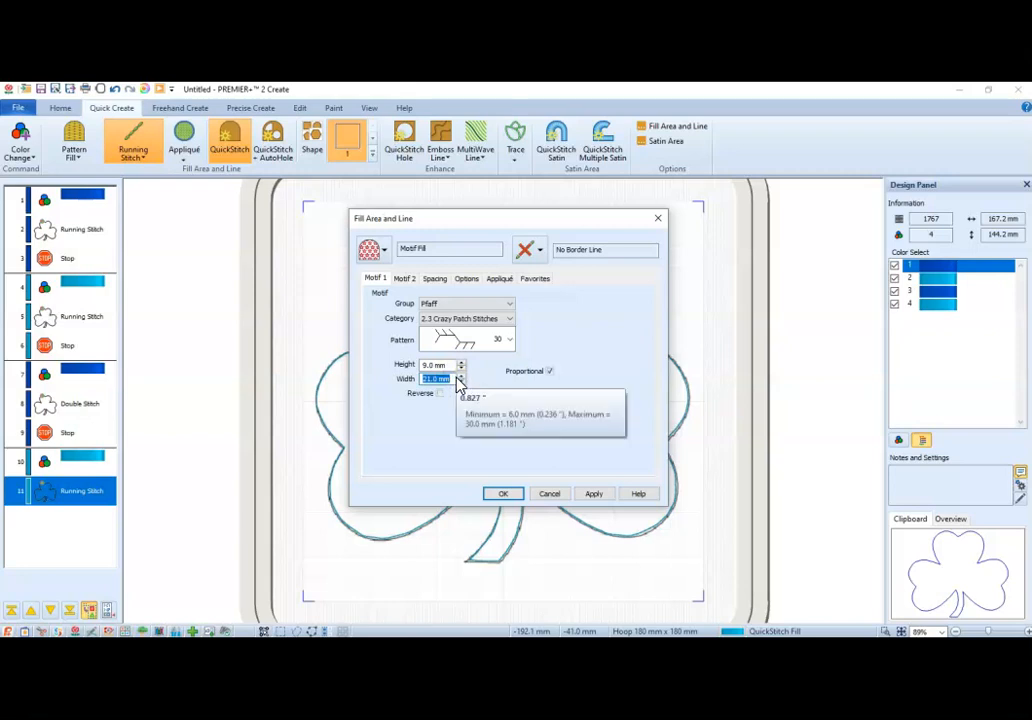
{"action": "left_click", "coordinate": [593, 494]}
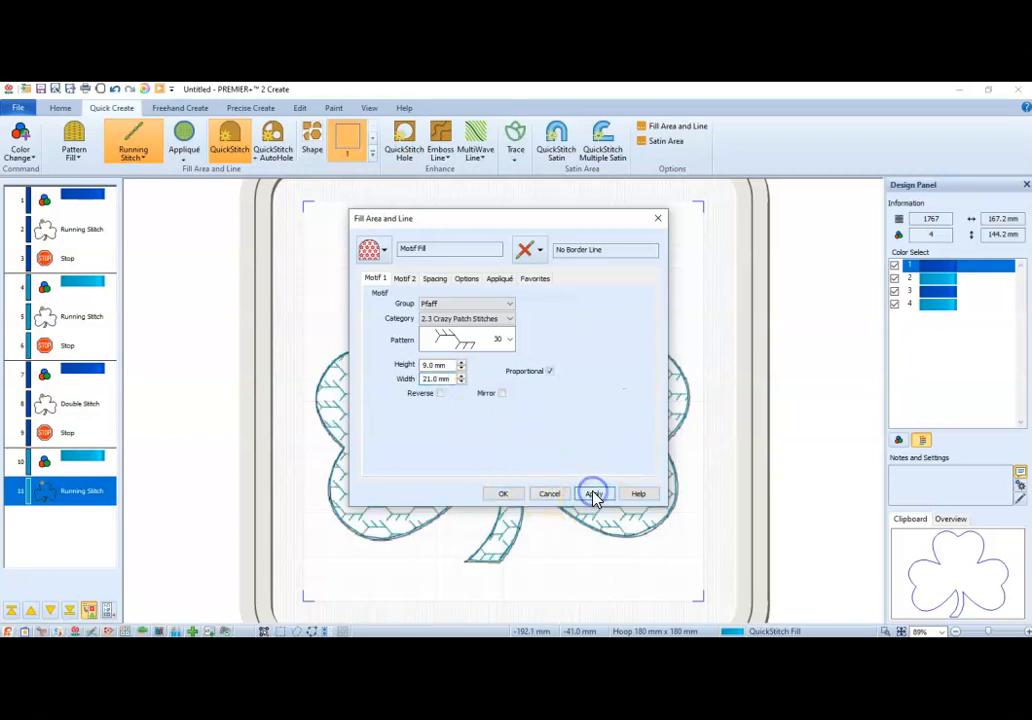
{"action": "left_click_drag", "start_coordinate": [487, 219], "coordinate": [746, 185]}
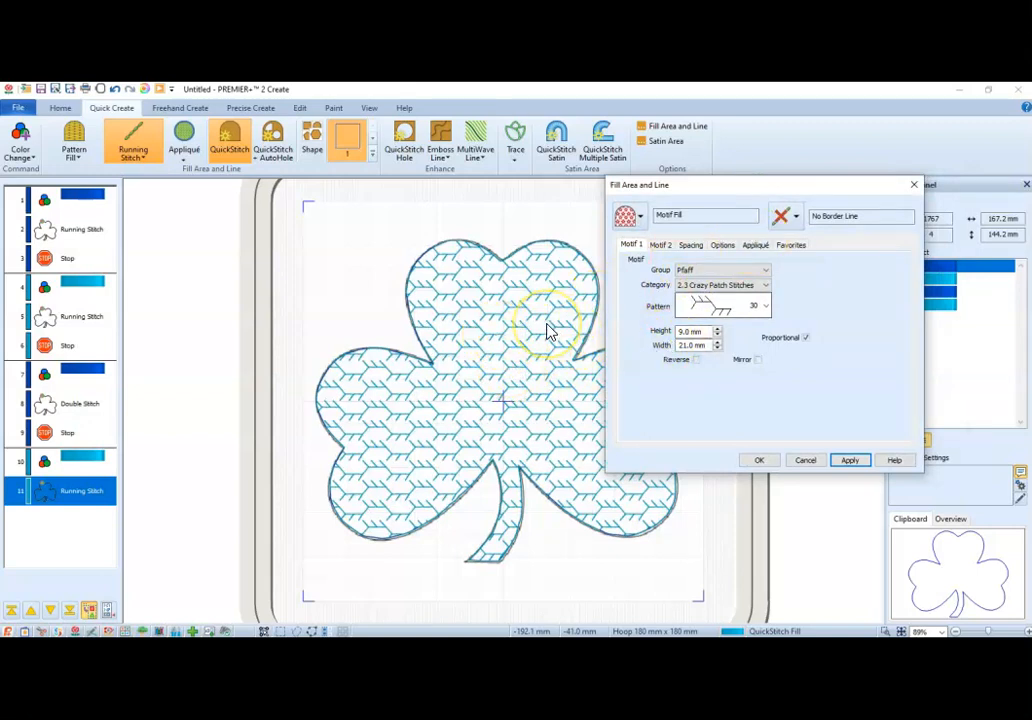
Enable Motif 2 with Universal General Motifs 1 pattern 8 and apply it to the fill.
{"action": "left_click", "coordinate": [660, 246]}
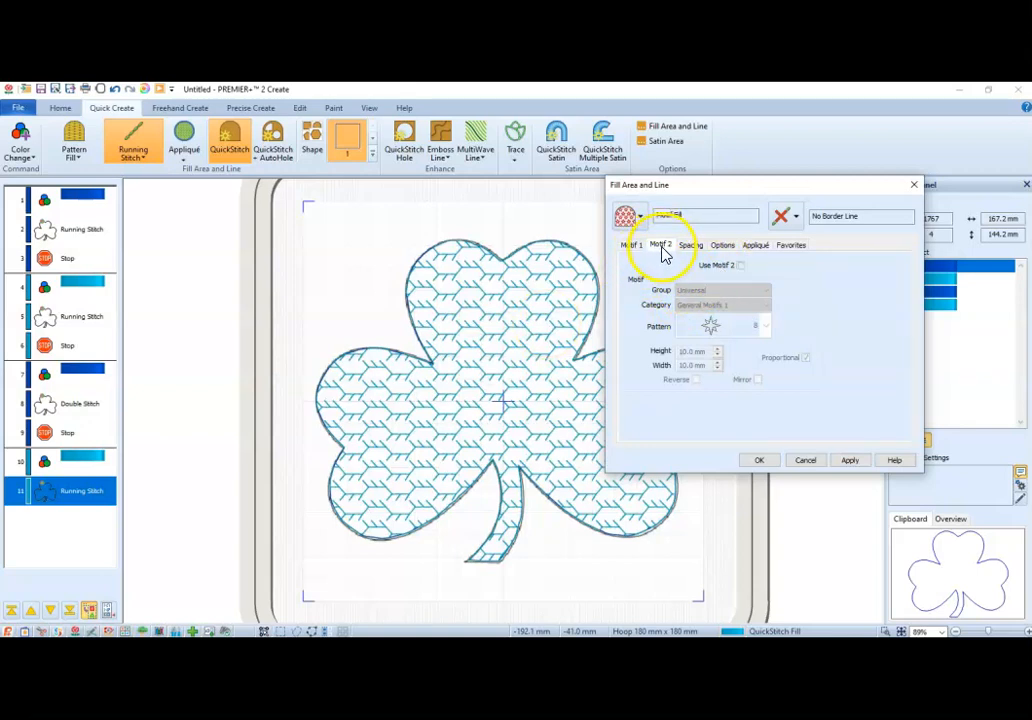
{"action": "left_click", "coordinate": [741, 266]}
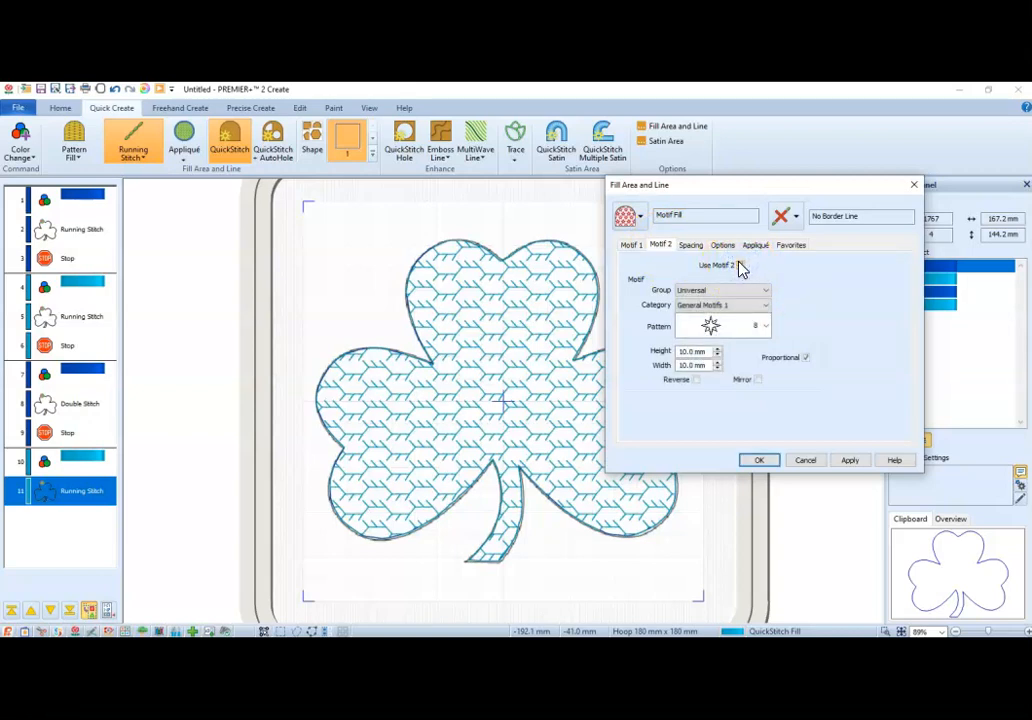
{"action": "left_click", "coordinate": [708, 330]}
{"action": "left_click", "coordinate": [707, 330]}
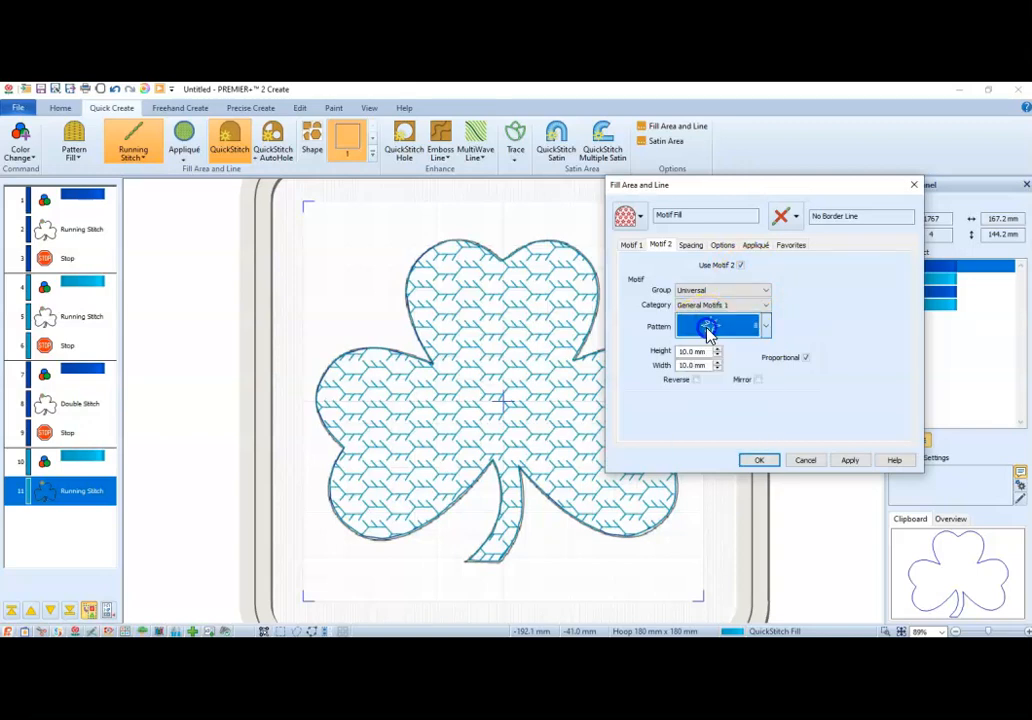
{"action": "left_click", "coordinate": [849, 460]}
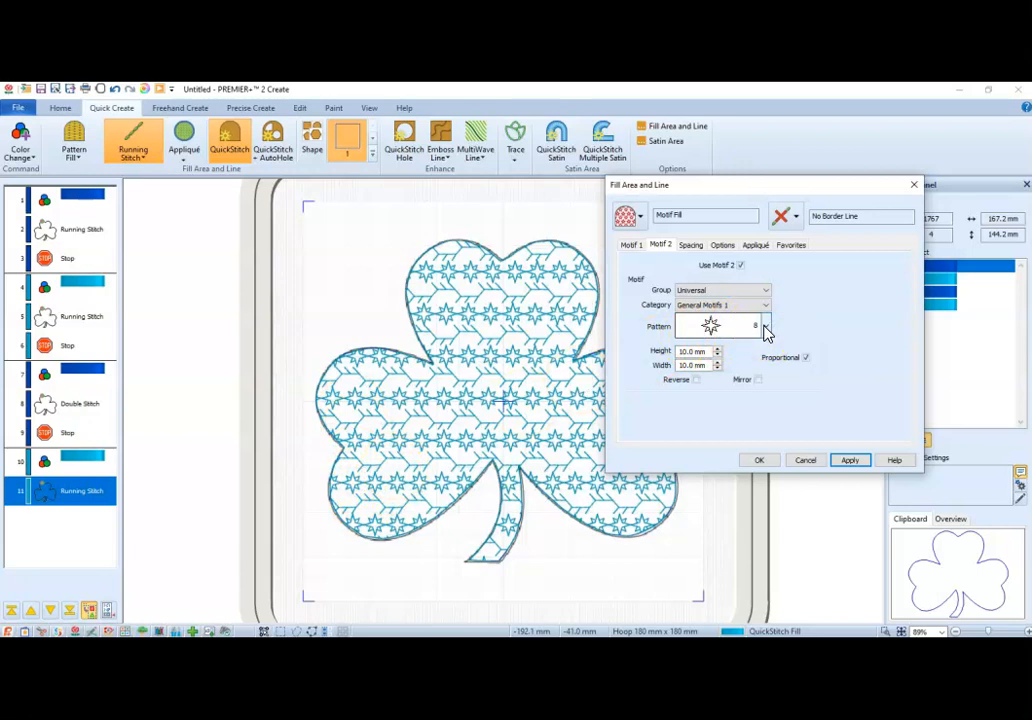
Set the motif fill's horizontal gap to 5% and accept the fill settings without a border line.
{"action": "left_click", "coordinate": [694, 246]}
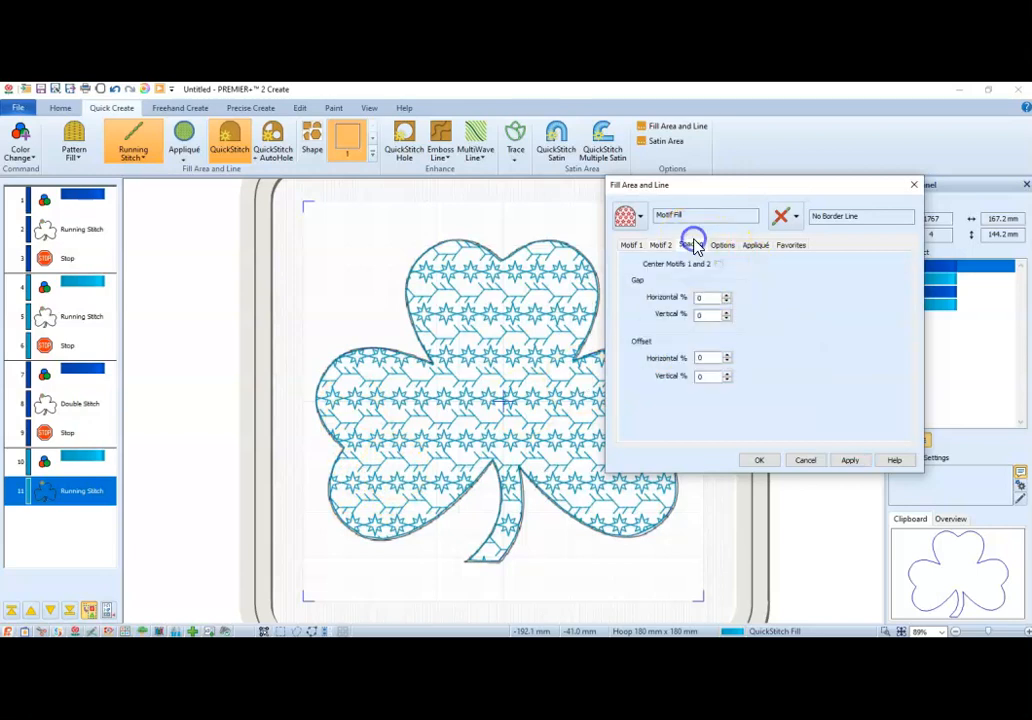
{"action": "double_click", "coordinate": [709, 297]}
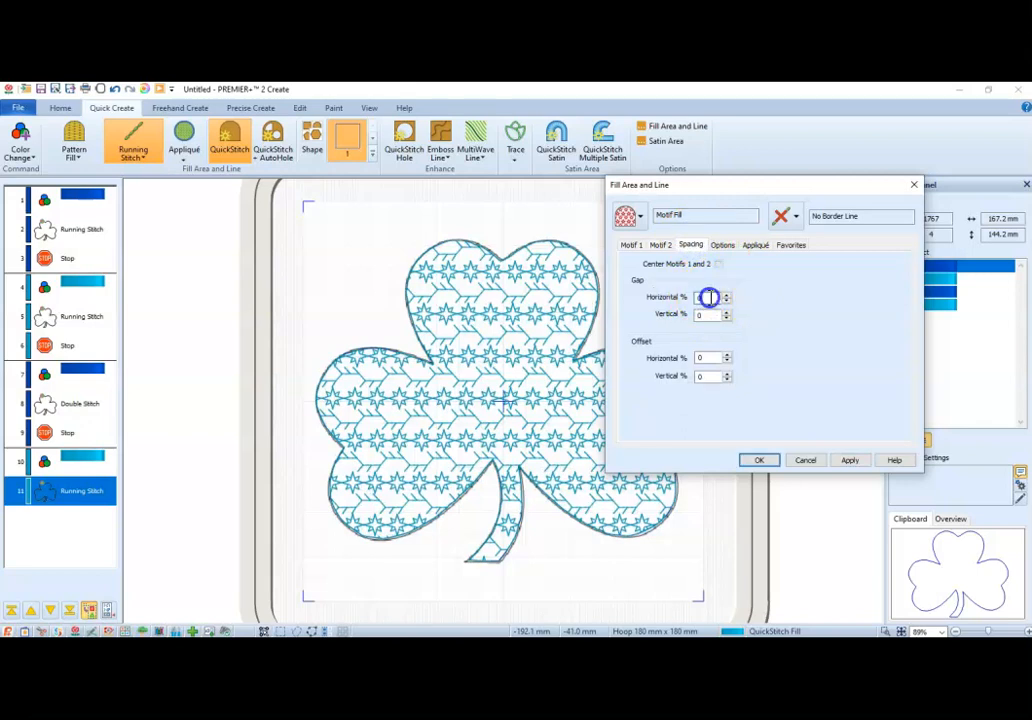
{"action": "left_click", "coordinate": [727, 295]}
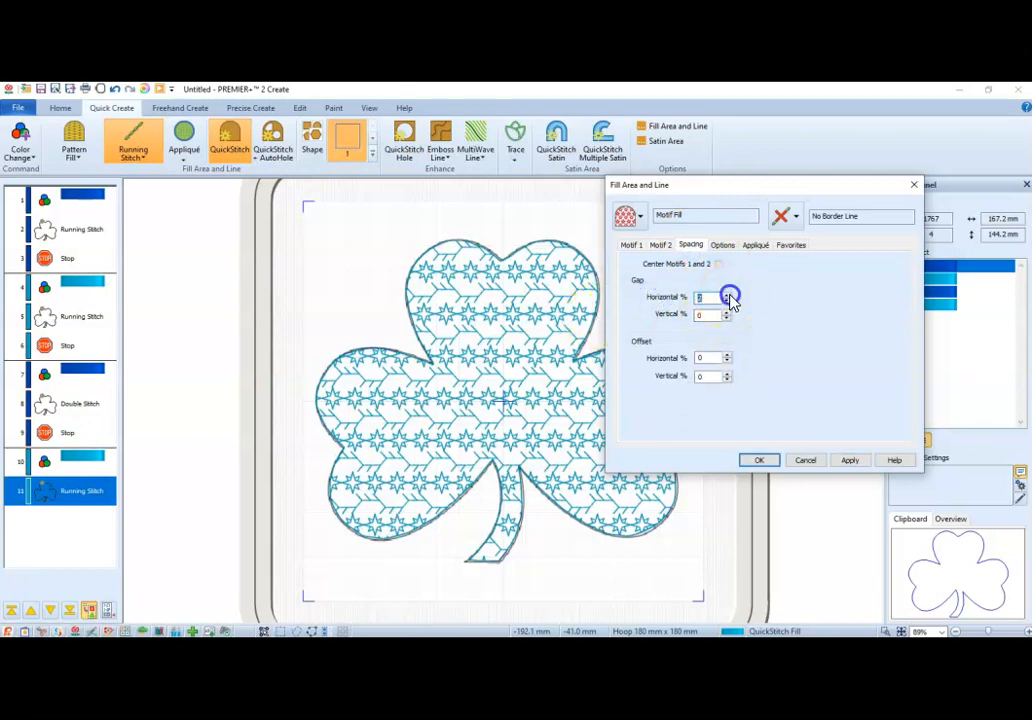
{"action": "left_click", "coordinate": [855, 462]}
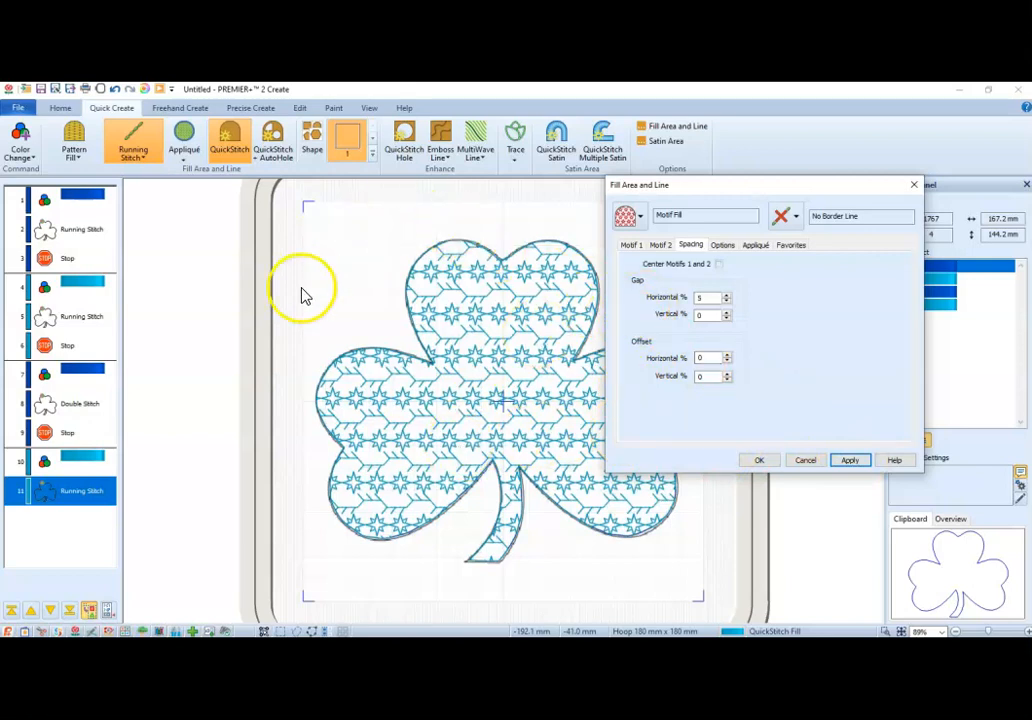
{"action": "left_click", "coordinate": [797, 218]}
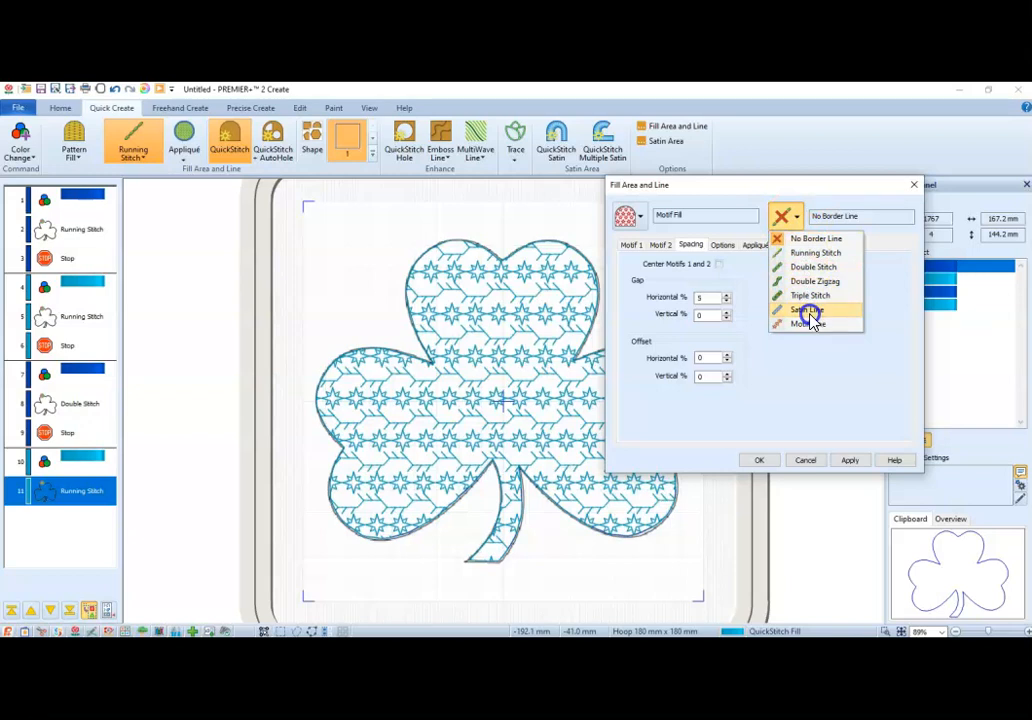
{"action": "left_click", "coordinate": [806, 410]}
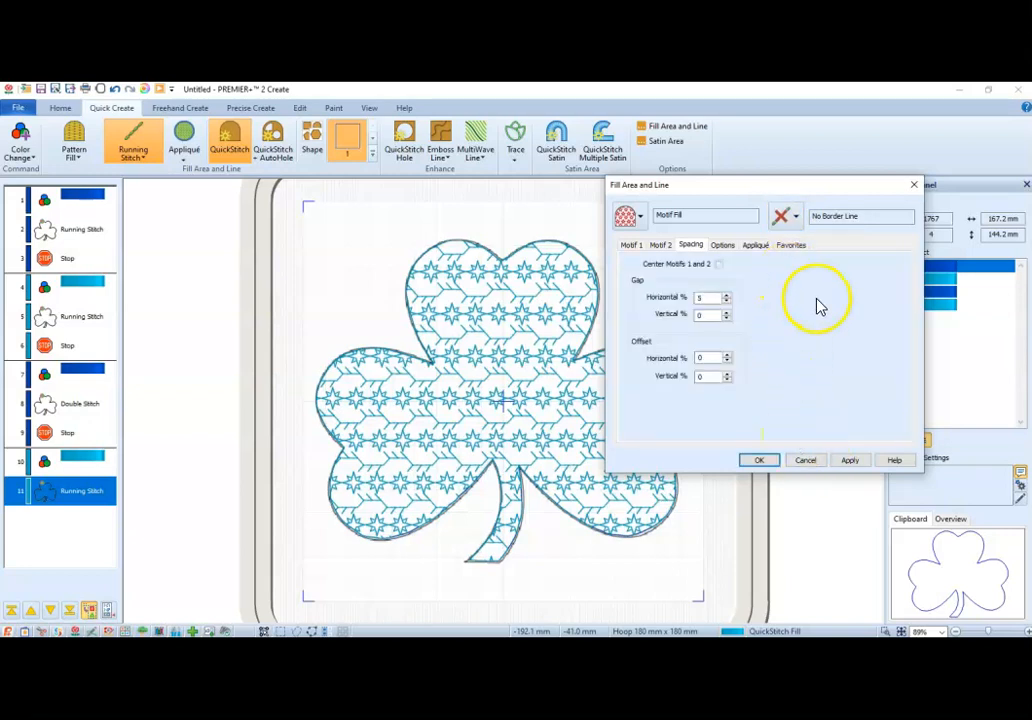
{"action": "left_click", "coordinate": [809, 462]}
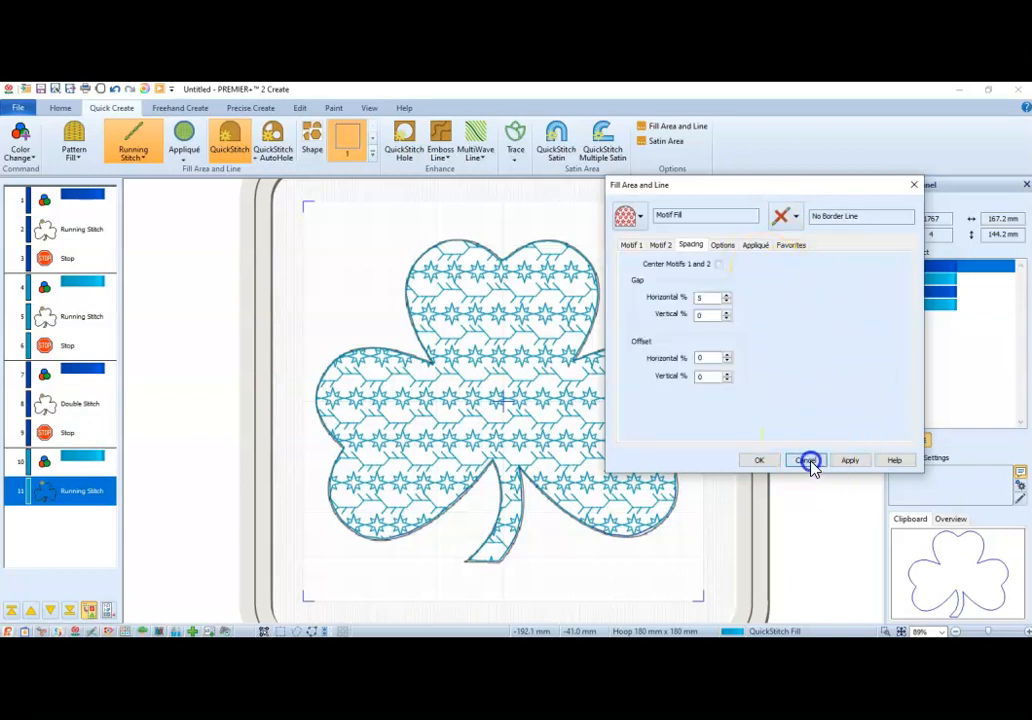
{"action": "left_click", "coordinate": [760, 460]}
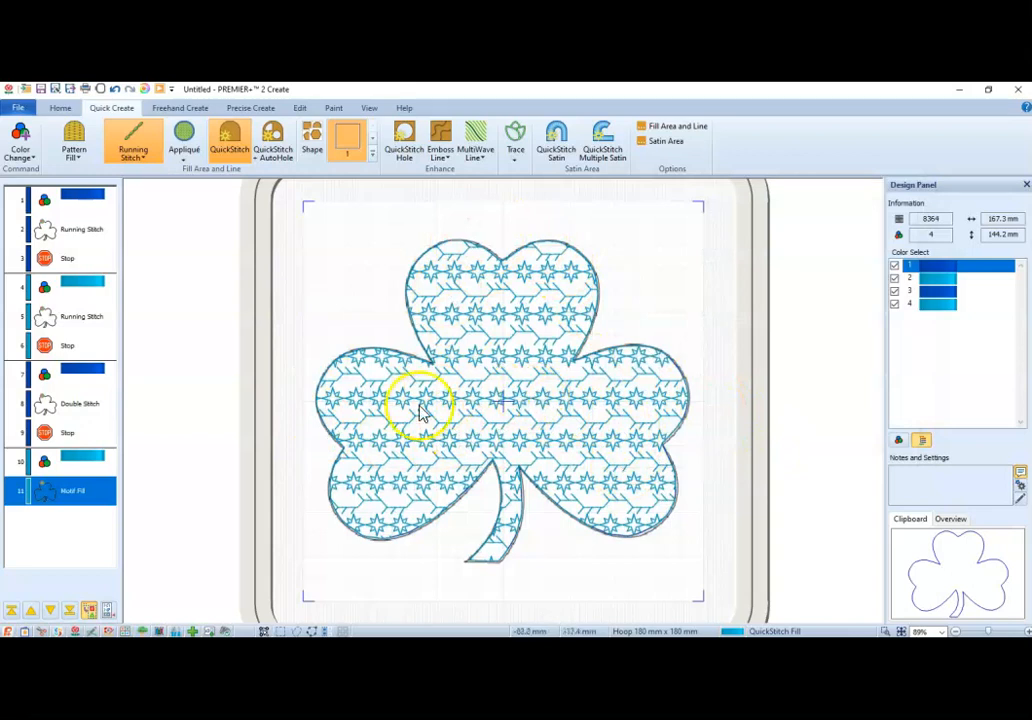
Insert a stop after the motif-filled shamrock.
{"action": "left_click", "coordinate": [101, 502]}
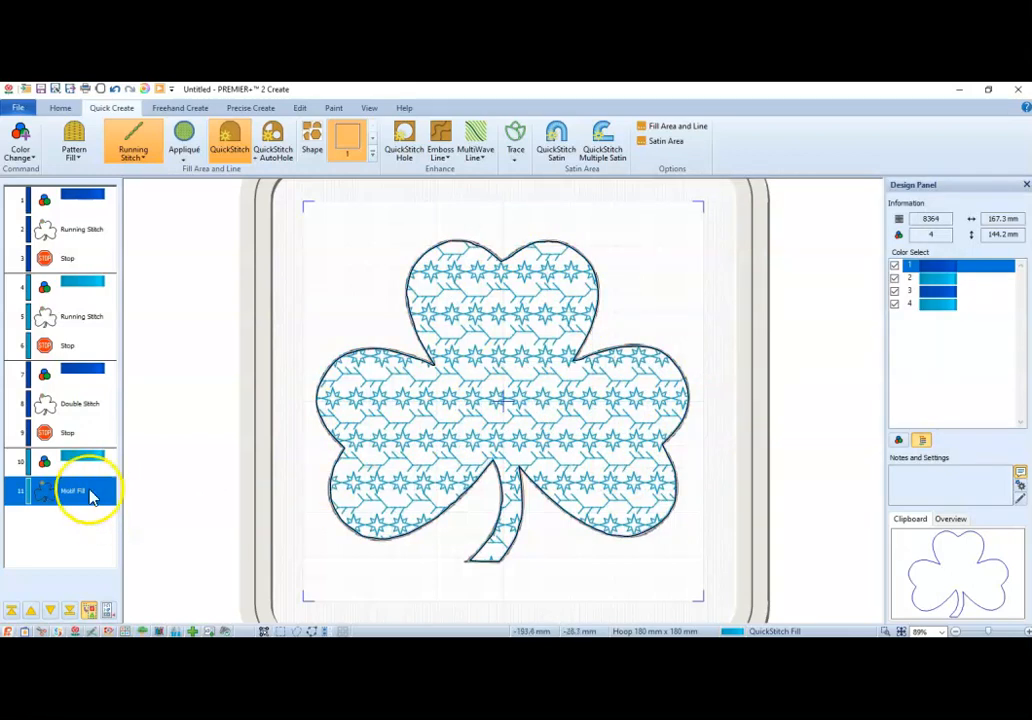
{"action": "right_click", "coordinate": [70, 510]}
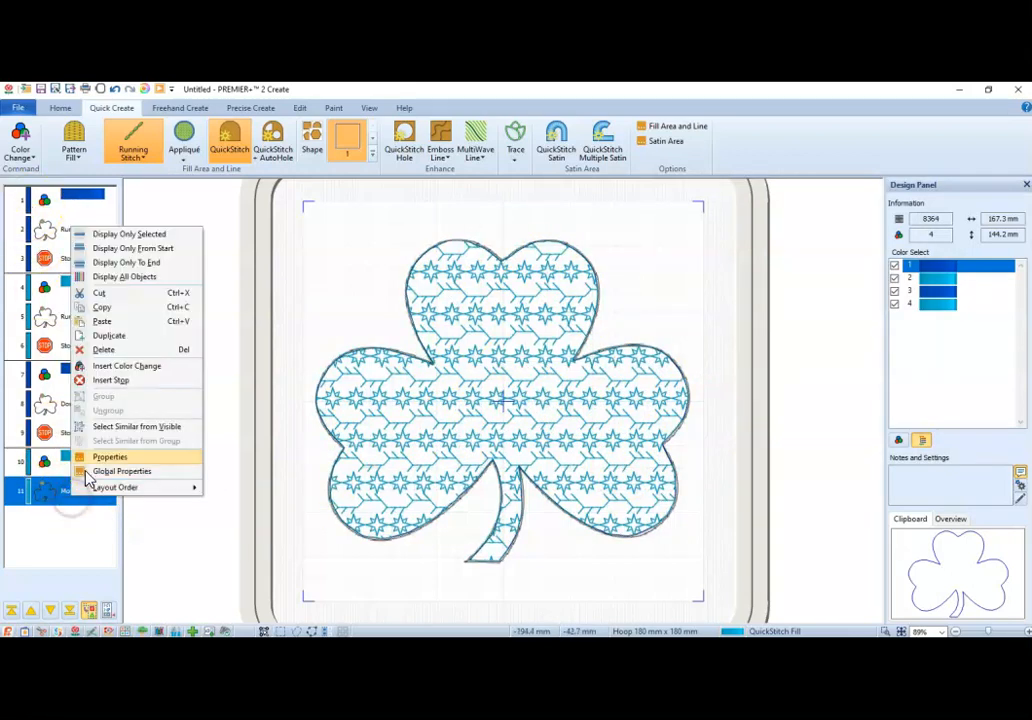
{"action": "left_click", "coordinate": [128, 386]}
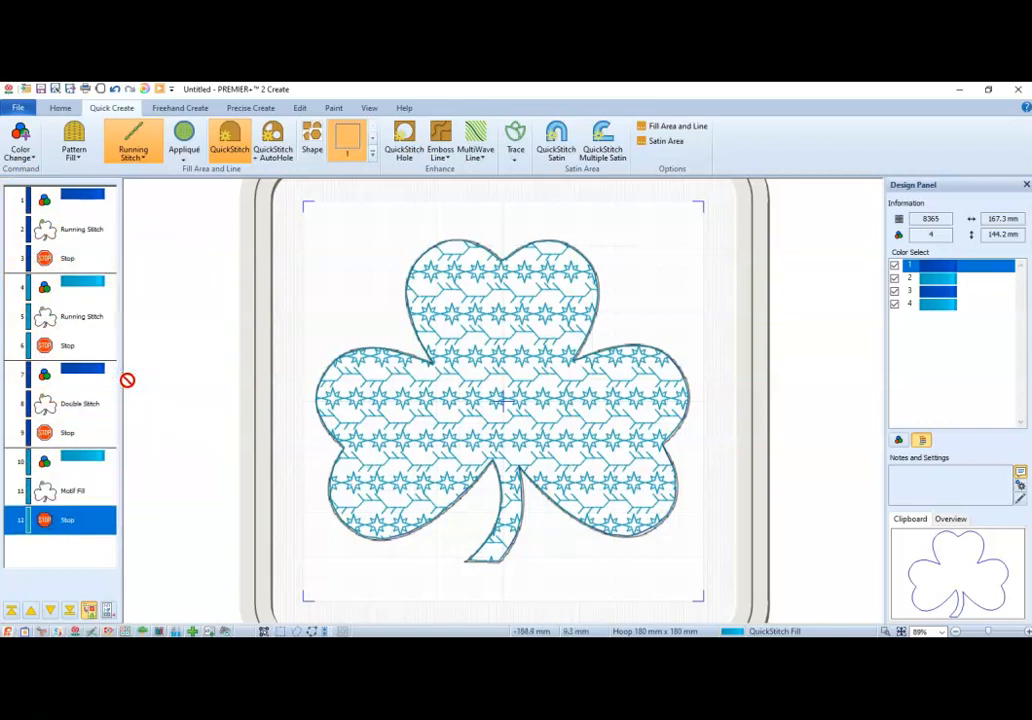
Add a pink color change after the last stop and place a copy of the running stitch shamrock under it.
{"action": "left_click", "coordinate": [27, 152]}
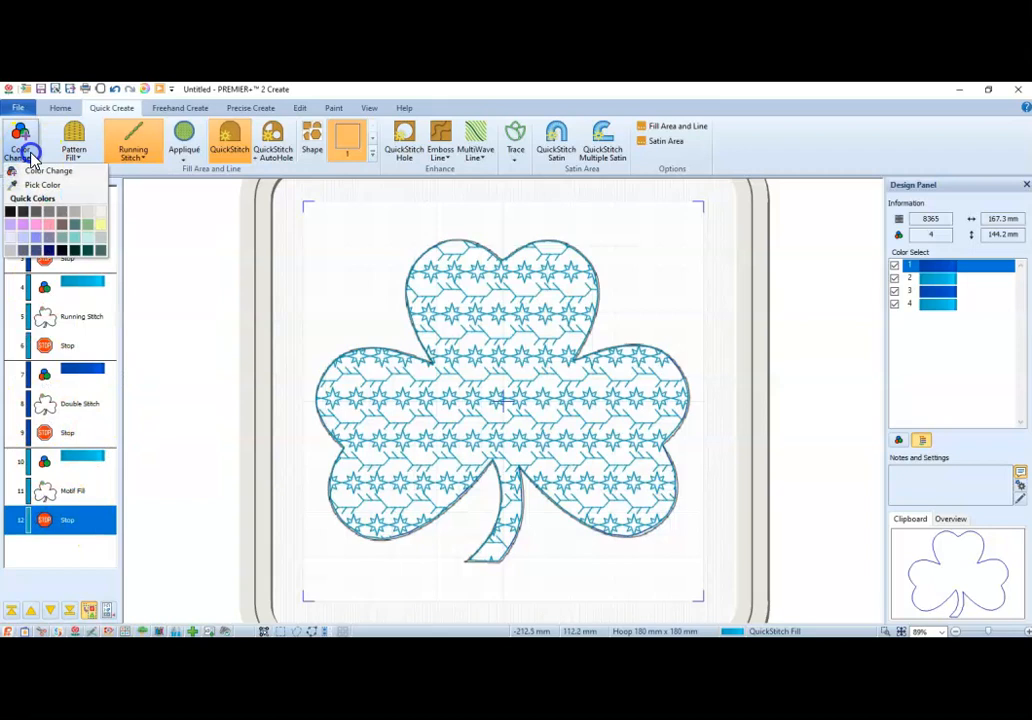
{"action": "left_click", "coordinate": [50, 229]}
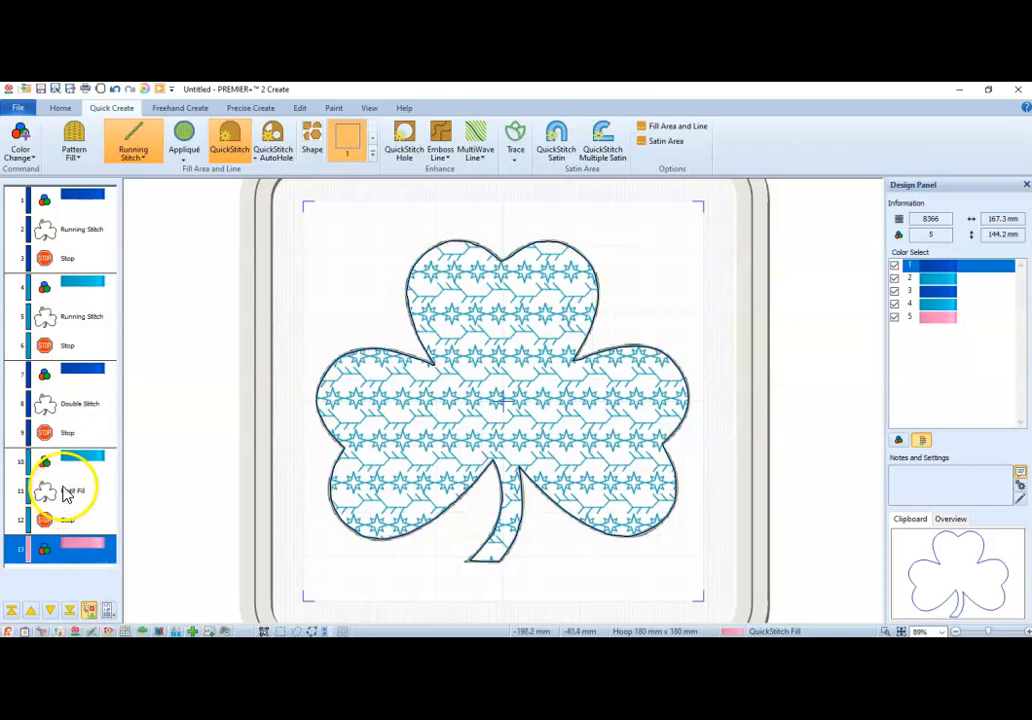
{"action": "left_click", "coordinate": [68, 317]}
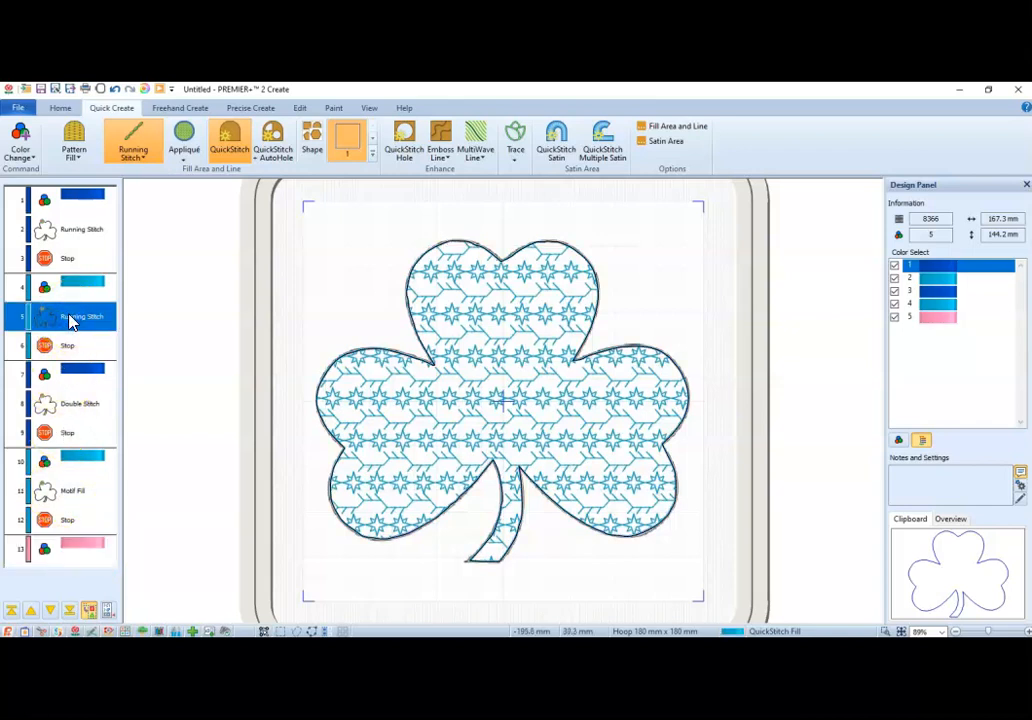
{"action": "left_click_drag", "start_coordinate": [69, 318], "coordinate": [93, 553]}
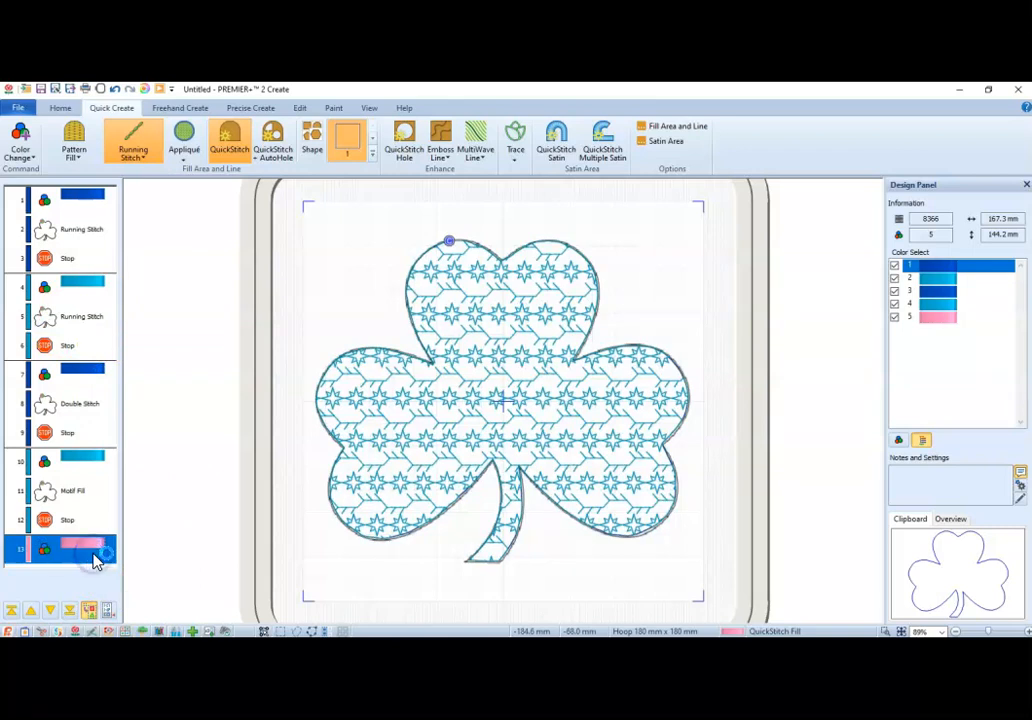
{"action": "left_click", "coordinate": [93, 552]}
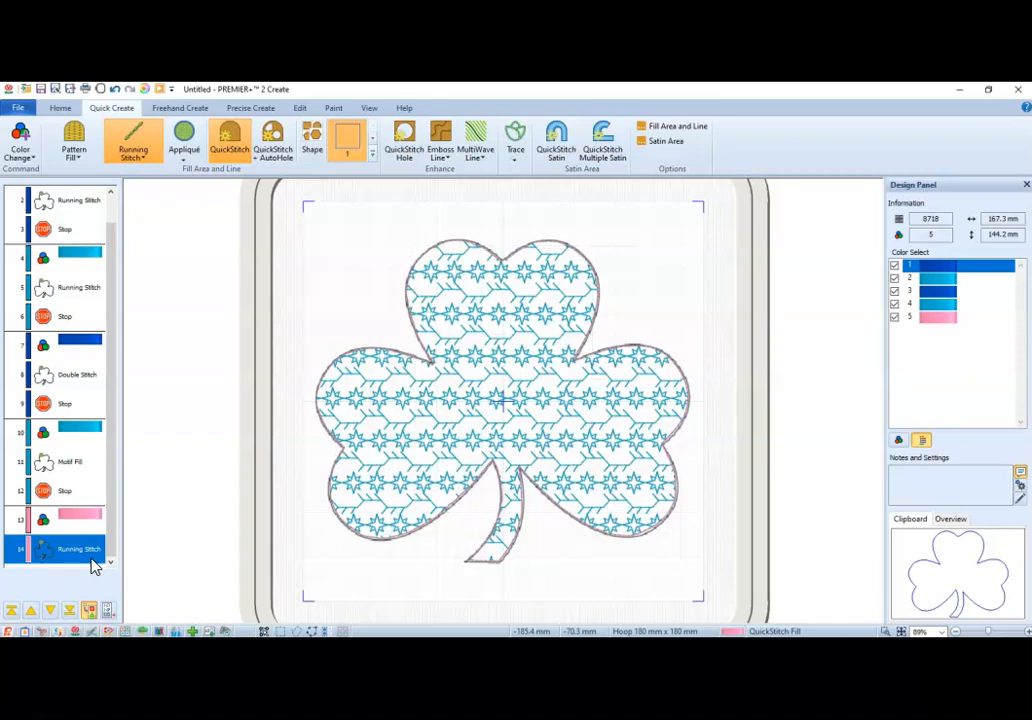
{"action": "left_click", "coordinate": [87, 514]}
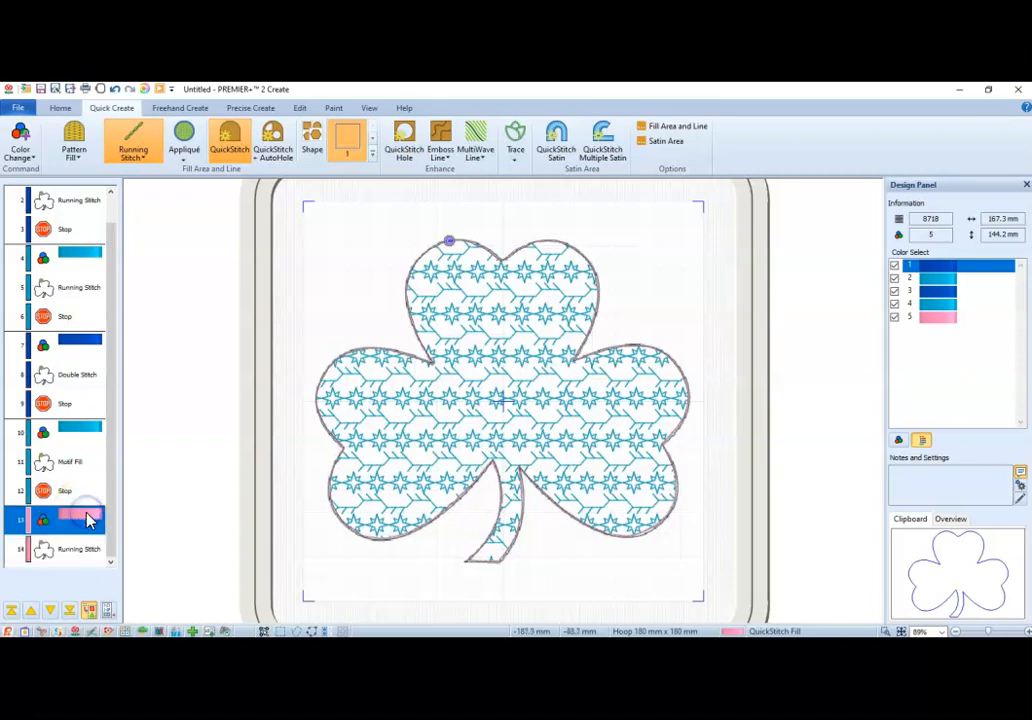
Change the copied pink shamrock outline from running stitch to a 5.0 mm wide satin line and accept the settings.
{"action": "left_click", "coordinate": [92, 547]}
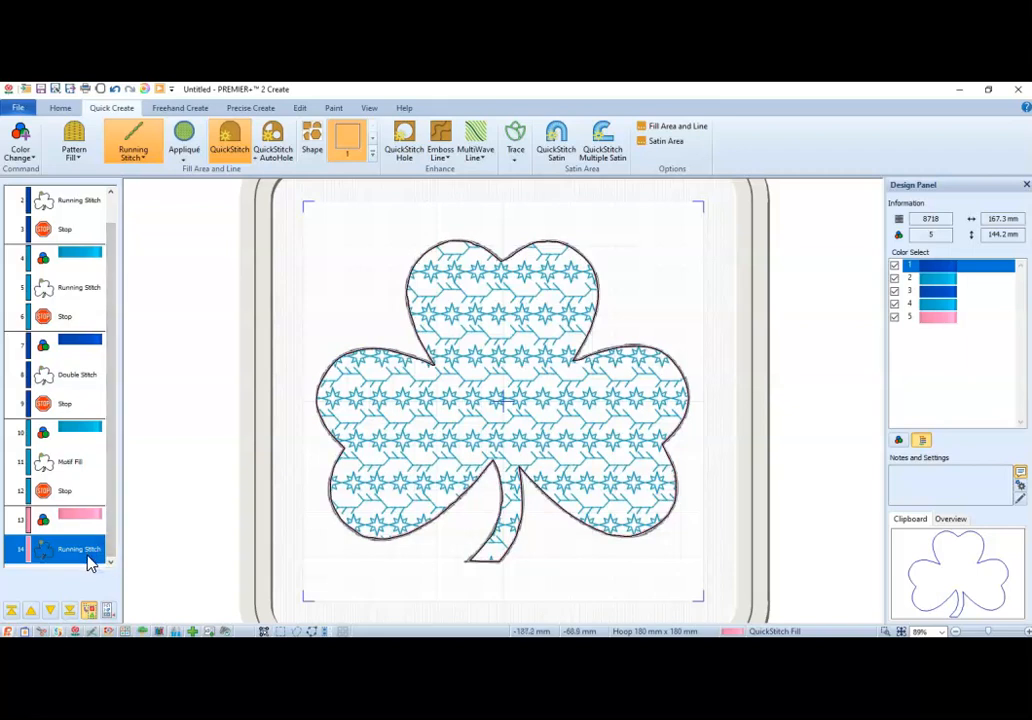
{"action": "right_click", "coordinate": [87, 557]}
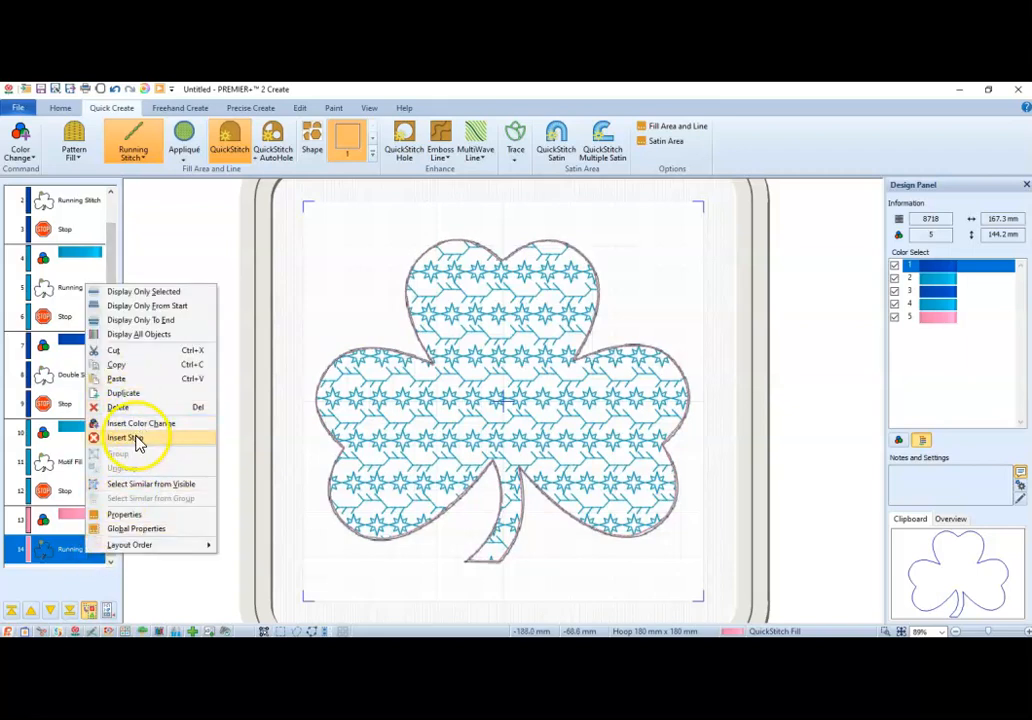
{"action": "left_click", "coordinate": [148, 514]}
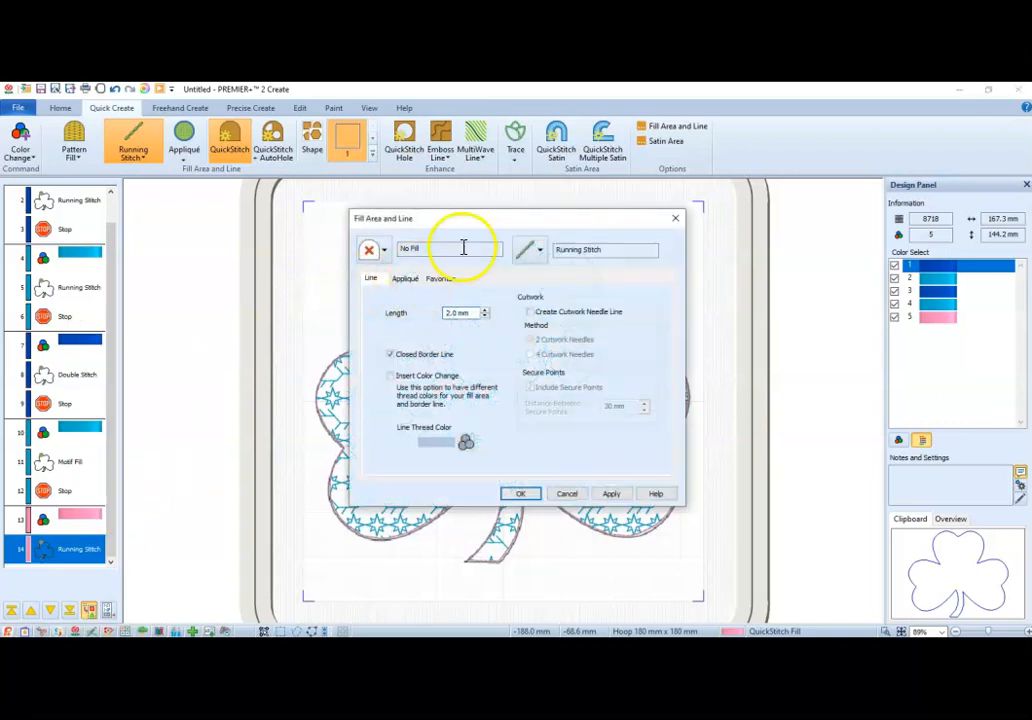
{"action": "left_click", "coordinate": [539, 251]}
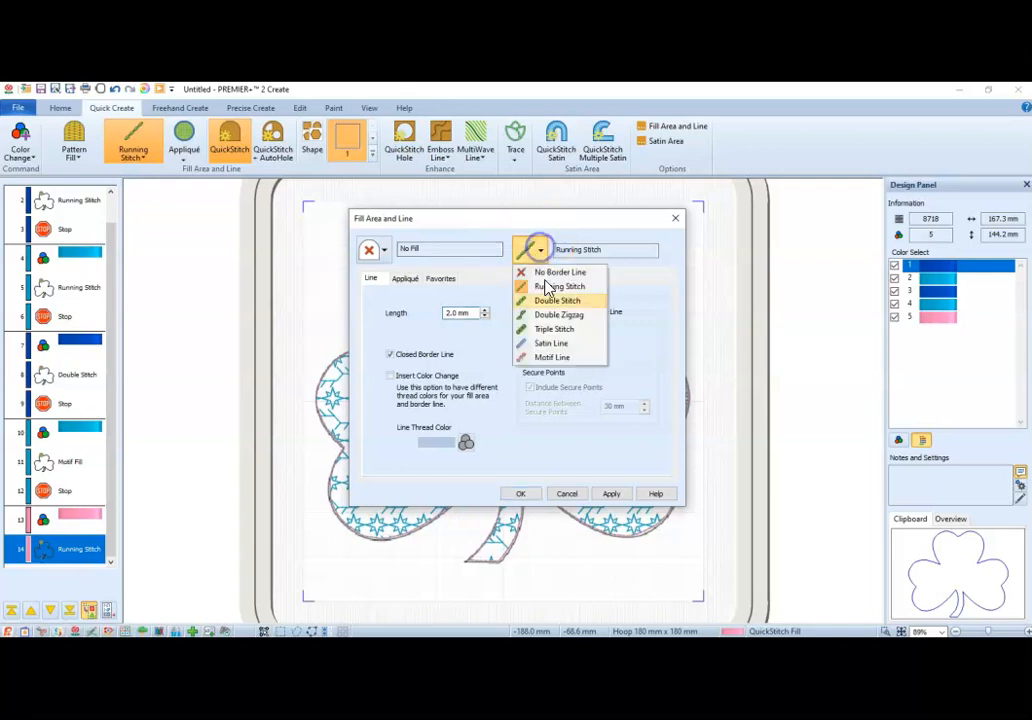
{"action": "left_click", "coordinate": [551, 344]}
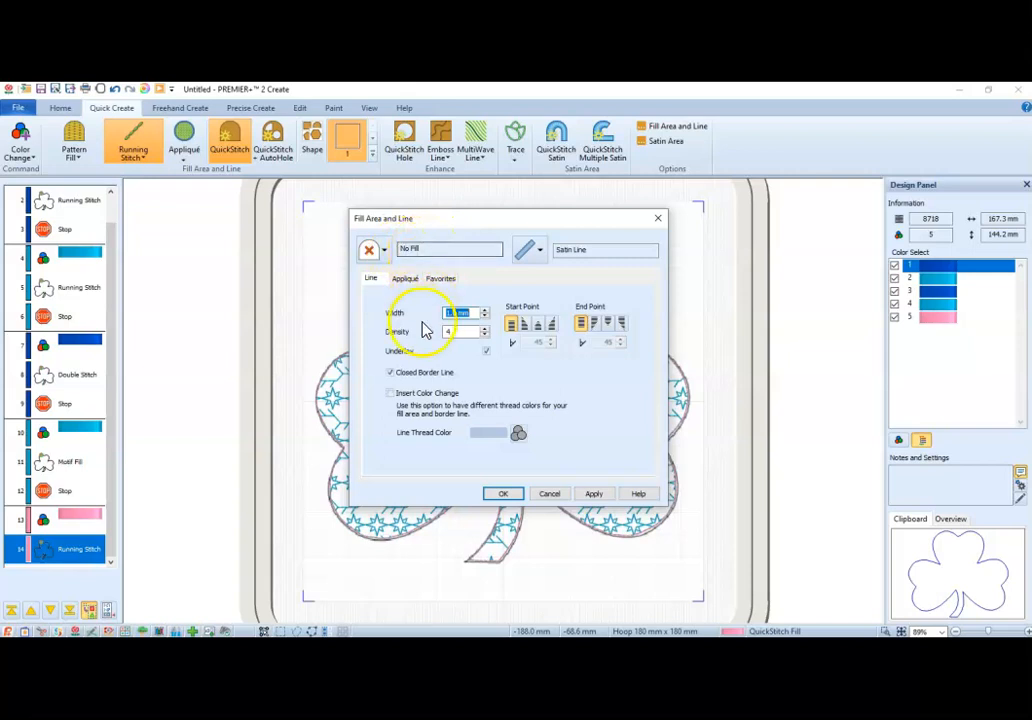
{"action": "left_click_drag", "start_coordinate": [474, 313], "coordinate": [396, 320]}
{"action": "type", "text": "5"}
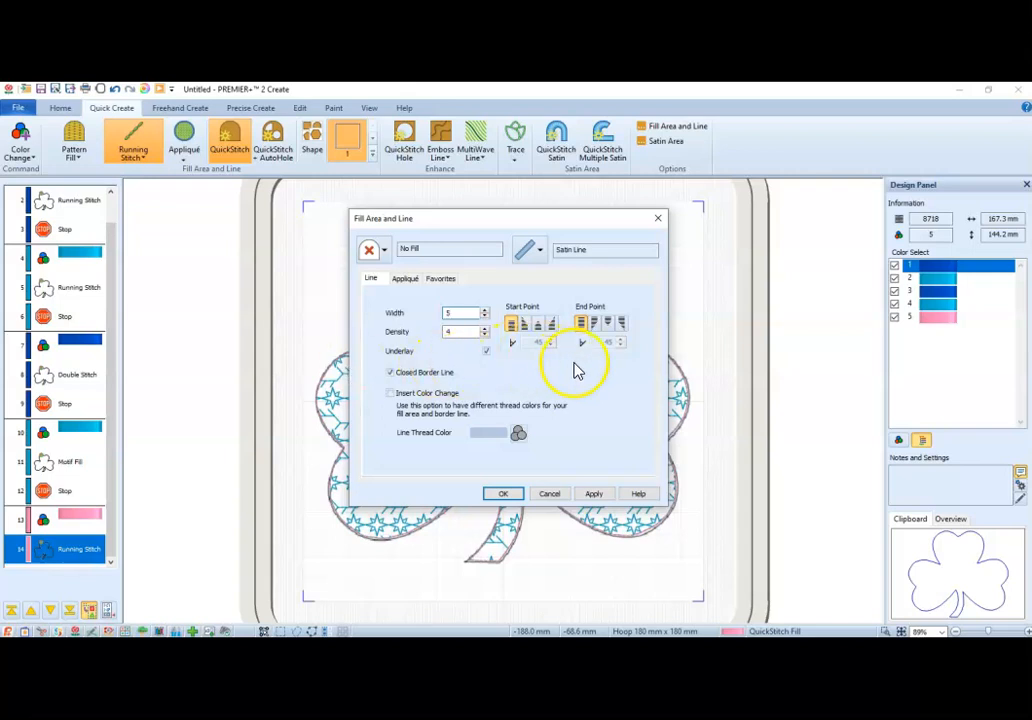
{"action": "left_click", "coordinate": [595, 494]}
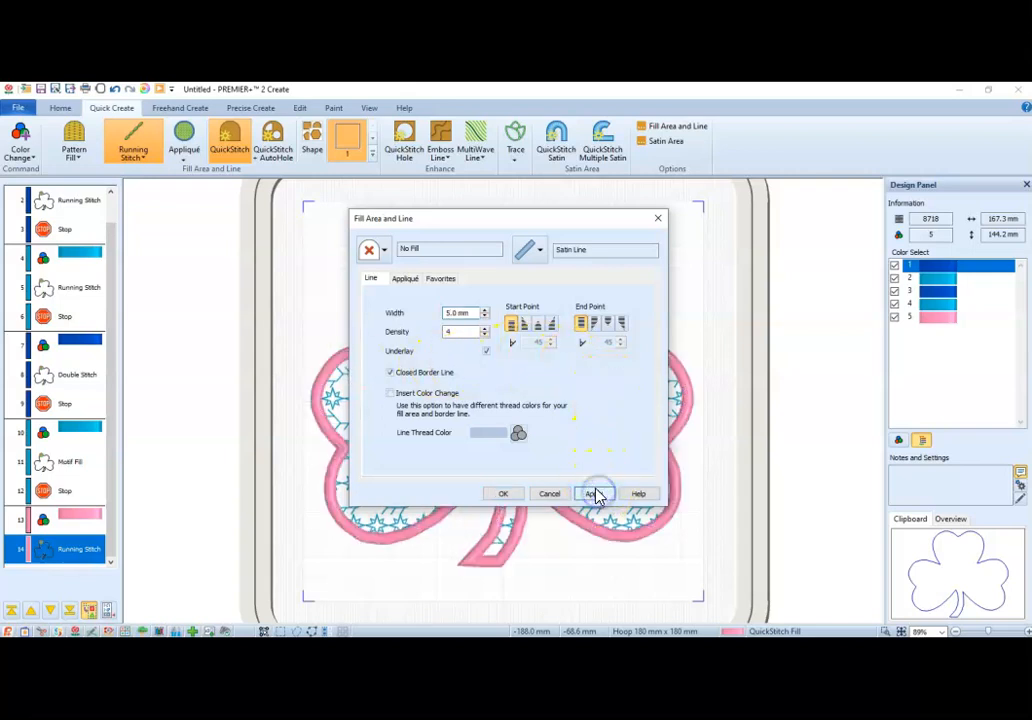
{"action": "left_click", "coordinate": [505, 494]}
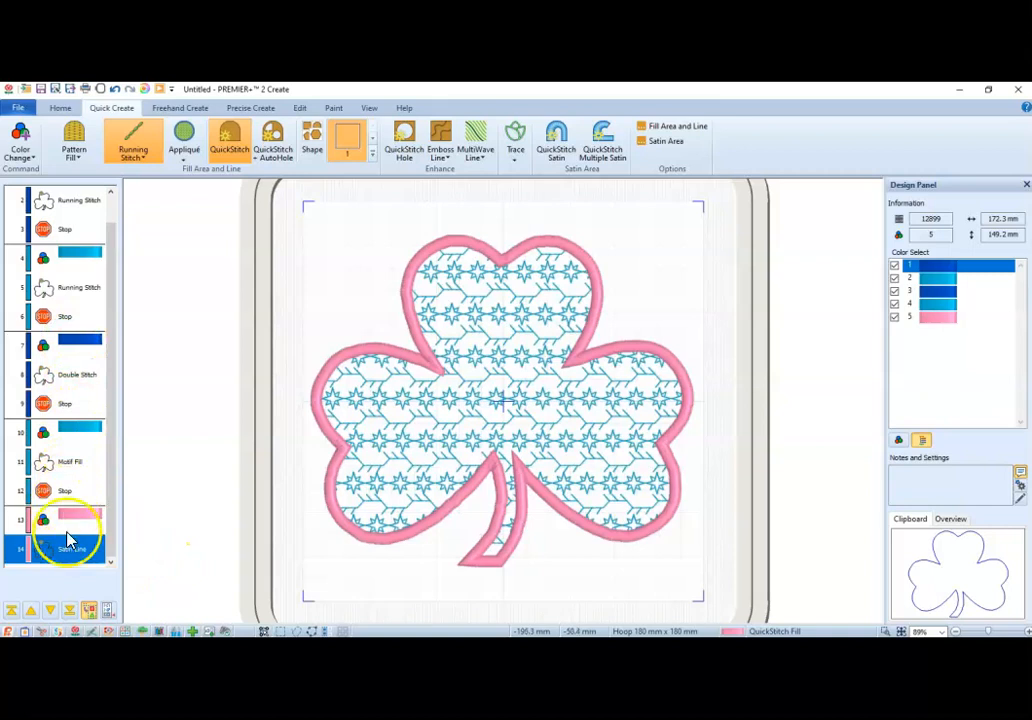
Select every object from the first color change to the satin line and group them.
{"action": "left_click", "coordinate": [104, 467]}
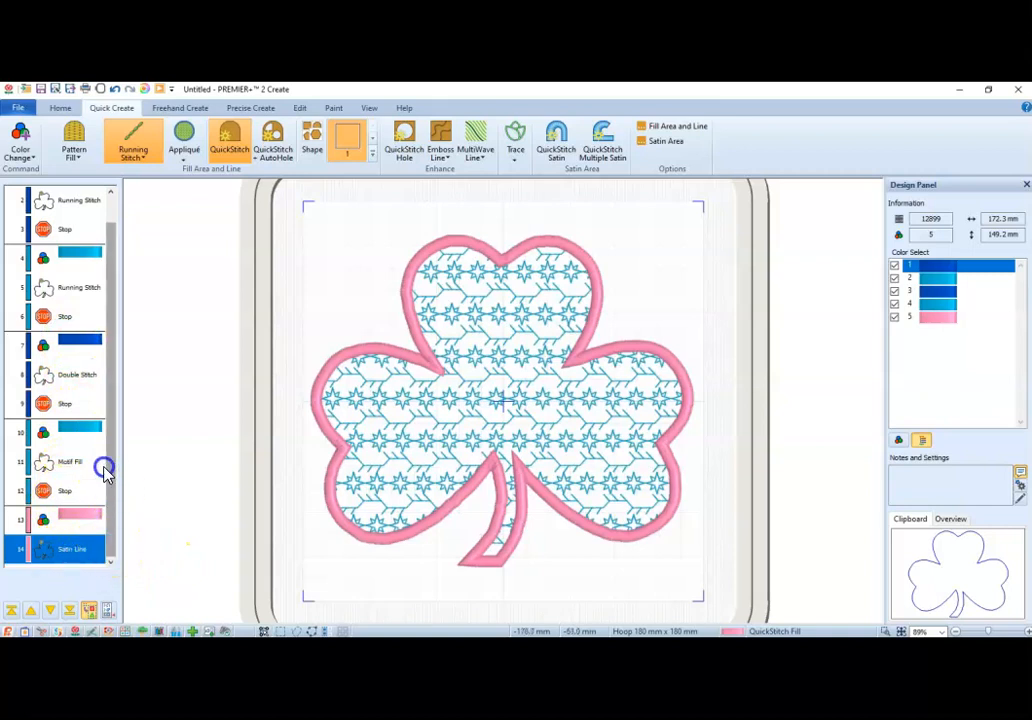
{"action": "left_click_drag", "start_coordinate": [107, 419], "coordinate": [104, 235]}
{"action": "left_click", "coordinate": [69, 196]}
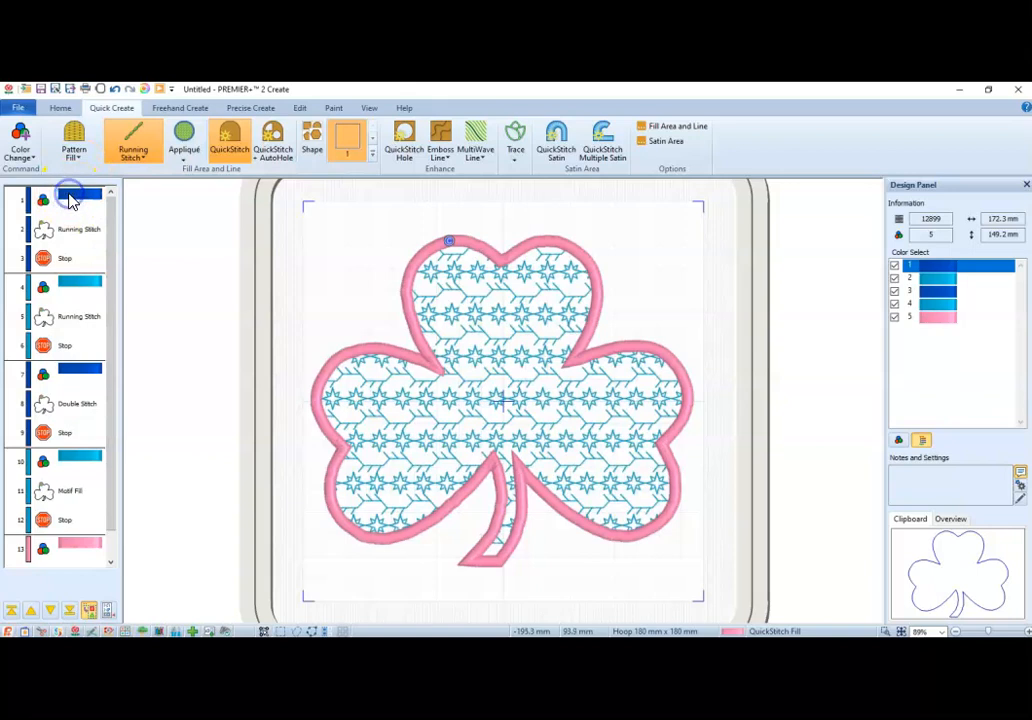
{"action": "left_click", "coordinate": [69, 200]}
{"action": "left_click_drag", "start_coordinate": [115, 219], "coordinate": [113, 430]}
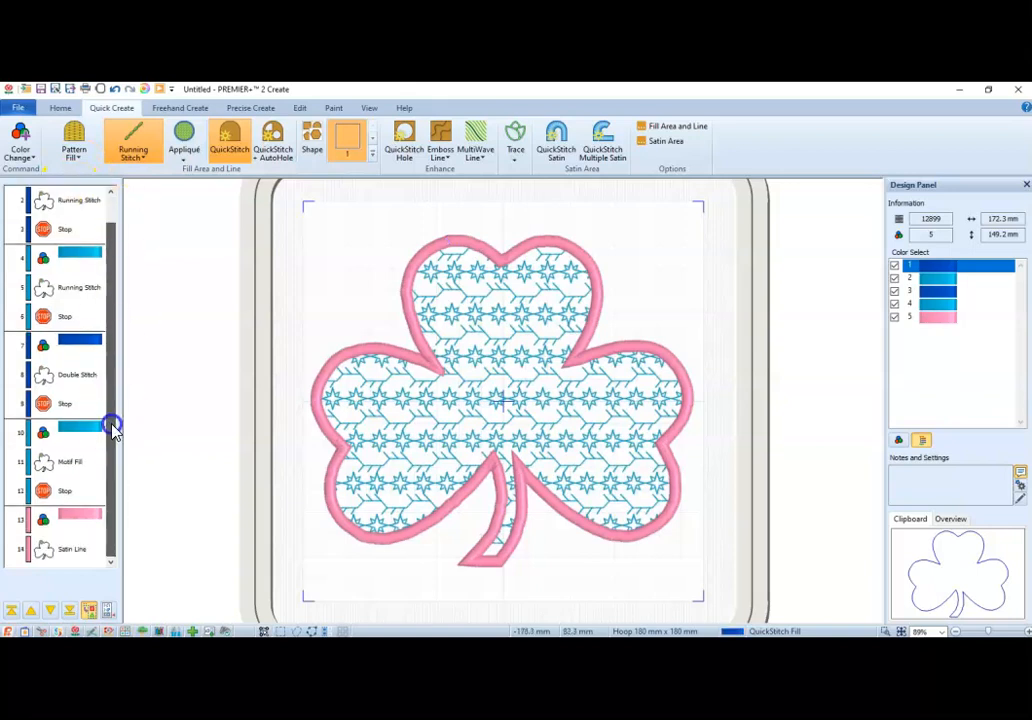
{"action": "left_click", "coordinate": [76, 550], "text": "shift"}
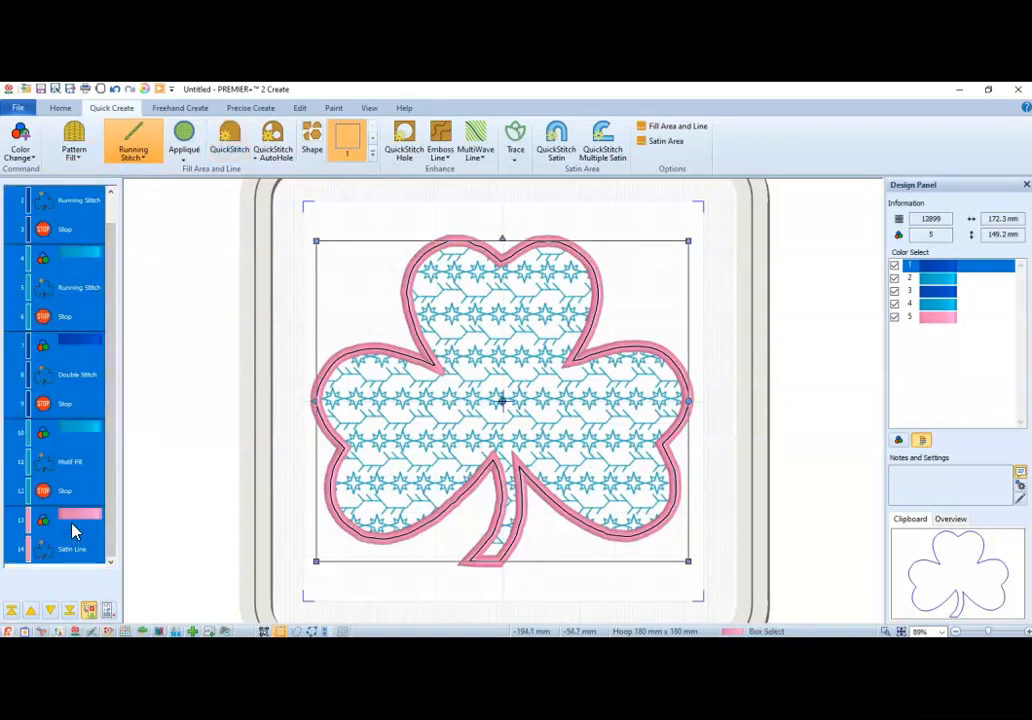
{"action": "right_click", "coordinate": [74, 531]}
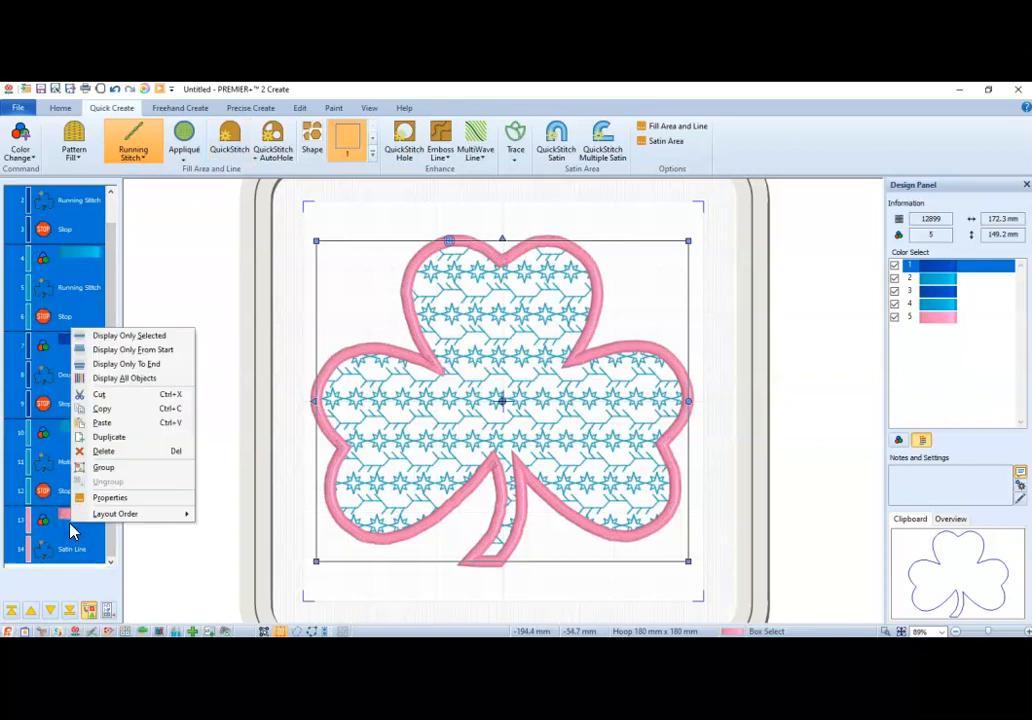
{"action": "left_click", "coordinate": [106, 467]}
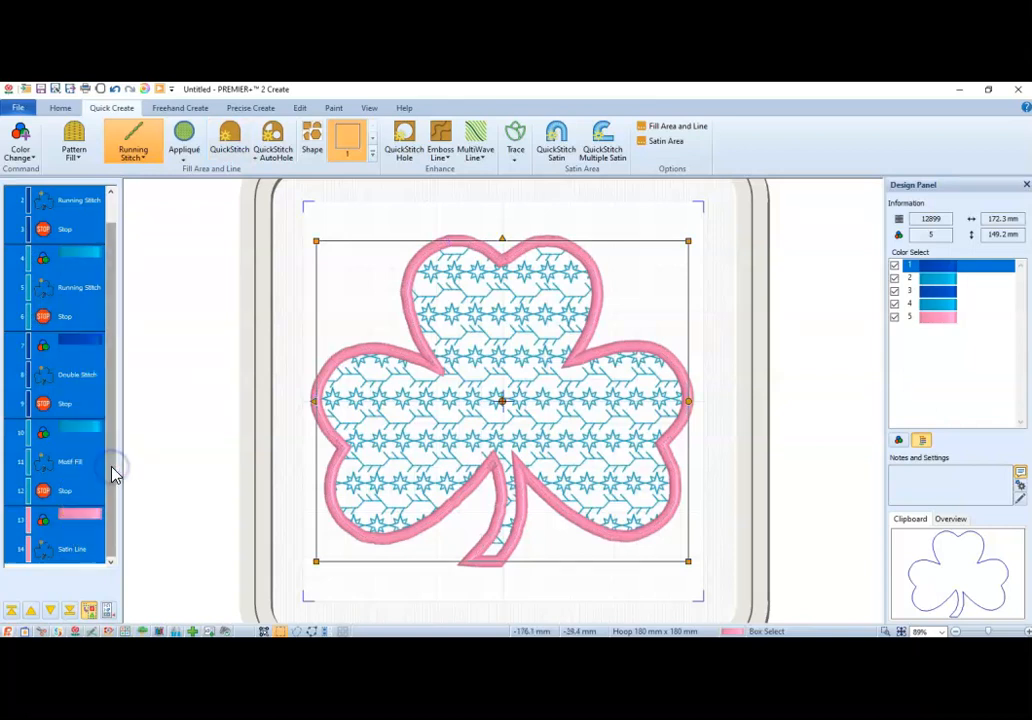
Try resizing the grouped shamrock freehand from its corner.
{"action": "scroll", "coordinate": [112, 467], "scroll_direction": "up", "scroll_amount": 1}
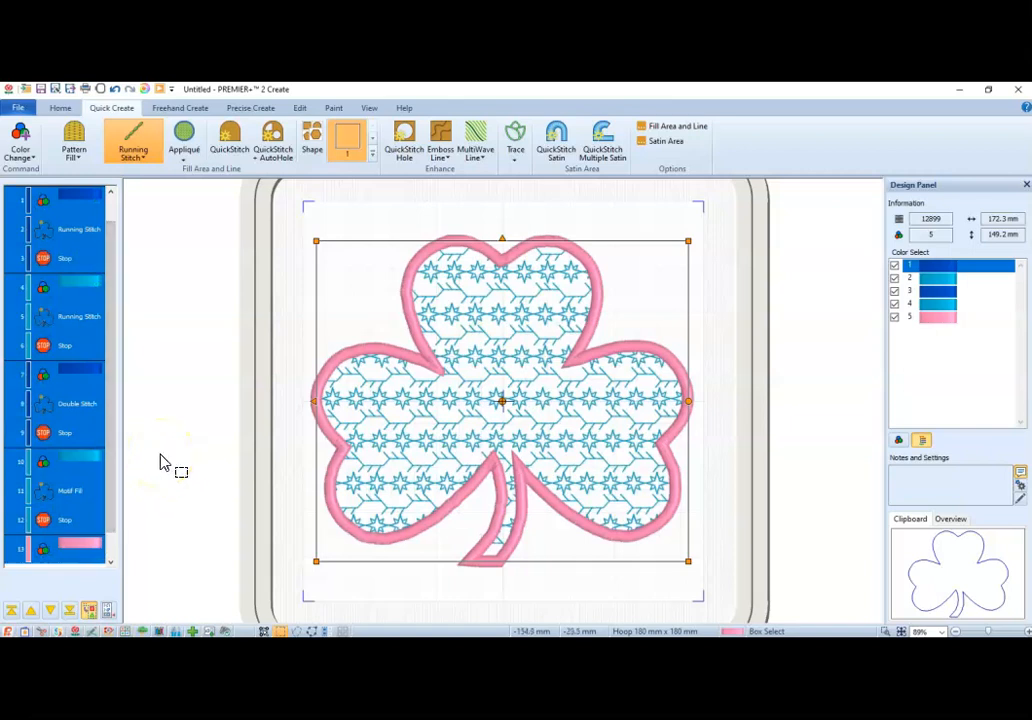
{"action": "left_click", "coordinate": [161, 461]}
{"action": "left_click", "coordinate": [486, 374]}
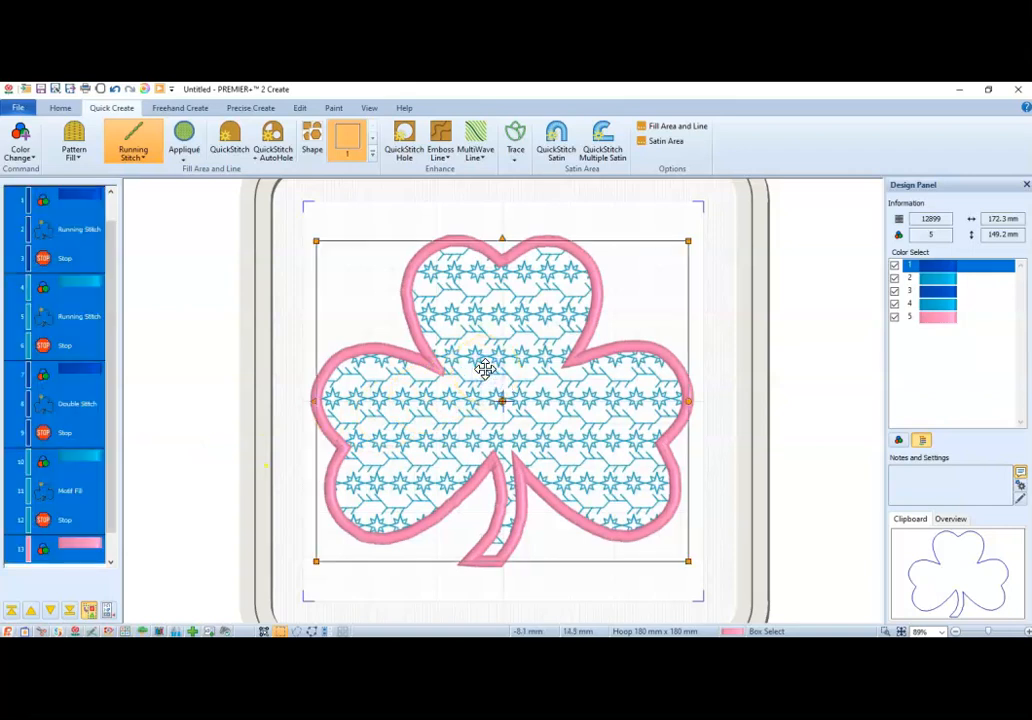
{"action": "mouse_move", "coordinate": [313, 242]}
{"action": "left_mouse_down"}
{"action": "mouse_move", "coordinate": [335, 254]}
{"action": "mouse_move", "coordinate": [324, 241]}
{"action": "left_mouse_up"}
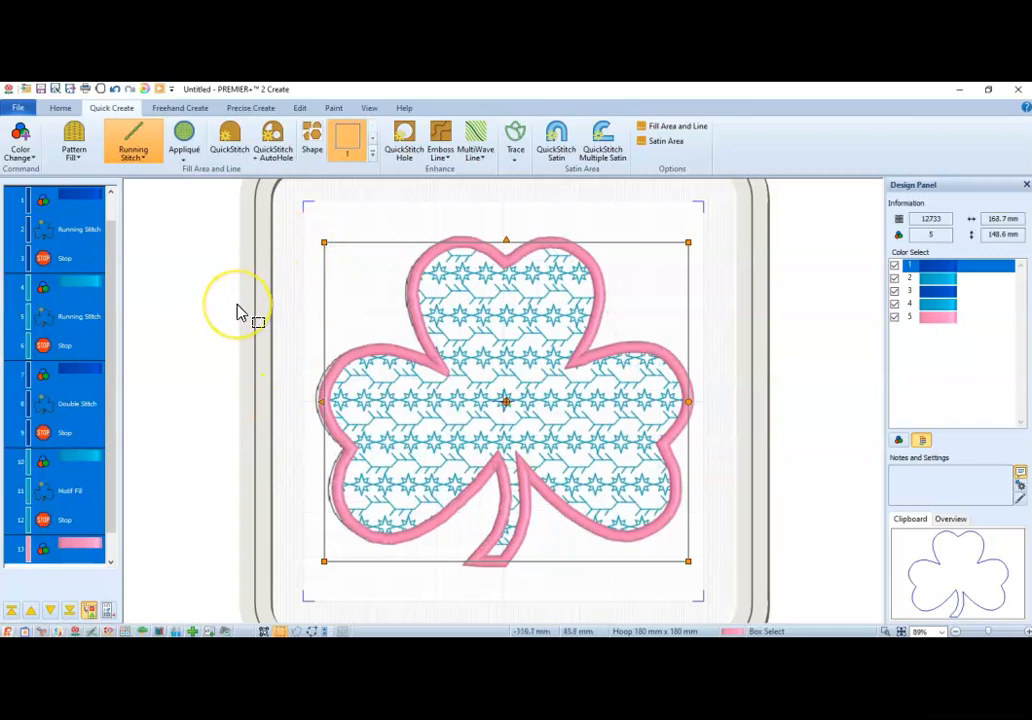
Set the hoop to 160 mm wide and 160 mm high, and scale the grouped shamrock to fit the hoop.
{"action": "left_click", "coordinate": [60, 108]}
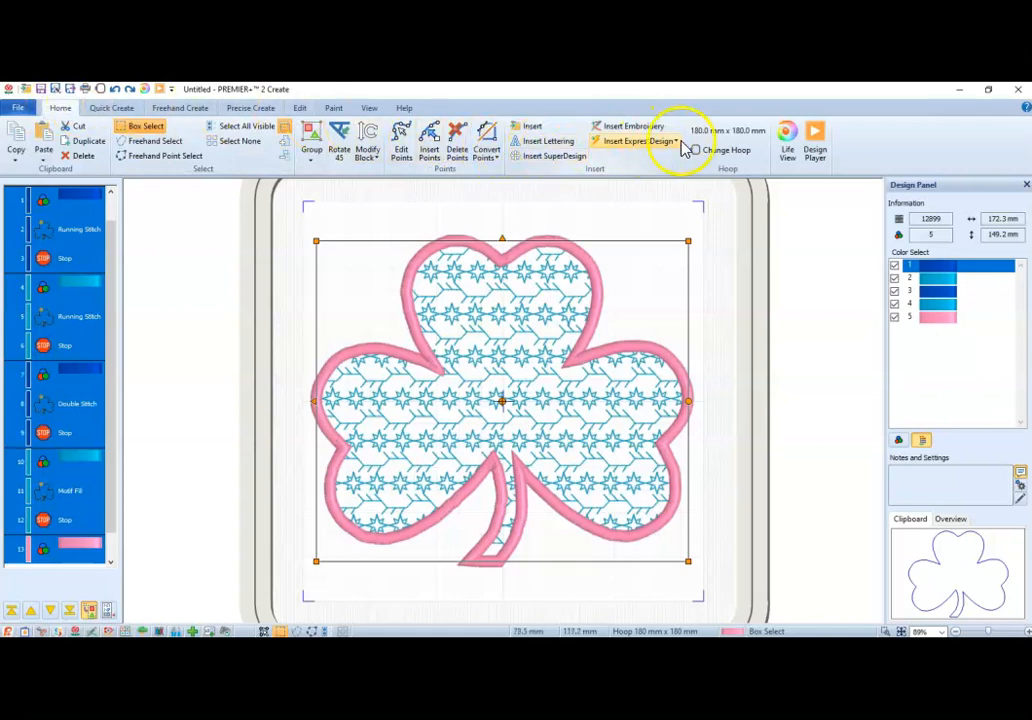
{"action": "left_click", "coordinate": [716, 155]}
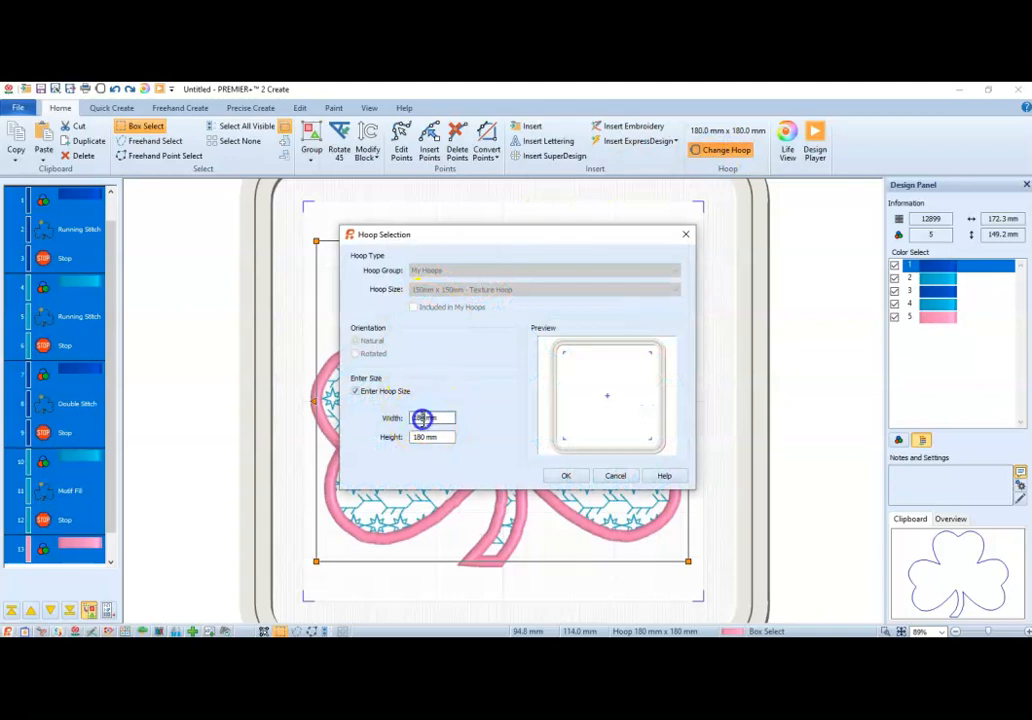
{"action": "type", "text": "60"}
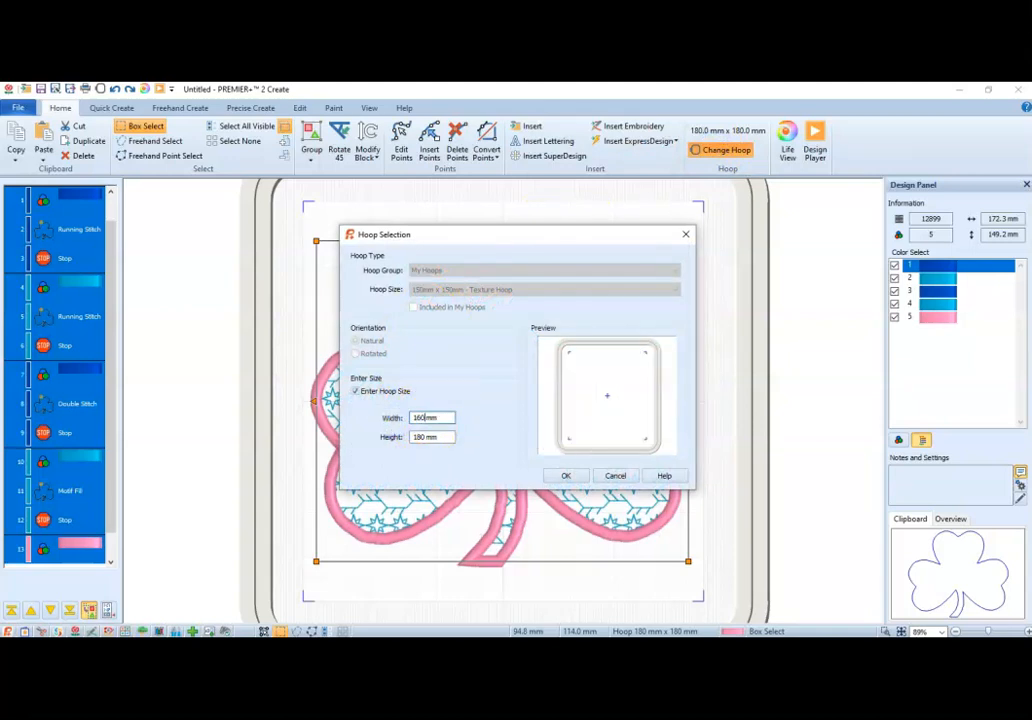
{"action": "left_click_drag", "start_coordinate": [426, 438], "coordinate": [376, 441]}
{"action": "type", "text": "160"}
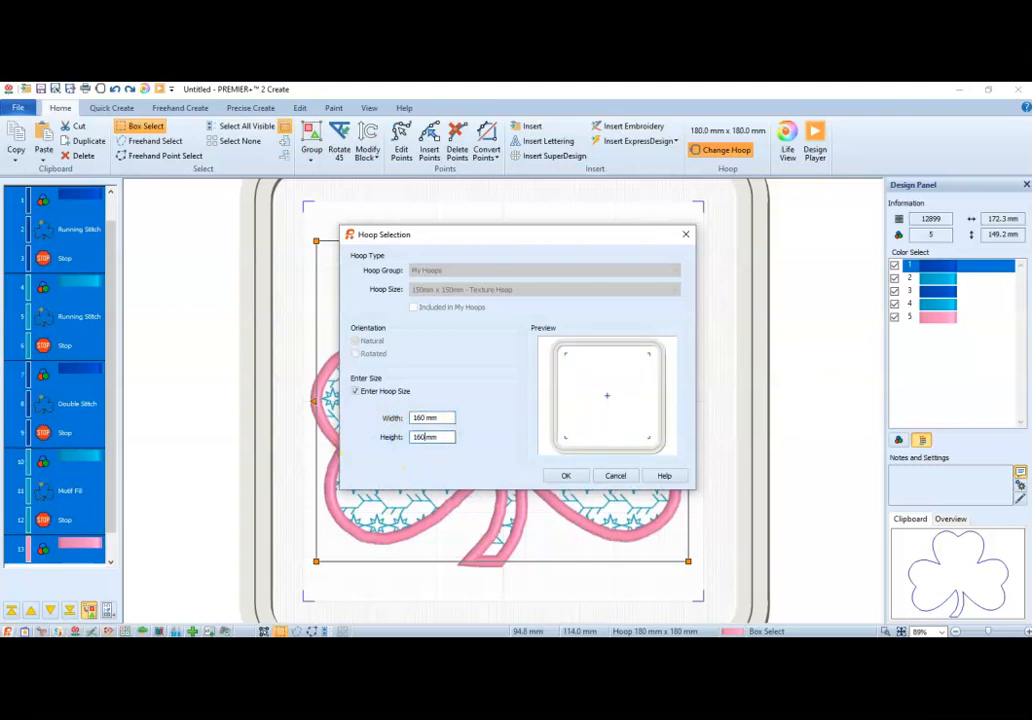
{"action": "left_click", "coordinate": [565, 476]}
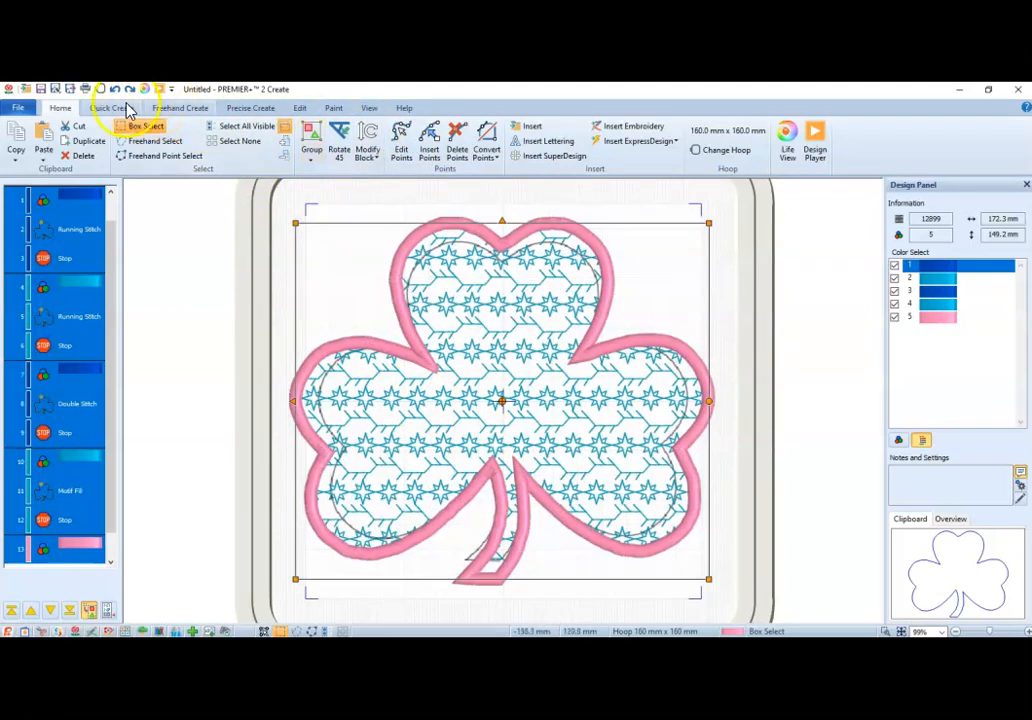
{"action": "left_click", "coordinate": [368, 157]}
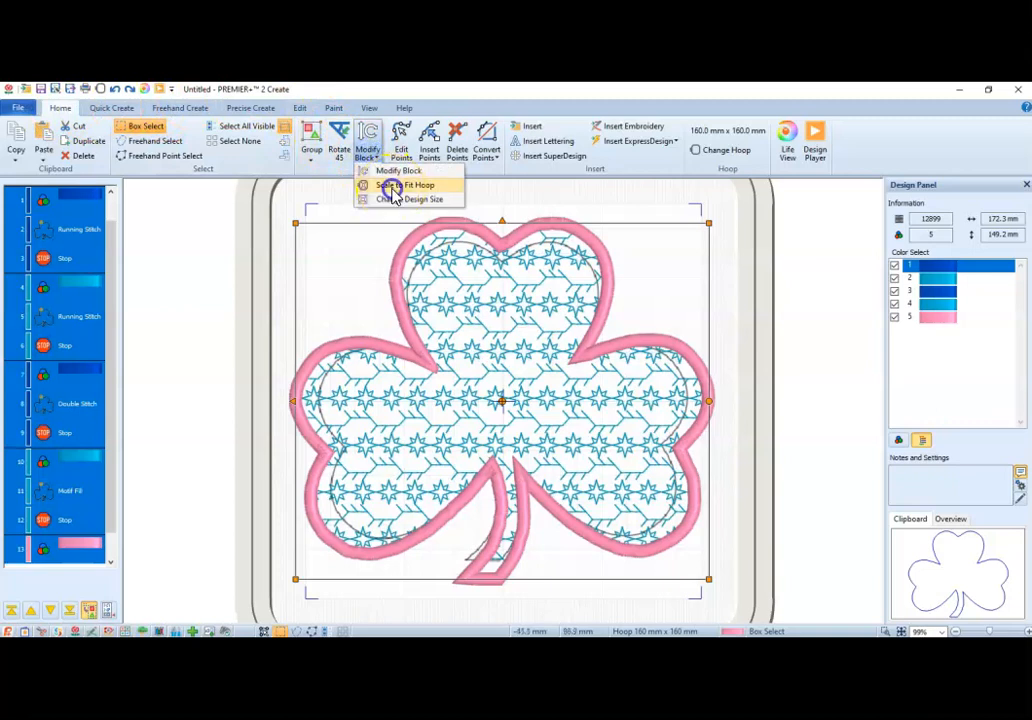
{"action": "left_click", "coordinate": [390, 187]}
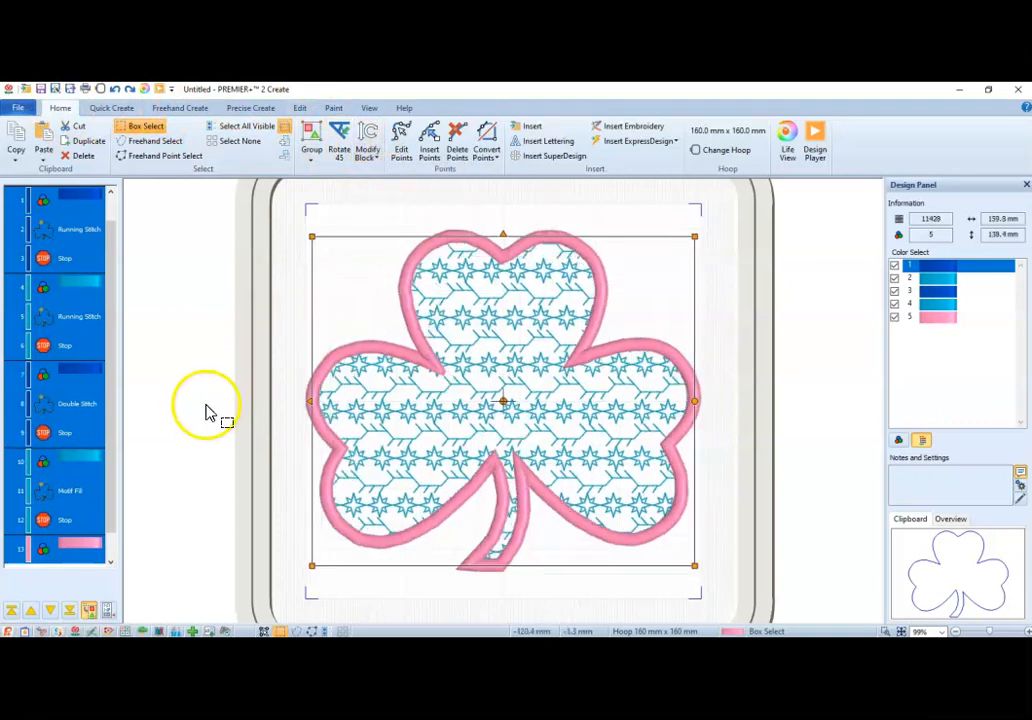
Set the hoop size to 180 mm wide and 180 mm high.
{"action": "left_click", "coordinate": [710, 152]}
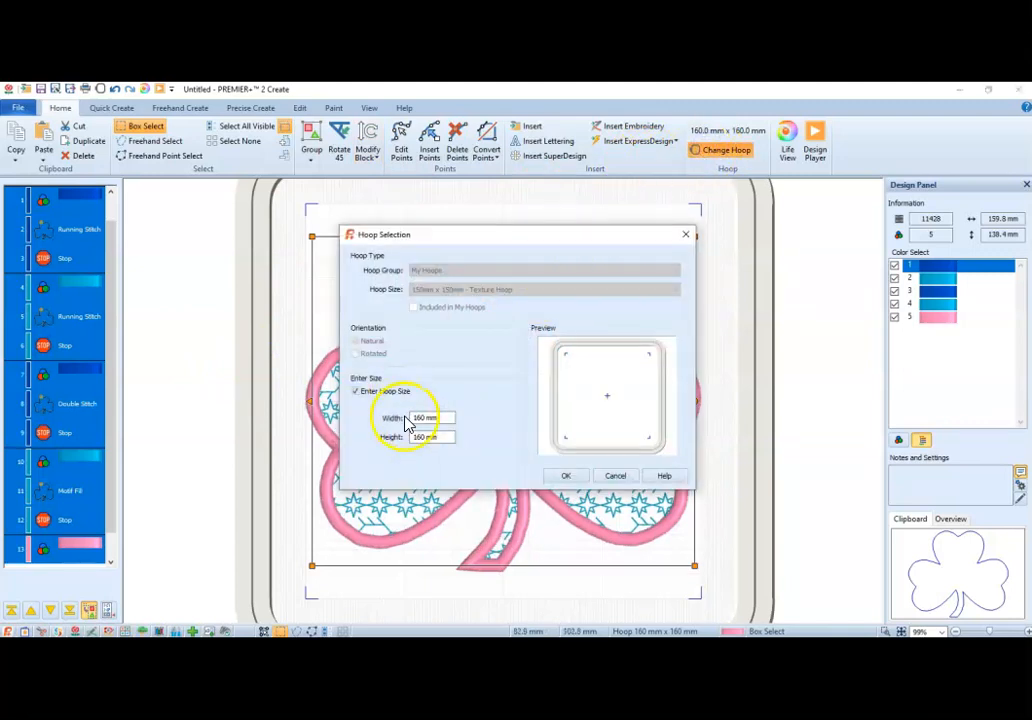
{"action": "type", "text": "1"}
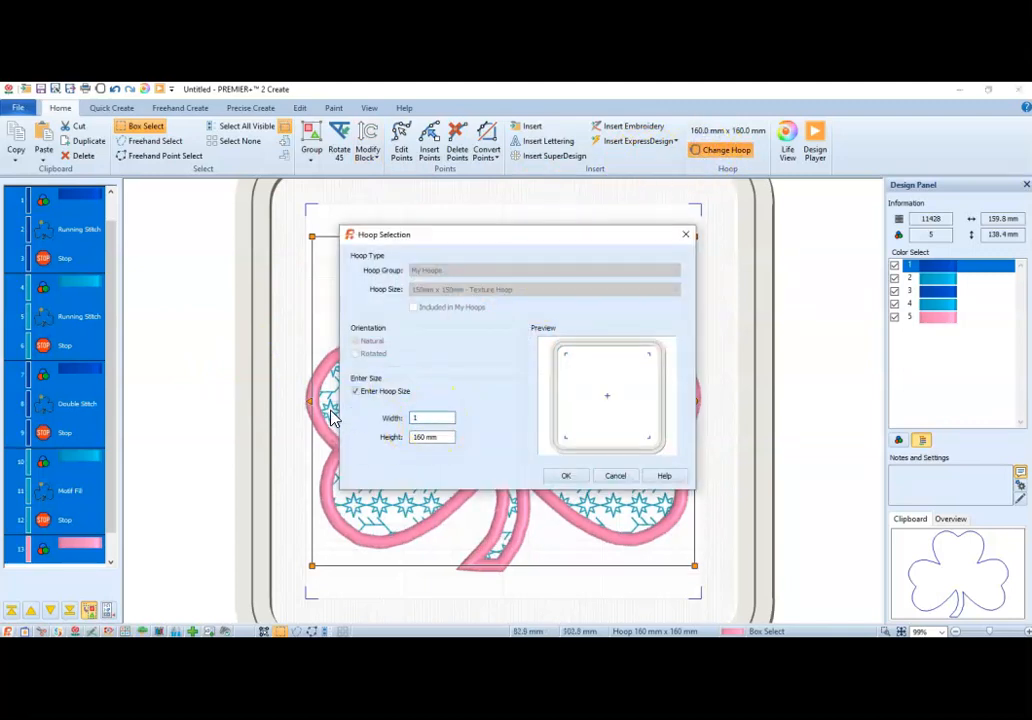
{"action": "type", "text": "80"}
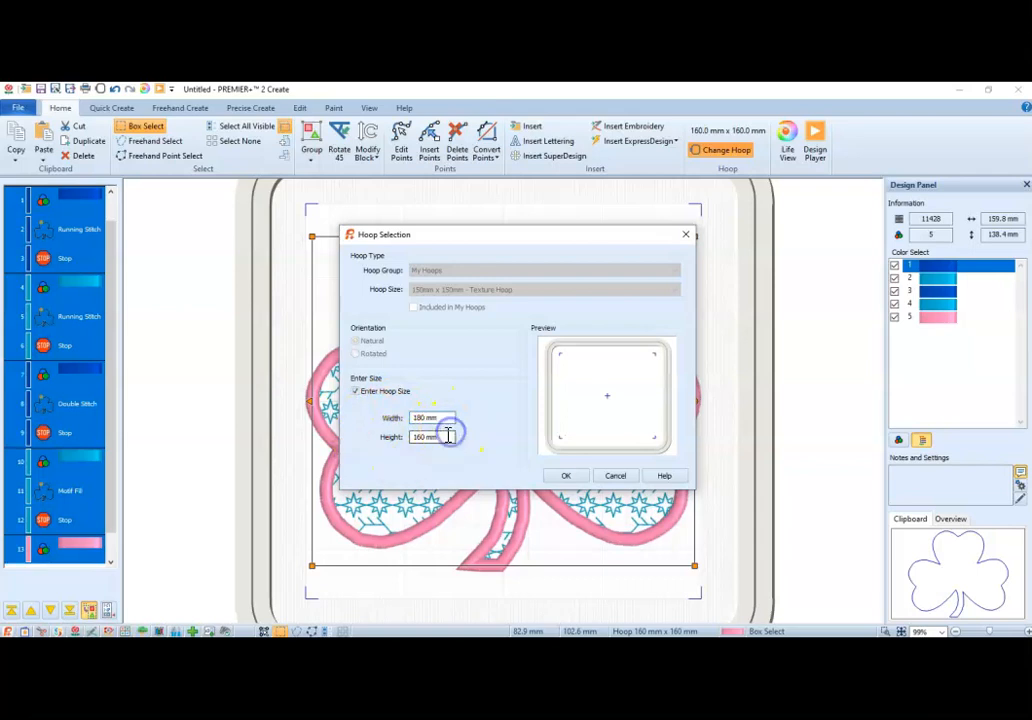
{"action": "type", "text": "180"}
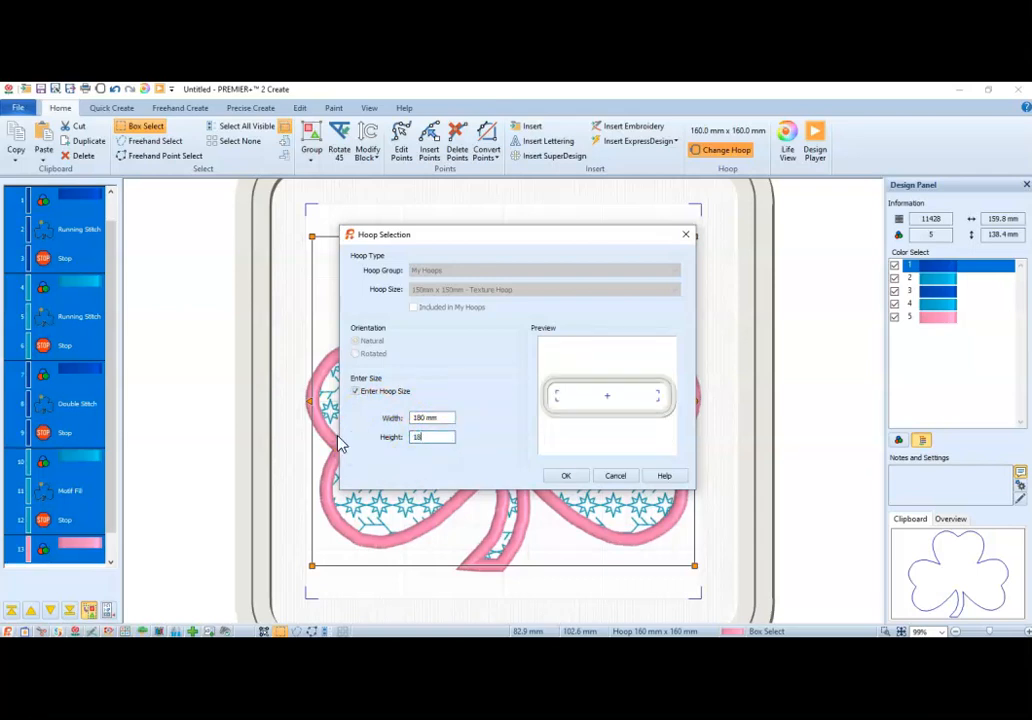
{"action": "left_click", "coordinate": [565, 476]}
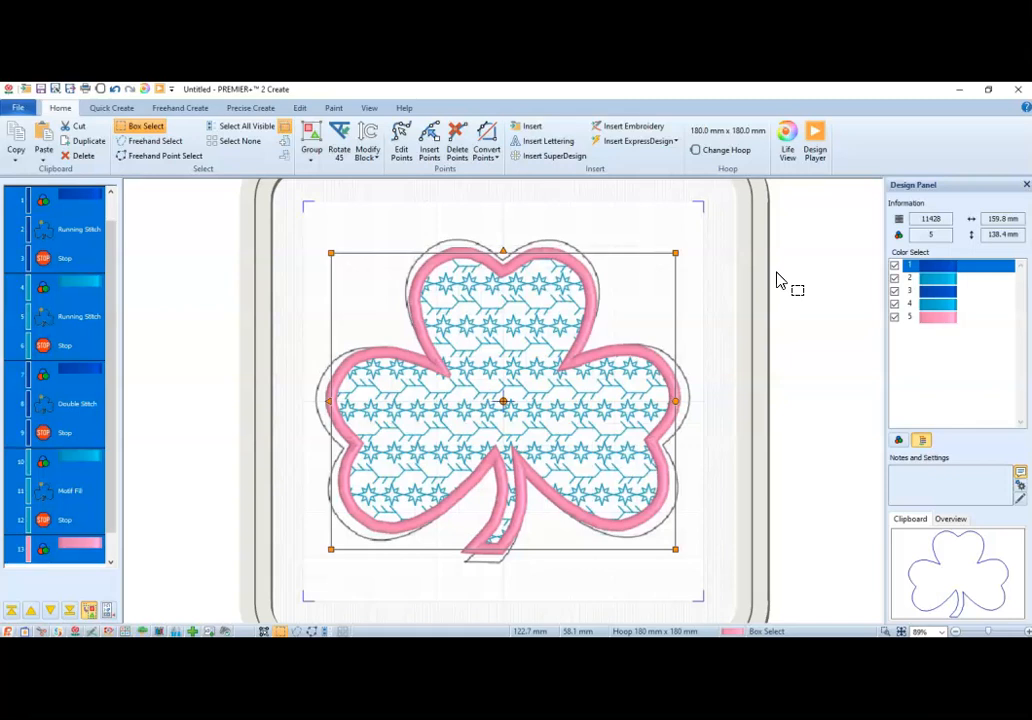
Start inserting a color change after the satin line, and set its thread range to My Threads.
{"action": "left_click_drag", "start_coordinate": [110, 530], "coordinate": [106, 604]}
{"action": "left_click", "coordinate": [81, 562]}
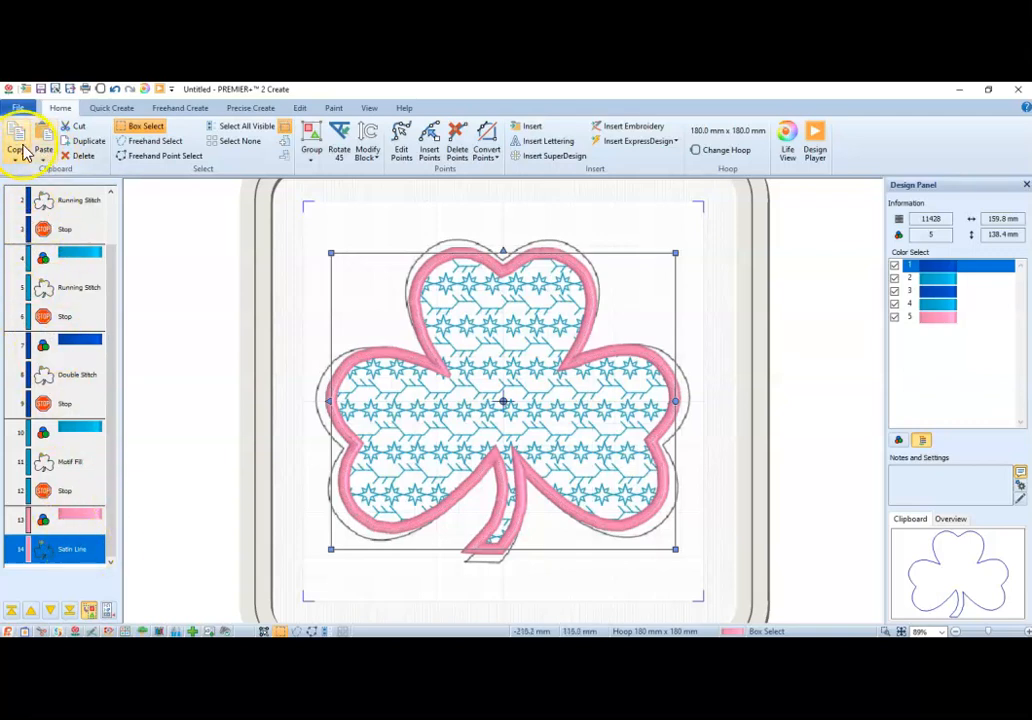
{"action": "right_click", "coordinate": [87, 545]}
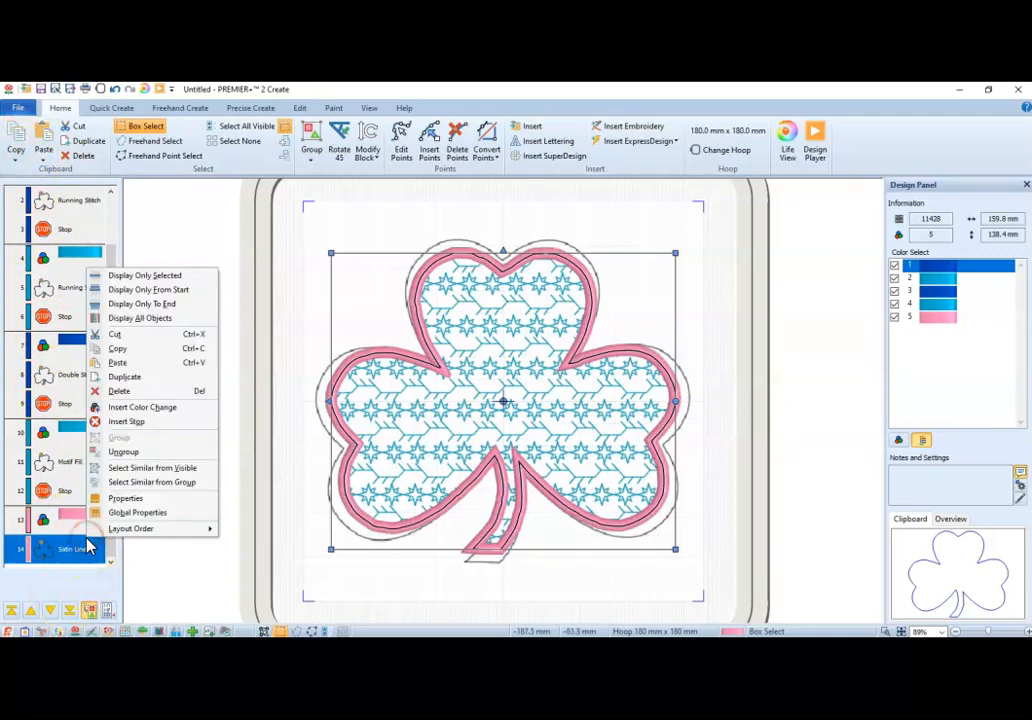
{"action": "left_click", "coordinate": [134, 407]}
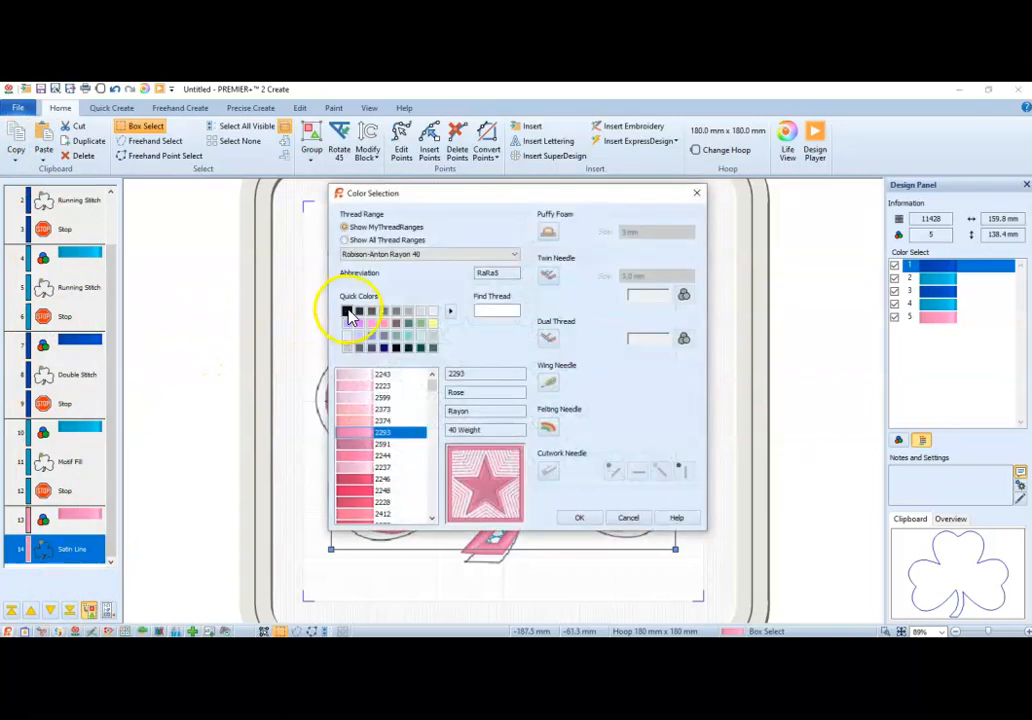
{"action": "left_click", "coordinate": [348, 311]}
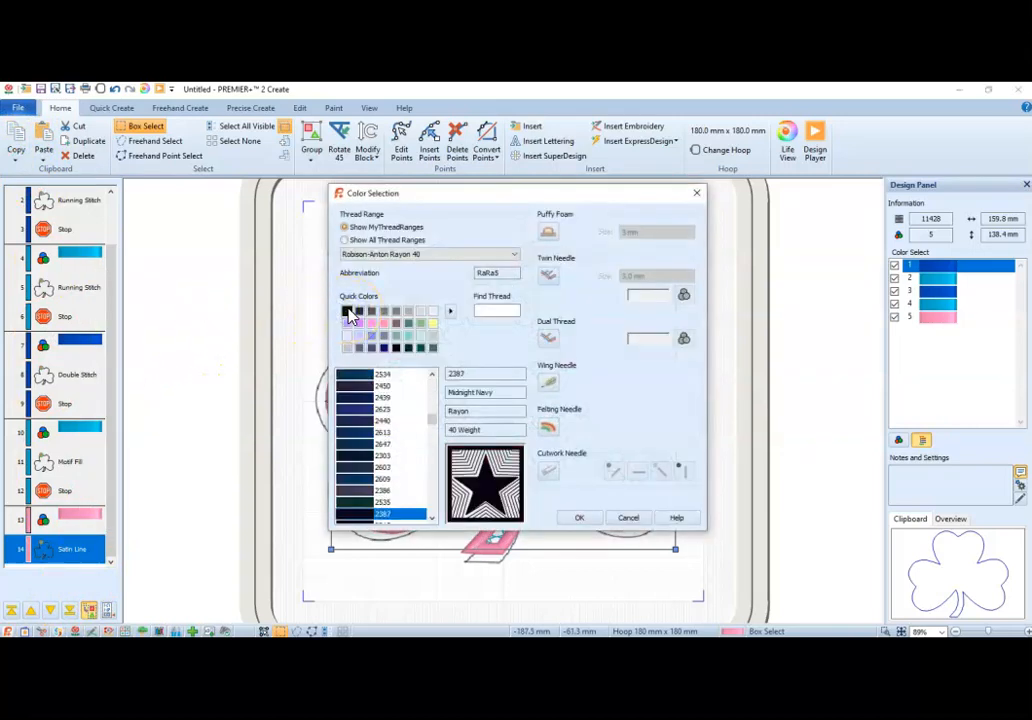
{"action": "left_click", "coordinate": [409, 348]}
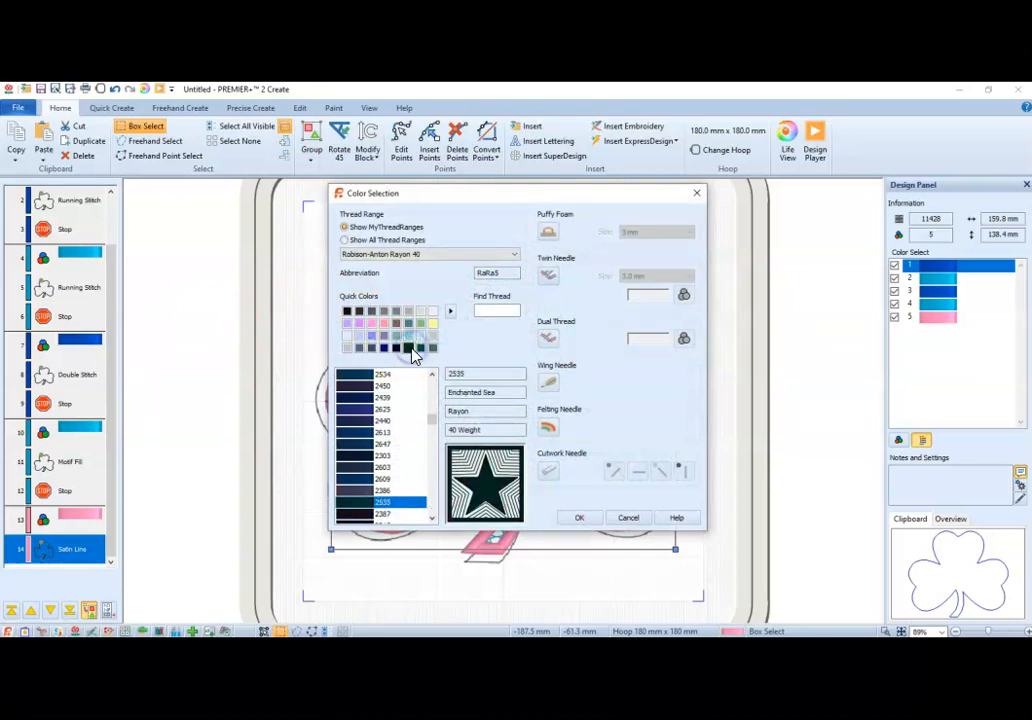
{"action": "left_click", "coordinate": [396, 262]}
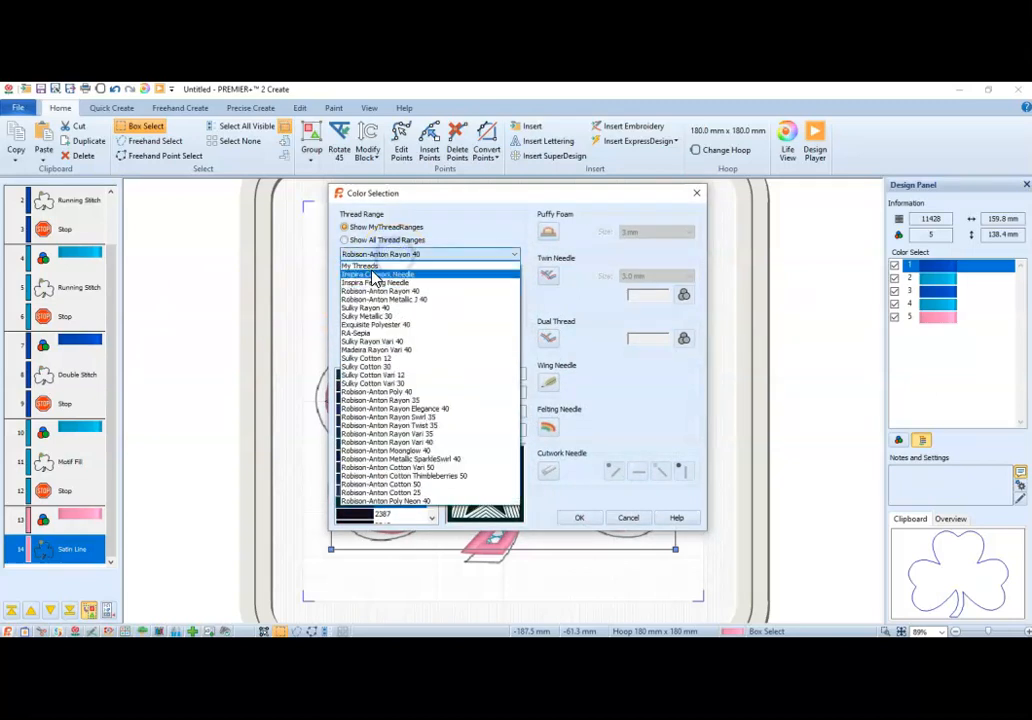
{"action": "left_click", "coordinate": [370, 268]}
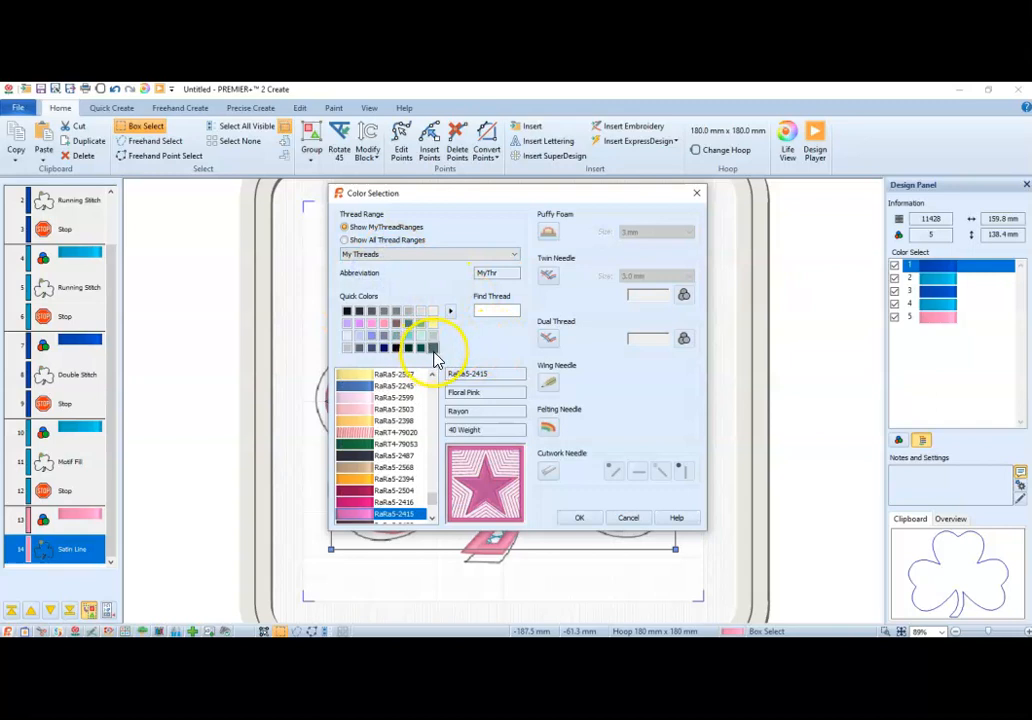
Find black thread 2296 in the My Threads range and apply it to the new color change.
{"action": "mouse_move", "coordinate": [433, 498]}
{"action": "left_mouse_down"}
{"action": "mouse_move", "coordinate": [434, 510]}
{"action": "mouse_move", "coordinate": [432, 488]}
{"action": "left_mouse_up"}
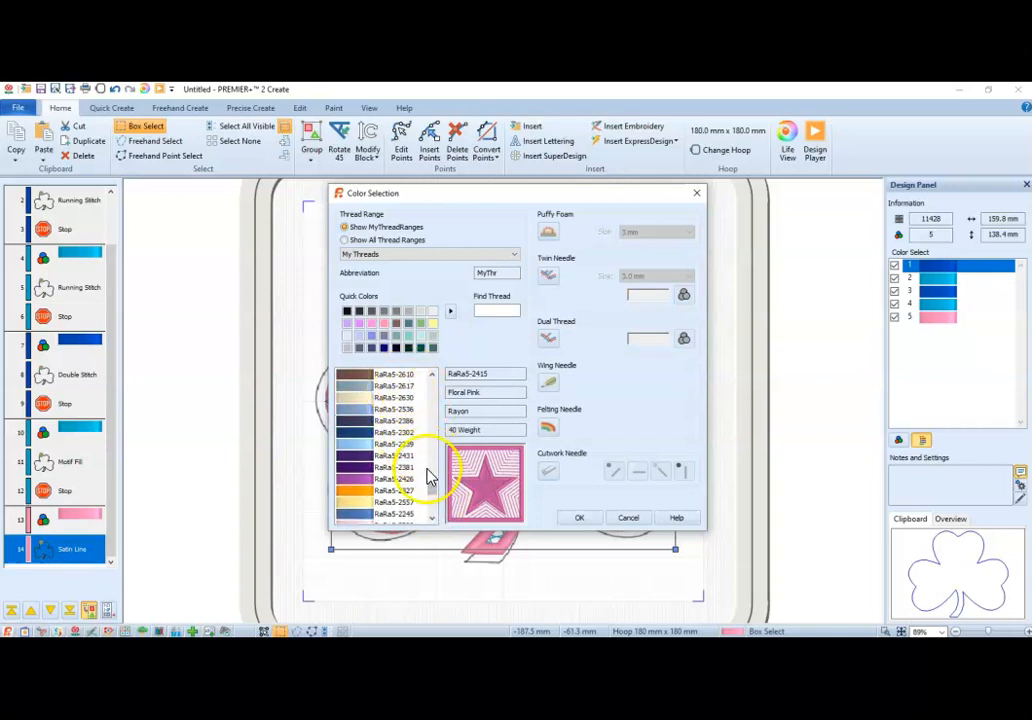
{"action": "left_click_drag", "start_coordinate": [433, 490], "coordinate": [434, 465]}
{"action": "left_click", "coordinate": [499, 313]}
{"action": "type", "text": "2296"}
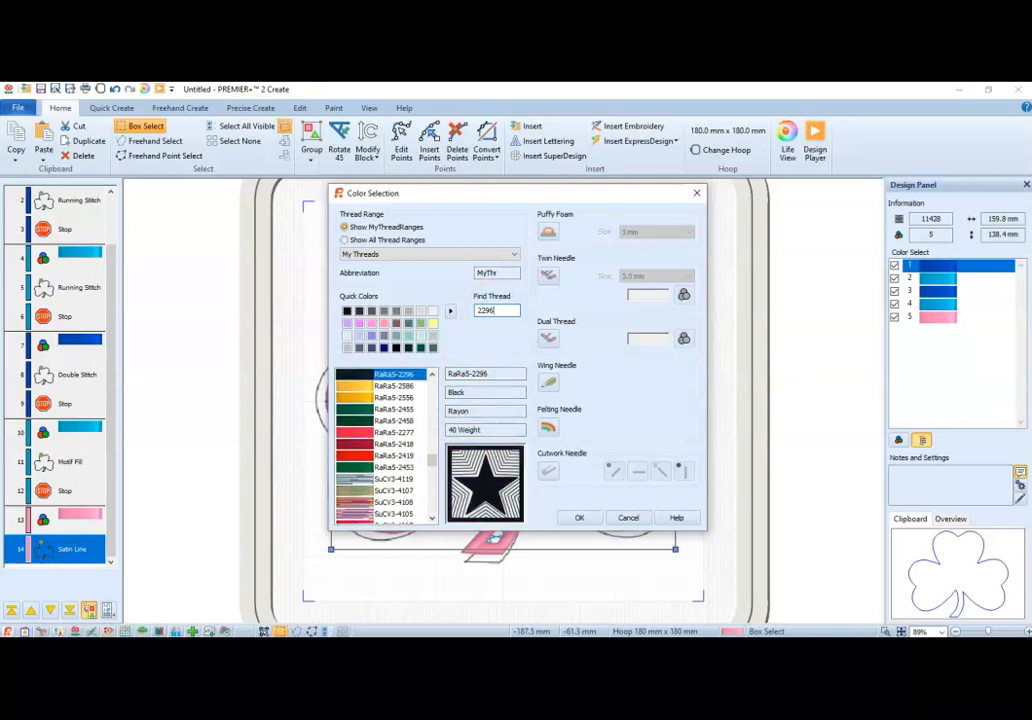
{"action": "left_click", "coordinate": [590, 518]}
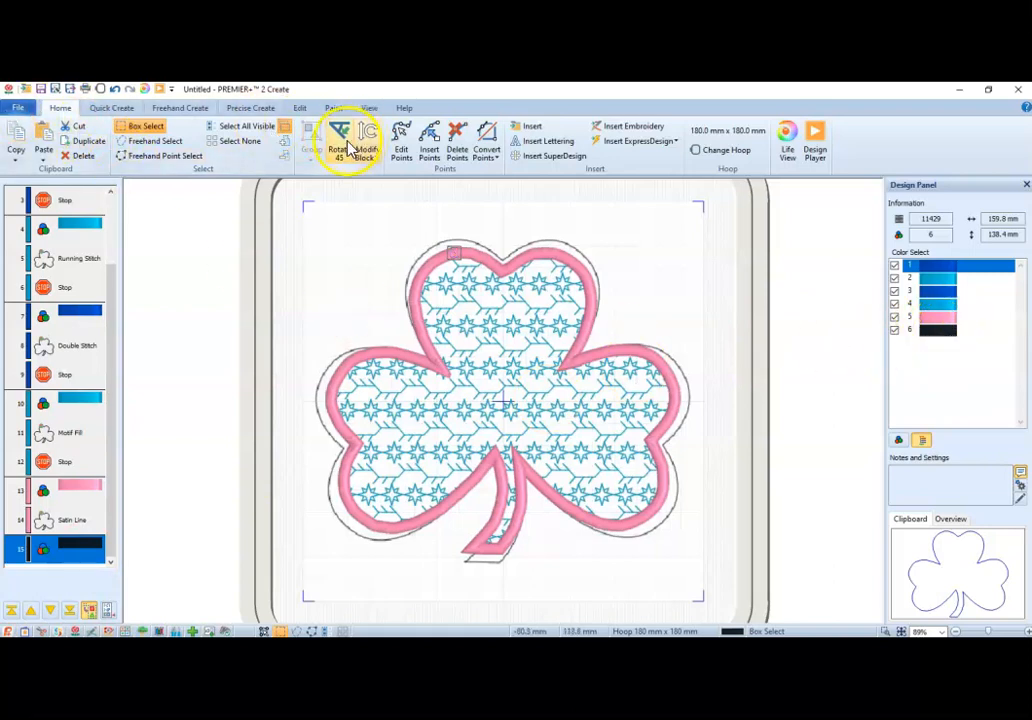
Add a running stitch square, shape 1, after the black color change.
{"action": "left_click", "coordinate": [112, 108]}
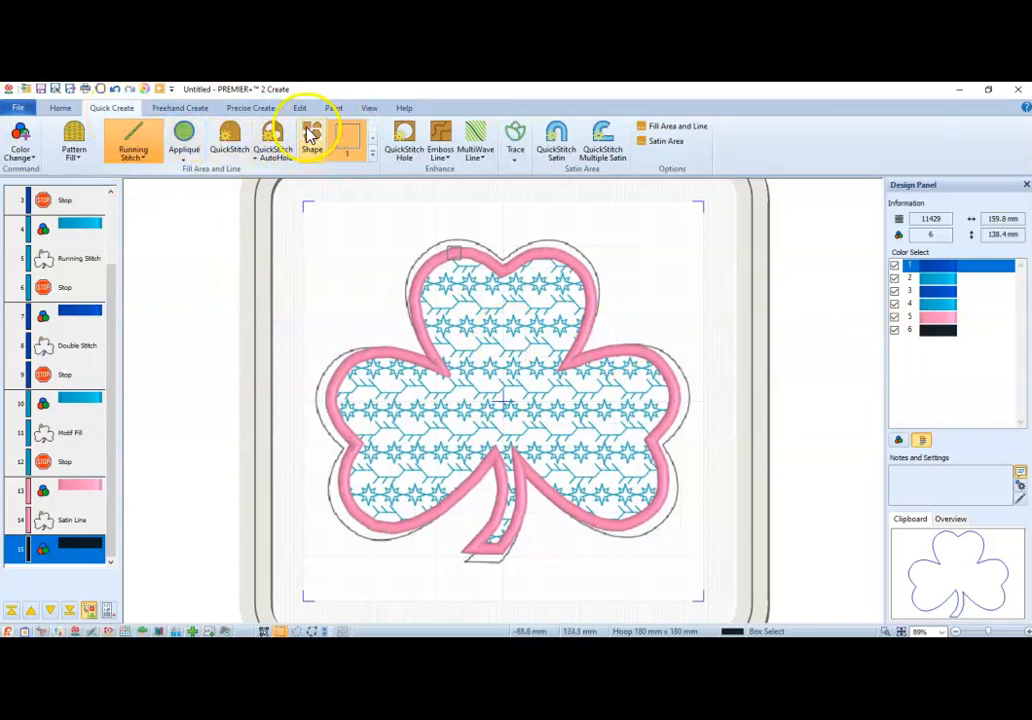
{"action": "left_click", "coordinate": [372, 158]}
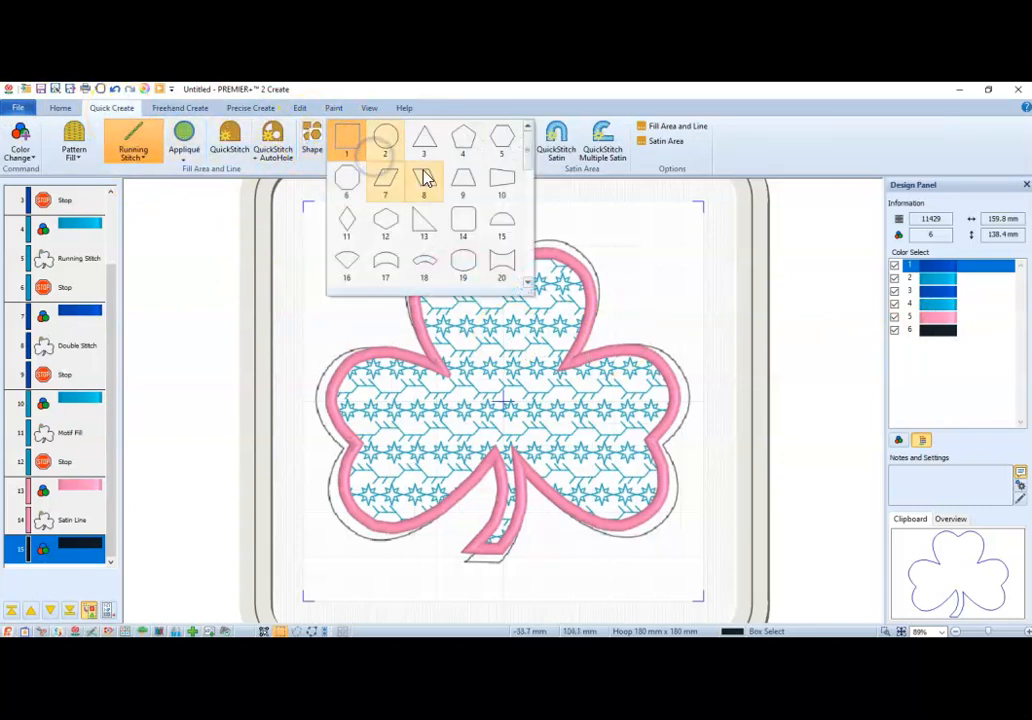
{"action": "mouse_move", "coordinate": [528, 145]}
{"action": "left_mouse_down"}
{"action": "mouse_move", "coordinate": [530, 256]}
{"action": "mouse_move", "coordinate": [510, 143]}
{"action": "left_mouse_up"}
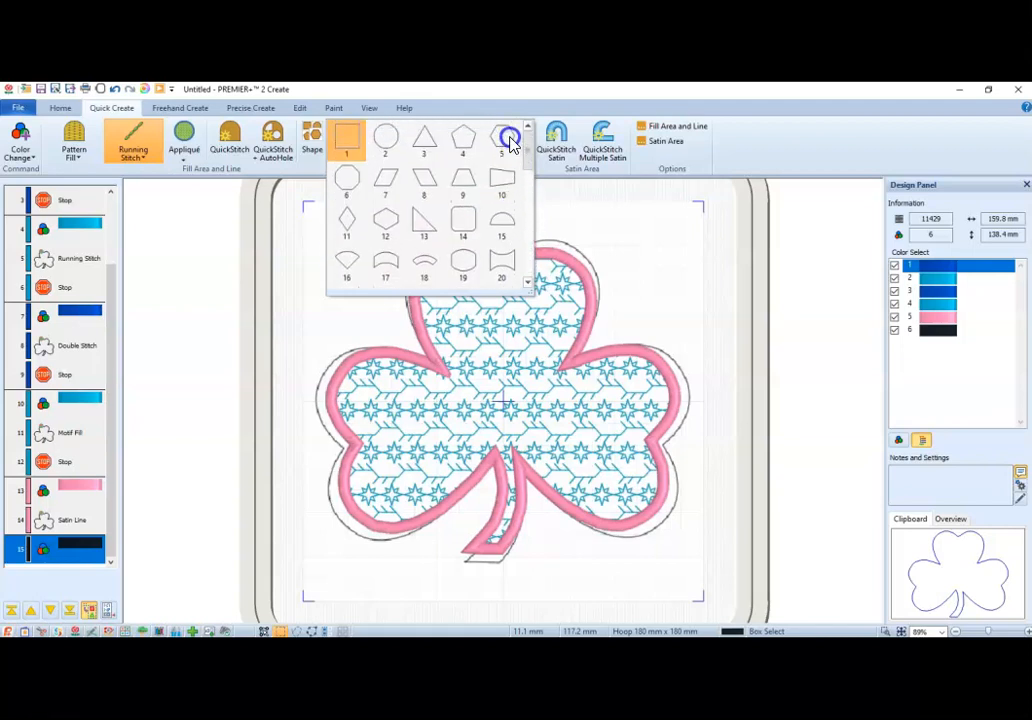
{"action": "left_click", "coordinate": [347, 139]}
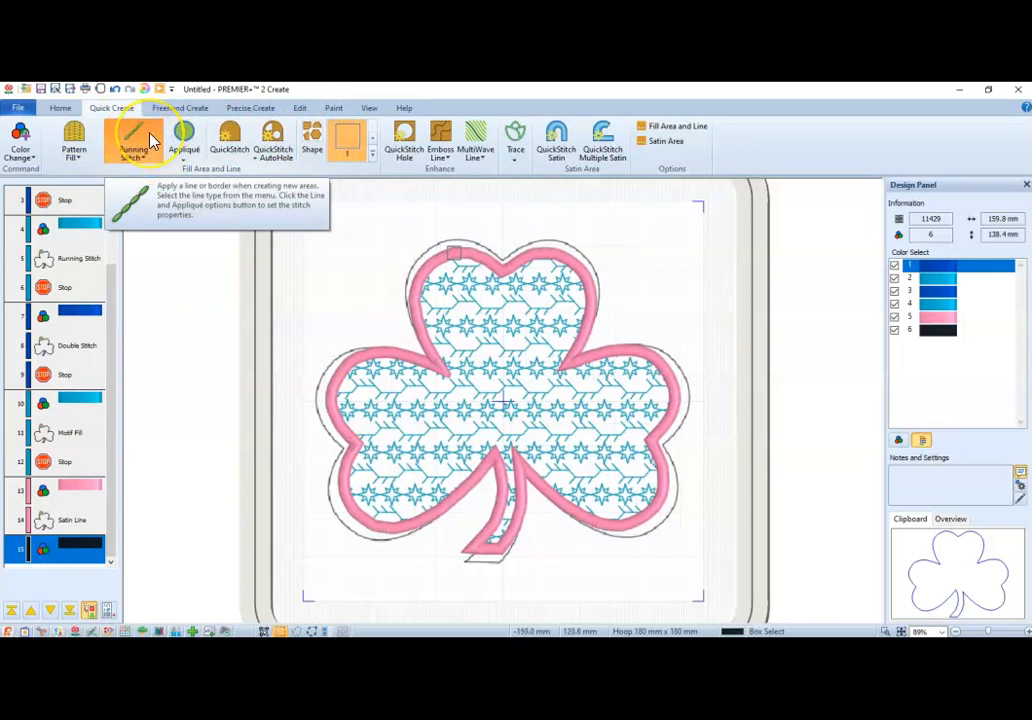
{"action": "left_click", "coordinate": [312, 138]}
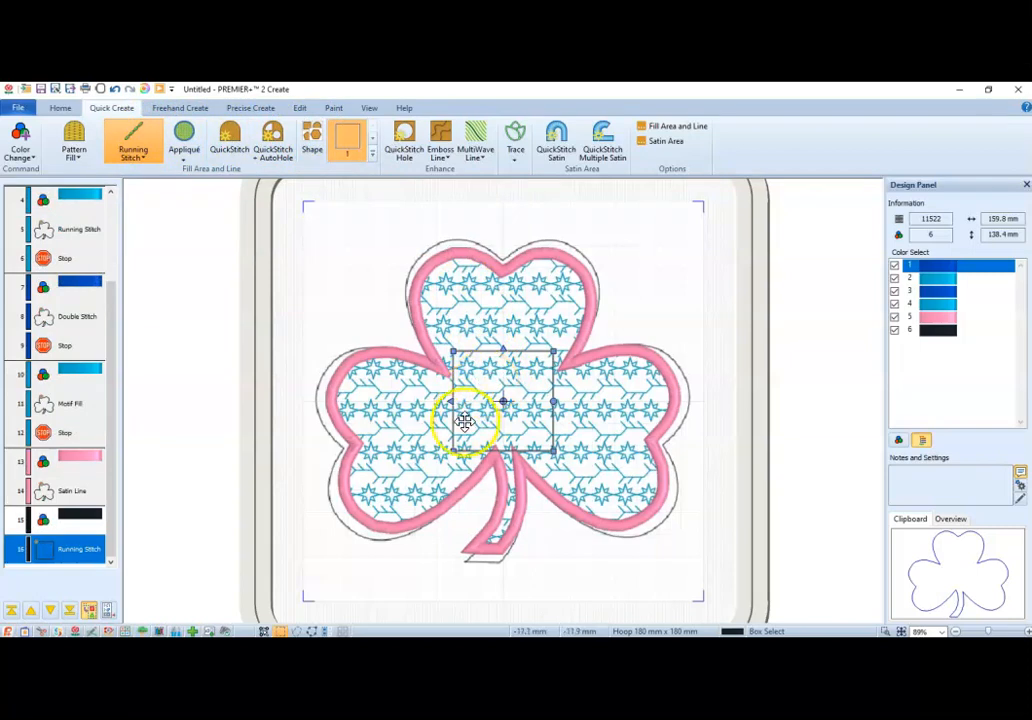
Enlarge and position the square to frame the shamrock just inside the hoop, about 172 mm wide and 168 mm high.
{"action": "left_click_drag", "start_coordinate": [450, 453], "coordinate": [309, 604]}
{"action": "left_click_drag", "start_coordinate": [543, 445], "coordinate": [539, 420]}
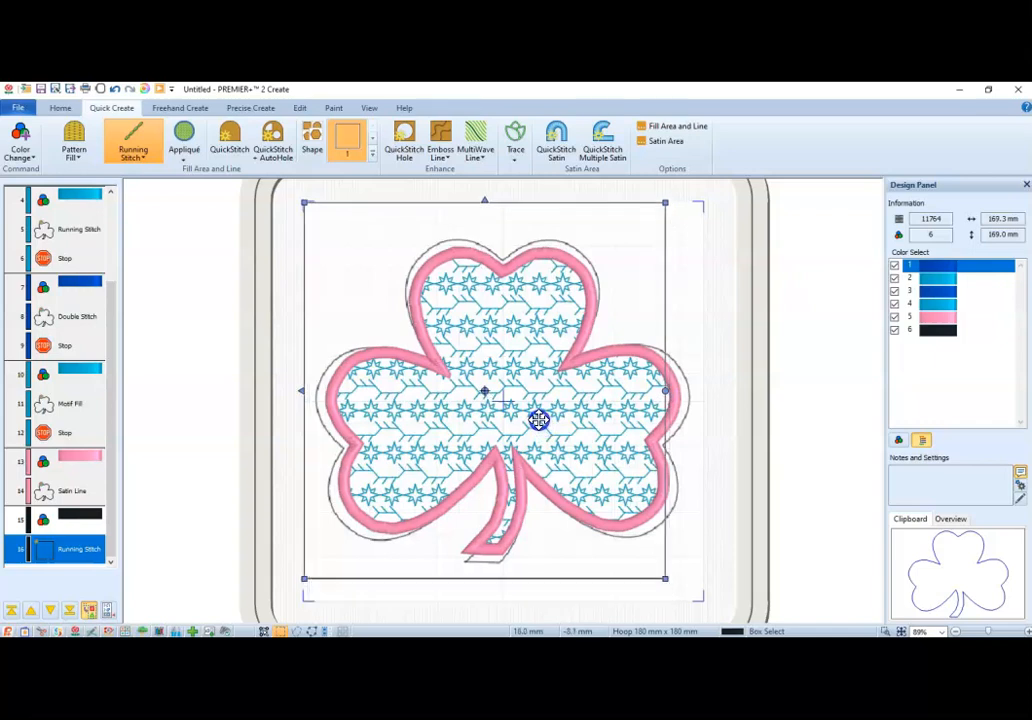
{"action": "left_click_drag", "start_coordinate": [665, 580], "coordinate": [698, 596]}
{"action": "left_click_drag", "start_coordinate": [694, 593], "coordinate": [693, 590]}
{"action": "left_click_drag", "start_coordinate": [303, 203], "coordinate": [311, 203]}
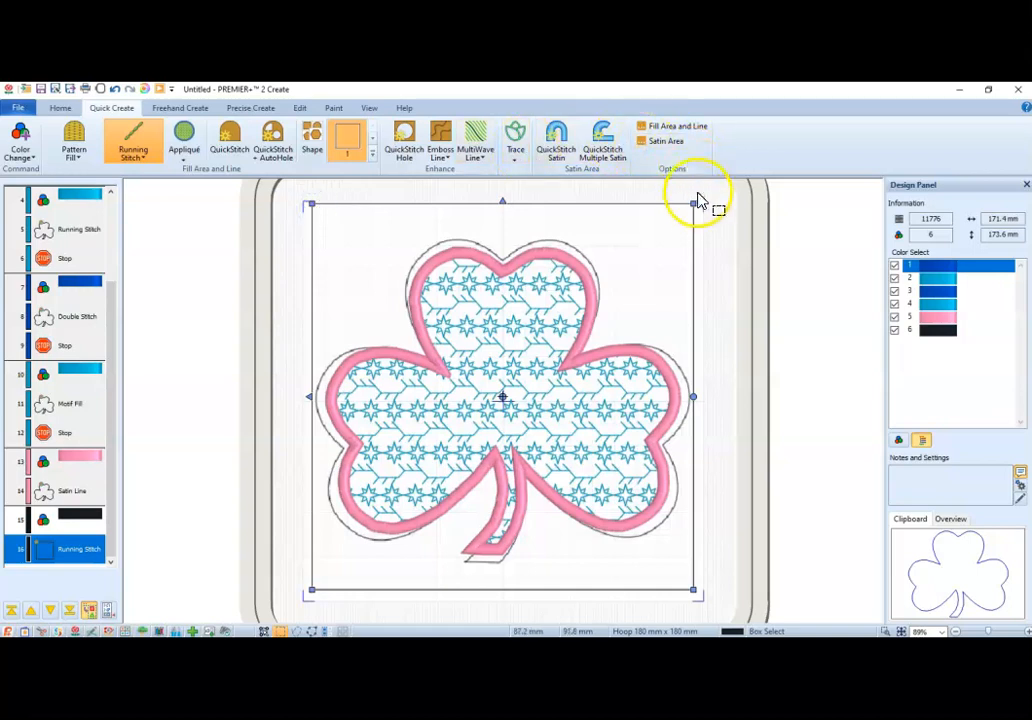
{"action": "left_click_drag", "start_coordinate": [695, 207], "coordinate": [694, 215]}
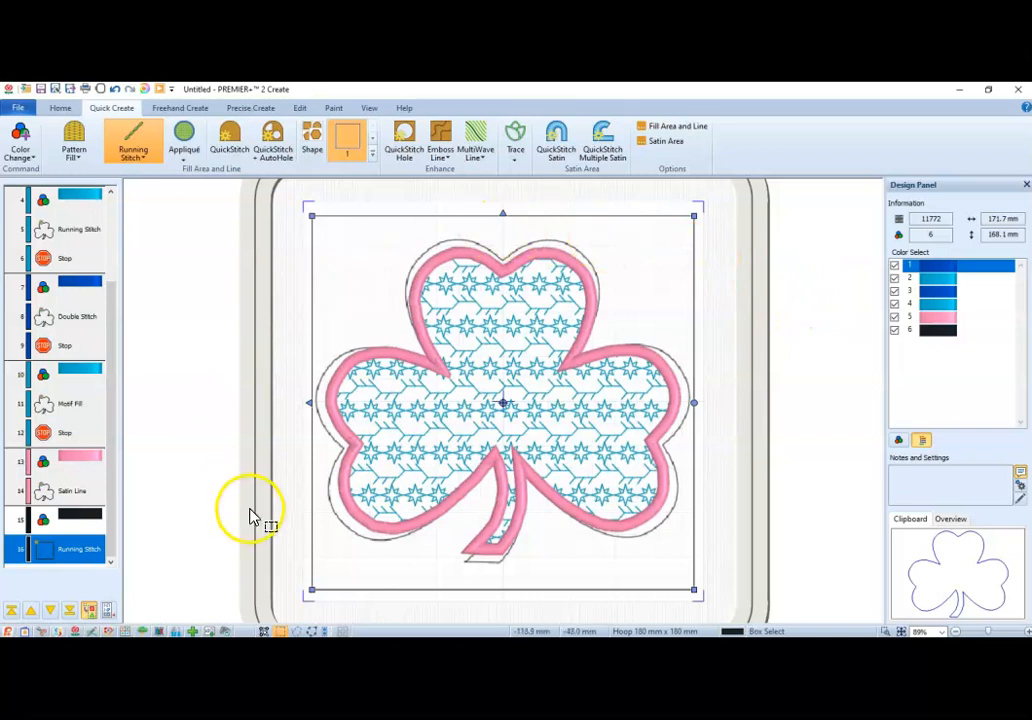
Duplicate the running stitch square.
{"action": "left_click", "coordinate": [72, 553]}
{"action": "right_click", "coordinate": [72, 553]}
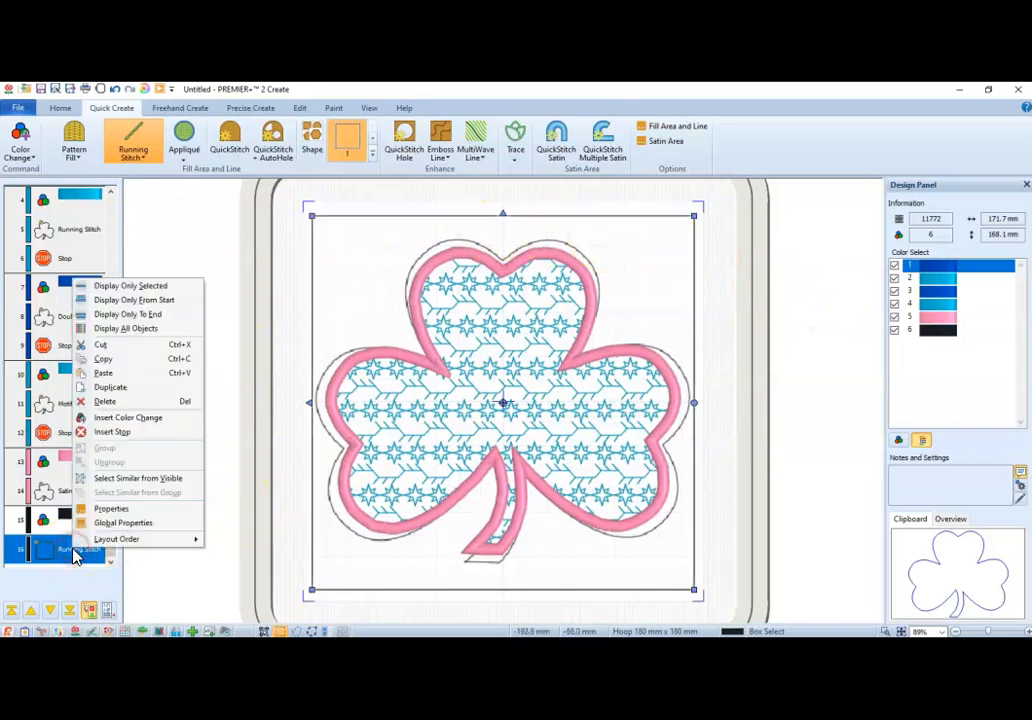
{"action": "left_click", "coordinate": [114, 389]}
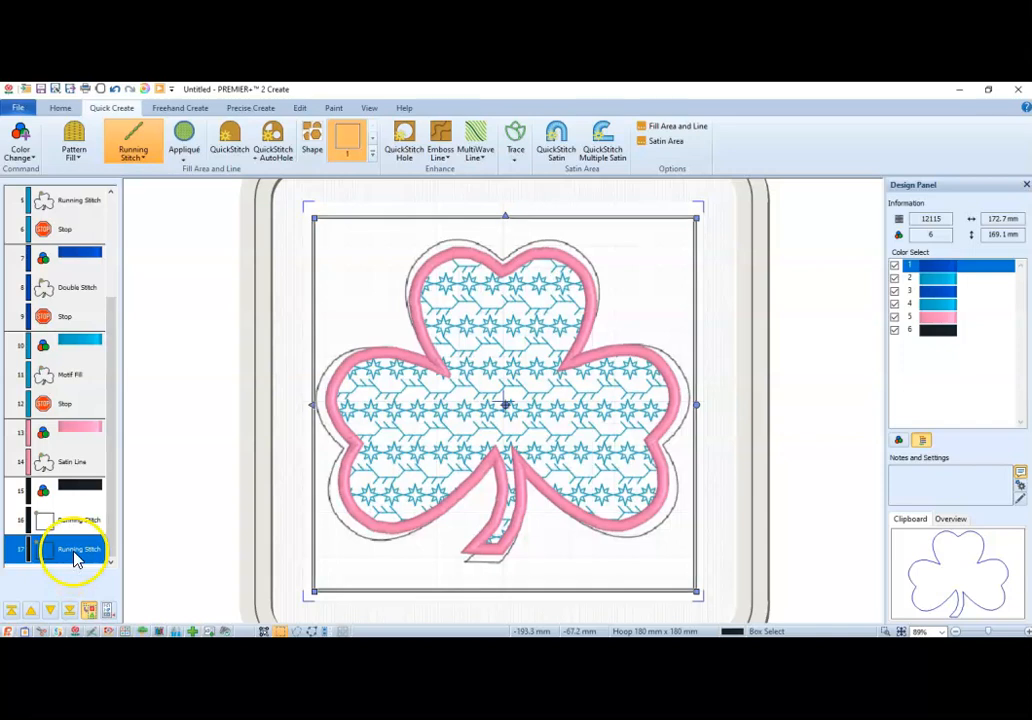
Change the duplicated square's line type to Triple Stitch with a length of 2.5 mm.
{"action": "right_click", "coordinate": [73, 553]}
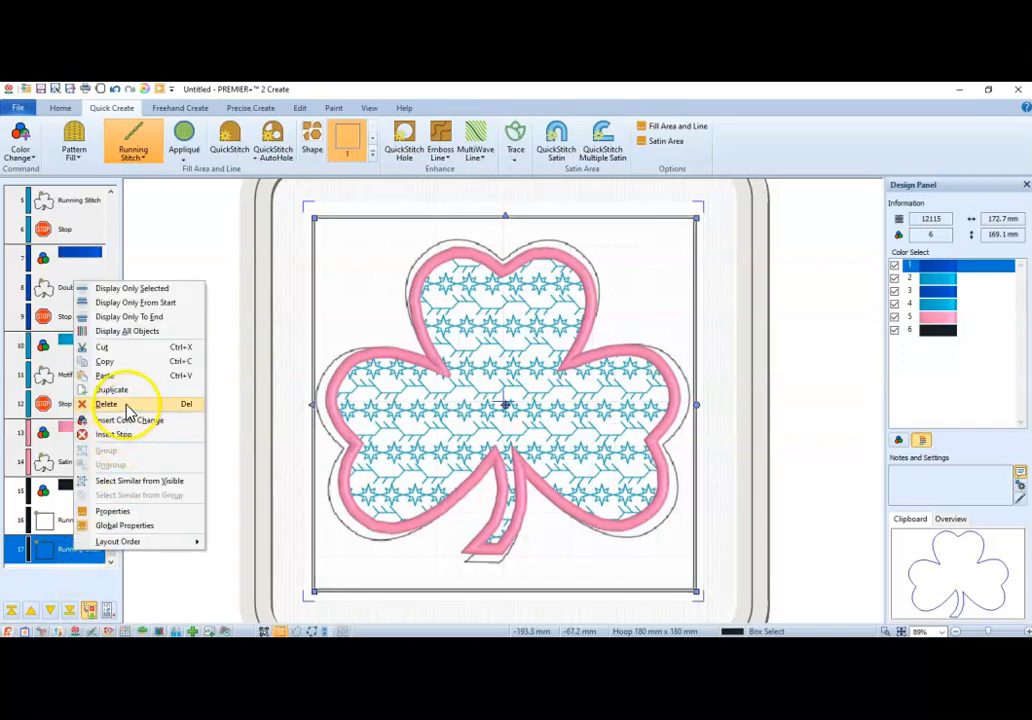
{"action": "left_click", "coordinate": [117, 512]}
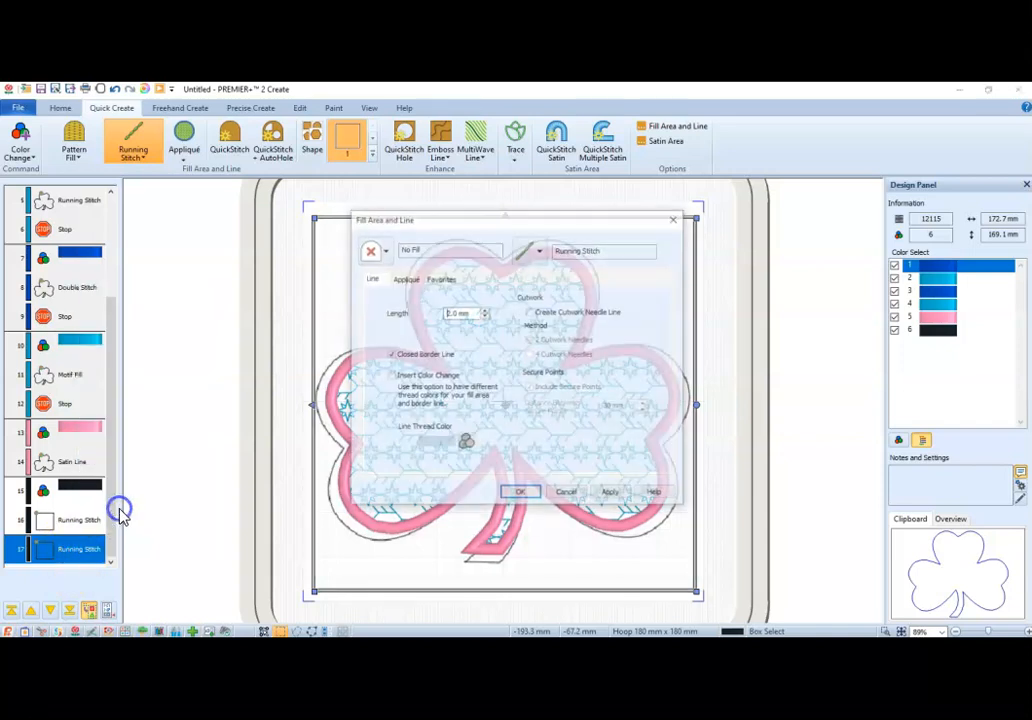
{"action": "left_click", "coordinate": [540, 251]}
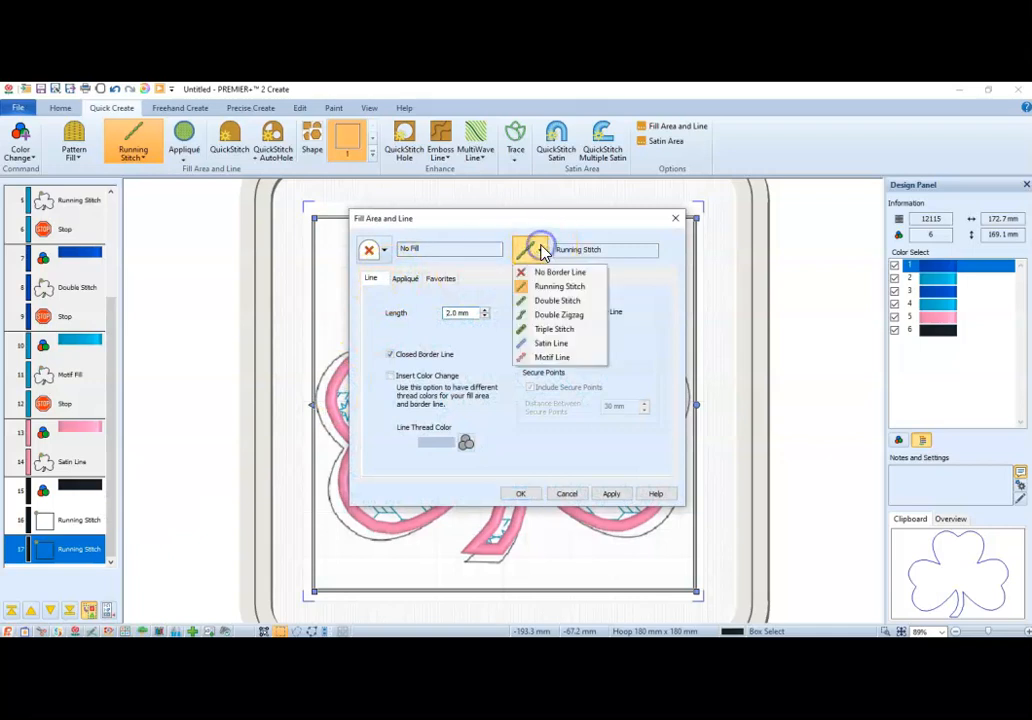
{"action": "left_click", "coordinate": [548, 331]}
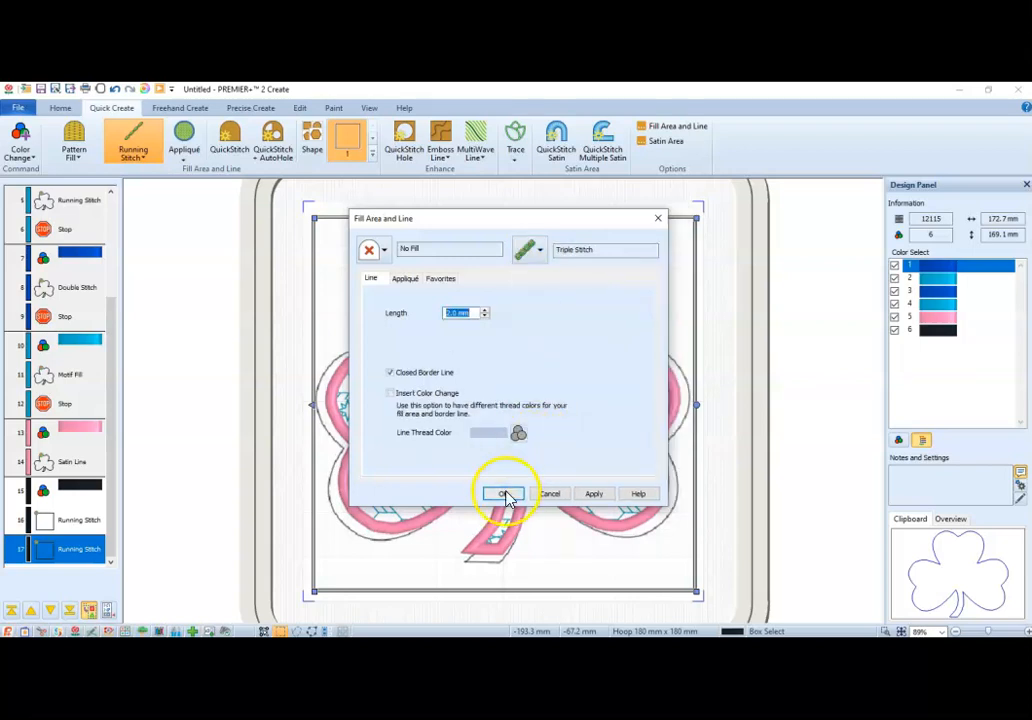
{"action": "left_click", "coordinate": [471, 313]}
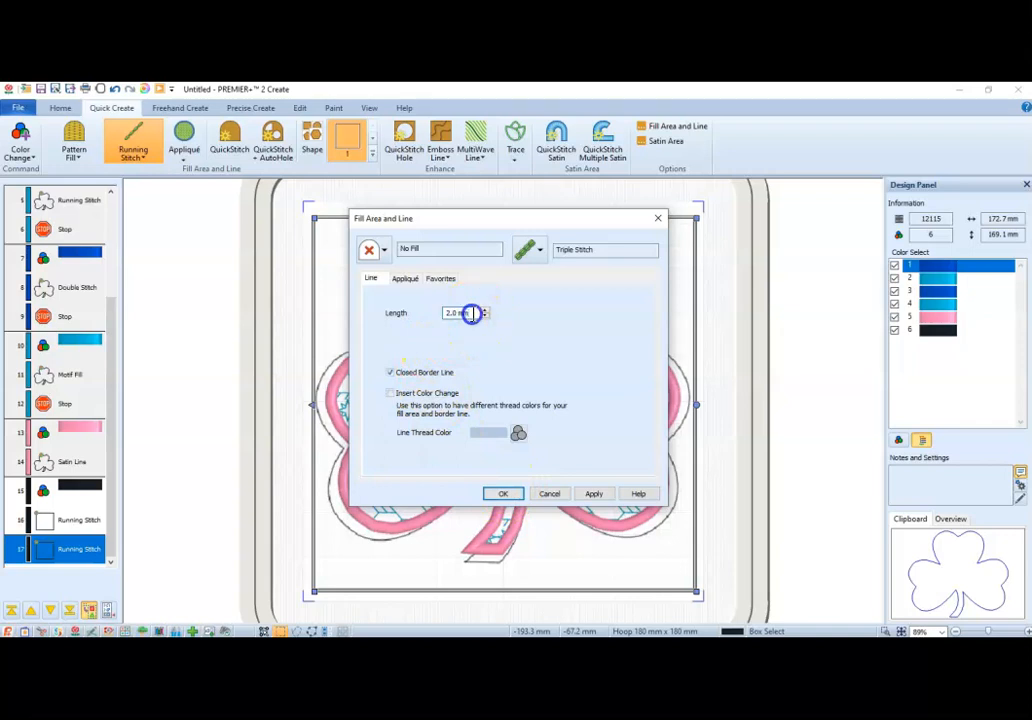
{"action": "left_click_drag", "start_coordinate": [471, 313], "coordinate": [429, 318]}
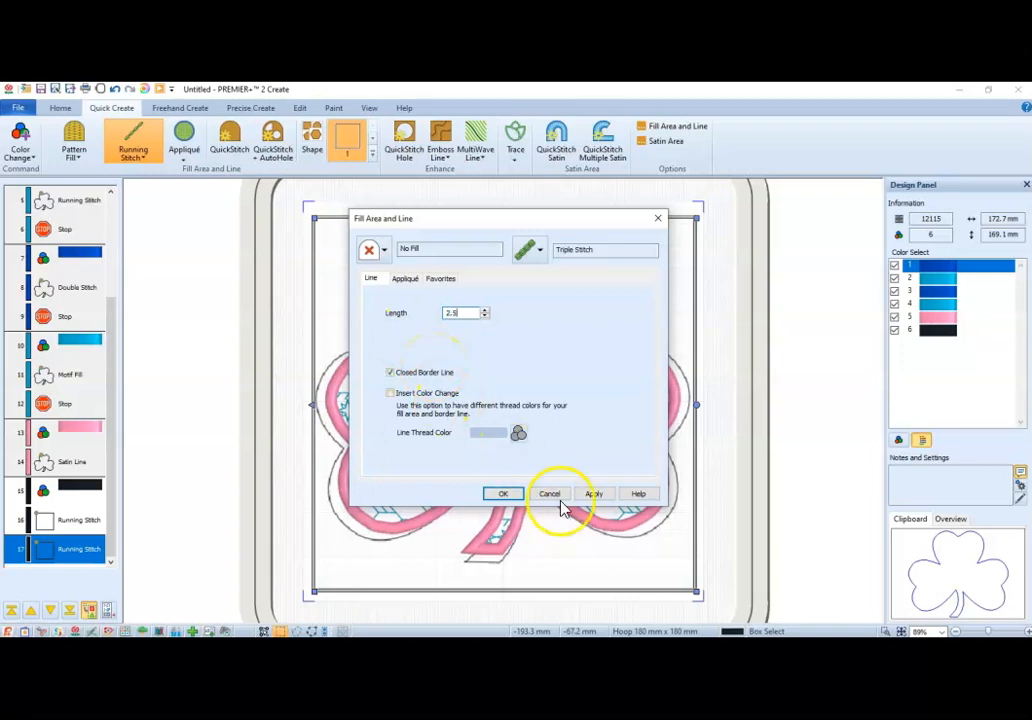
{"action": "left_click", "coordinate": [594, 493]}
{"action": "left_click", "coordinate": [503, 495]}
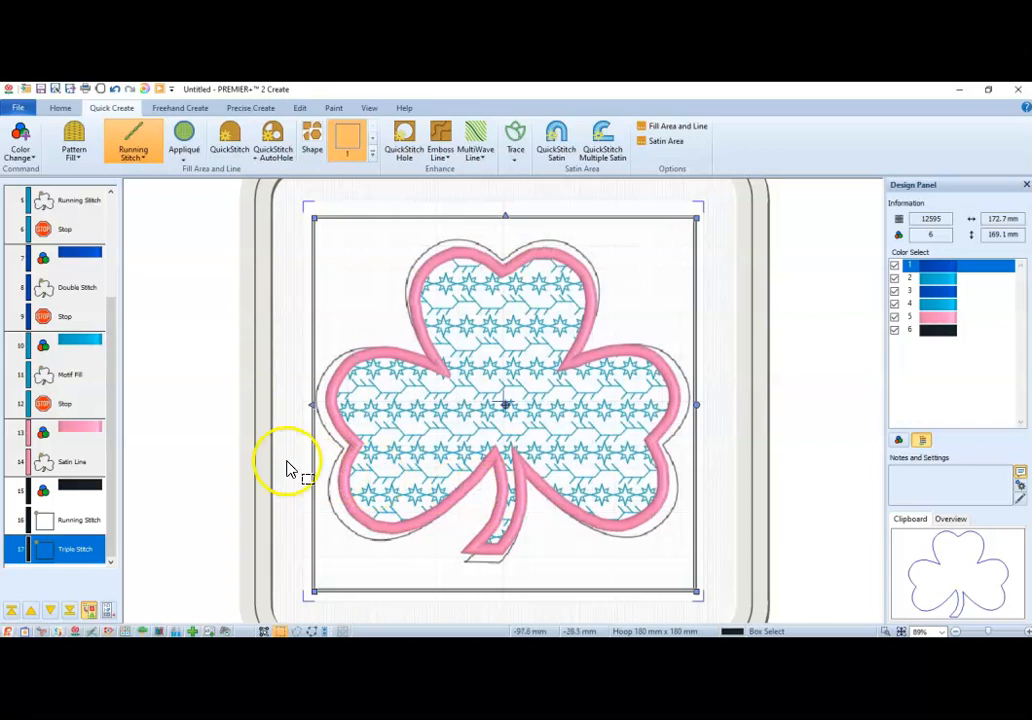
Save the design to the Desktop as "pz shamrock.edo".
{"action": "left_click", "coordinate": [19, 110]}
{"action": "left_click", "coordinate": [62, 220]}
{"action": "left_click", "coordinate": [48, 204]}
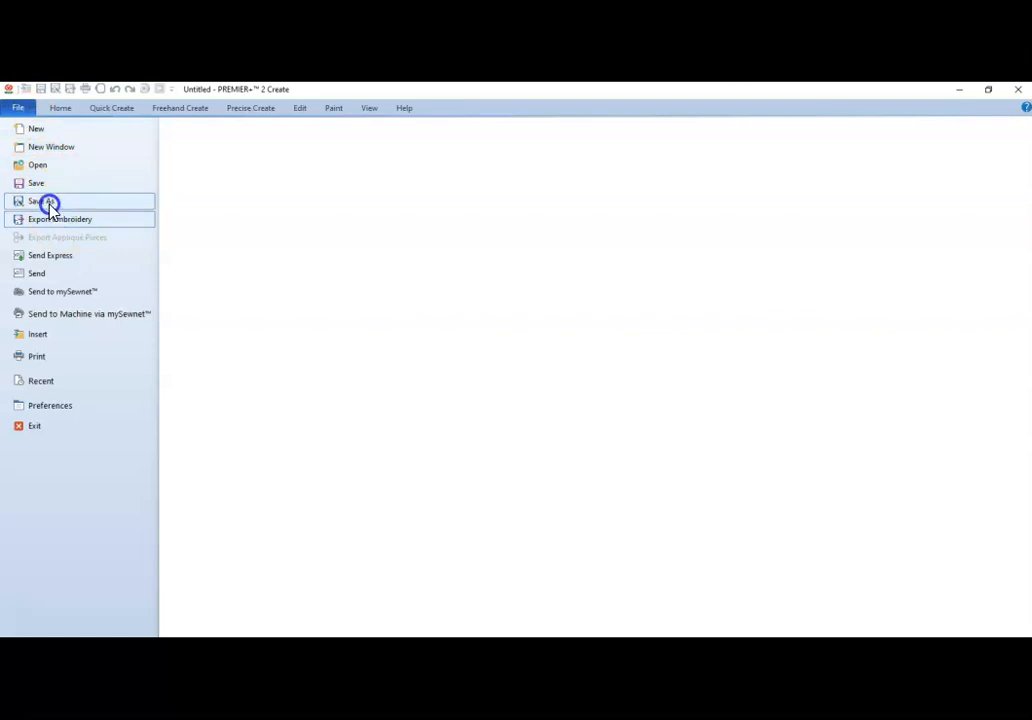
{"action": "left_click", "coordinate": [48, 204]}
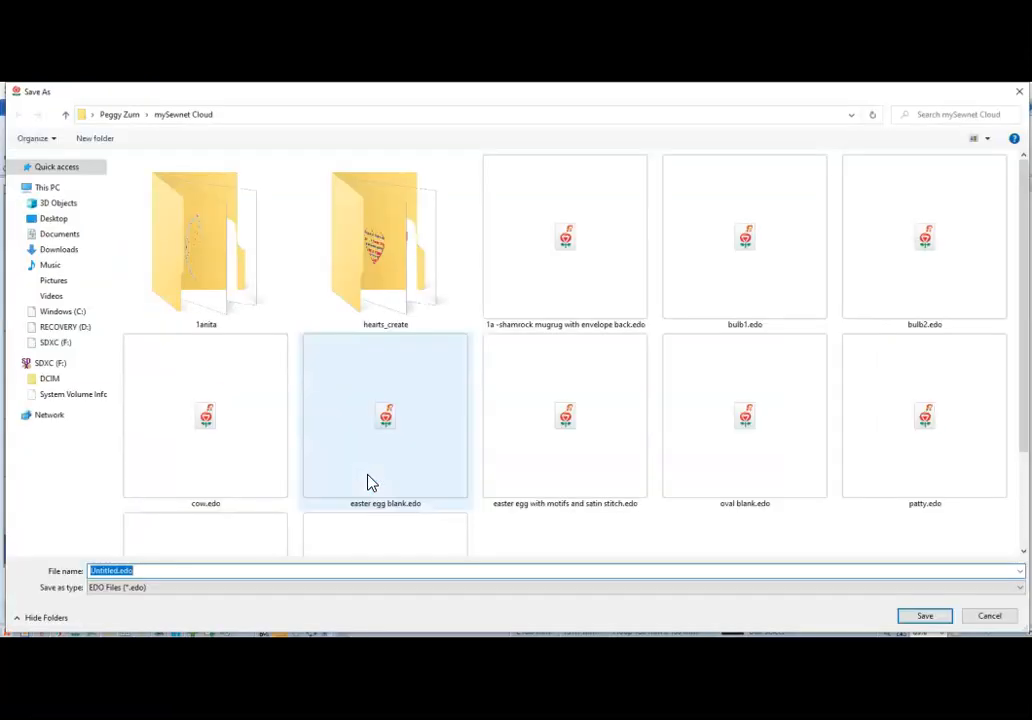
{"action": "left_click", "coordinate": [63, 222]}
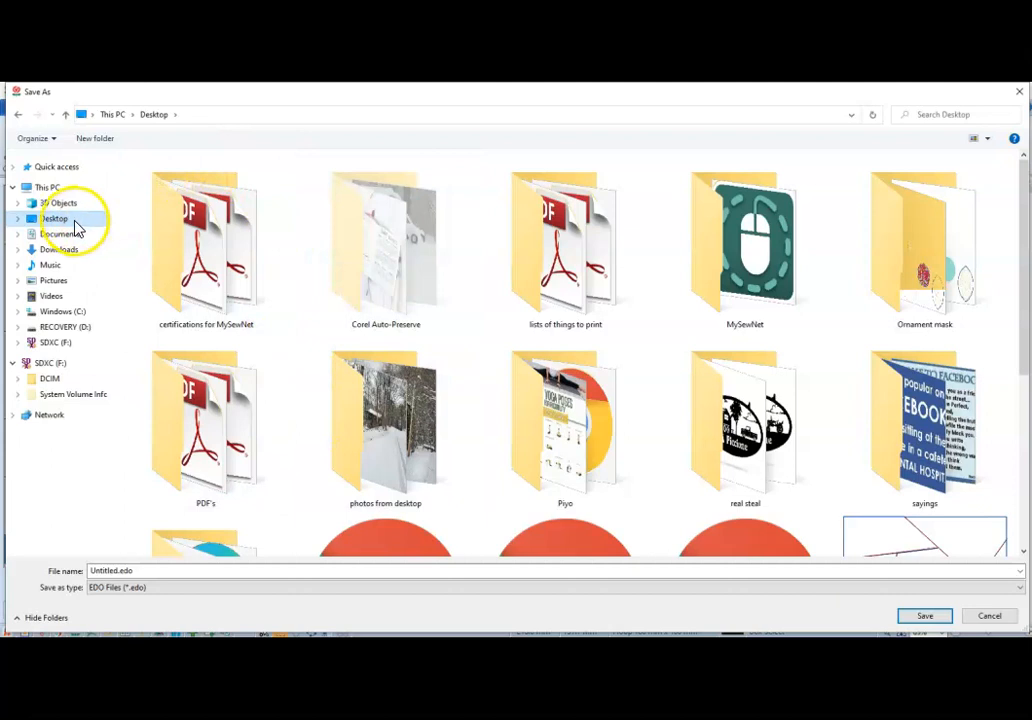
{"action": "left_click", "coordinate": [117, 569]}
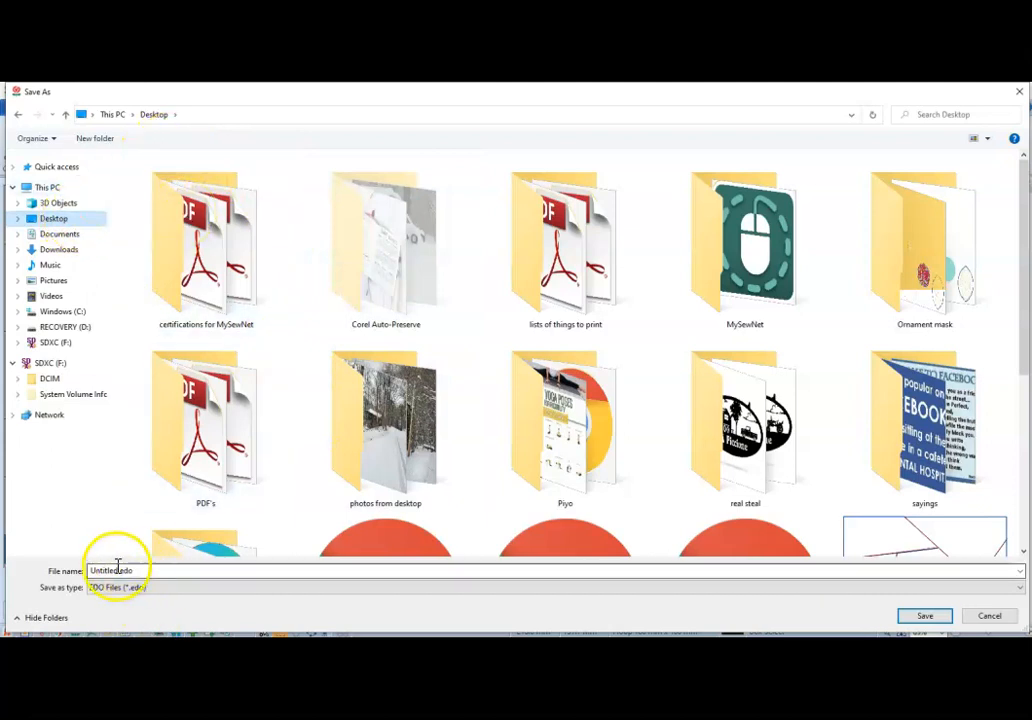
{"action": "double_click", "coordinate": [117, 569]}
{"action": "left_click_drag", "start_coordinate": [117, 570], "coordinate": [78, 573]}
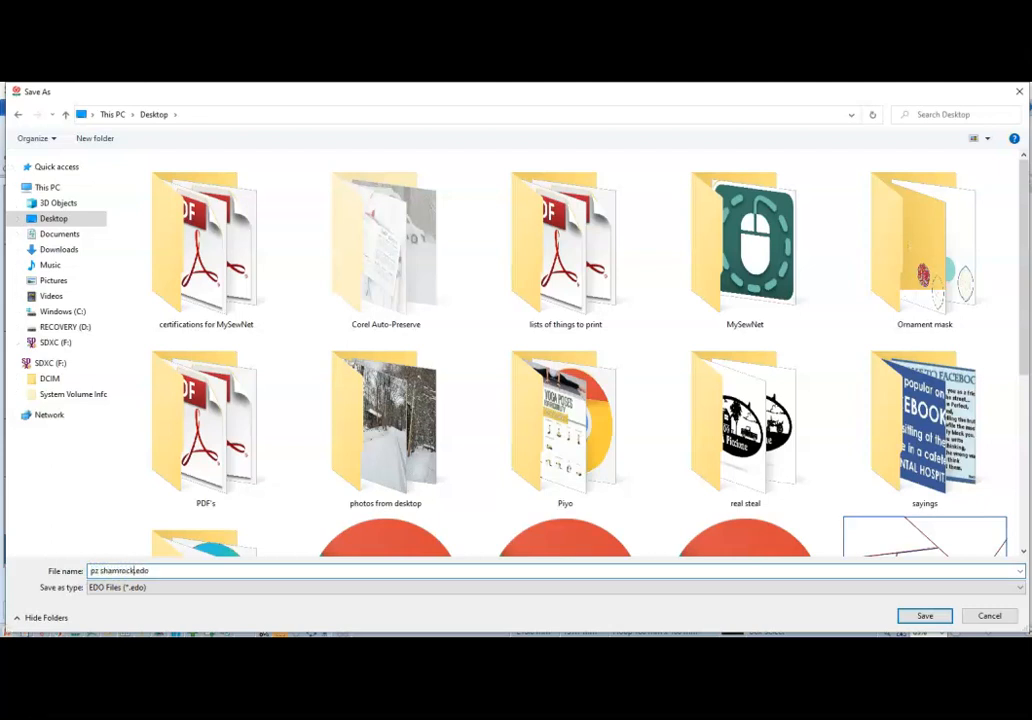
{"action": "left_click", "coordinate": [938, 617]}
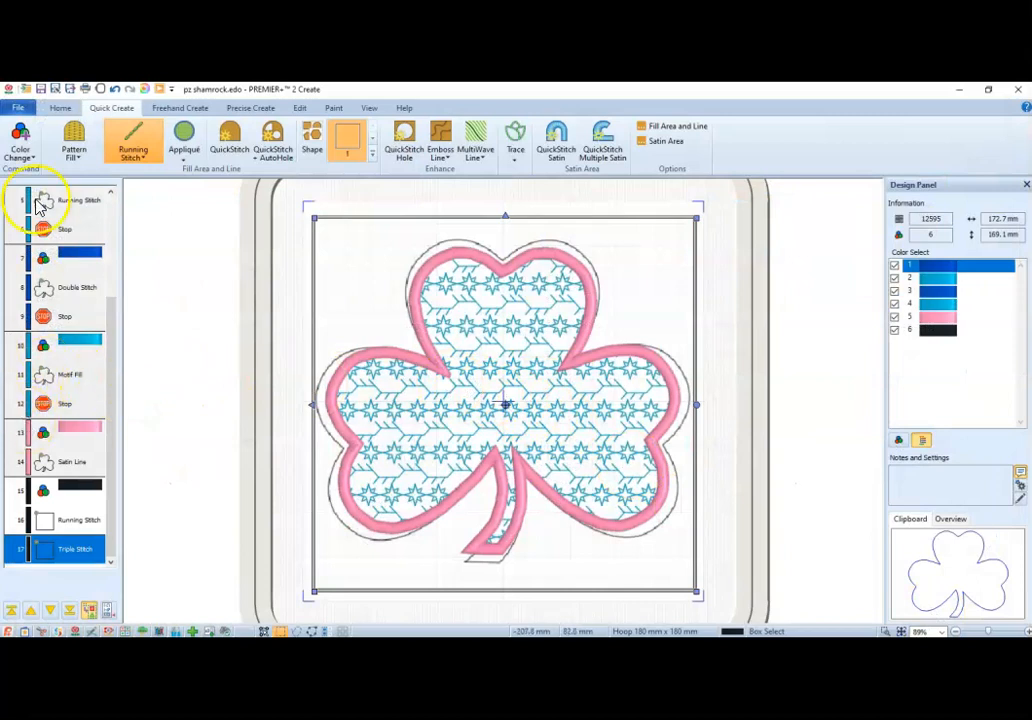
Insert a Stop command after the pink Satin Line of the shamrock.
{"action": "left_click", "coordinate": [75, 462]}
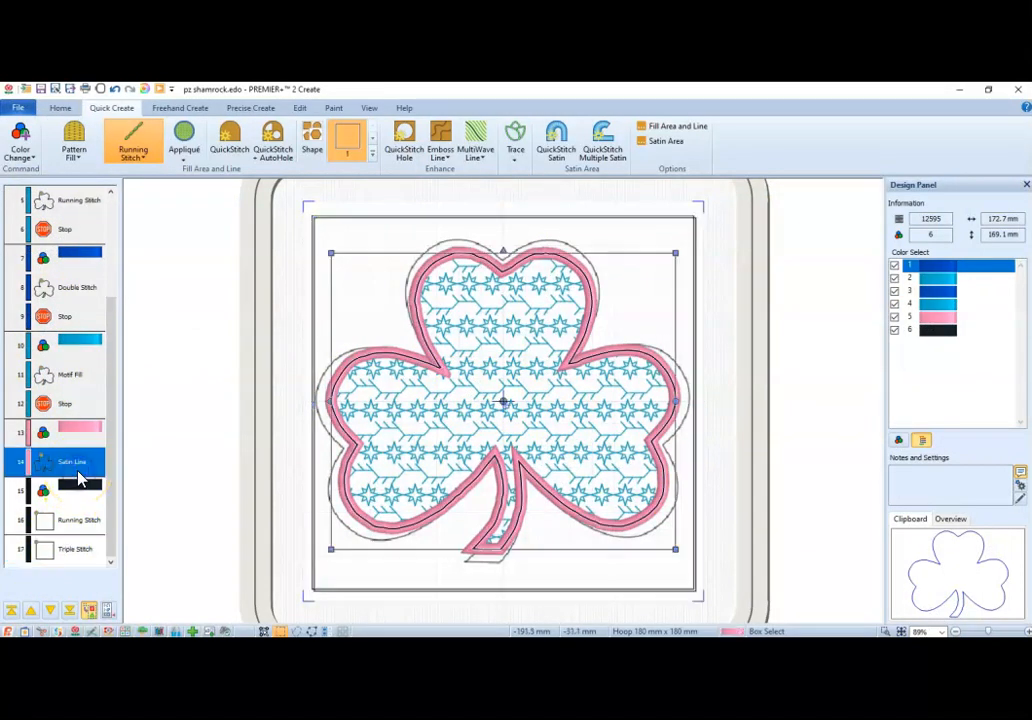
{"action": "right_click", "coordinate": [80, 479]}
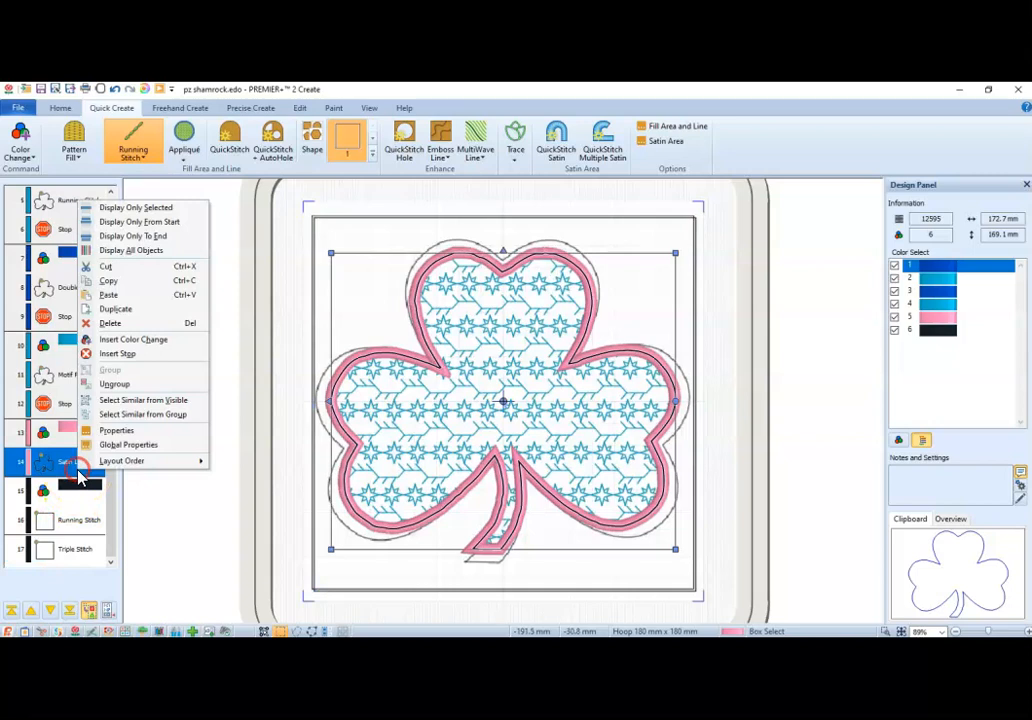
{"action": "left_click", "coordinate": [133, 356]}
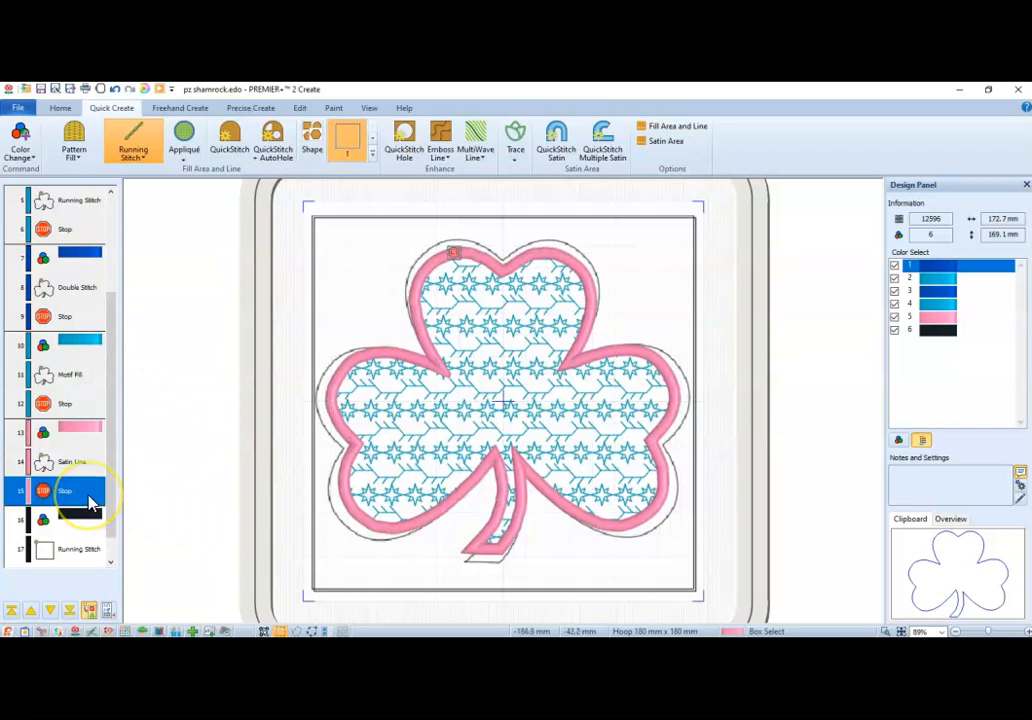
Export the design to the Desktop as the Husqvarna Viking / Pfaff embroidery file "pz shamrockExported.vp3".
{"action": "left_click", "coordinate": [19, 107]}
{"action": "left_click", "coordinate": [60, 222]}
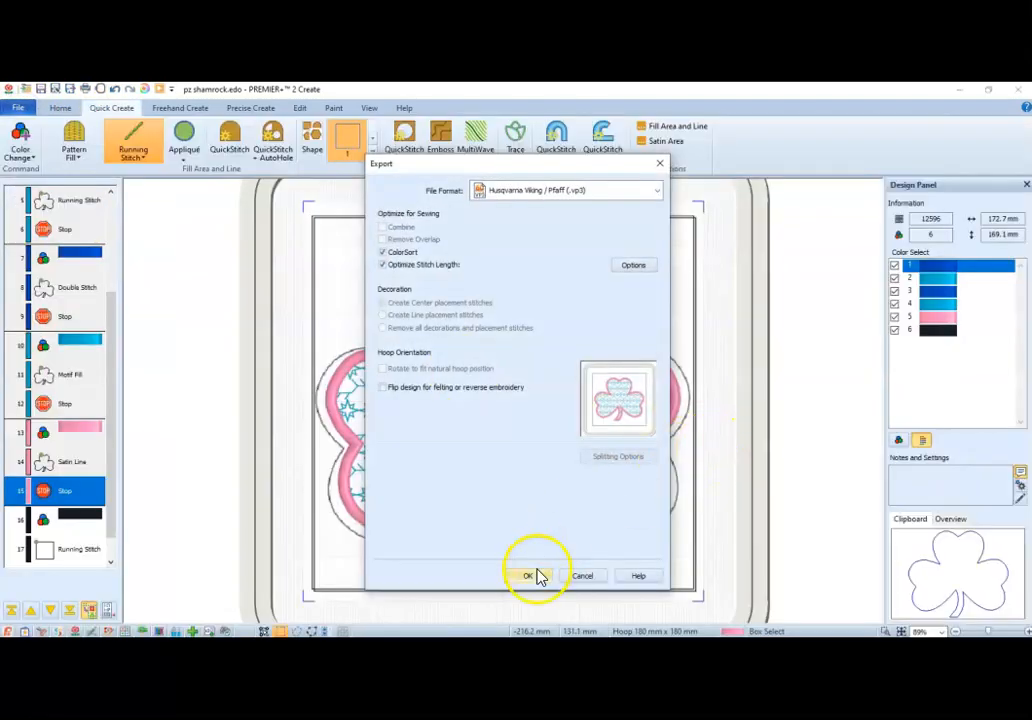
{"action": "left_click", "coordinate": [533, 577]}
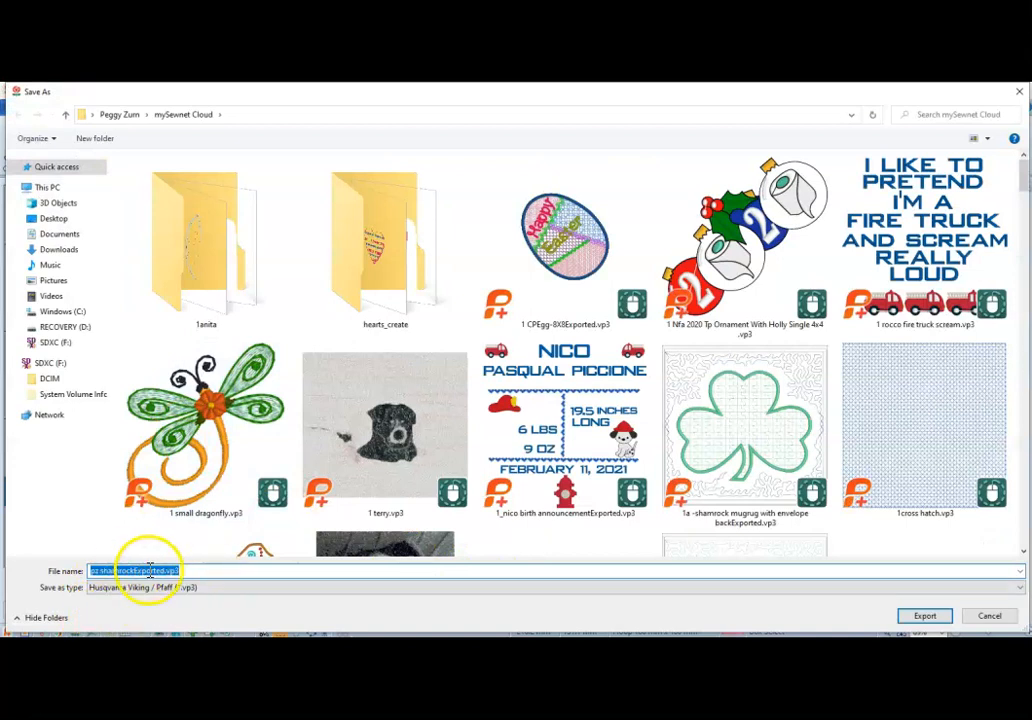
{"action": "left_click", "coordinate": [60, 218]}
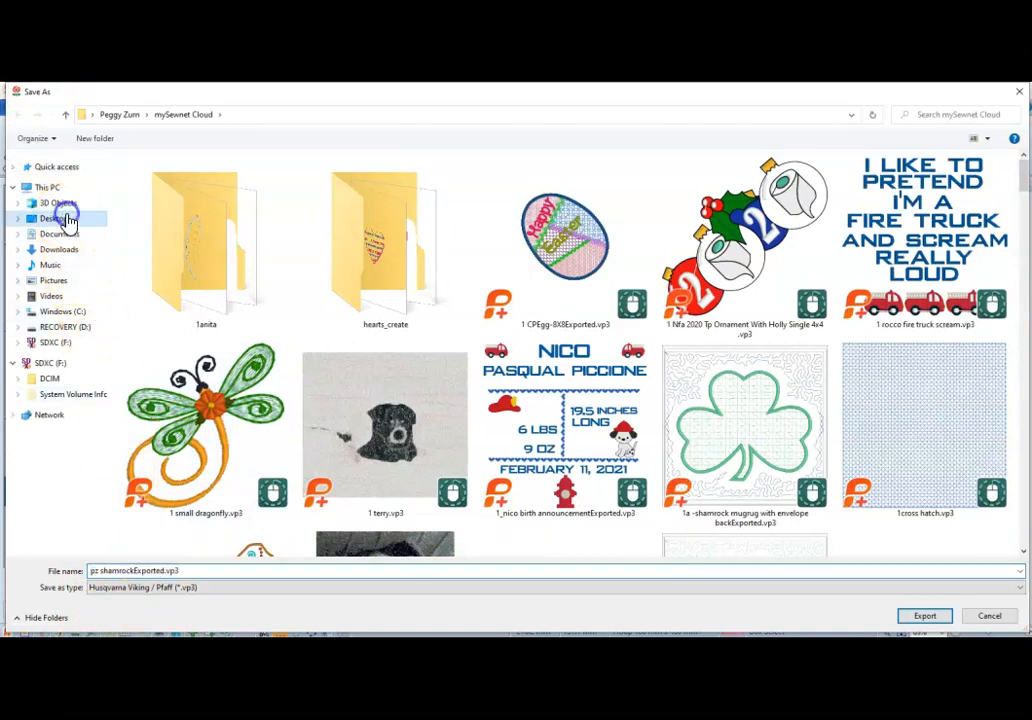
{"action": "left_click", "coordinate": [935, 616]}
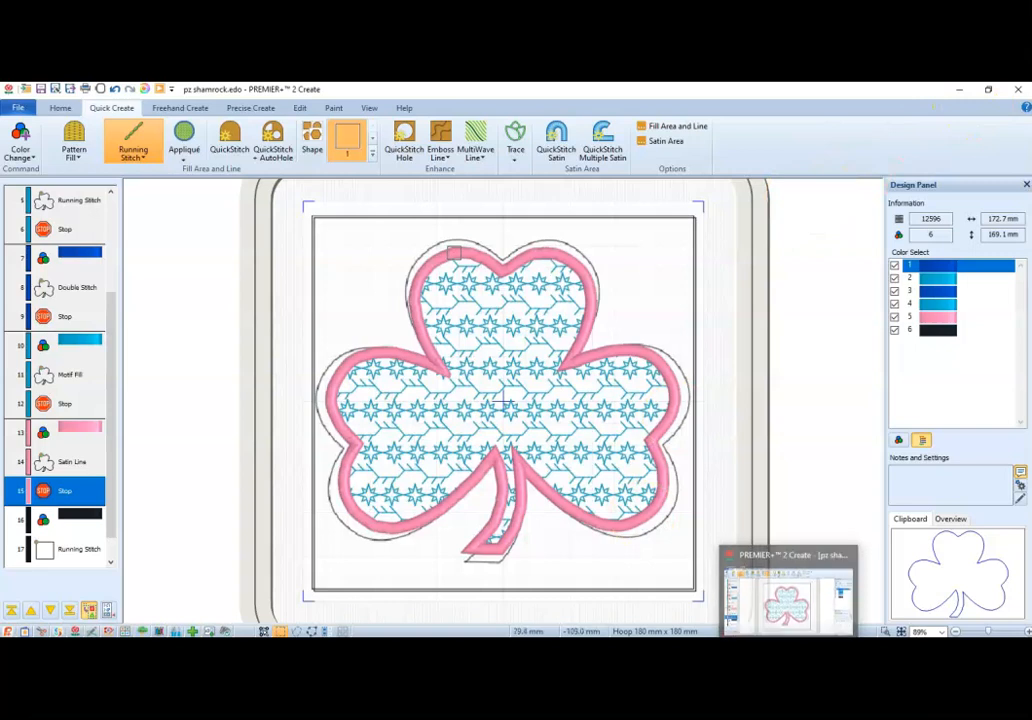
{"action": "left_click", "coordinate": [582, 595]}
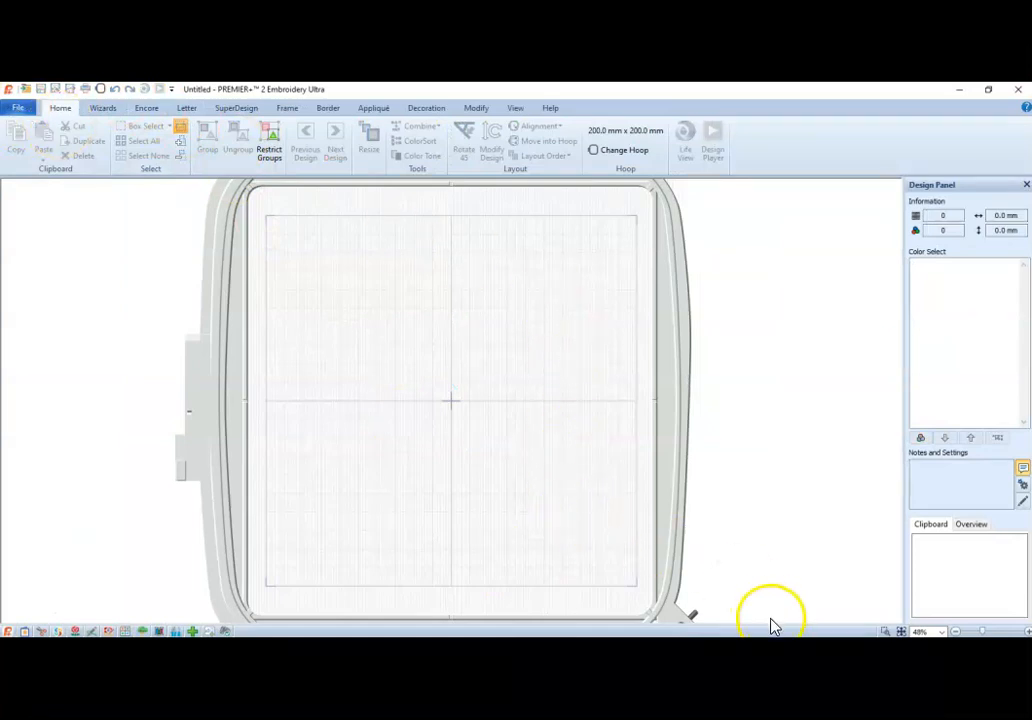
{"action": "left_click", "coordinate": [782, 646]}
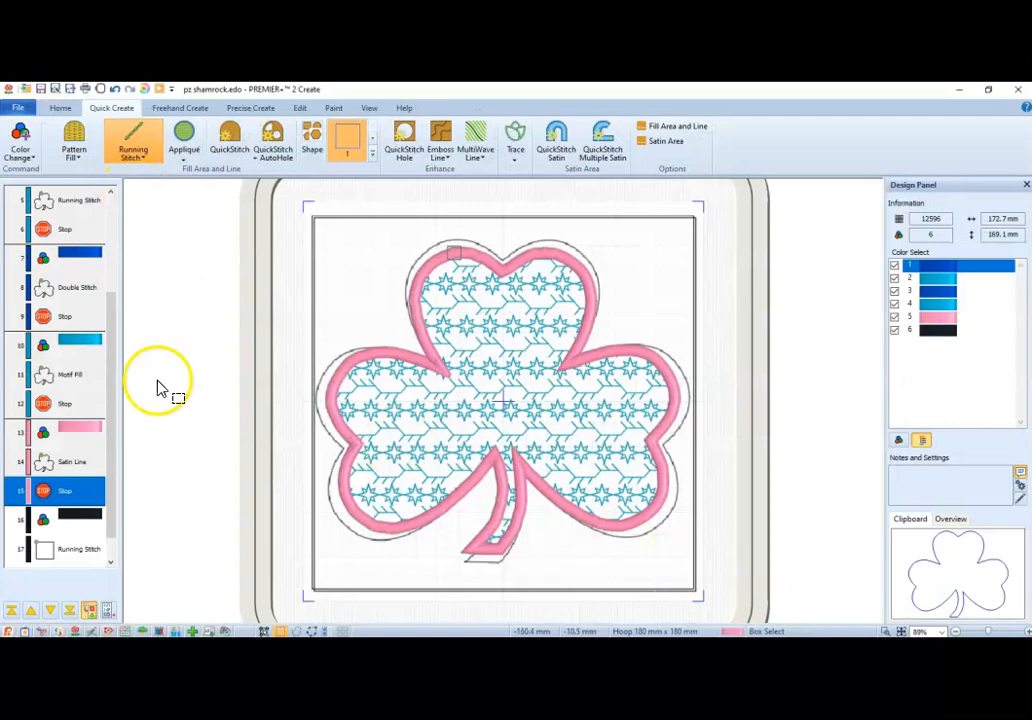
Copy the black color change together with the Running Stitch square.
{"action": "left_click", "coordinate": [83, 556]}
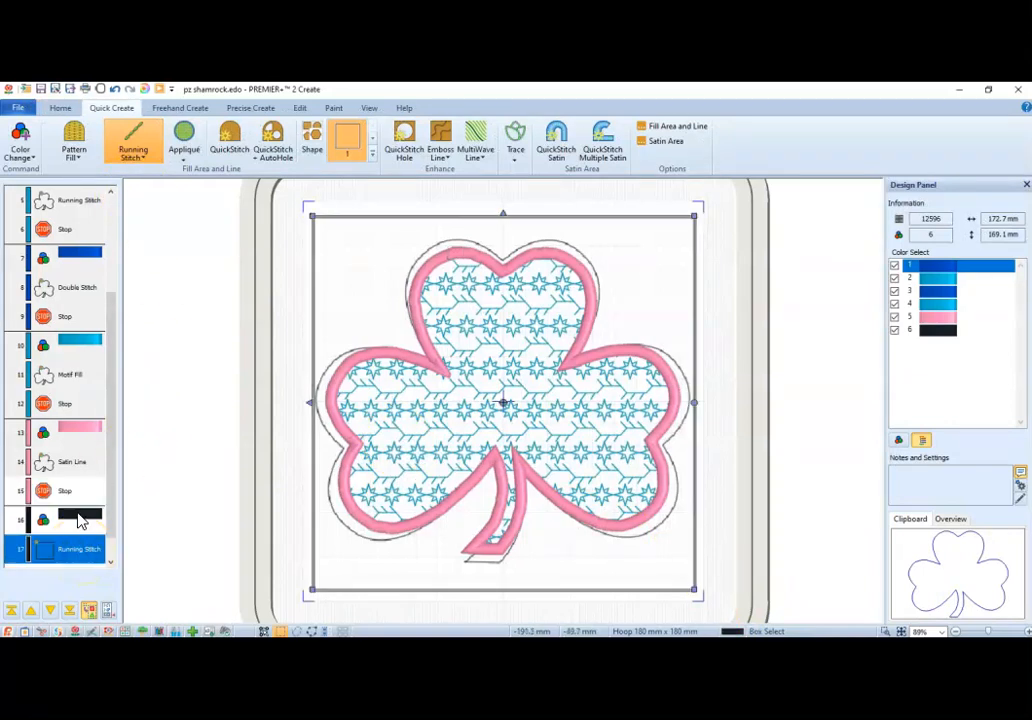
{"action": "left_click", "coordinate": [80, 518], "text": "shift"}
{"action": "left_click_drag", "start_coordinate": [112, 536], "coordinate": [110, 554]}
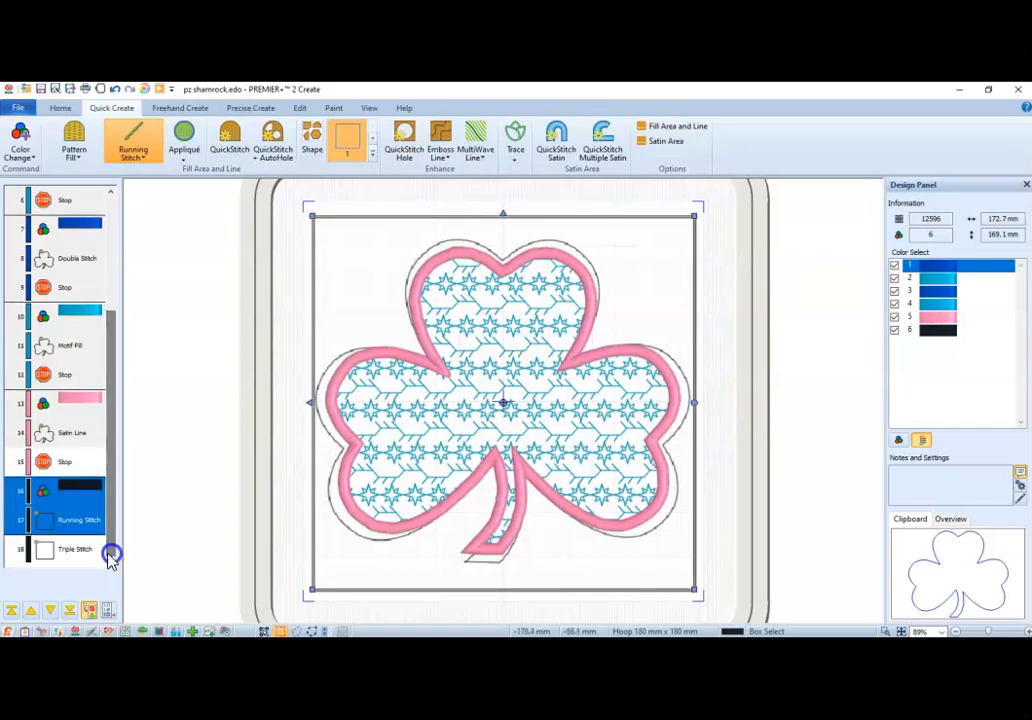
{"action": "right_click", "coordinate": [80, 527]}
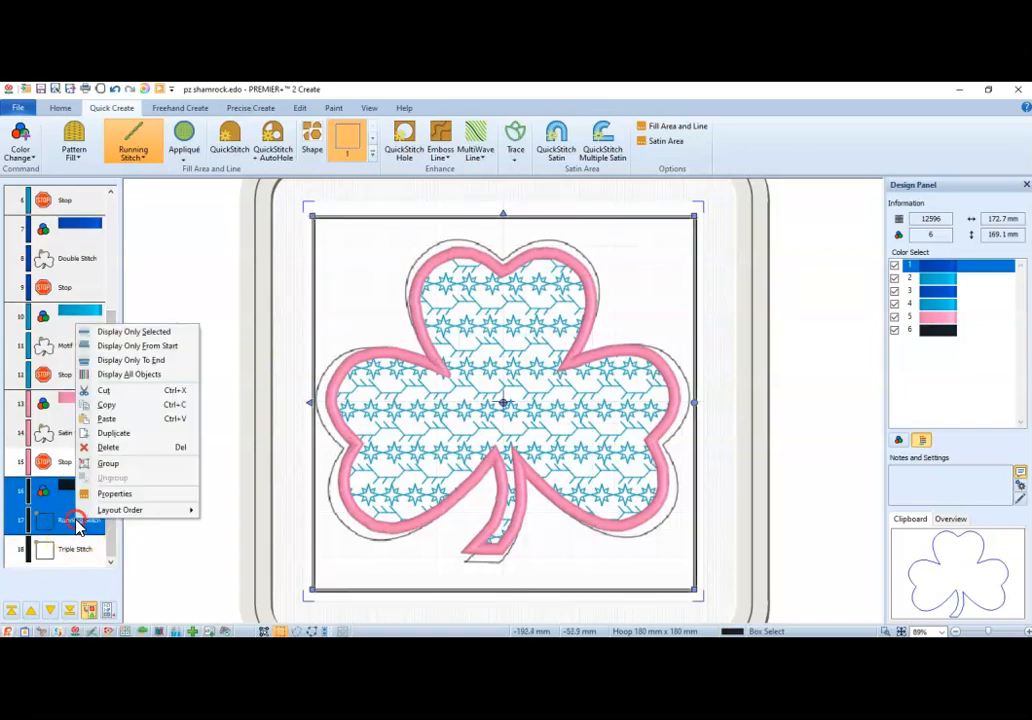
{"action": "left_click", "coordinate": [127, 408]}
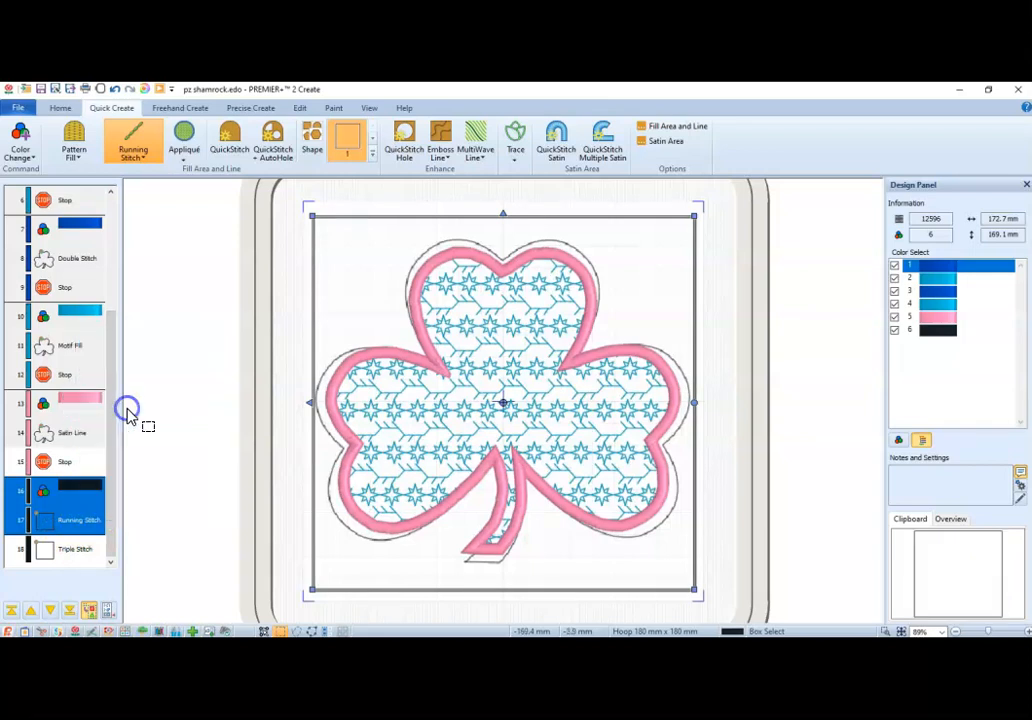
Move the shamrock group together with the black color change and Running Stitch square to the back of the design.
{"action": "left_click_drag", "start_coordinate": [112, 452], "coordinate": [122, 262]}
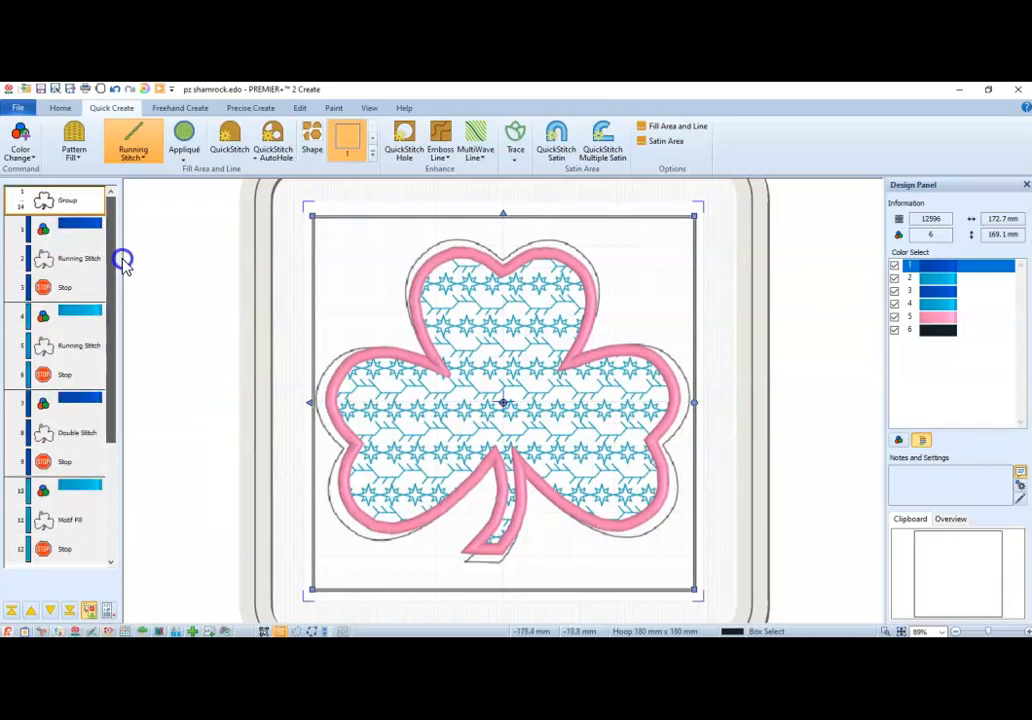
{"action": "left_click", "coordinate": [72, 202]}
{"action": "left_click", "coordinate": [63, 205]}
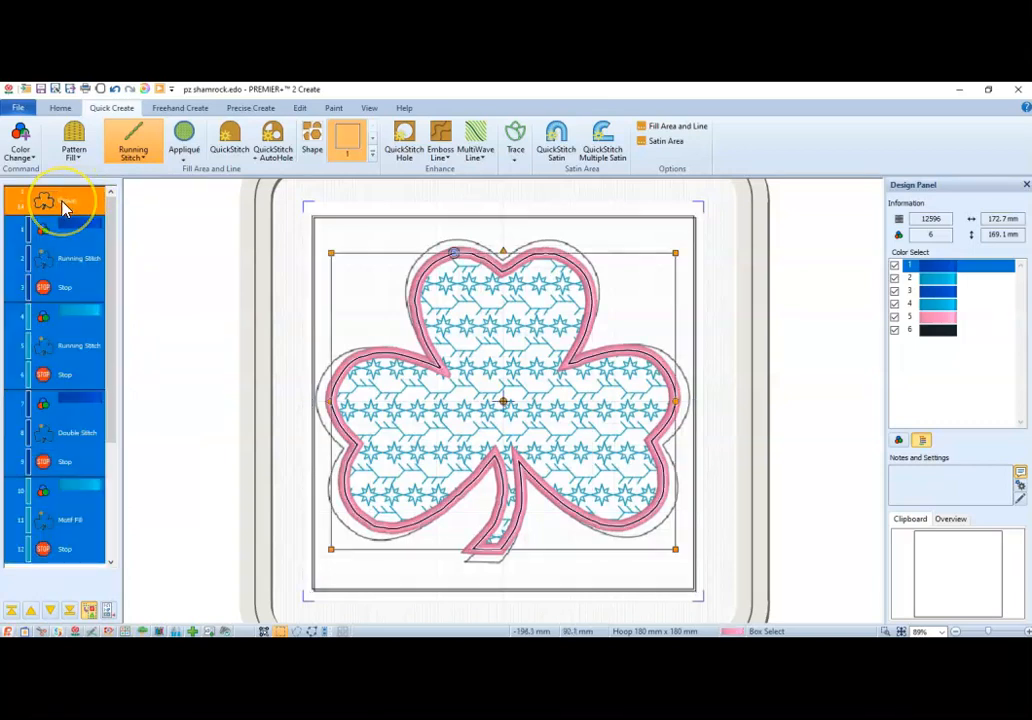
{"action": "left_click_drag", "start_coordinate": [110, 238], "coordinate": [108, 540]}
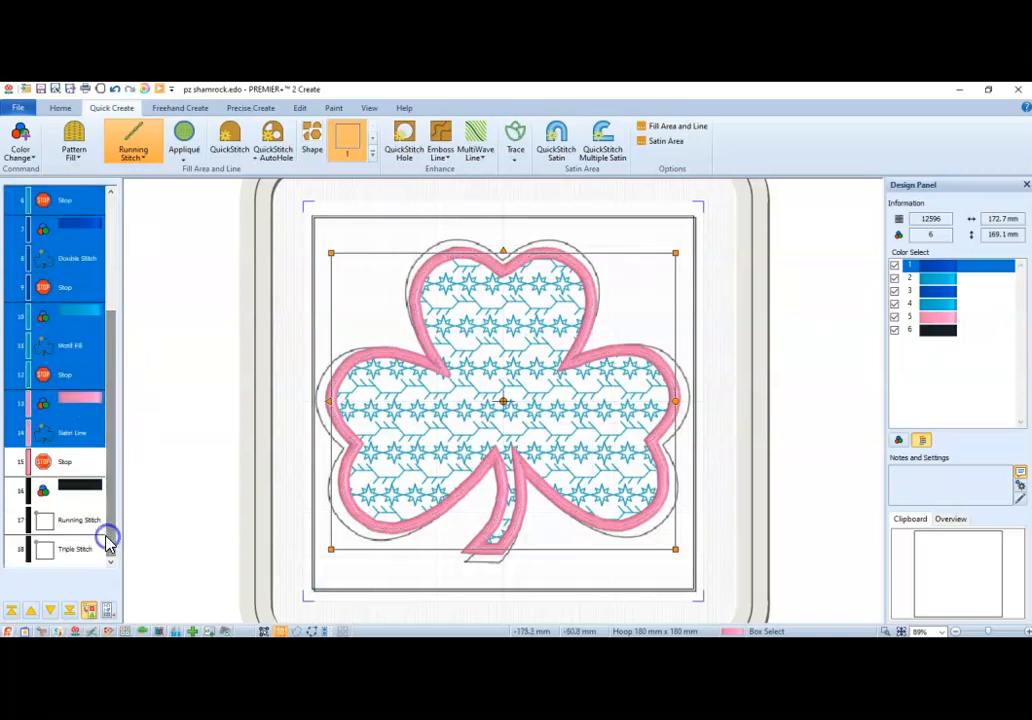
{"action": "left_click", "coordinate": [74, 489], "text": "ctrl"}
{"action": "left_click", "coordinate": [72, 522], "text": "ctrl"}
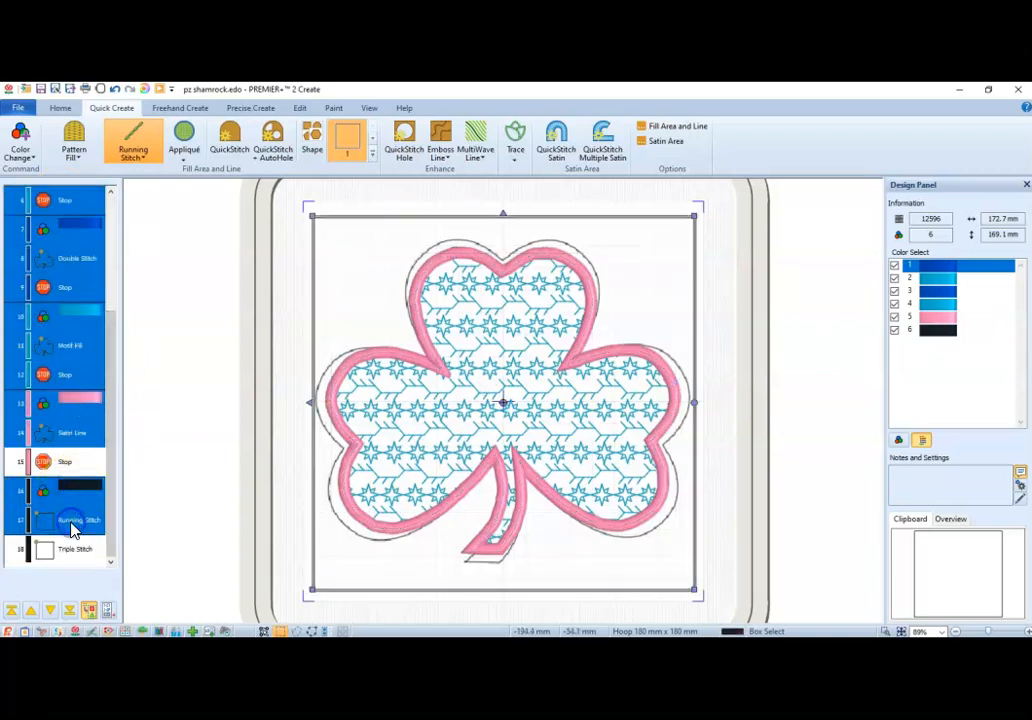
{"action": "right_click", "coordinate": [72, 528]}
{"action": "left_click", "coordinate": [138, 516]}
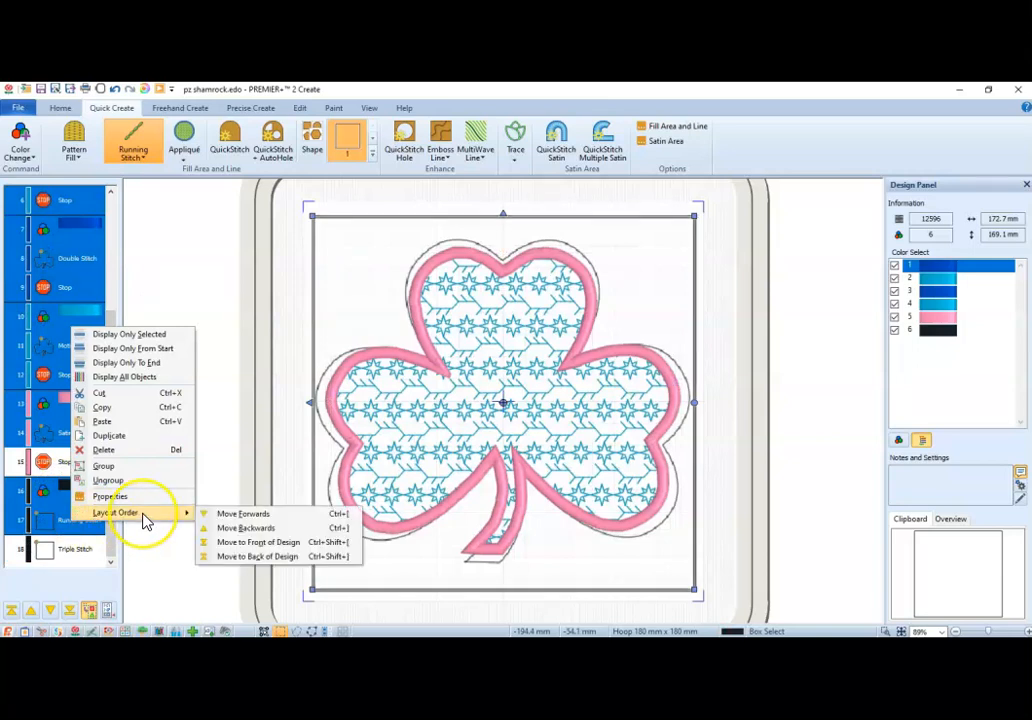
{"action": "left_click", "coordinate": [270, 557]}
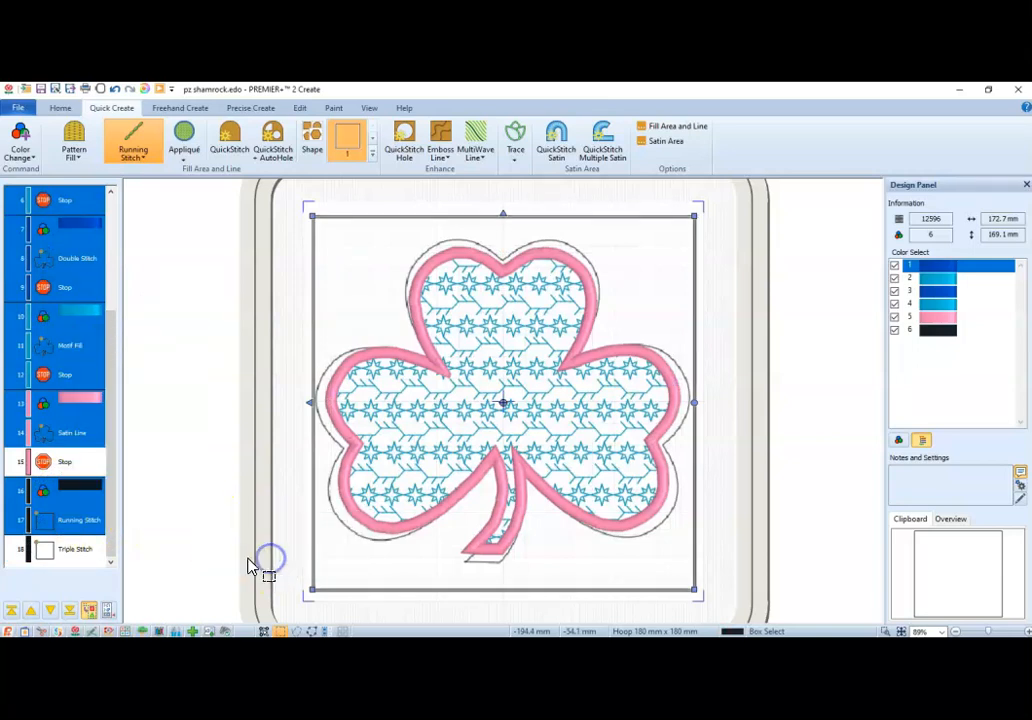
{"action": "left_click_drag", "start_coordinate": [110, 334], "coordinate": [113, 200]}
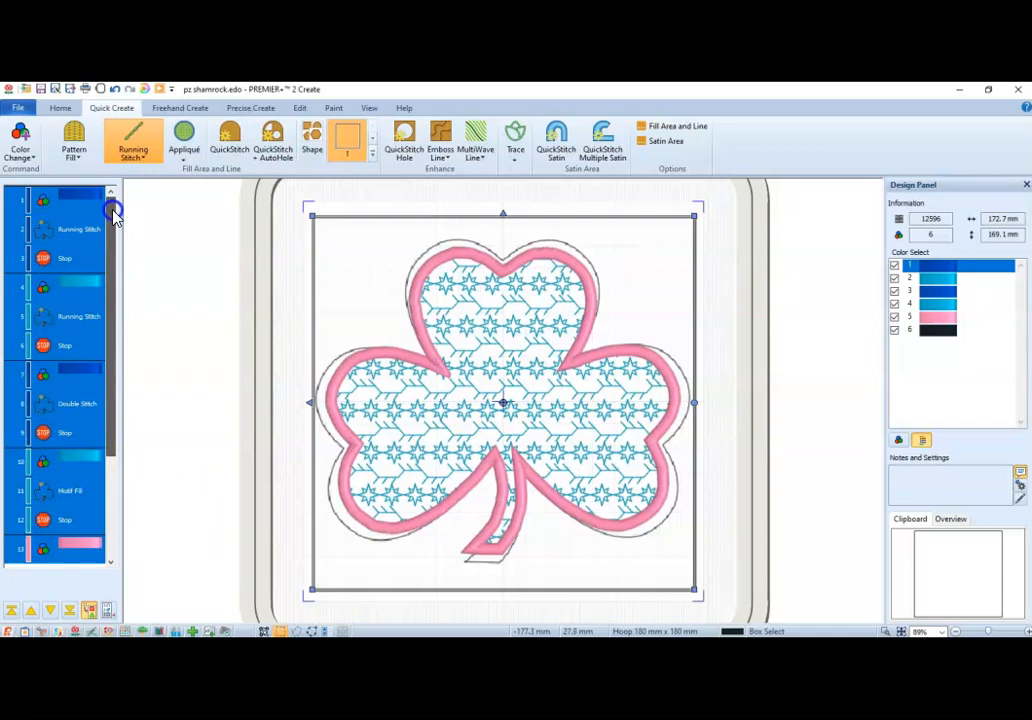
{"action": "left_click_drag", "start_coordinate": [113, 218], "coordinate": [113, 455]}
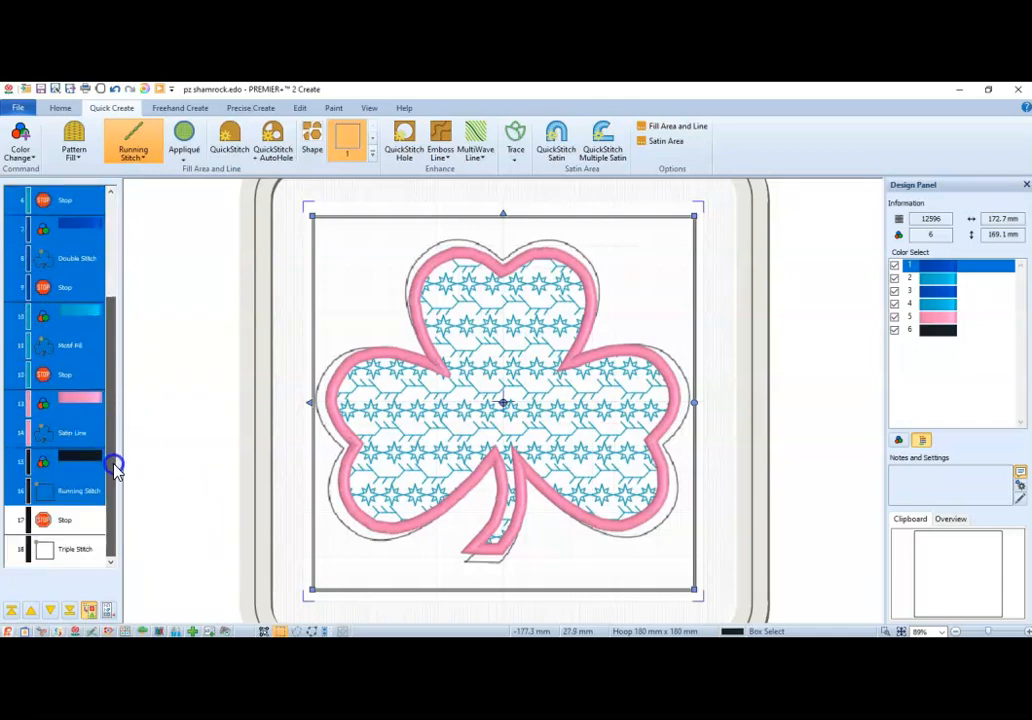
Copy the black color change, Running Stitch square and Stop, and paste them at the start of the design.
{"action": "left_click", "coordinate": [73, 535]}
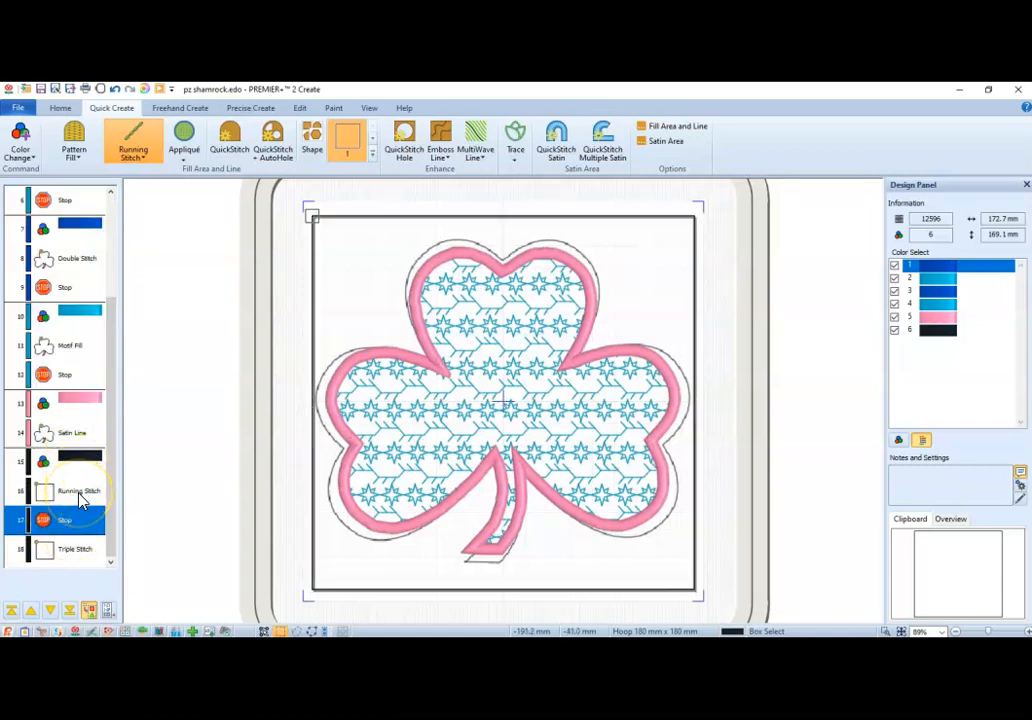
{"action": "left_click", "coordinate": [80, 492]}
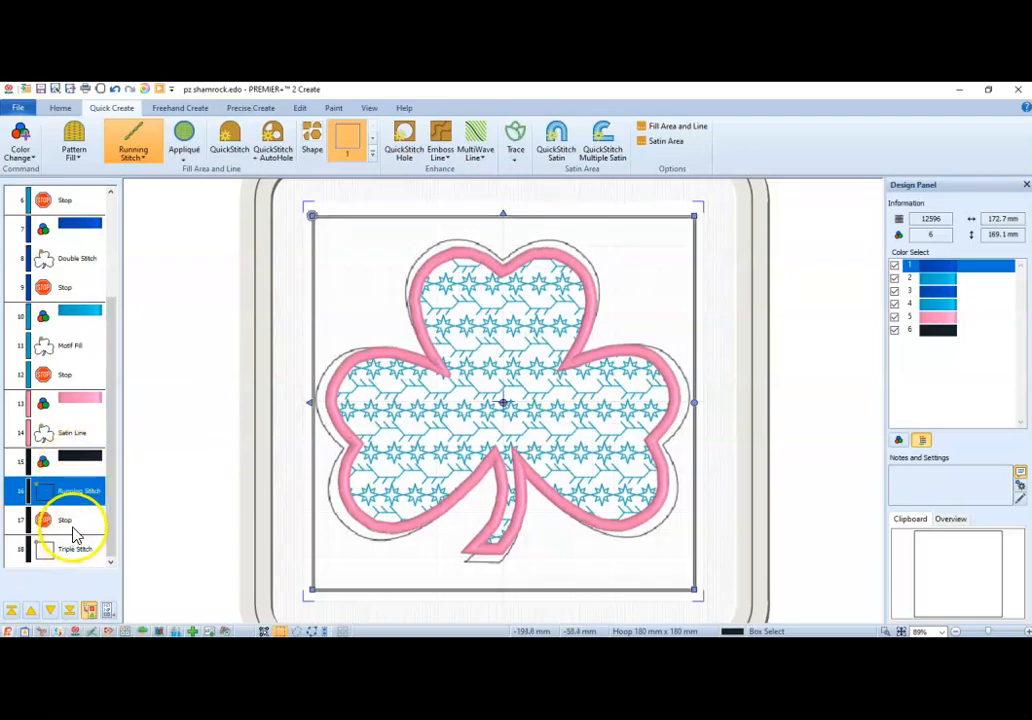
{"action": "left_click_drag", "start_coordinate": [71, 528], "coordinate": [81, 474]}
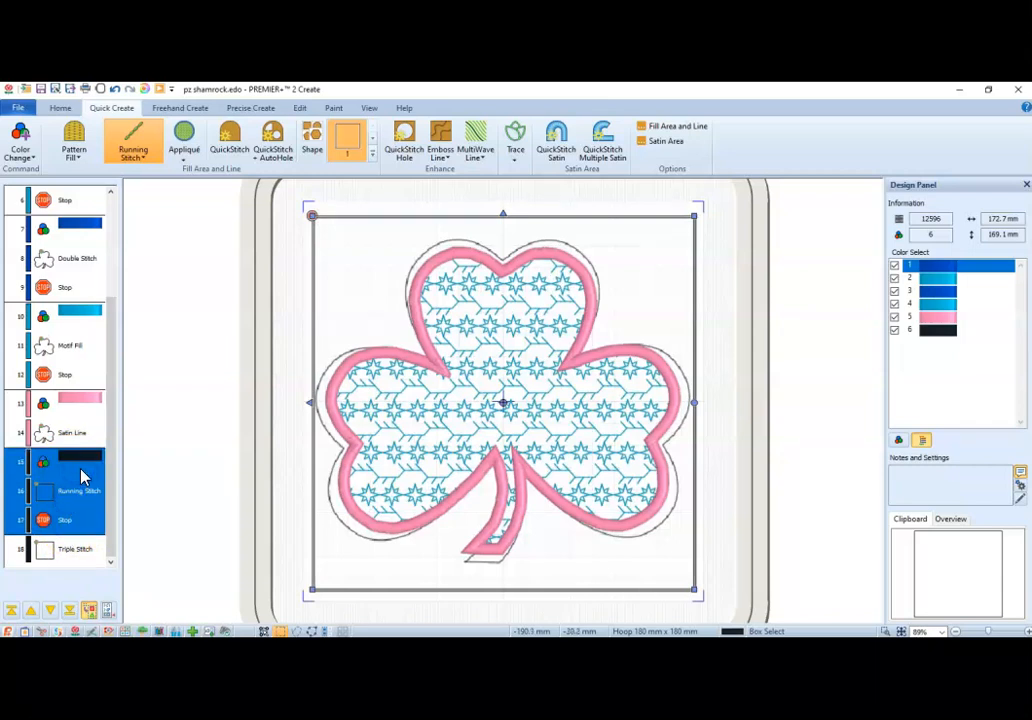
{"action": "left_click_drag", "start_coordinate": [108, 432], "coordinate": [118, 257]}
{"action": "left_click", "coordinate": [81, 200]}
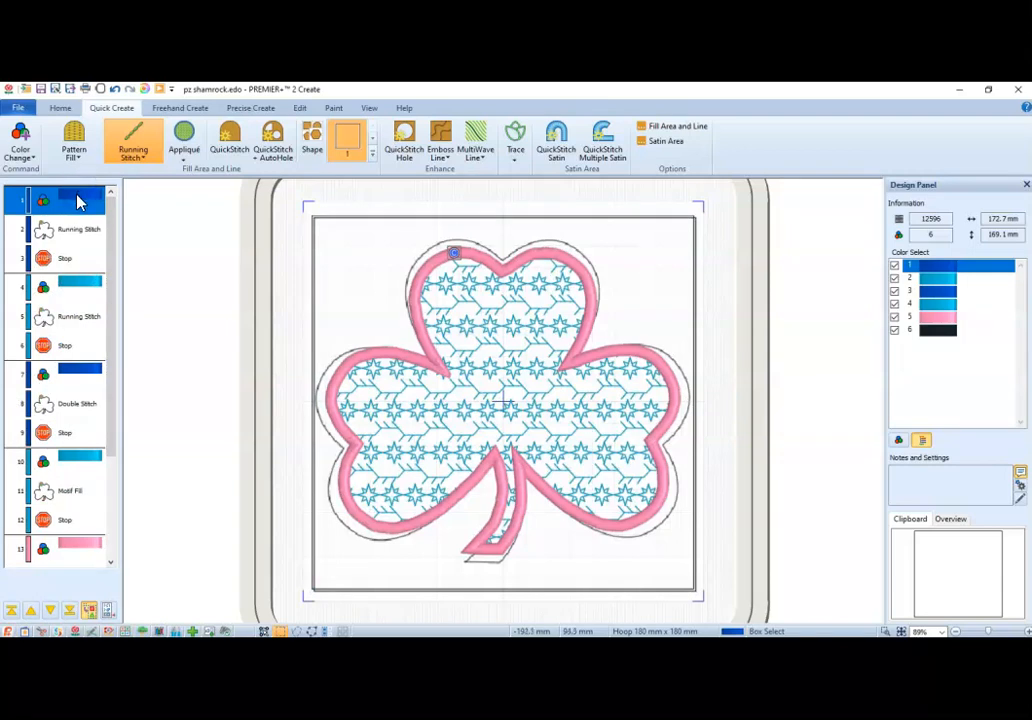
{"action": "key", "text": "ctrl+v"}
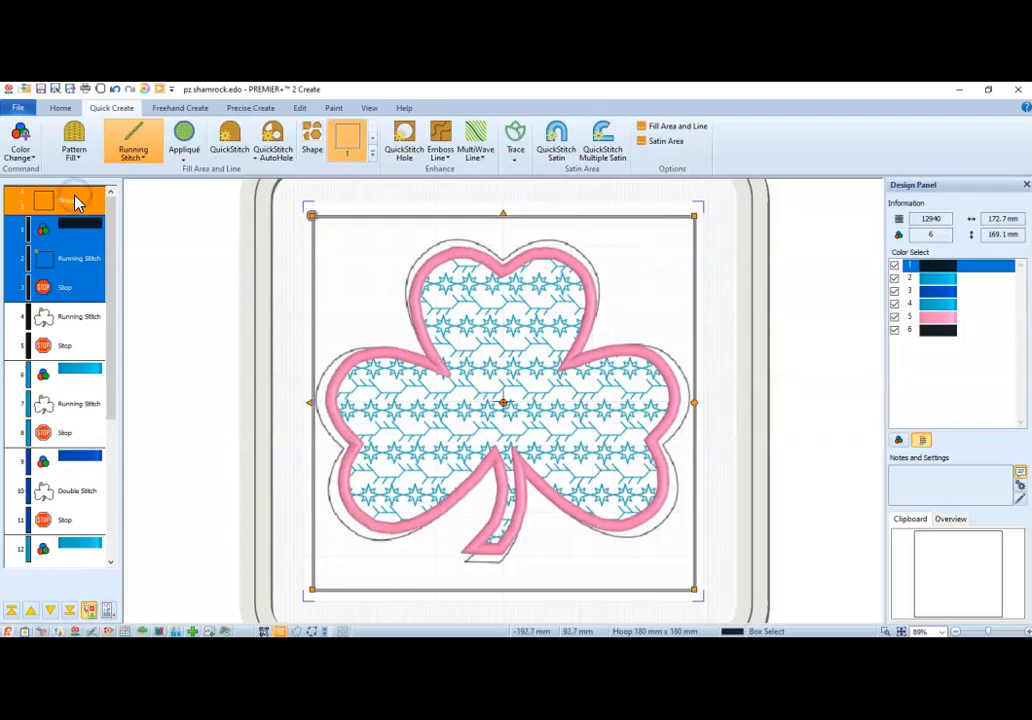
Check the color change, Running Stitch square and Stop inside the pasted group at the start of the design.
{"action": "left_click_drag", "start_coordinate": [75, 200], "coordinate": [81, 304]}
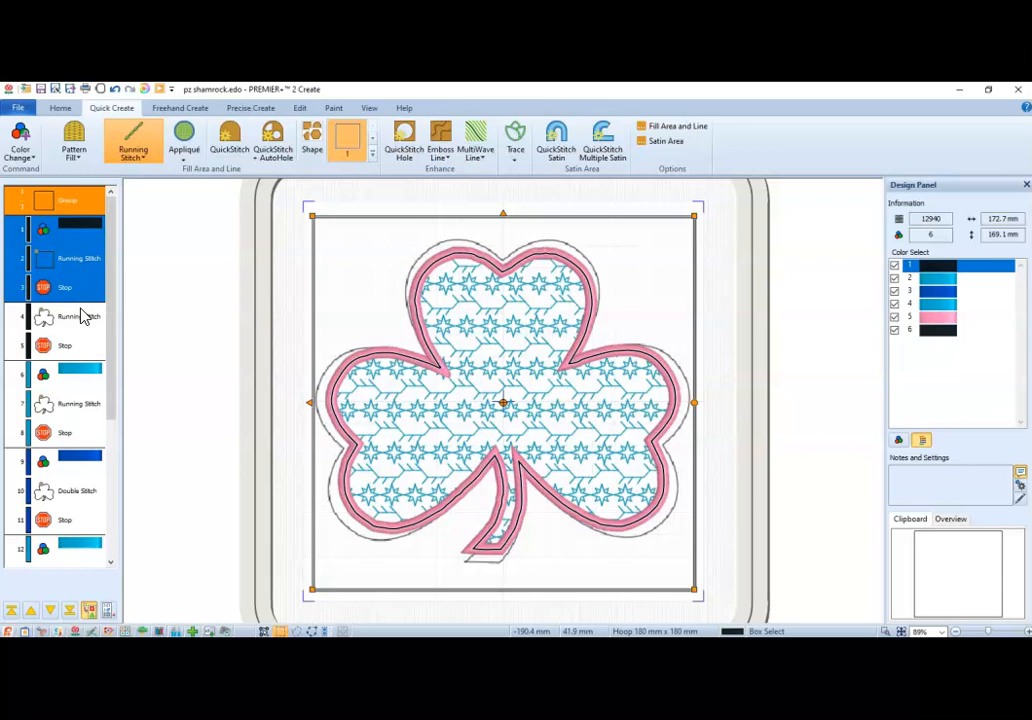
{"action": "left_click", "coordinate": [84, 290]}
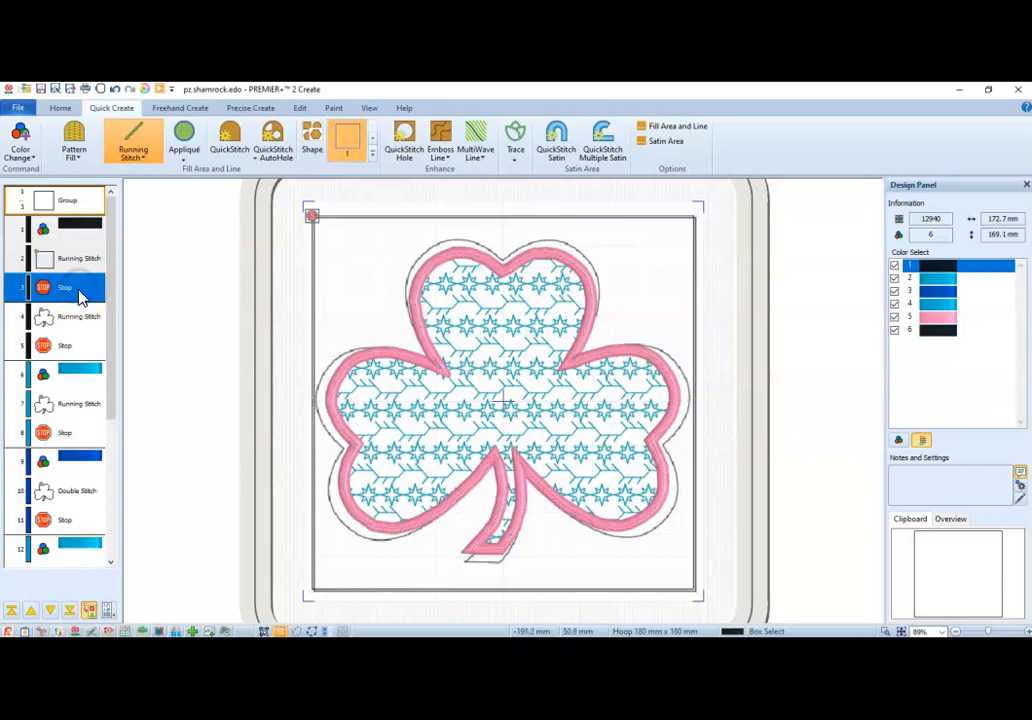
{"action": "left_click", "coordinate": [80, 262], "text": "ctrl"}
{"action": "left_click", "coordinate": [83, 233], "text": "ctrl"}
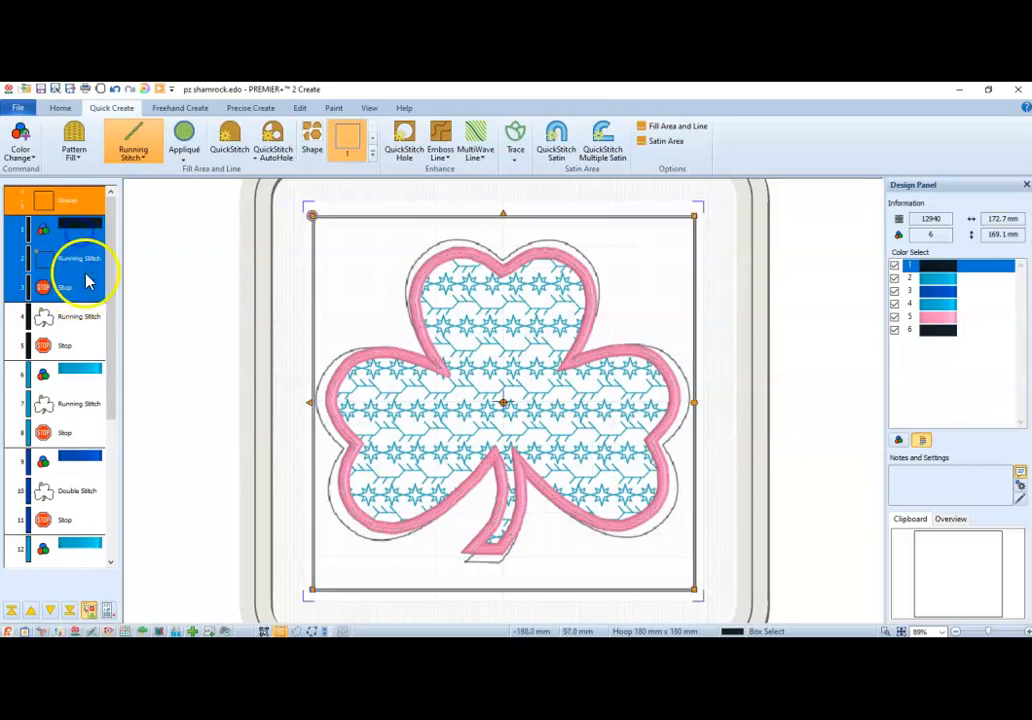
{"action": "left_click", "coordinate": [82, 195]}
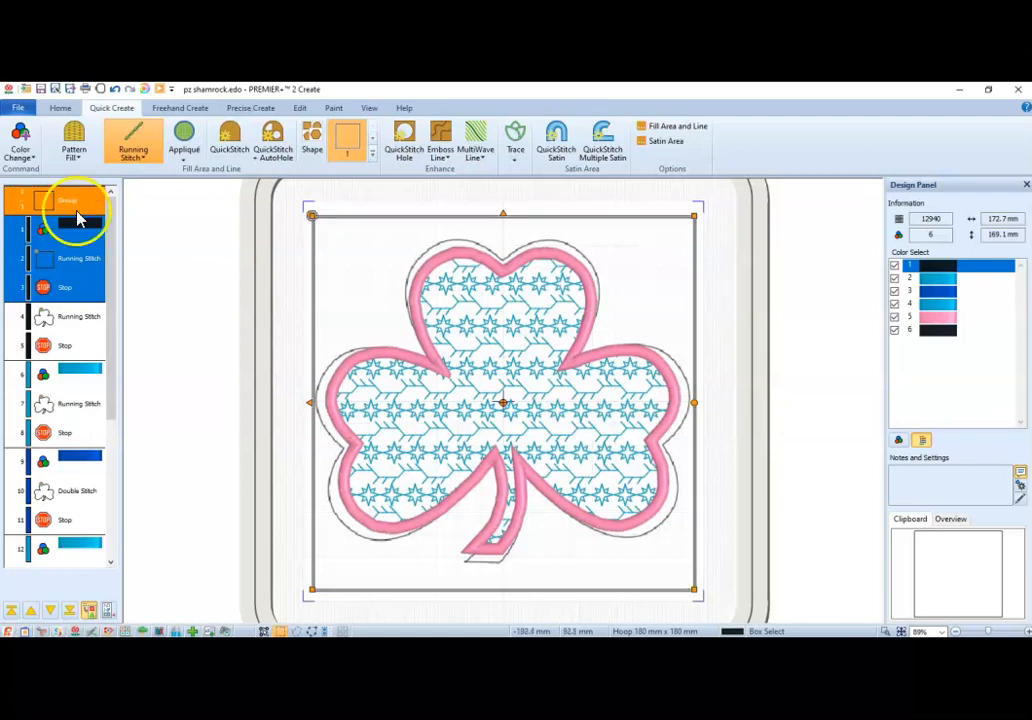
{"action": "left_click", "coordinate": [76, 258]}
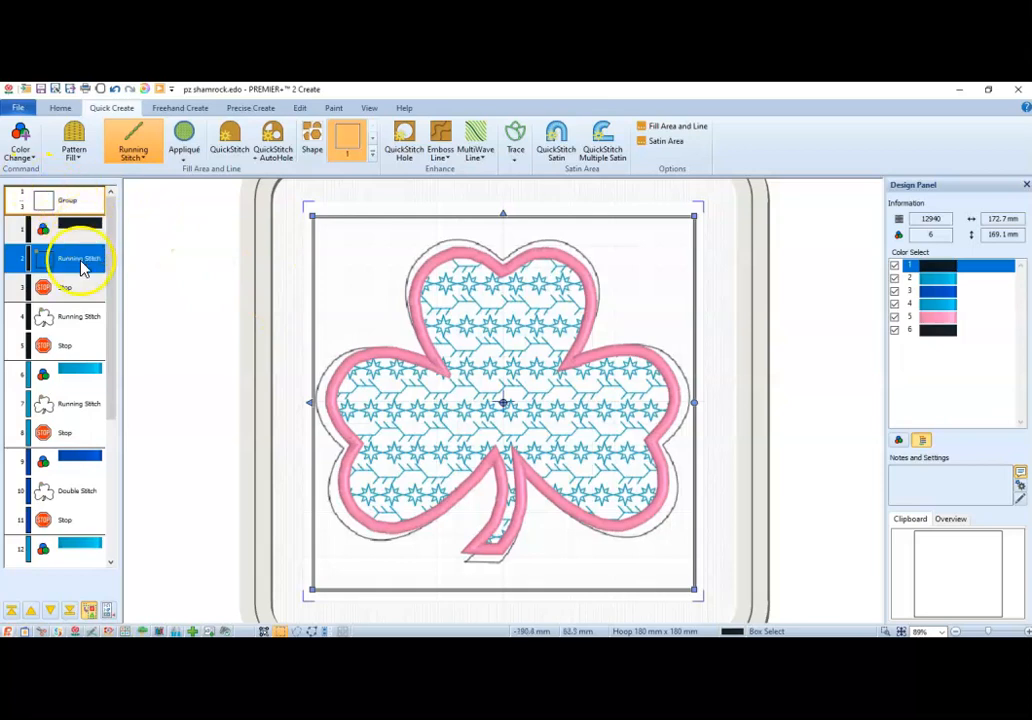
Group the shamrock objects from the first black Running Stitch outline through the pink Satin Line.
{"action": "left_click", "coordinate": [81, 318]}
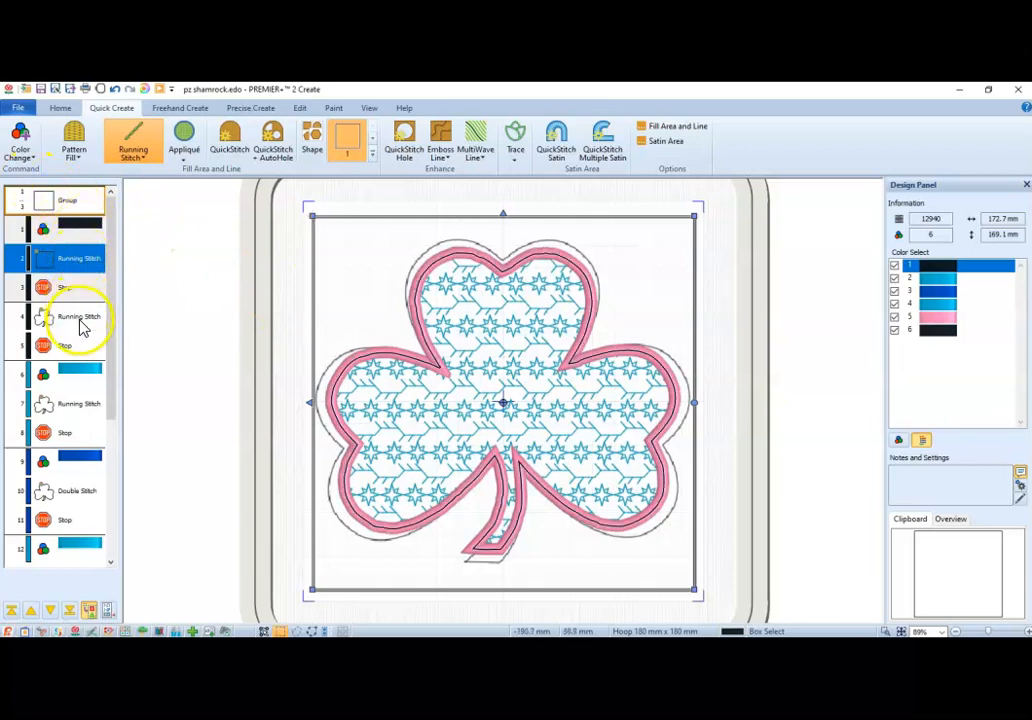
{"action": "scroll", "coordinate": [110, 320], "scroll_direction": "down", "scroll_amount": 5}
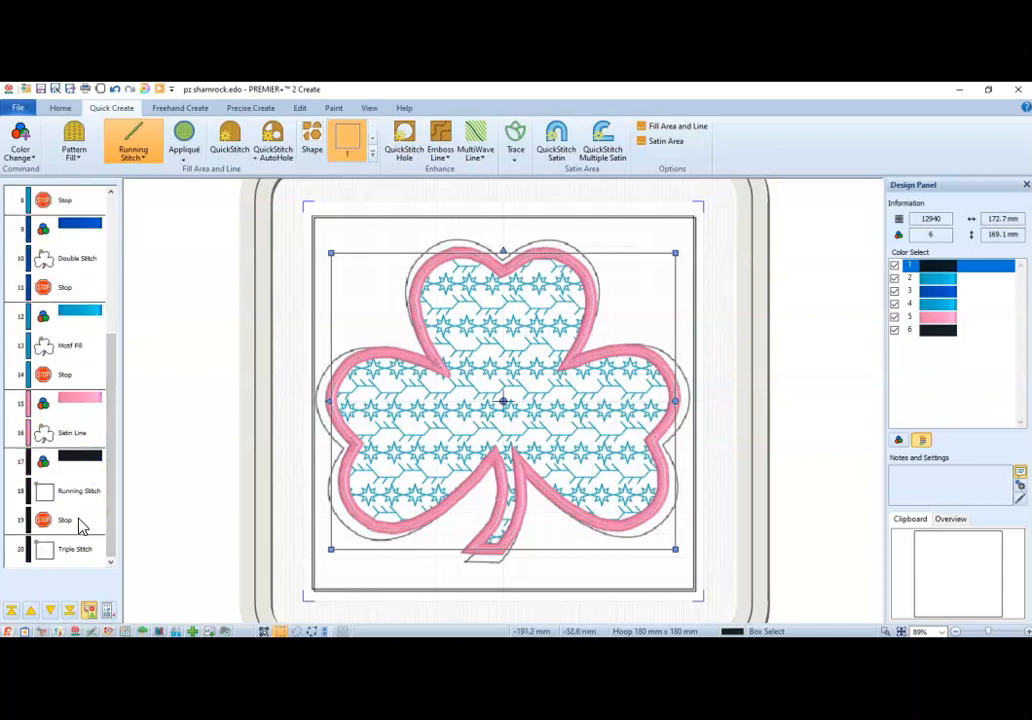
{"action": "left_click", "coordinate": [78, 522], "text": "shift"}
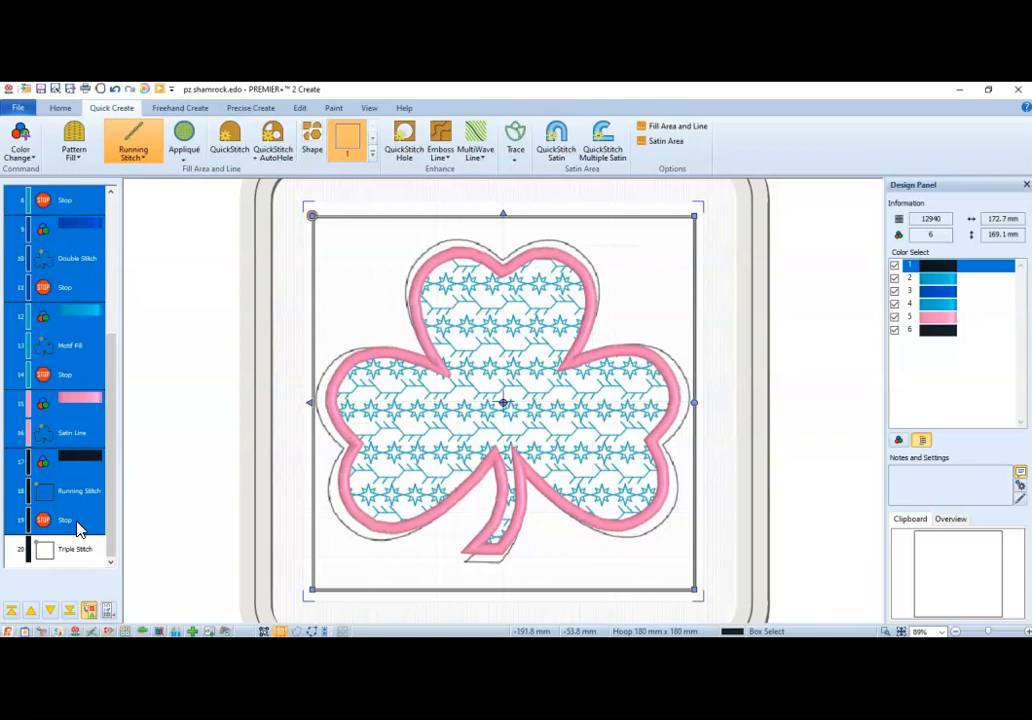
{"action": "left_click", "coordinate": [79, 447], "text": "shift"}
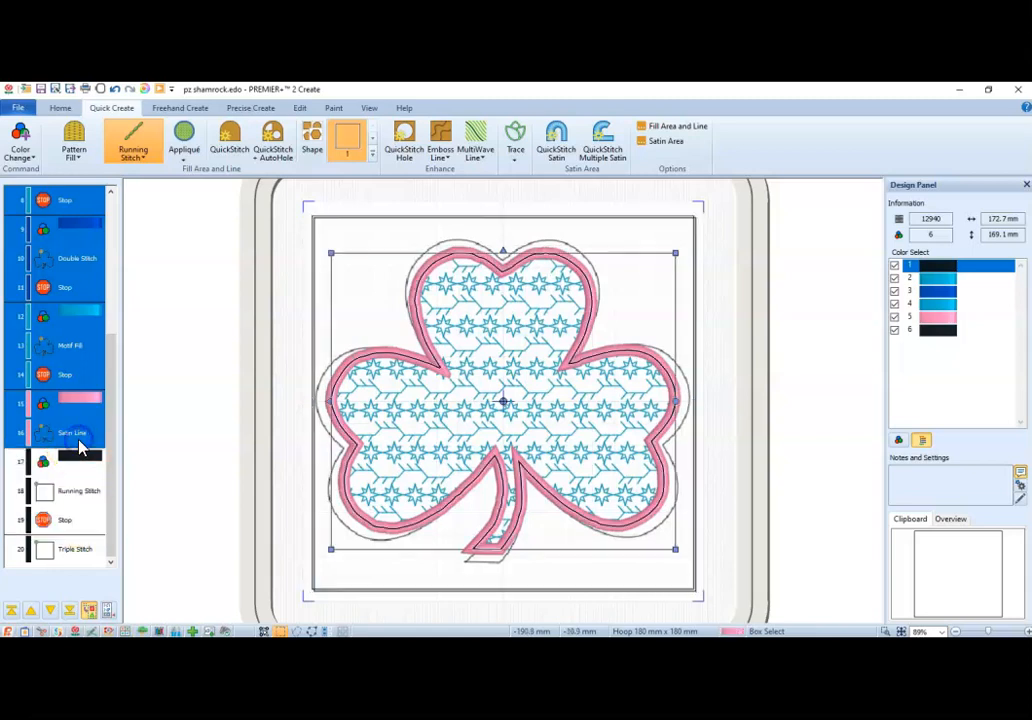
{"action": "right_click", "coordinate": [79, 447]}
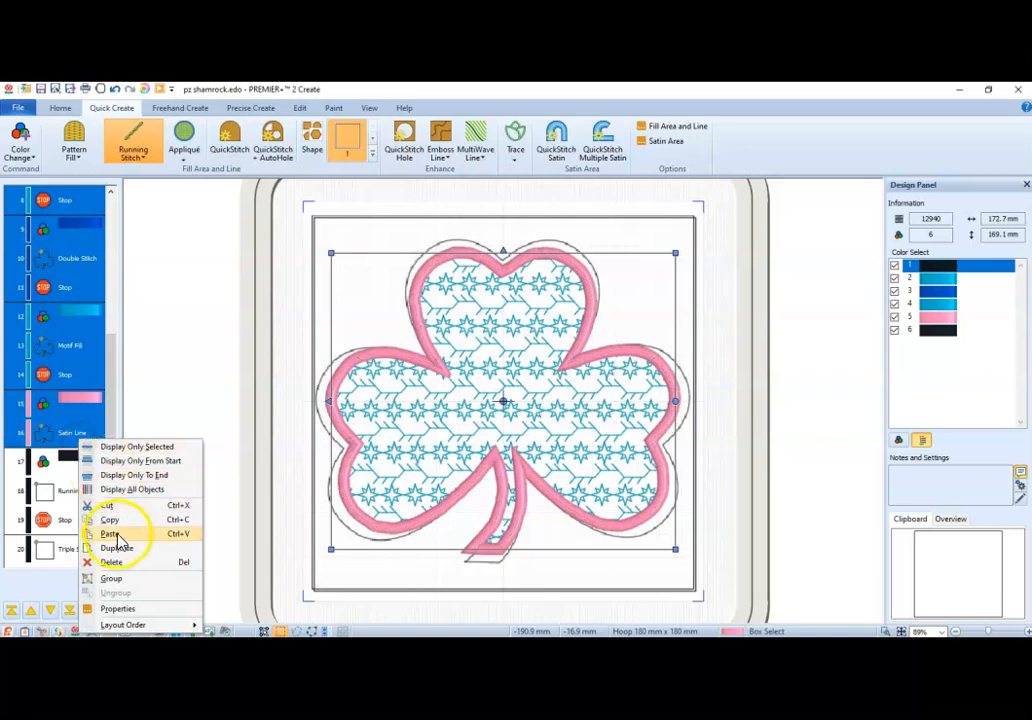
{"action": "left_click", "coordinate": [134, 580]}
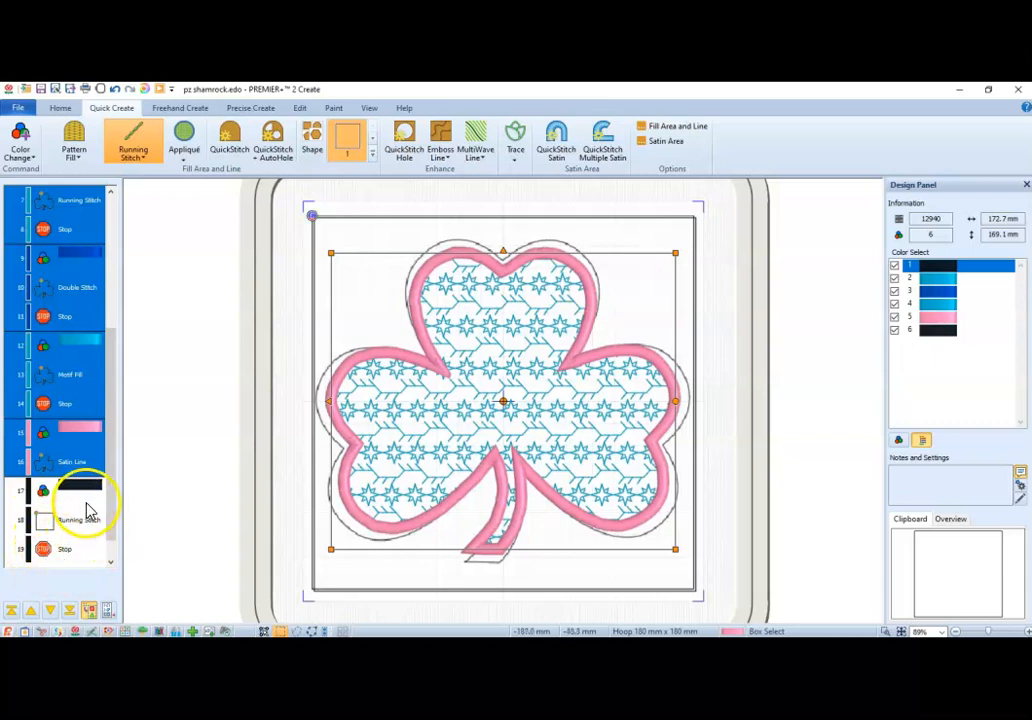
Delete the group with the color change, Running Stitch square and Stop at the start of the design.
{"action": "left_click_drag", "start_coordinate": [110, 509], "coordinate": [110, 343]}
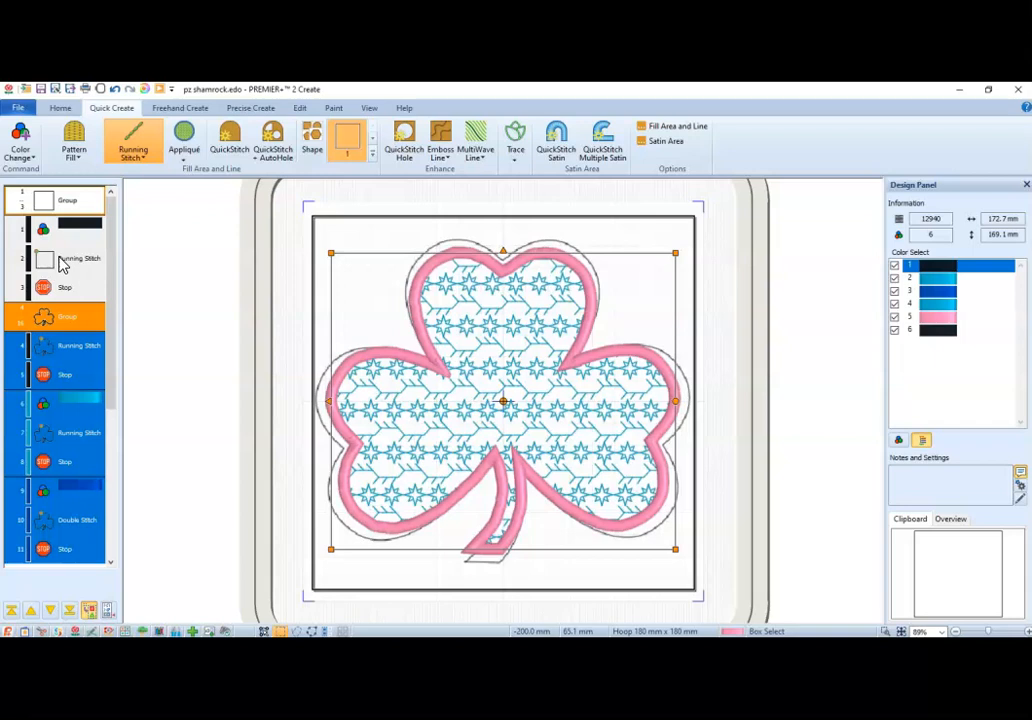
{"action": "left_click", "coordinate": [69, 293]}
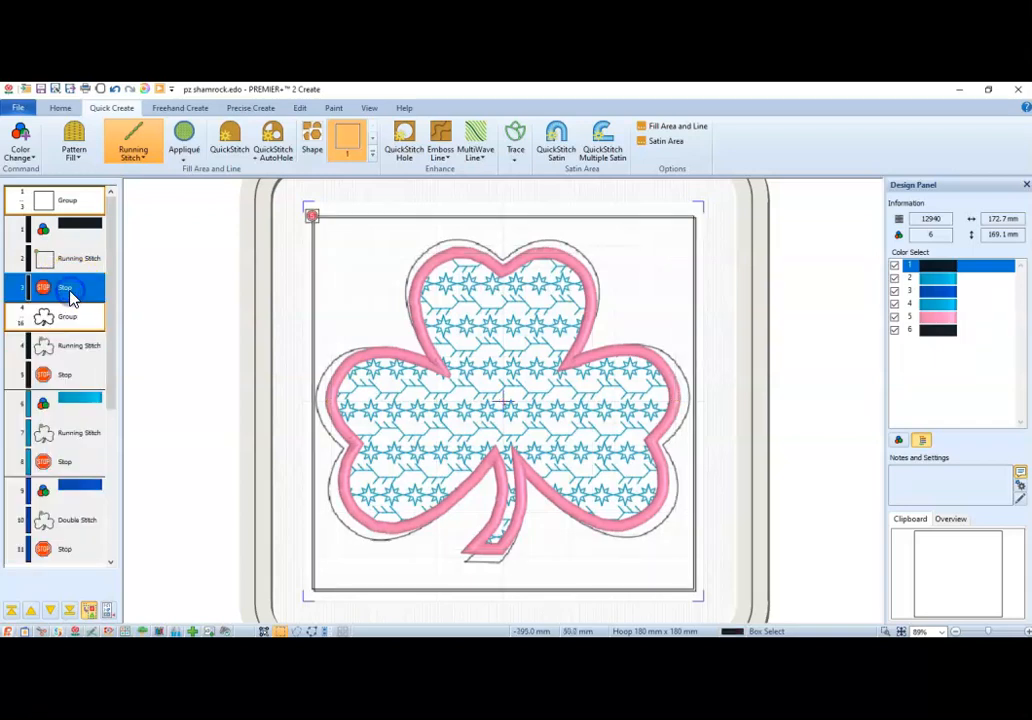
{"action": "left_click", "coordinate": [69, 262], "text": "ctrl"}
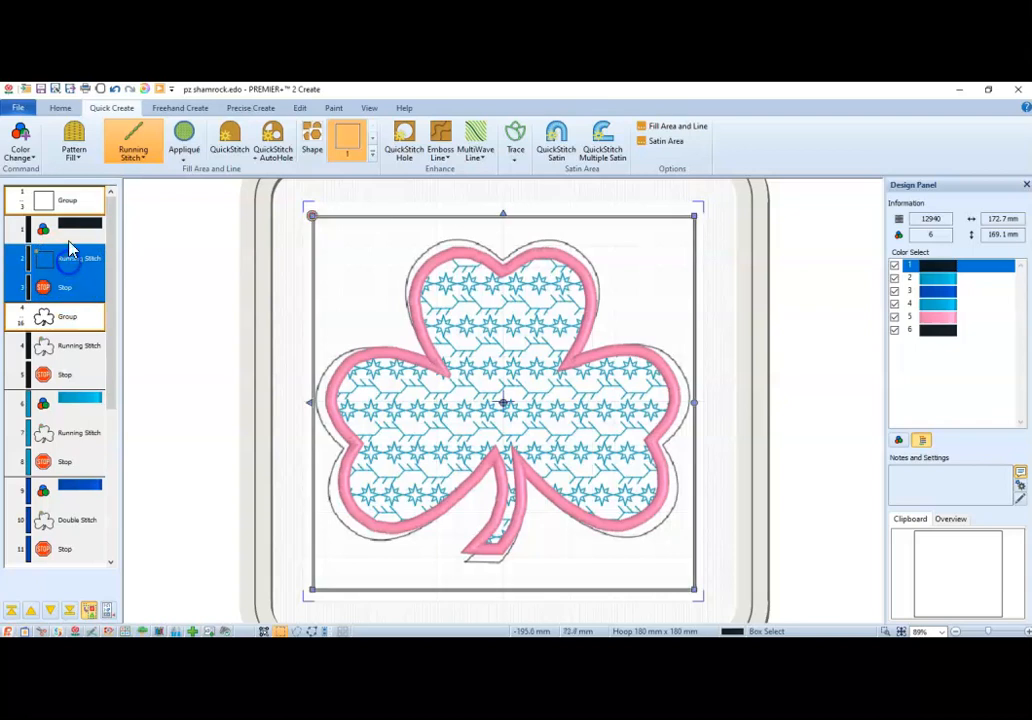
{"action": "left_click", "coordinate": [70, 232], "text": "ctrl"}
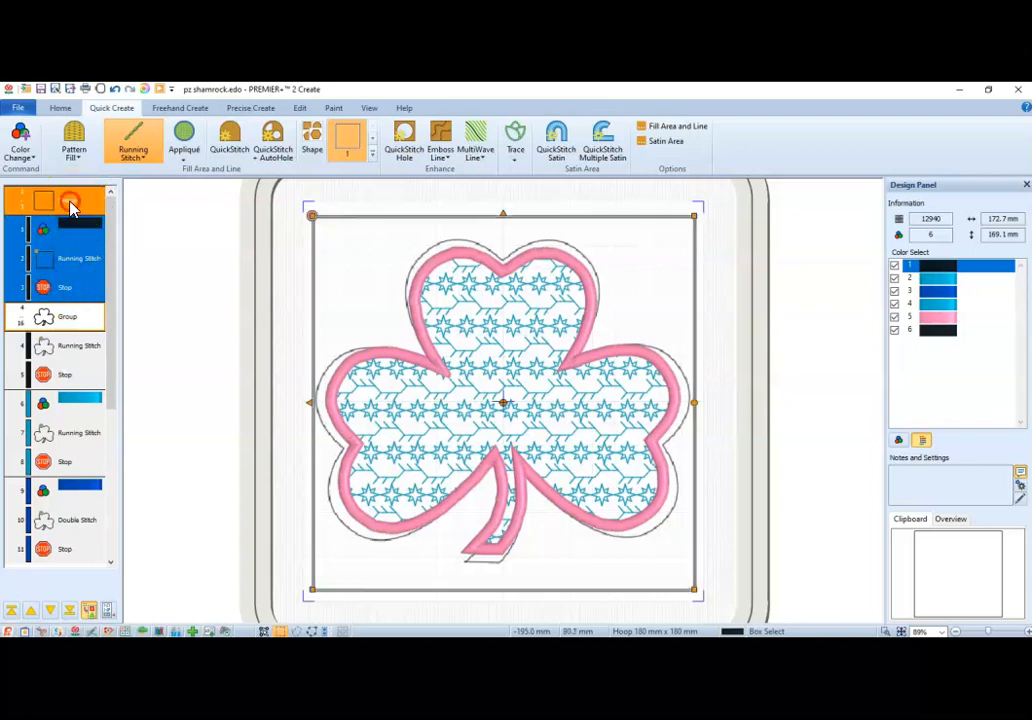
{"action": "right_click", "coordinate": [70, 202]}
{"action": "left_click", "coordinate": [108, 324]}
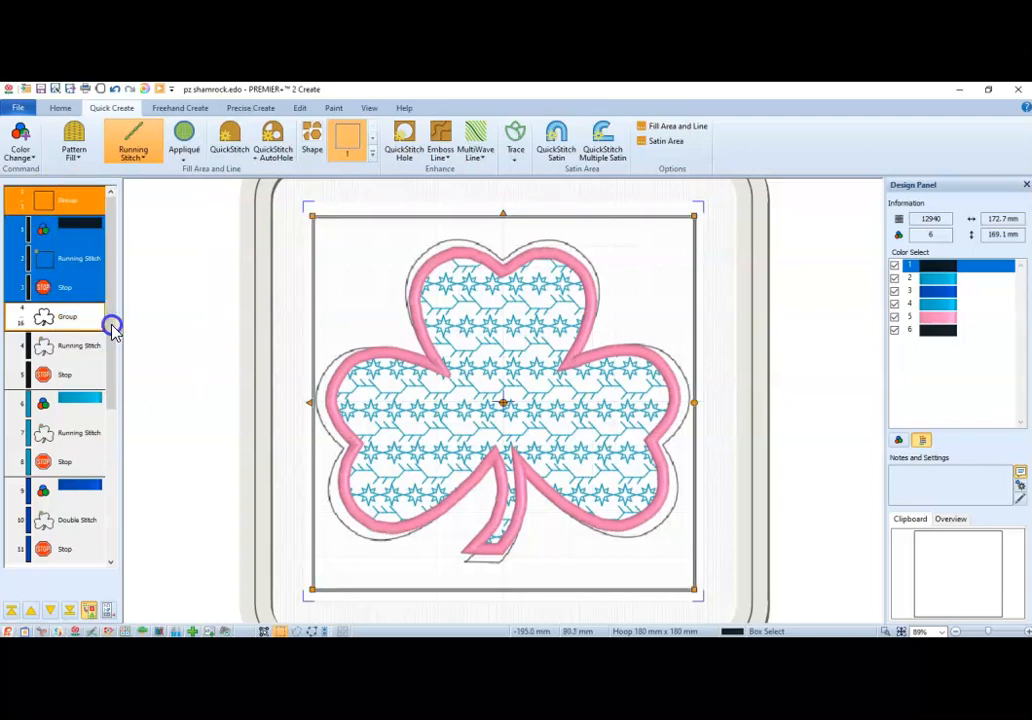
{"action": "left_click", "coordinate": [188, 291]}
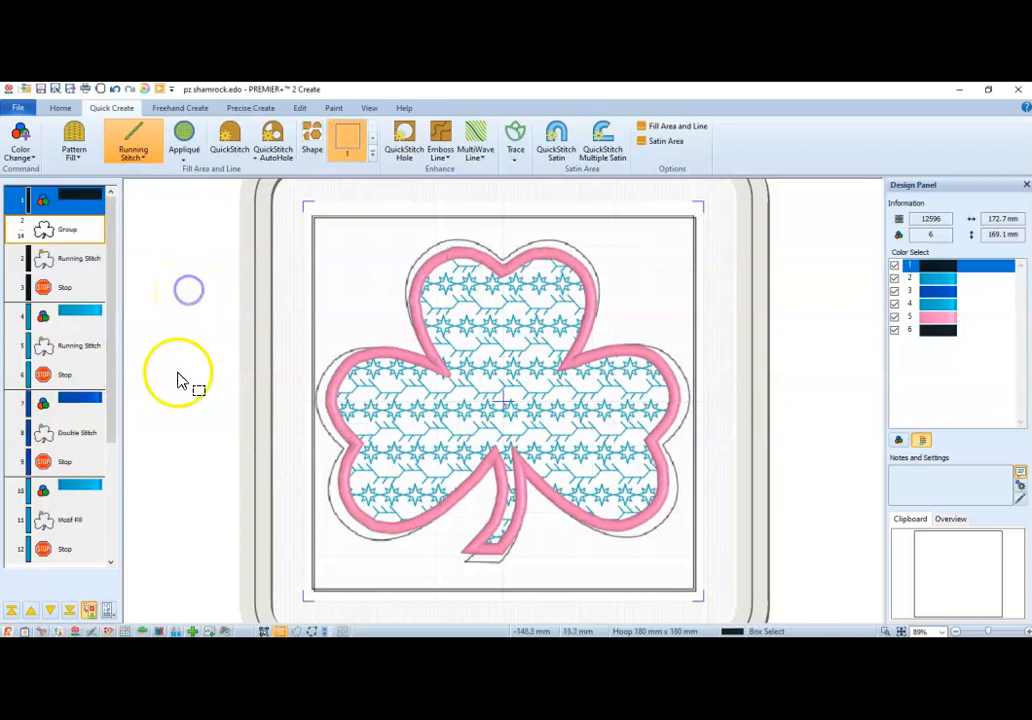
Save the design and export it to the Desktop as pz shamrockExported.vp3 in Husqvarna Viking / Pfaff format, replacing the existing file.
{"action": "left_click", "coordinate": [41, 89]}
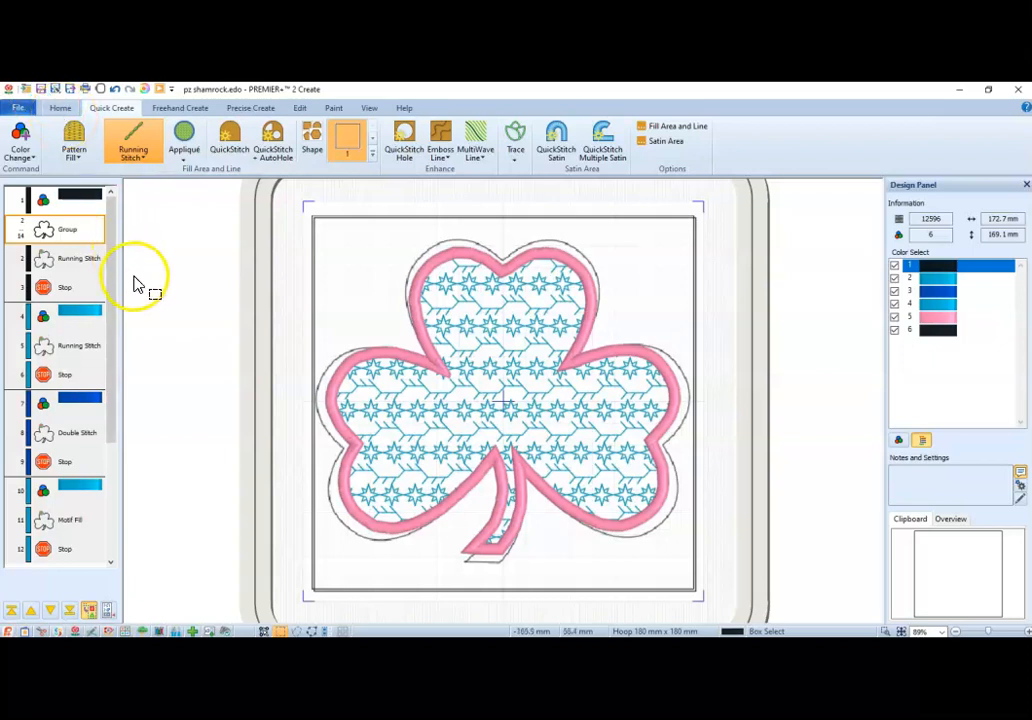
{"action": "left_click", "coordinate": [18, 107]}
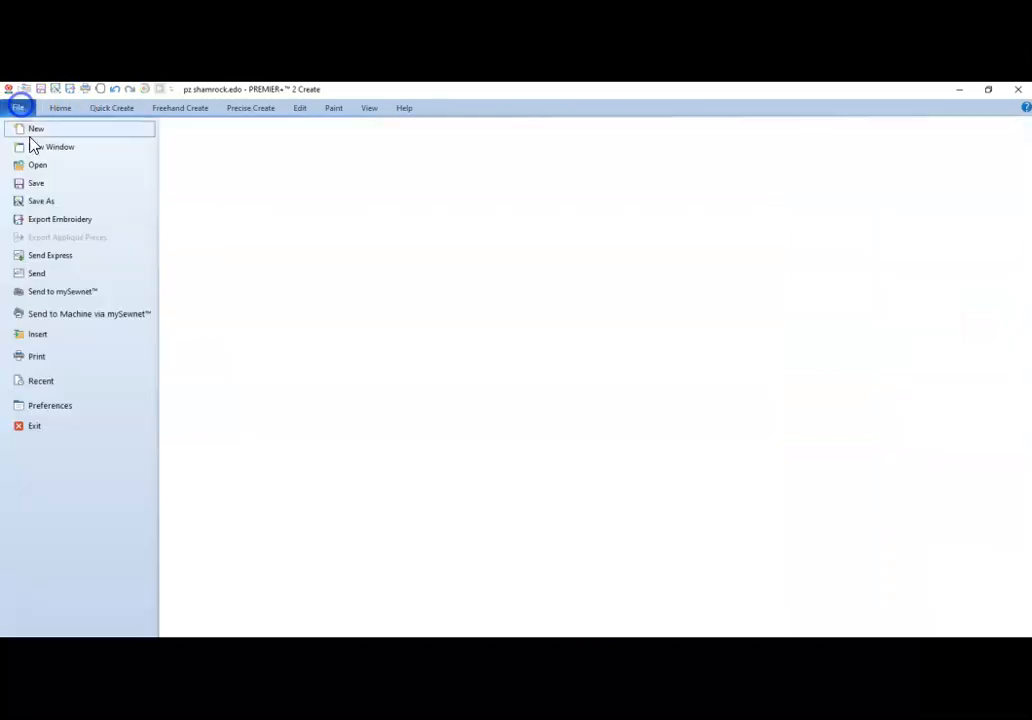
{"action": "left_click", "coordinate": [55, 221]}
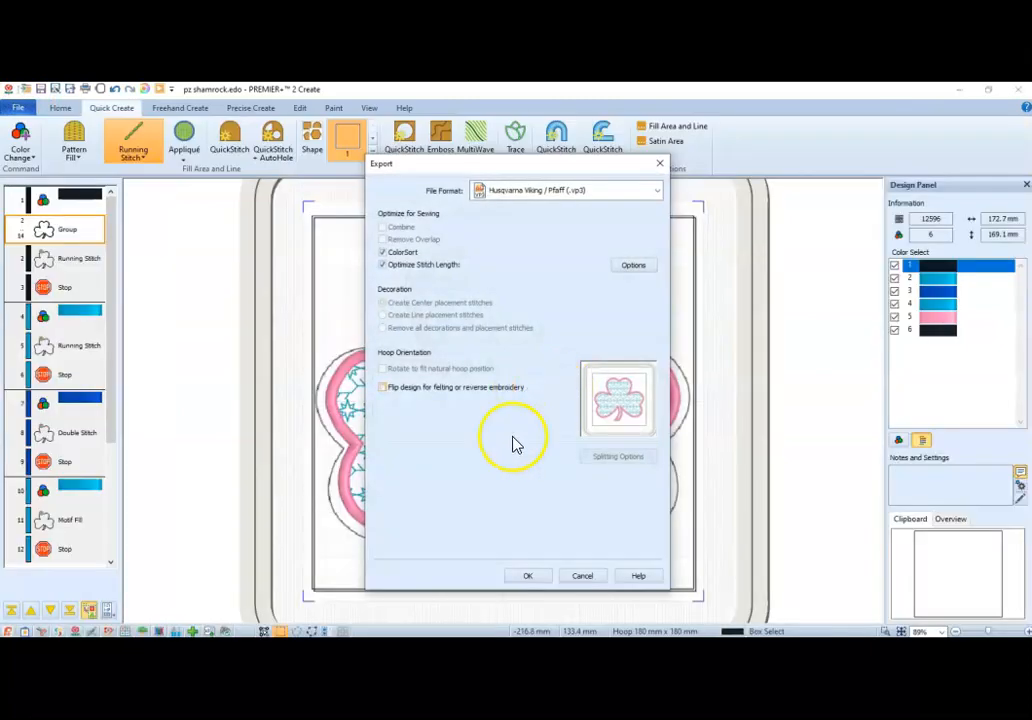
{"action": "left_click", "coordinate": [527, 578]}
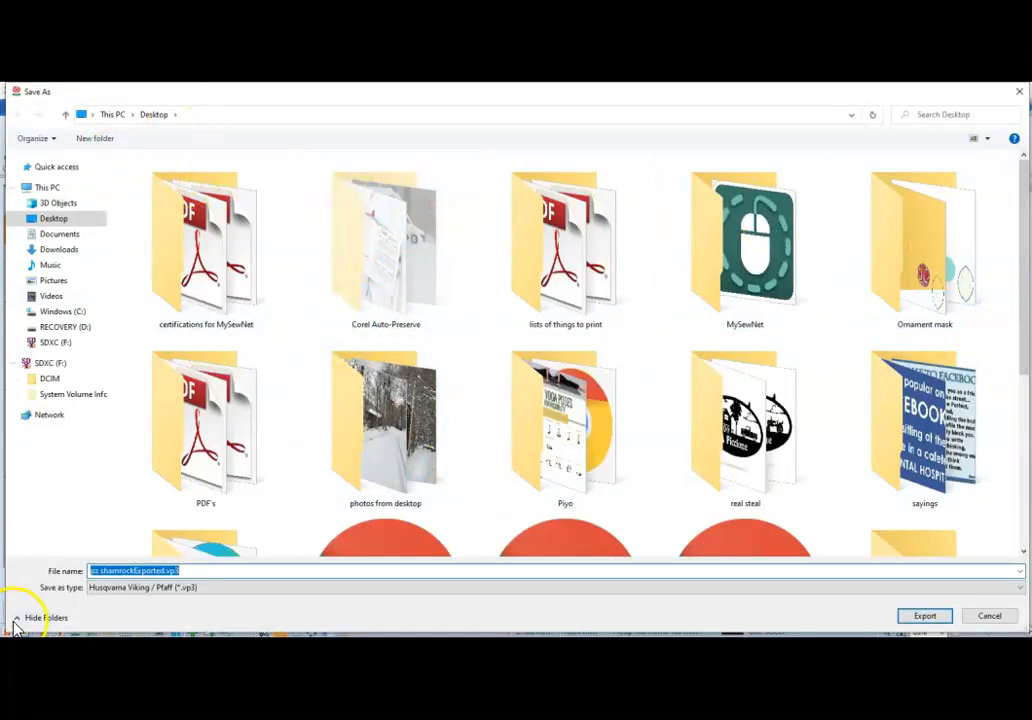
{"action": "left_click", "coordinate": [925, 618]}
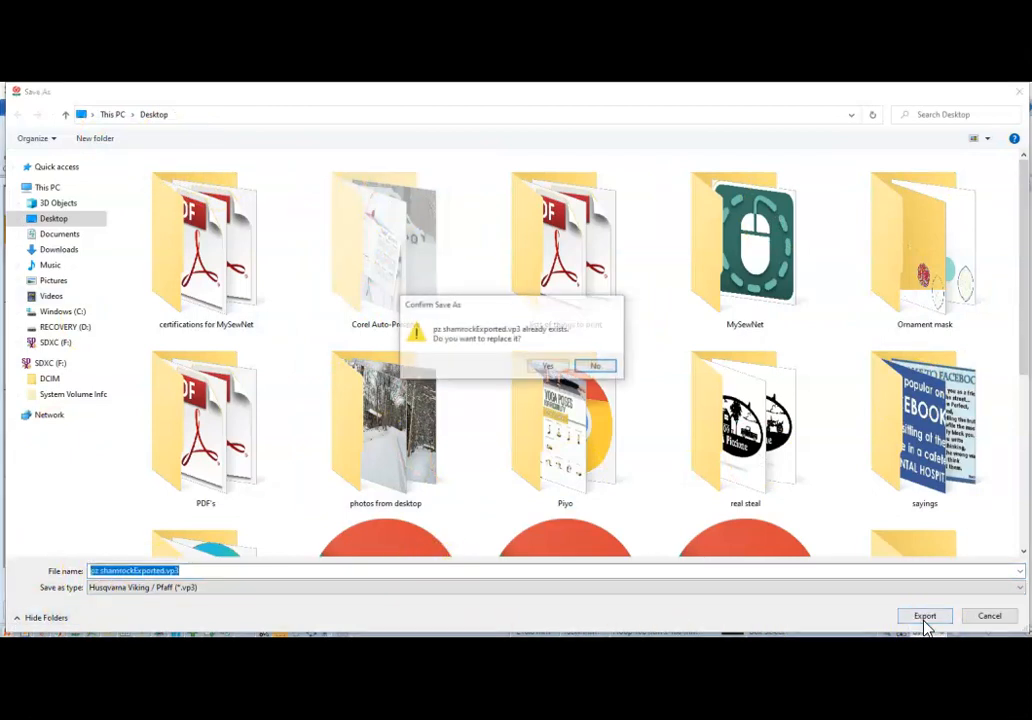
{"action": "left_click", "coordinate": [548, 366]}
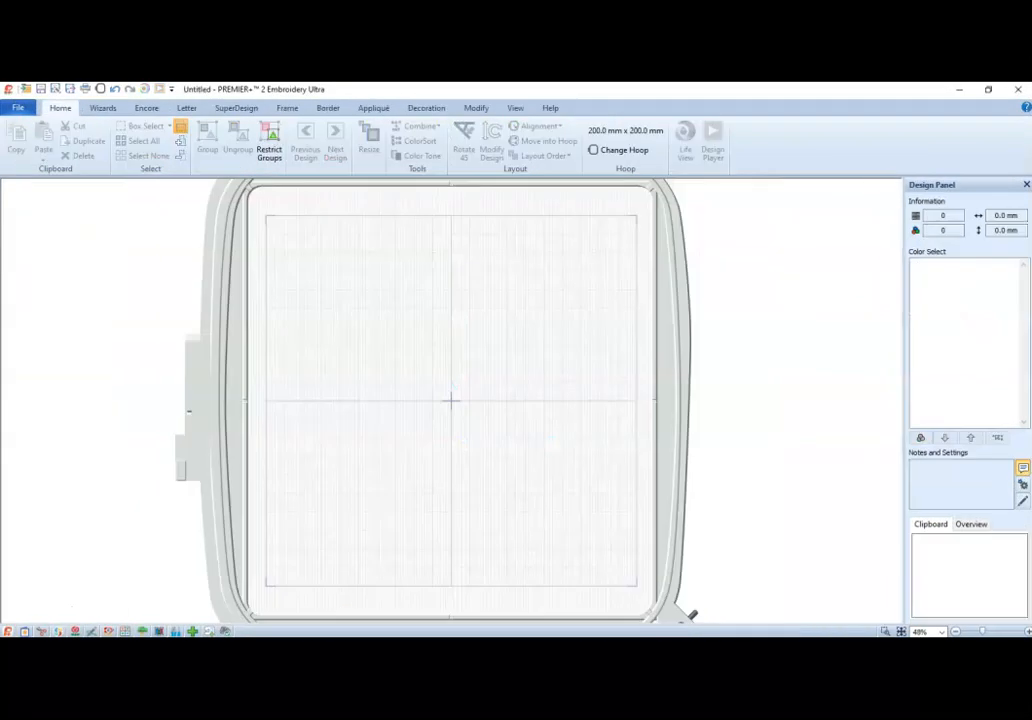
In PREMIER+ 2 Embroidery Ultra, start a Filled Quilt Block; Inner Embroidery in the Quilt Block wizard, accepting shape 2 with 200 mm sides.
{"action": "left_click", "coordinate": [104, 110]}
{"action": "left_click", "coordinate": [315, 143]}
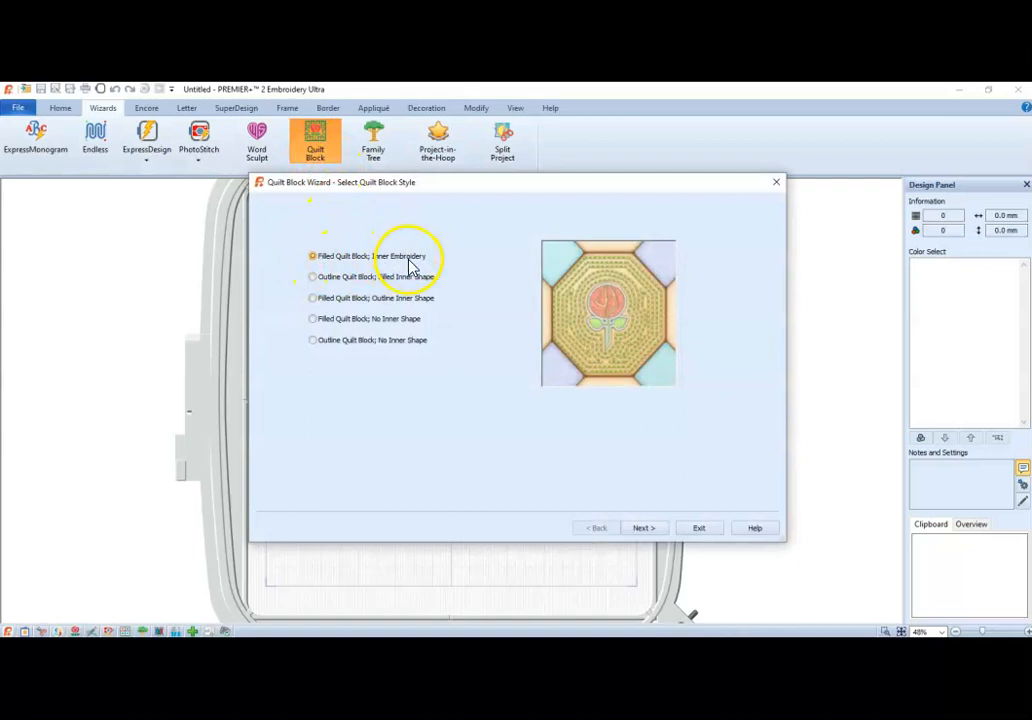
{"action": "left_click", "coordinate": [660, 529]}
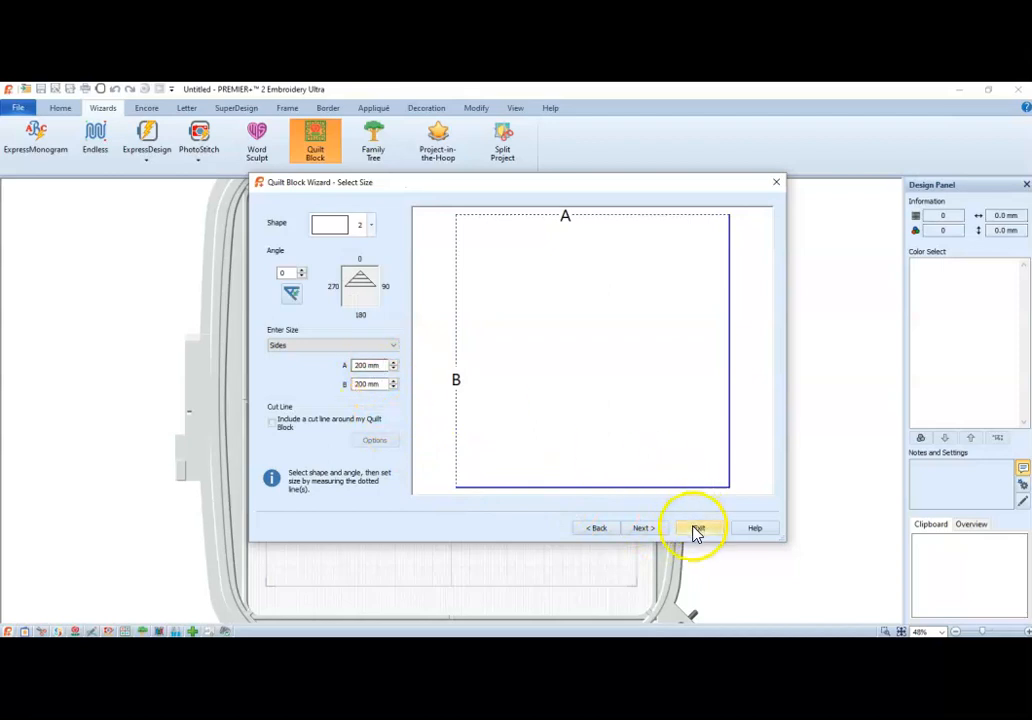
{"action": "left_click", "coordinate": [650, 533]}
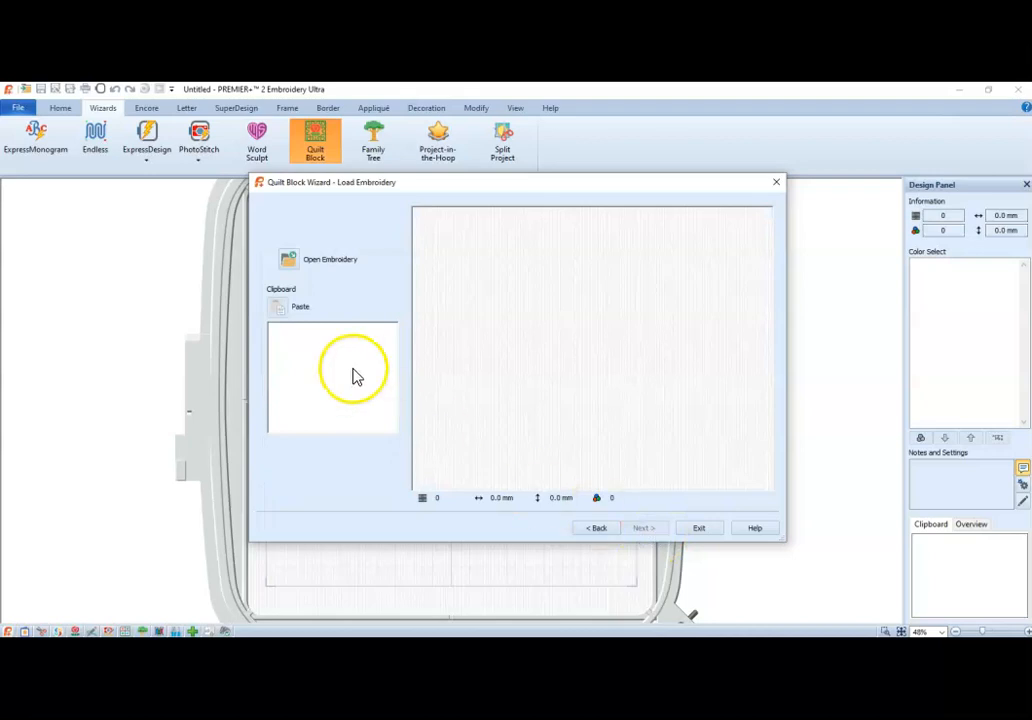
Load pz shamrockExported.vp3 from the Desktop as the quilt block's inner embroidery and continue to its adjustment settings.
{"action": "left_click", "coordinate": [290, 262]}
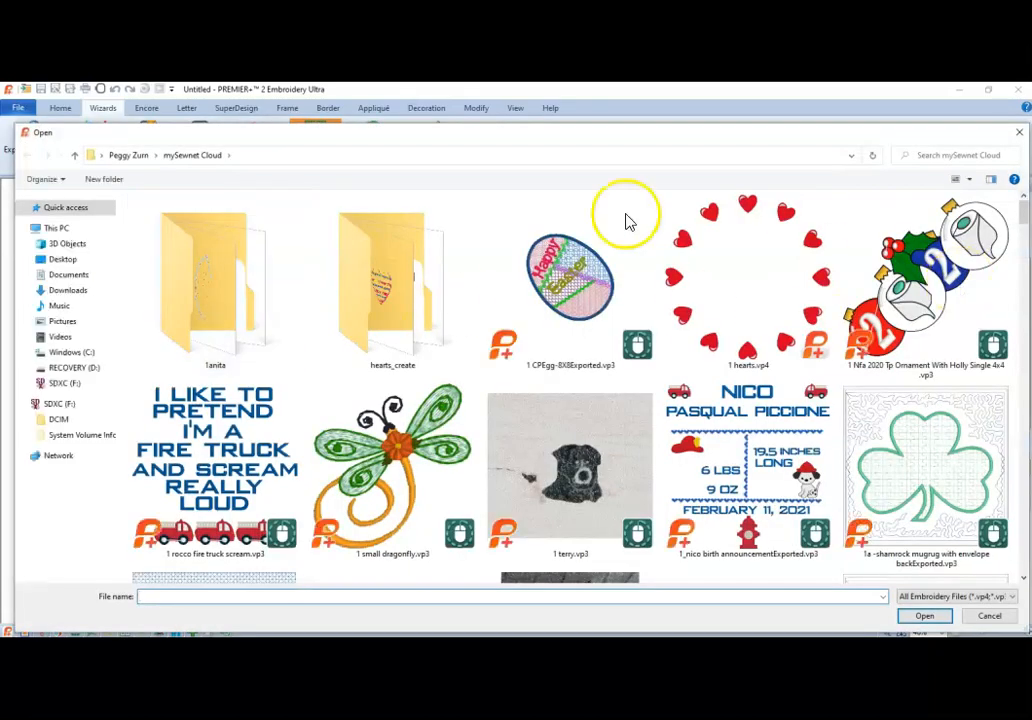
{"action": "left_click", "coordinate": [60, 258]}
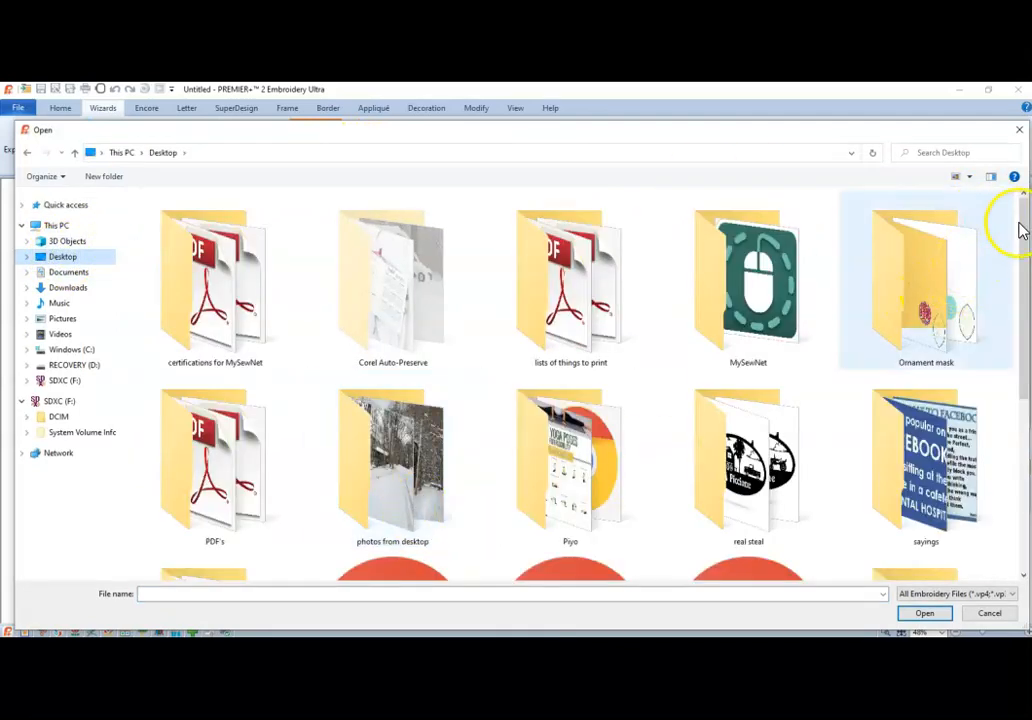
{"action": "left_click_drag", "start_coordinate": [1022, 225], "coordinate": [1025, 342]}
{"action": "left_click_drag", "start_coordinate": [1026, 412], "coordinate": [1026, 449]}
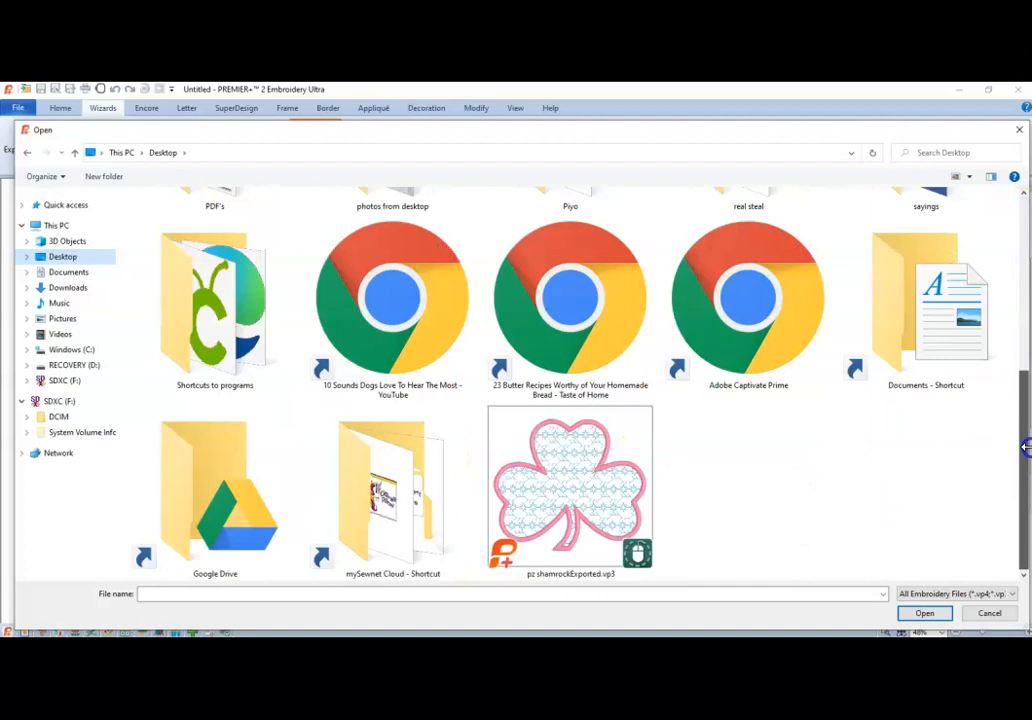
{"action": "double_click", "coordinate": [556, 520]}
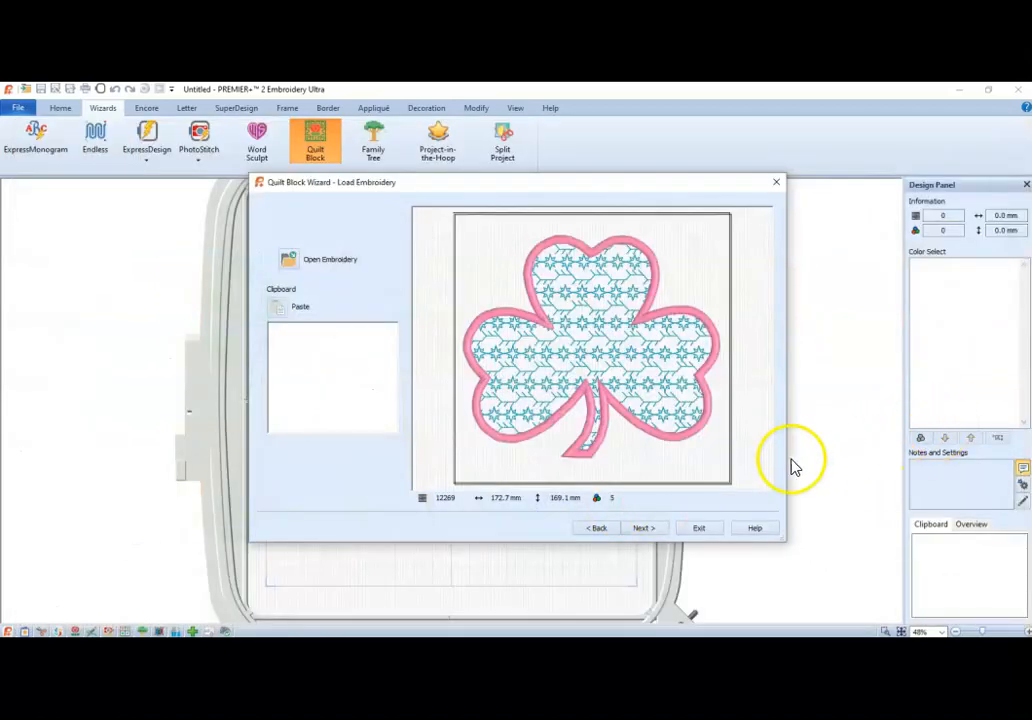
{"action": "left_click", "coordinate": [645, 529]}
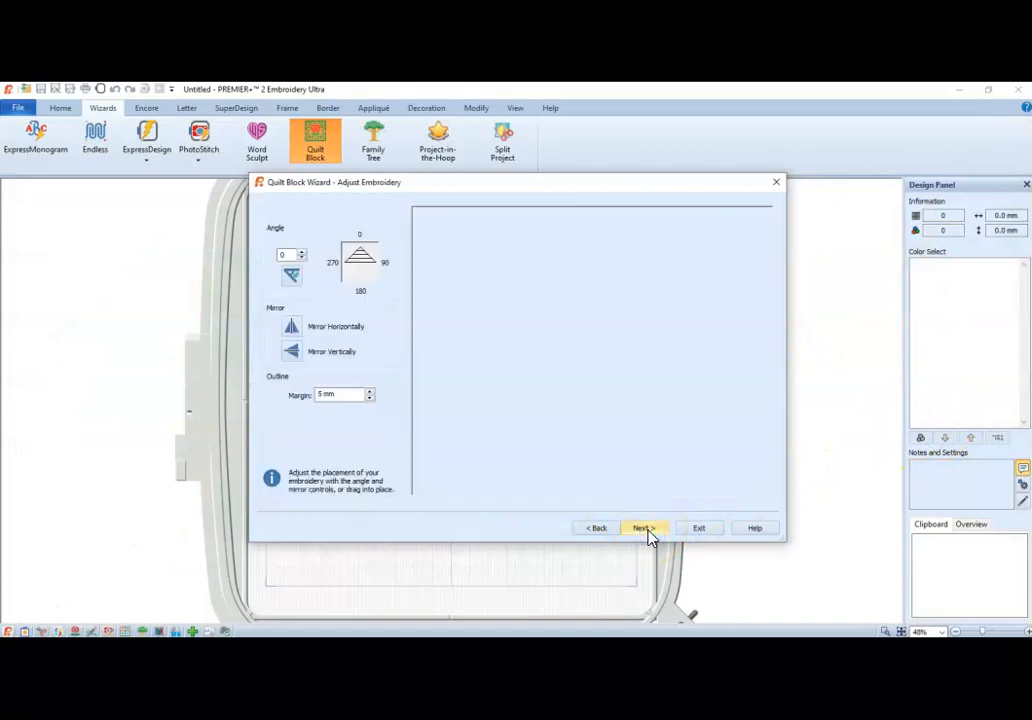
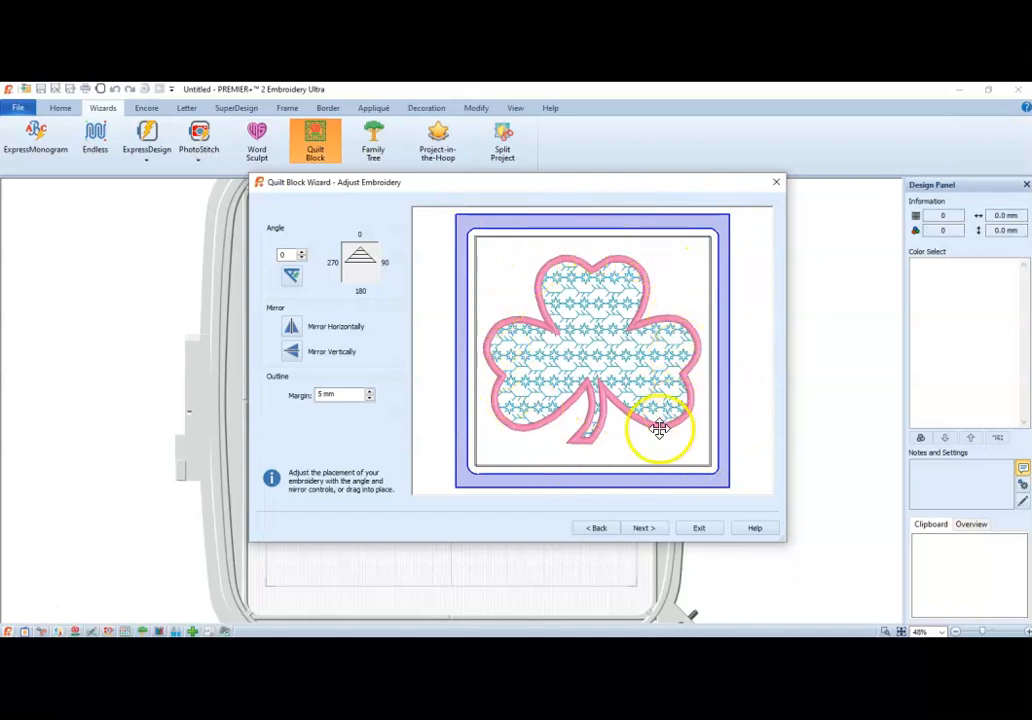
Exit the Quilt Block wizard and, in PREMIER+ 2 Create, delete the final black color change, Running Stitch square, Stop and Triple Stitch square.
{"action": "left_click", "coordinate": [699, 528]}
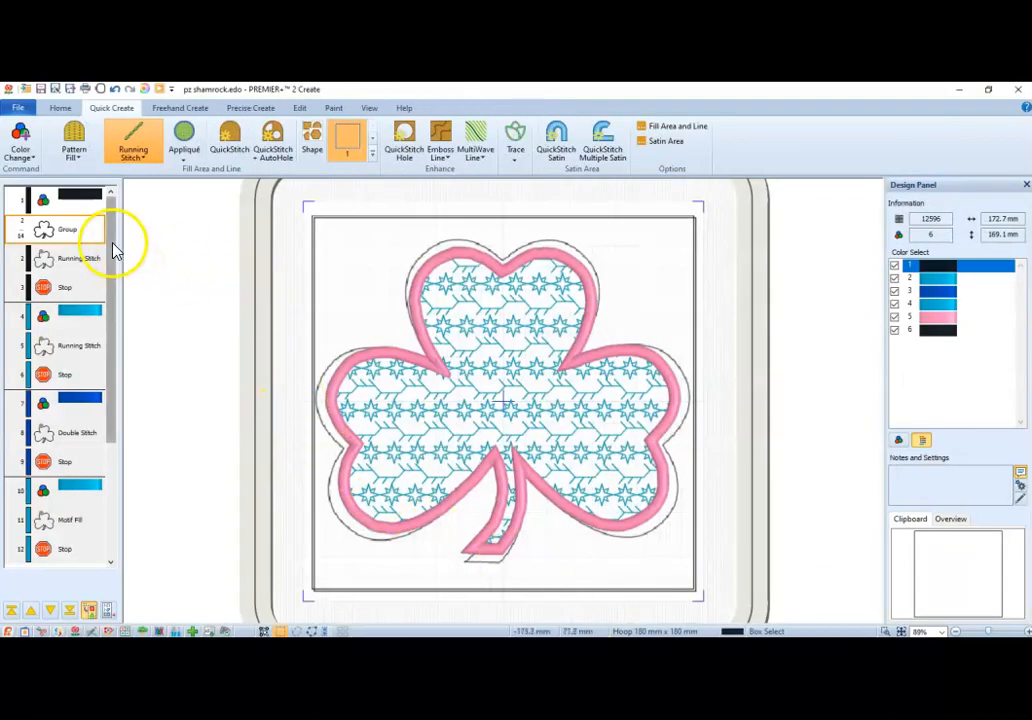
{"action": "left_click_drag", "start_coordinate": [113, 243], "coordinate": [86, 498]}
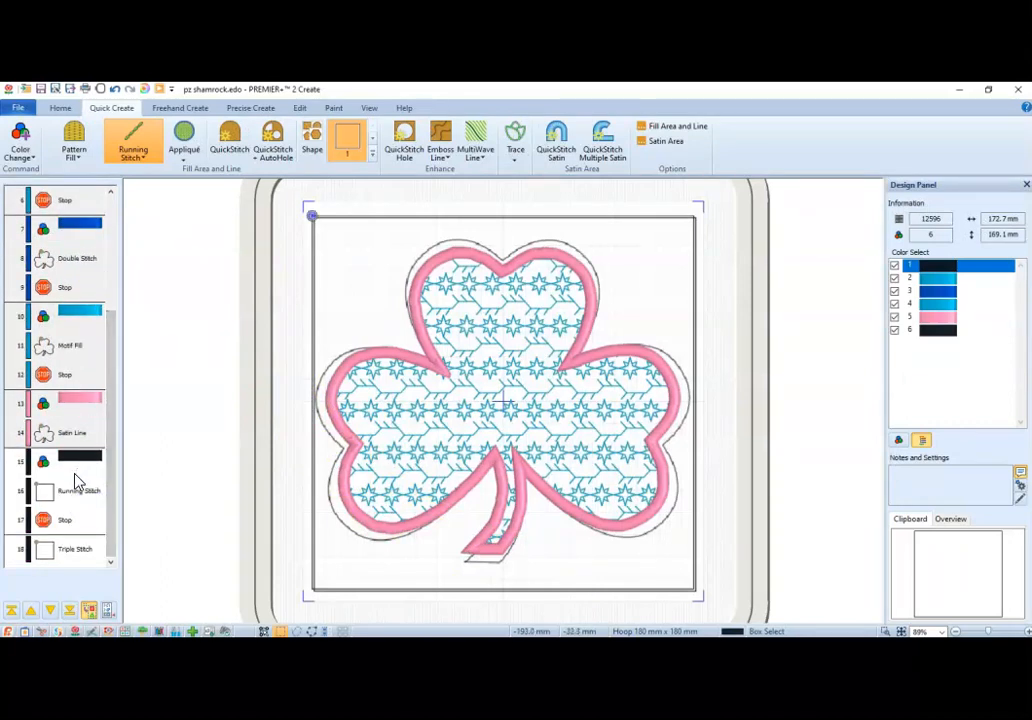
{"action": "left_click", "coordinate": [74, 470]}
{"action": "left_click", "coordinate": [81, 491], "text": "shift"}
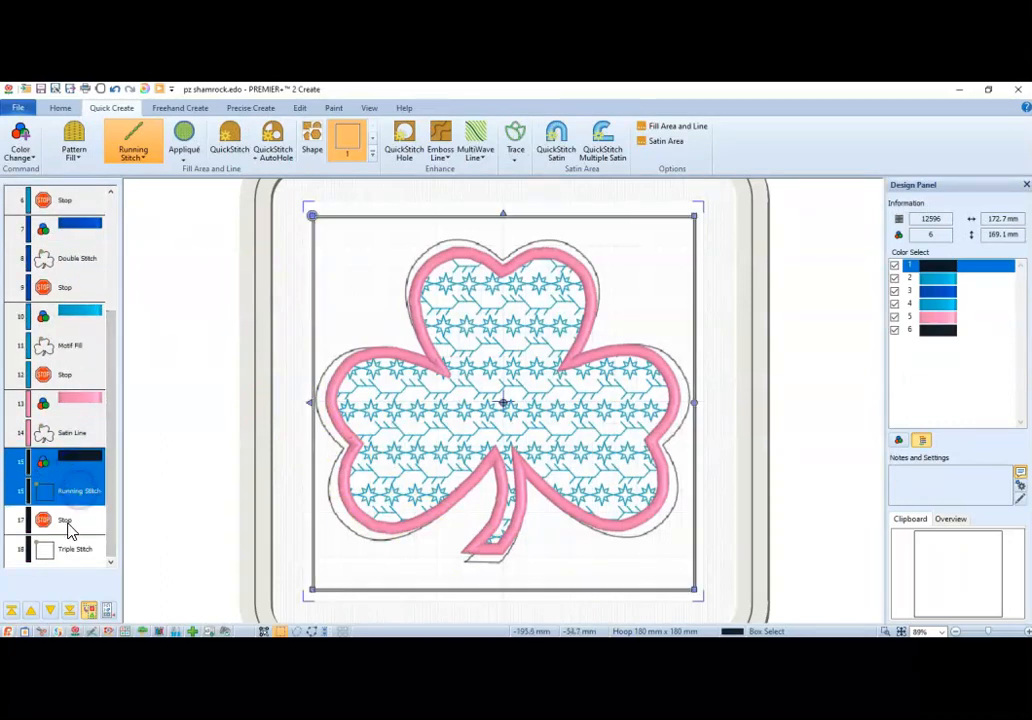
{"action": "left_click", "coordinate": [66, 520], "text": "shift"}
{"action": "left_click", "coordinate": [72, 552], "text": "shift"}
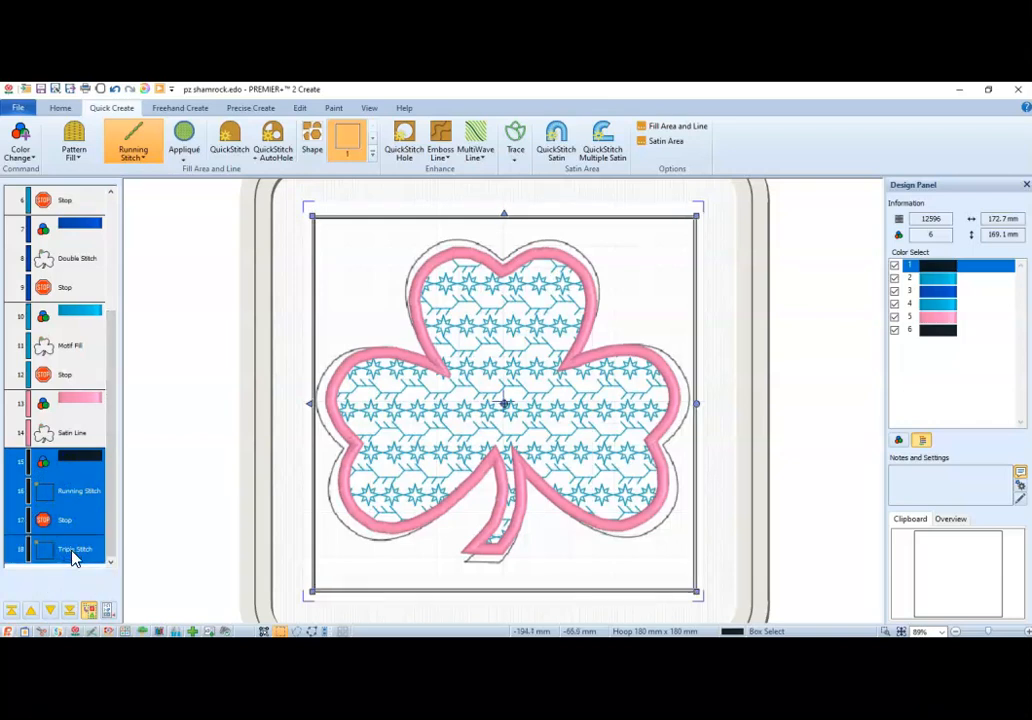
{"action": "key", "text": "Delete"}
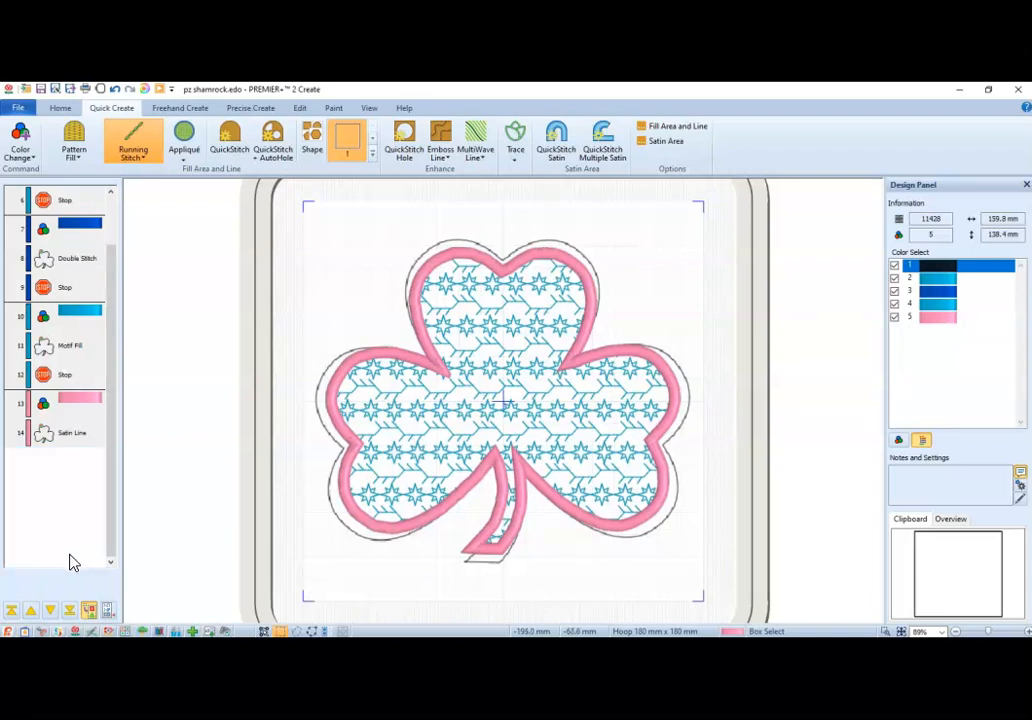
Save the shamrock design and export it to the Desktop as pz shamrockExported.vp3 in Husqvarna Viking / Pfaff format, replacing the existing file.
{"action": "left_click", "coordinate": [59, 108]}
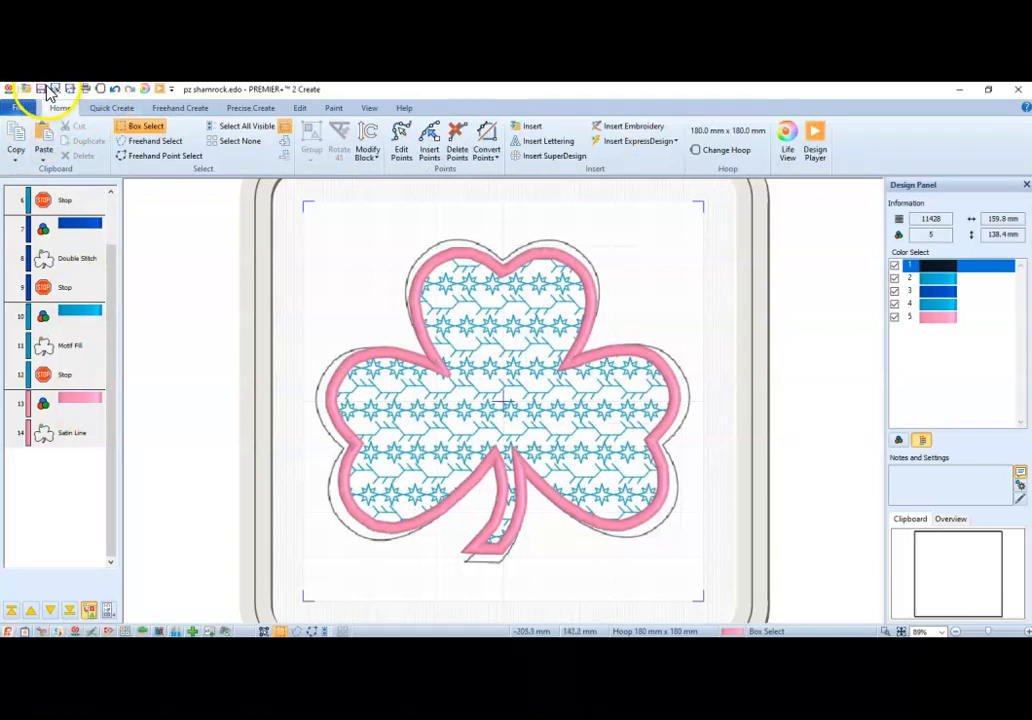
{"action": "left_click", "coordinate": [42, 90]}
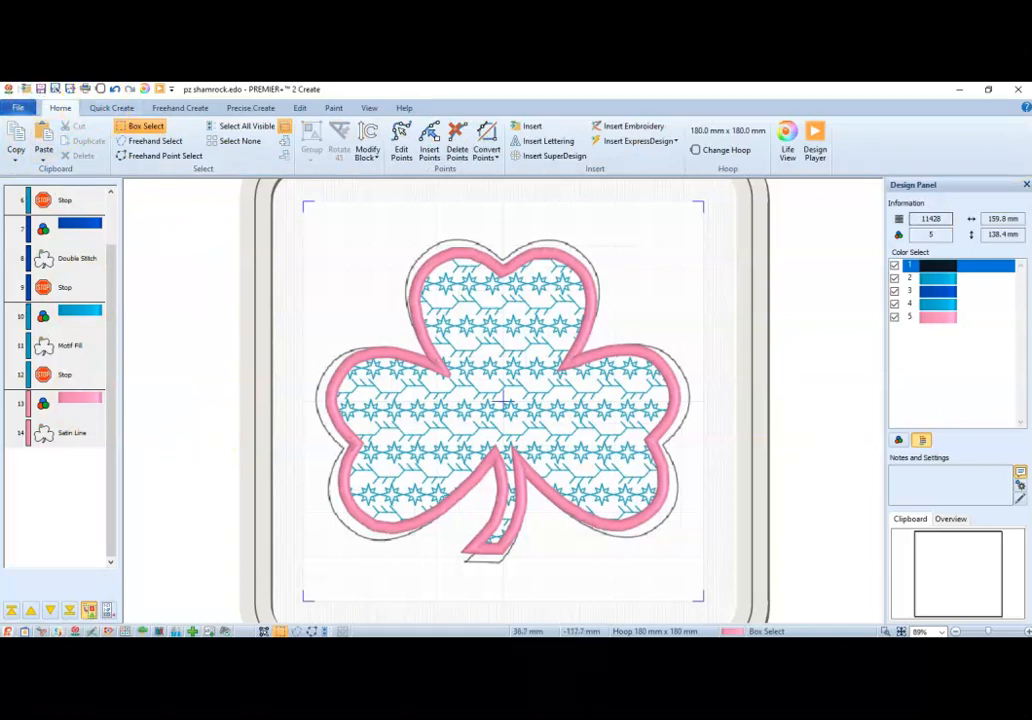
{"action": "left_click", "coordinate": [17, 102]}
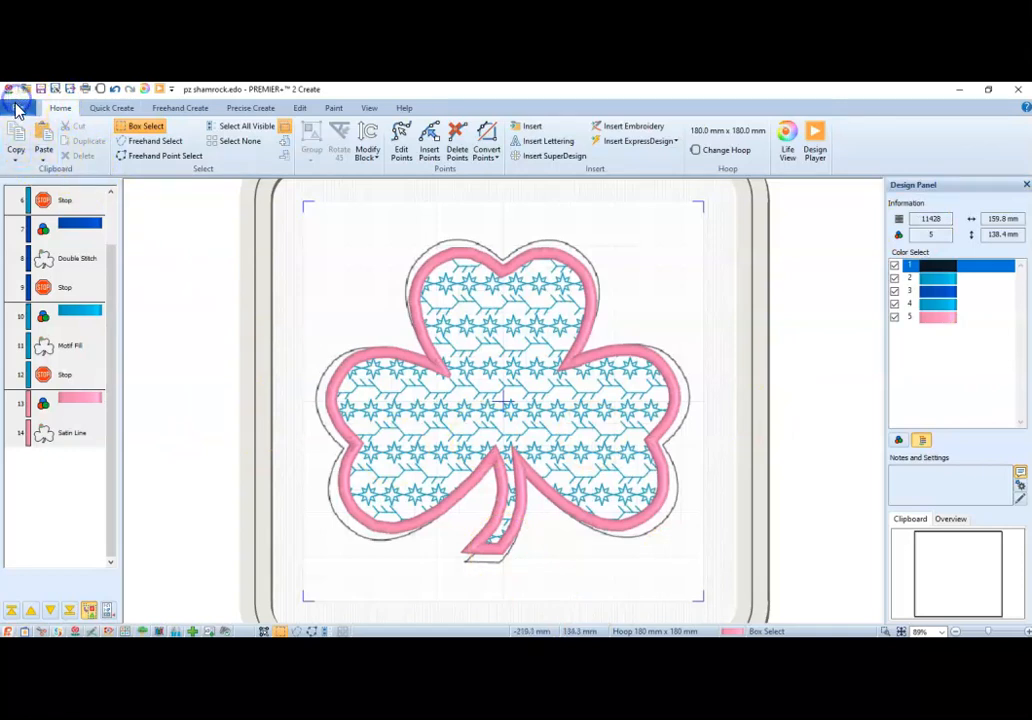
{"action": "left_click", "coordinate": [35, 219]}
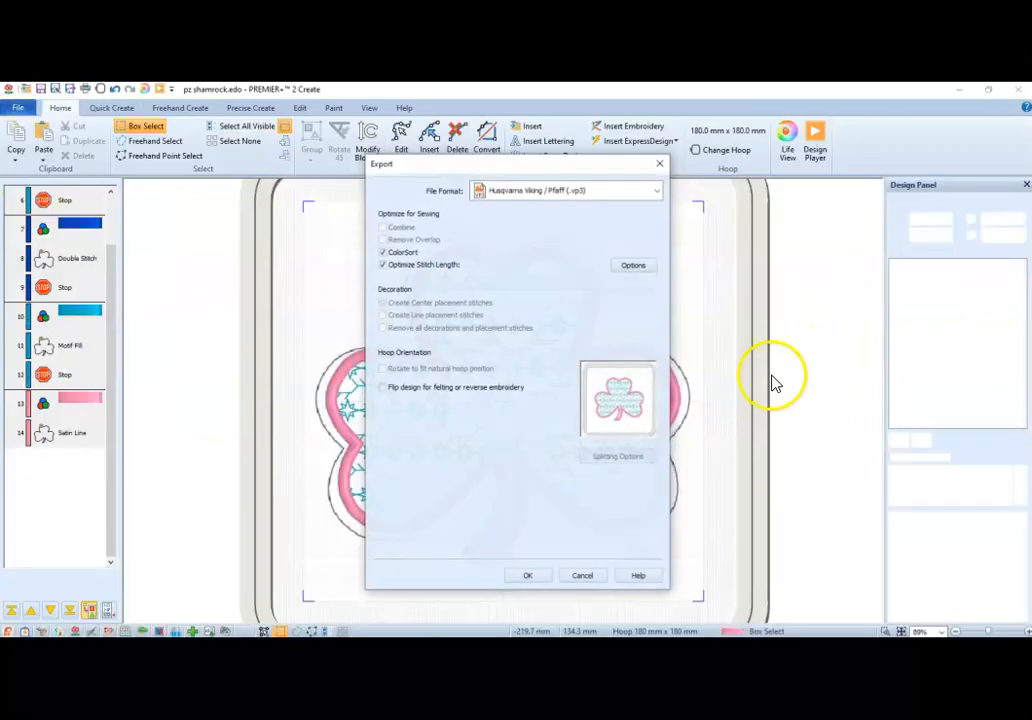
{"action": "left_click", "coordinate": [528, 577]}
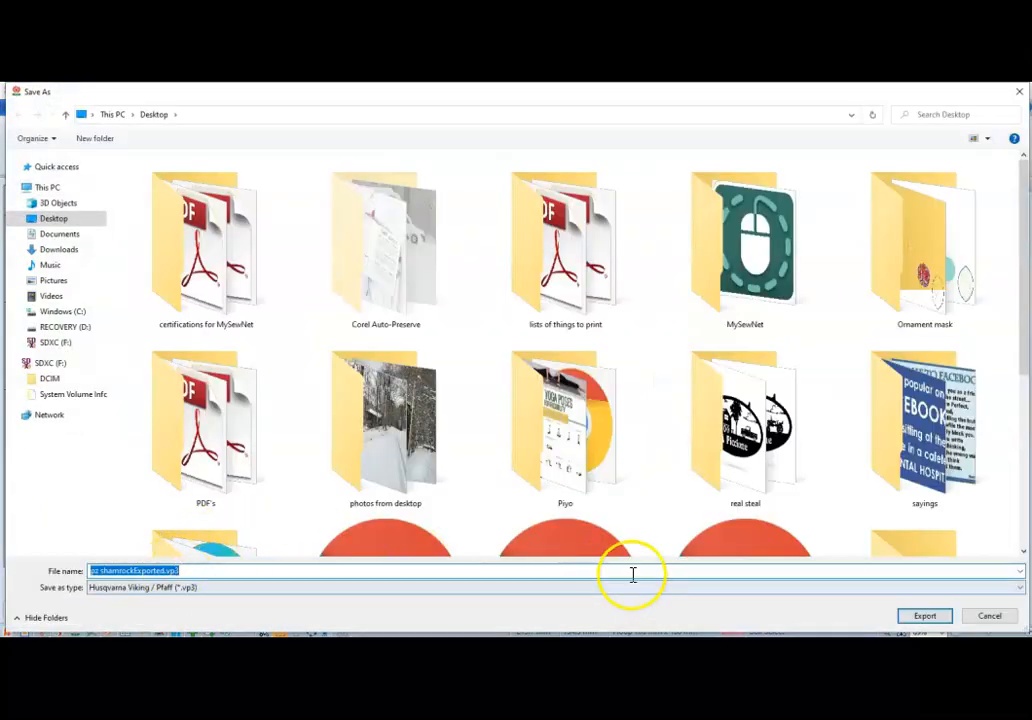
{"action": "left_click", "coordinate": [930, 617]}
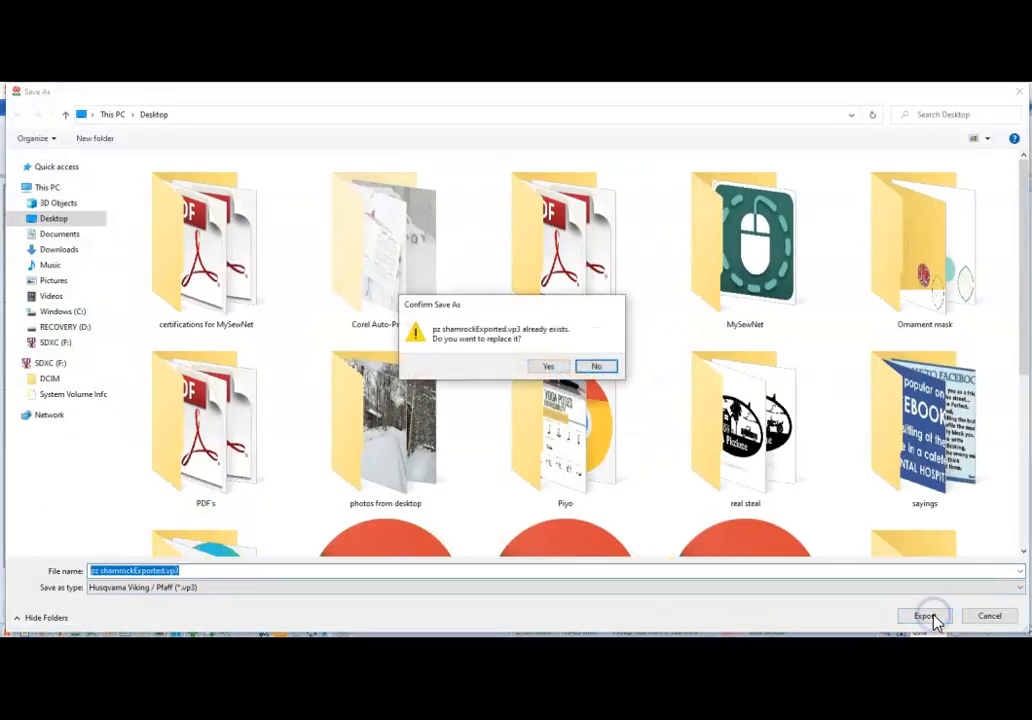
{"action": "left_click", "coordinate": [546, 367]}
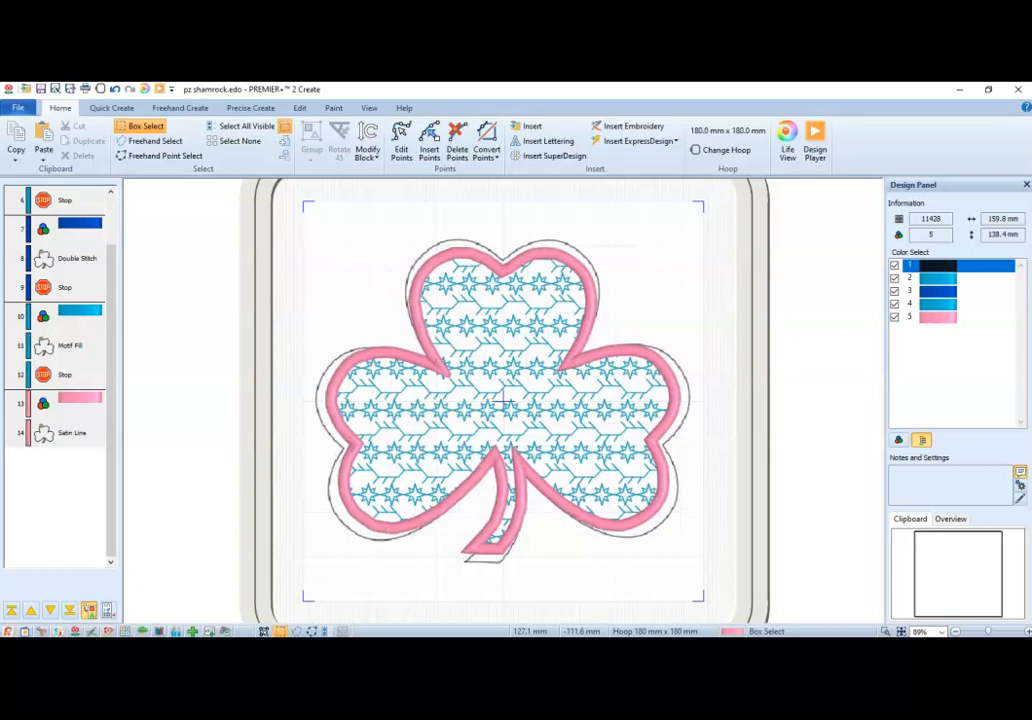
In PREMIER+ 2 Embroidery Ultra, start a Filled Quilt Block; Inner Embroidery in the Quilt Block wizard, accepting shape 2 with 200 mm sides.
{"action": "mouse_move", "coordinate": [789, 648]}
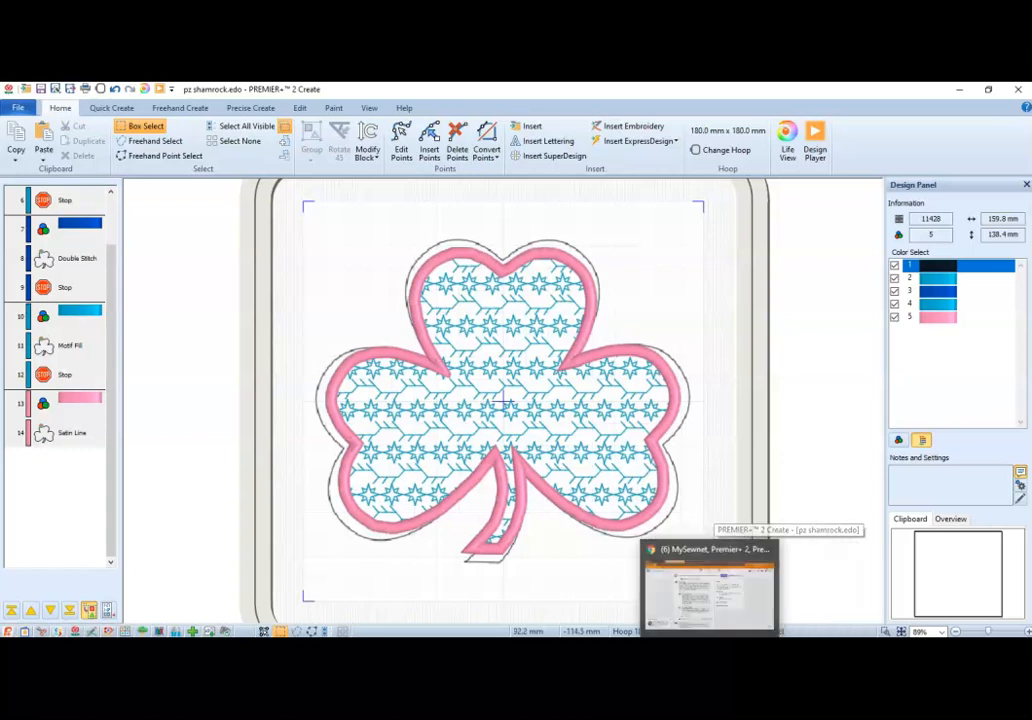
{"action": "left_click", "coordinate": [626, 648]}
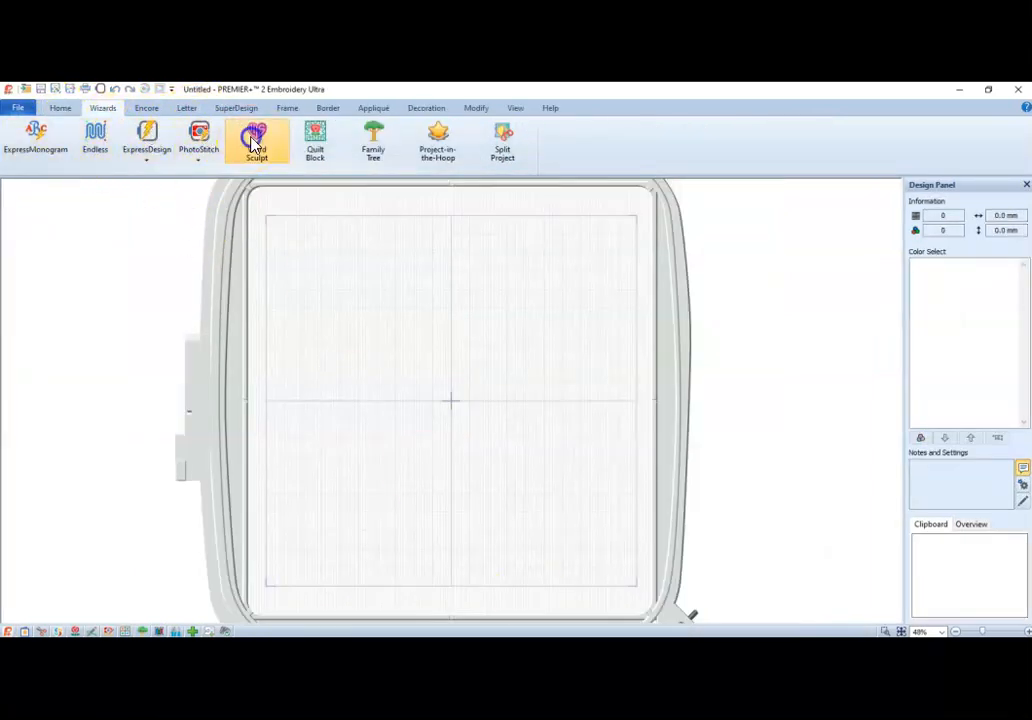
{"action": "left_click", "coordinate": [314, 140]}
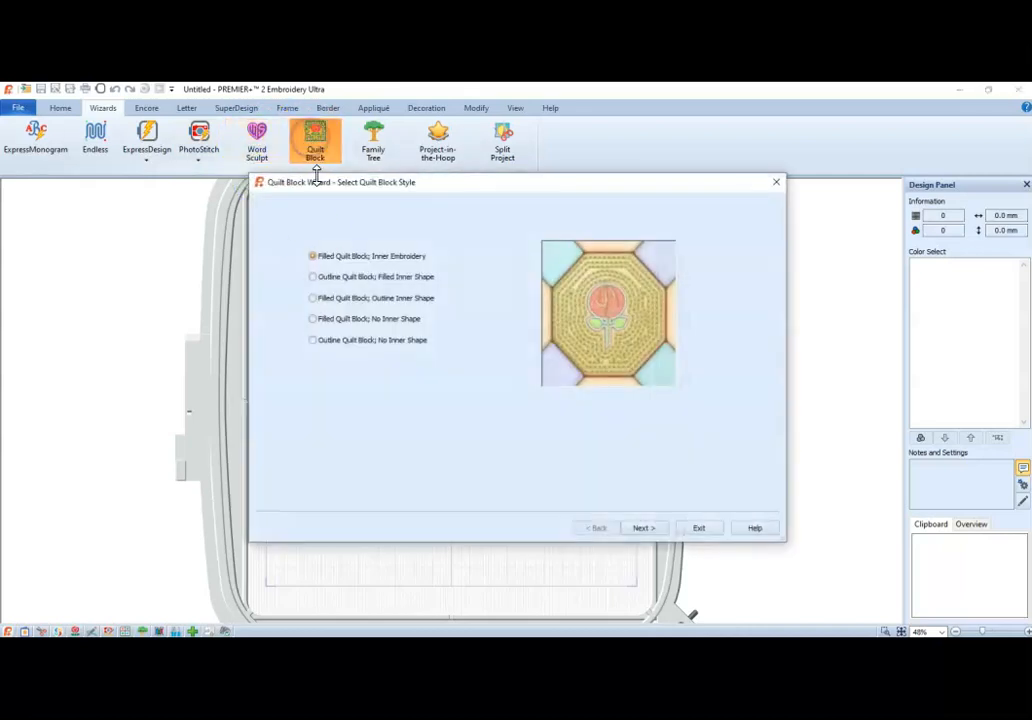
{"action": "left_click", "coordinate": [312, 298]}
{"action": "left_click", "coordinate": [313, 256]}
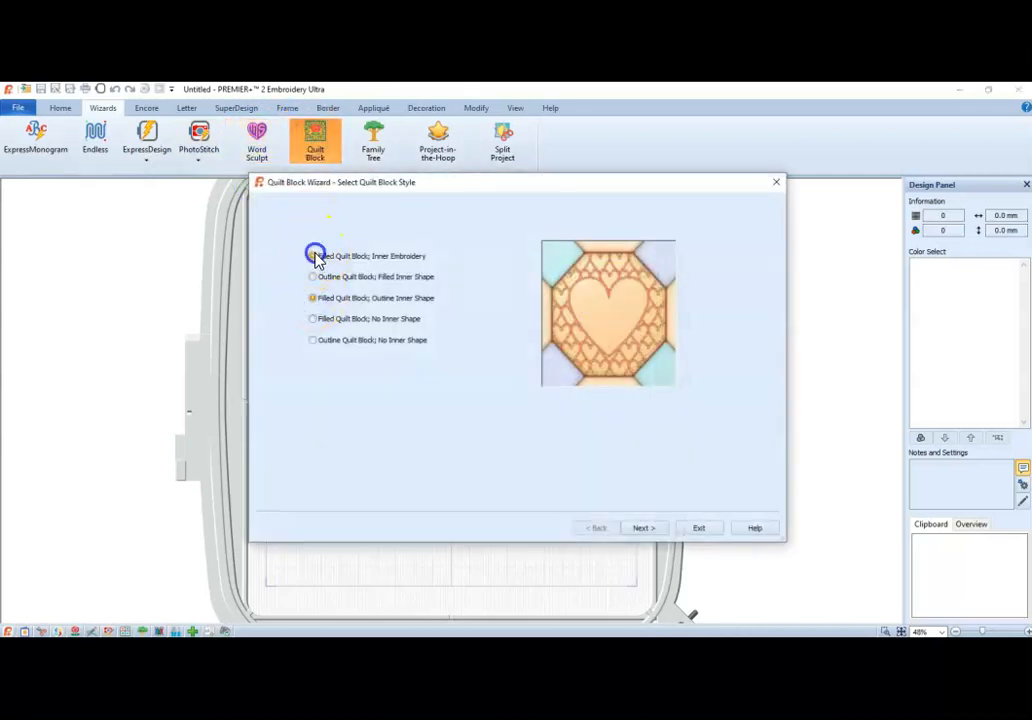
{"action": "left_click", "coordinate": [655, 529]}
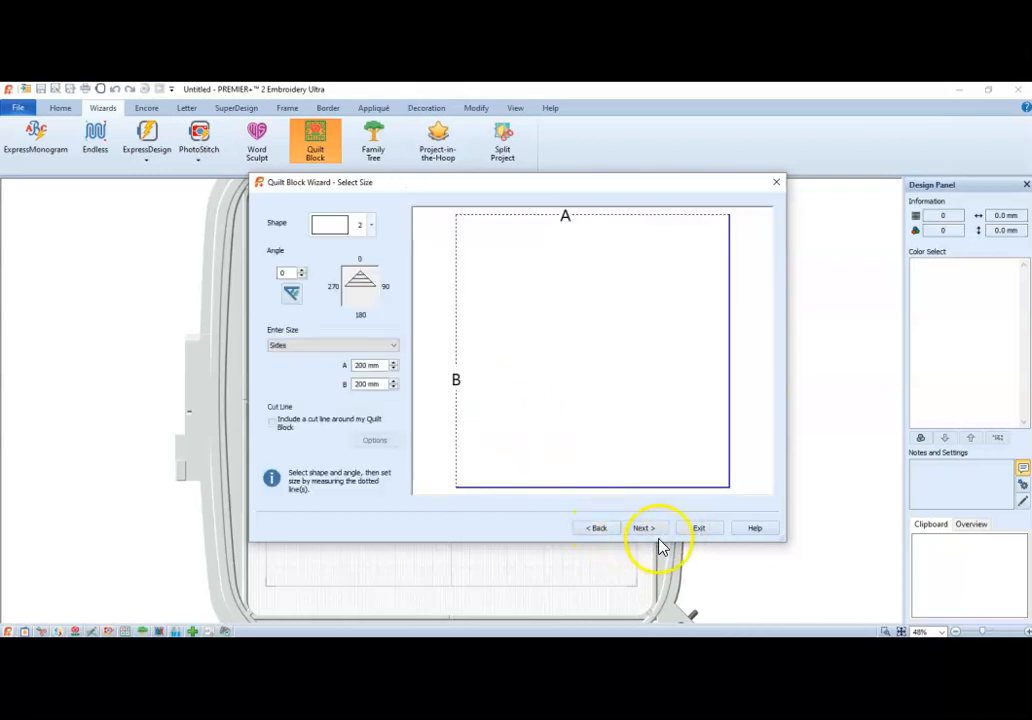
{"action": "left_click", "coordinate": [655, 529]}
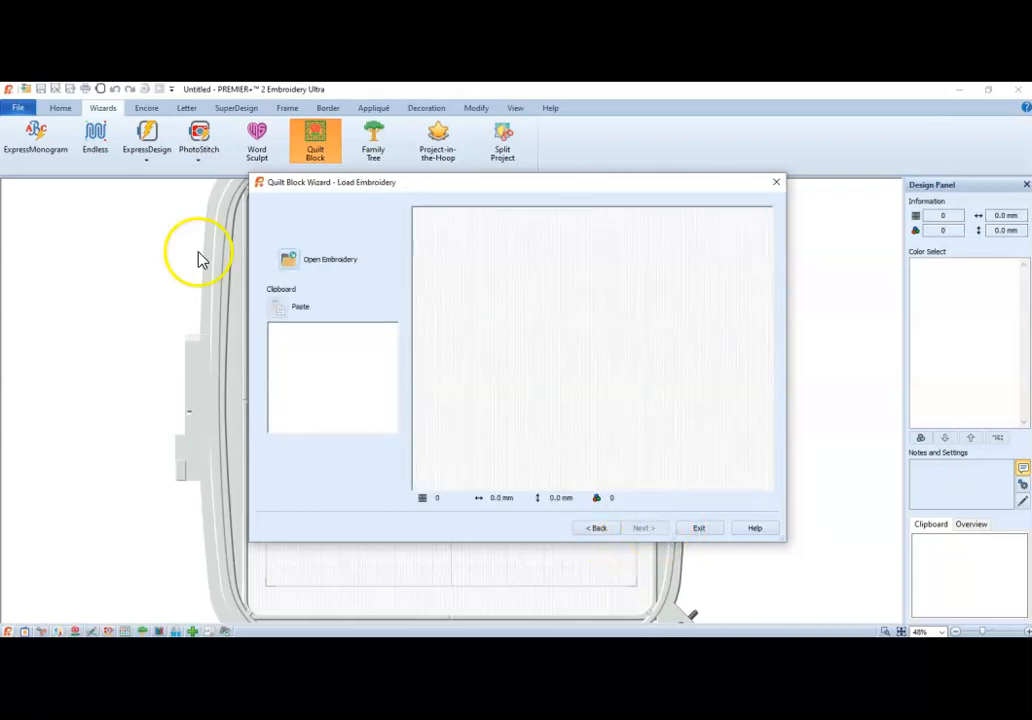
Load pz shamrockExported.vp3 from the Desktop as the quilt block's inner embroidery and continue to its adjustment settings.
{"action": "left_click", "coordinate": [289, 260]}
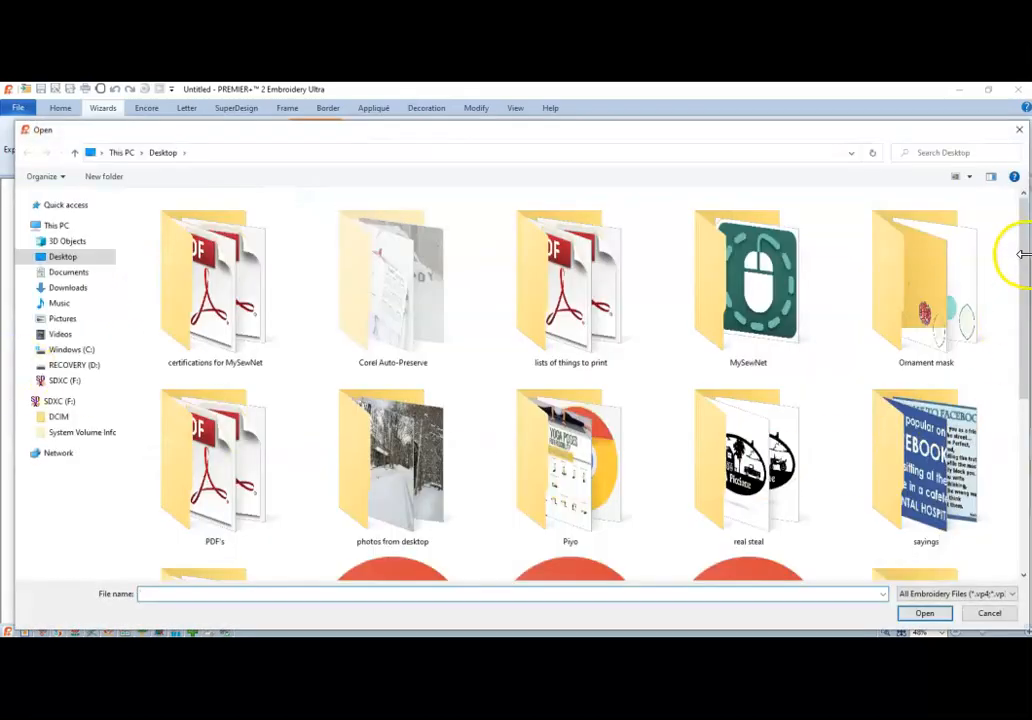
{"action": "left_click_drag", "start_coordinate": [1021, 255], "coordinate": [1023, 396]}
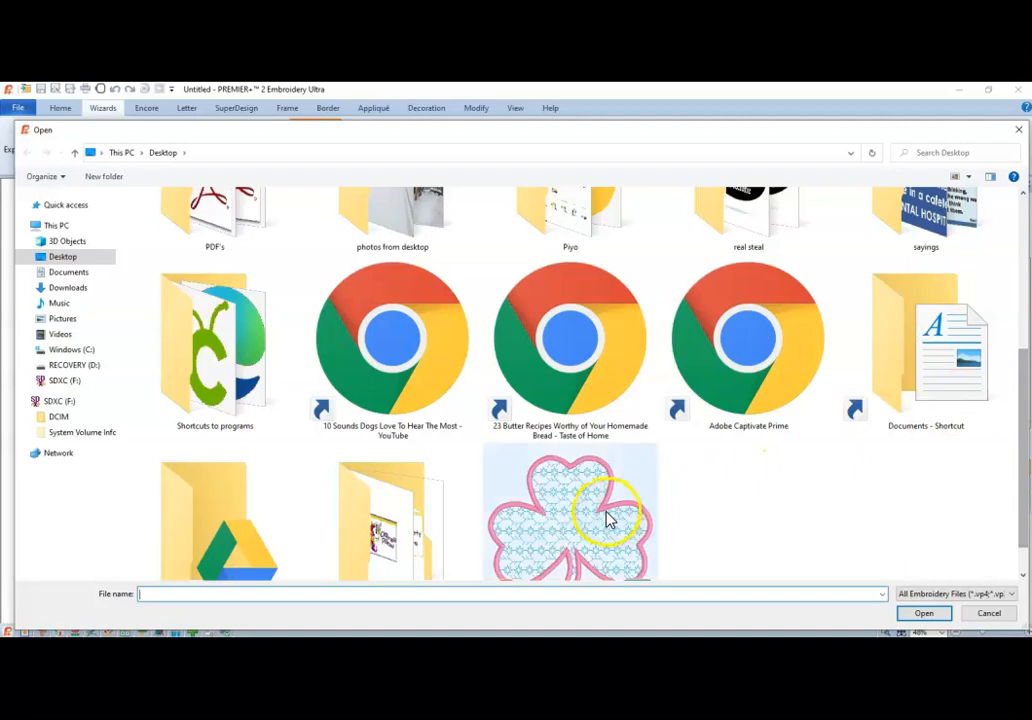
{"action": "double_click", "coordinate": [608, 518]}
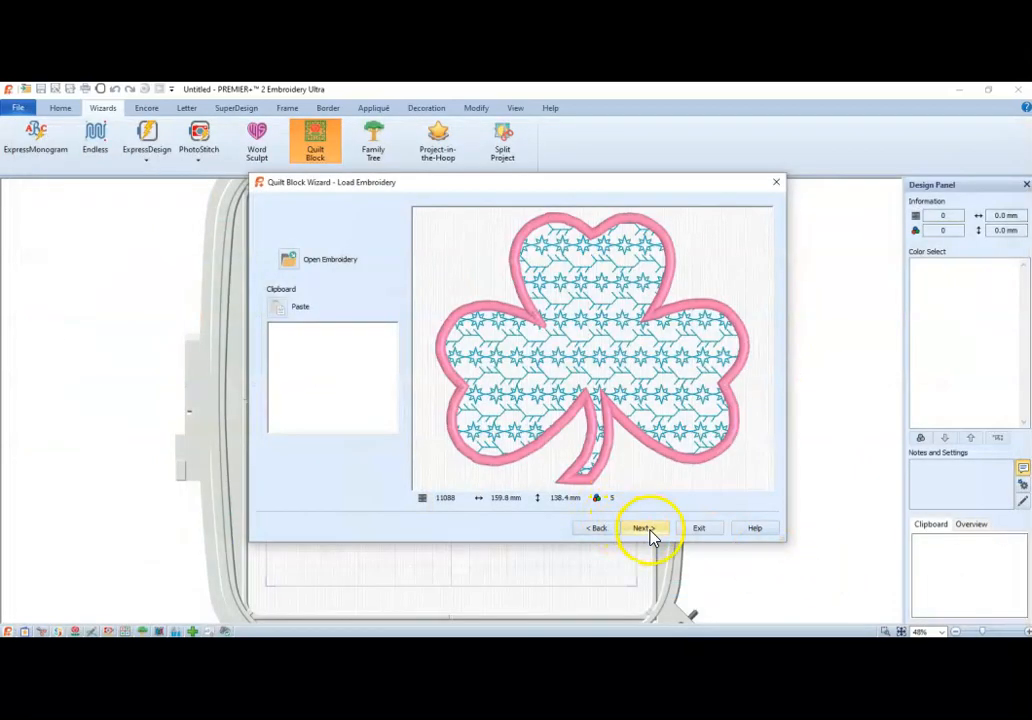
{"action": "left_click", "coordinate": [645, 530]}
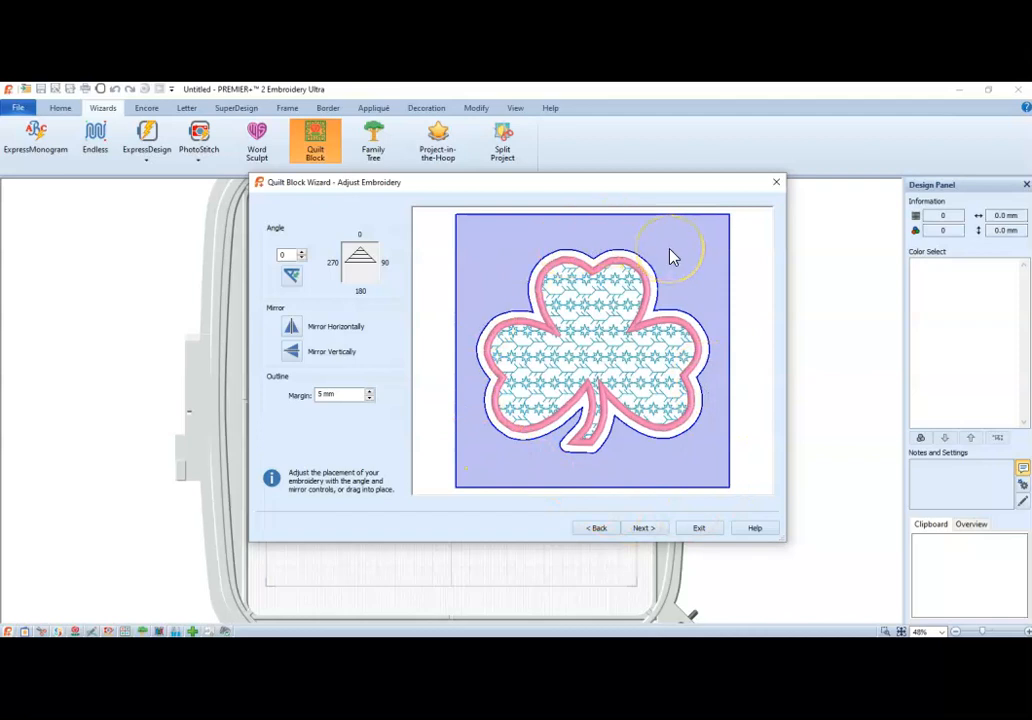
Keep the 5 mm margin and finish the quilt block with a curved stipple fill, 5.0 mm gap and 1.5 mm running stitch.
{"action": "left_click", "coordinate": [645, 528]}
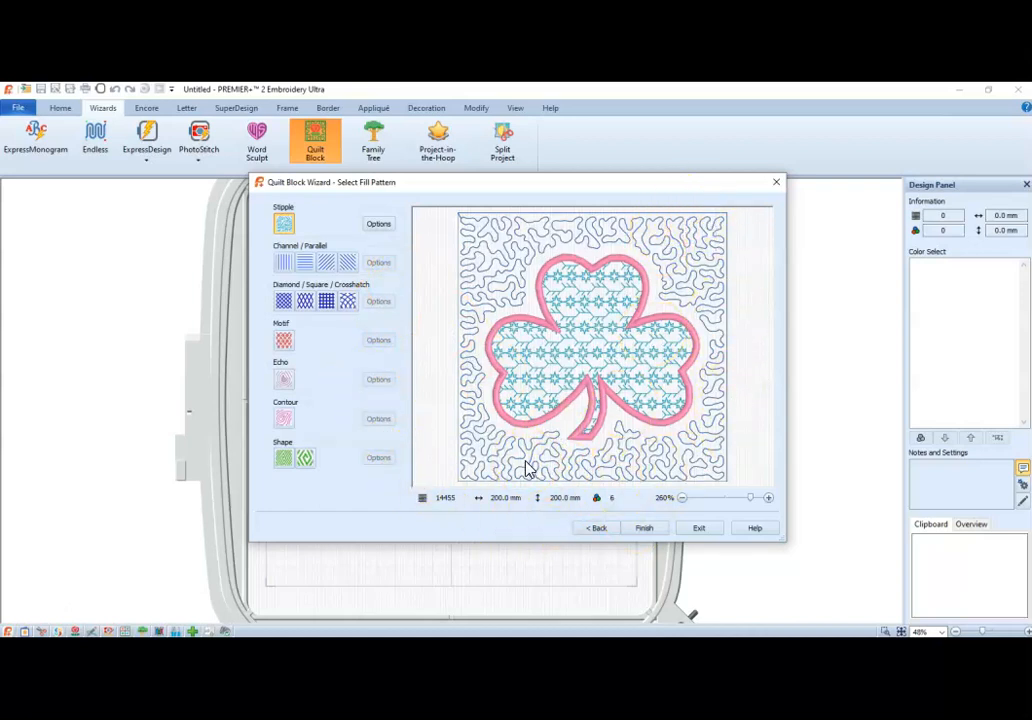
{"action": "left_click", "coordinate": [380, 225]}
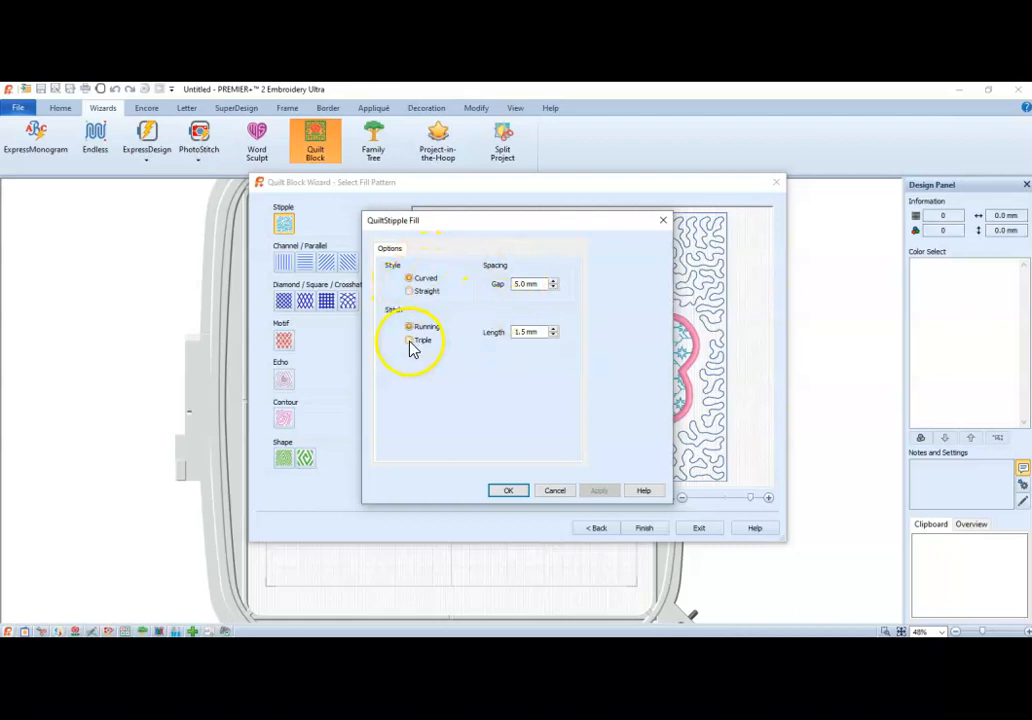
{"action": "left_click", "coordinate": [509, 492]}
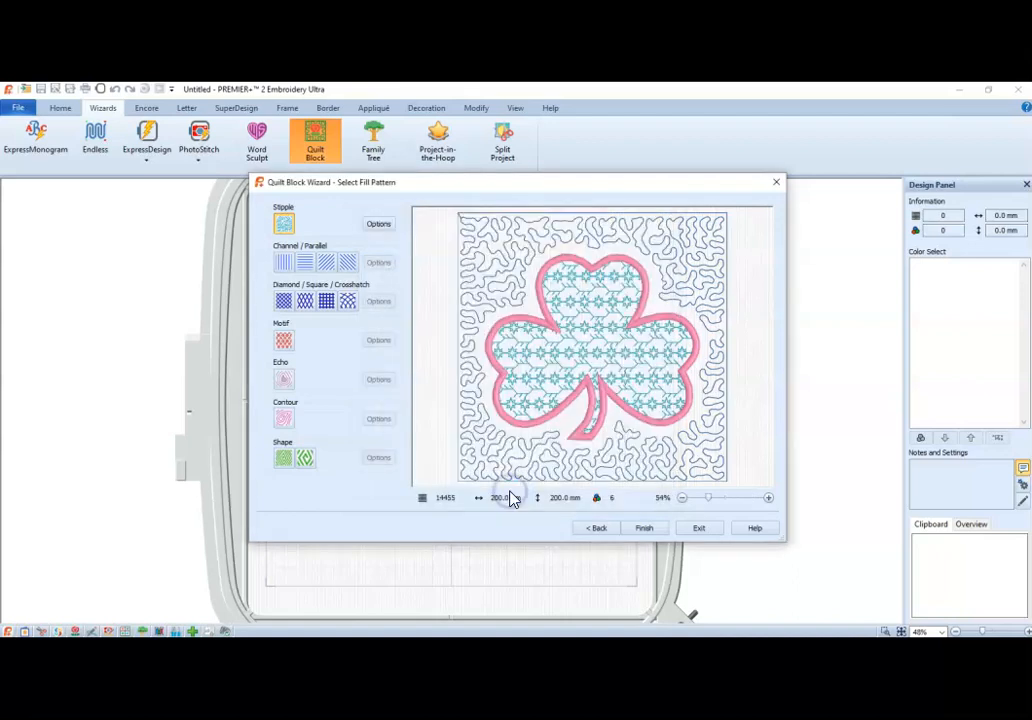
{"action": "left_click", "coordinate": [650, 529]}
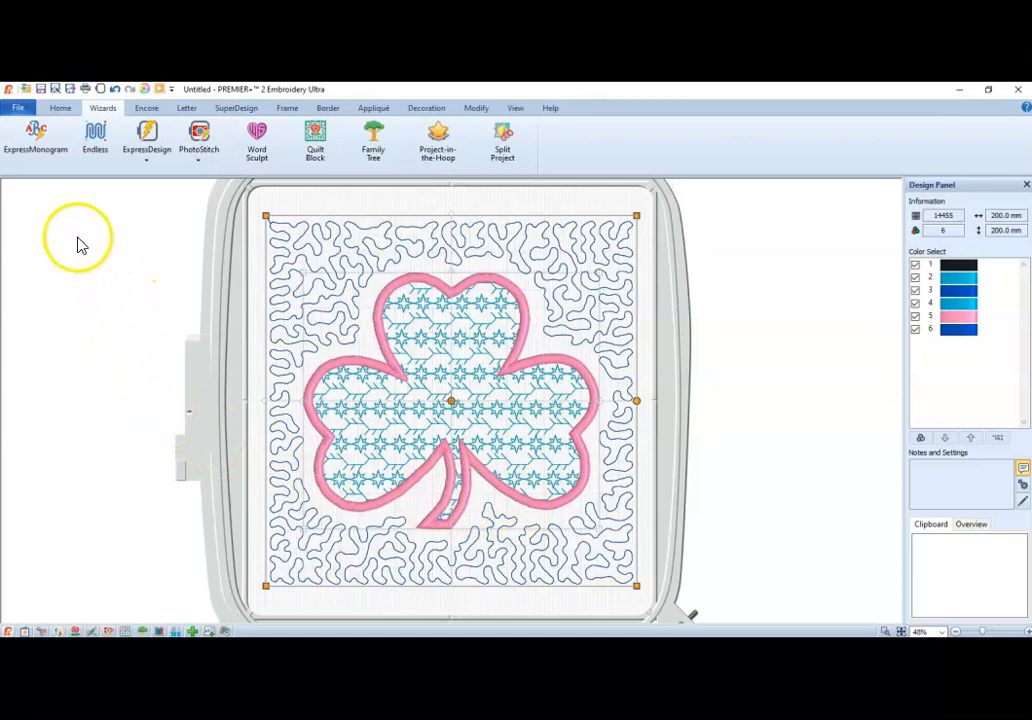
Export the finished quilt block to the Desktop in Husqvarna Viking / Pfaff format, overwriting pz shamrockExported.vp3.
{"action": "left_click", "coordinate": [20, 107]}
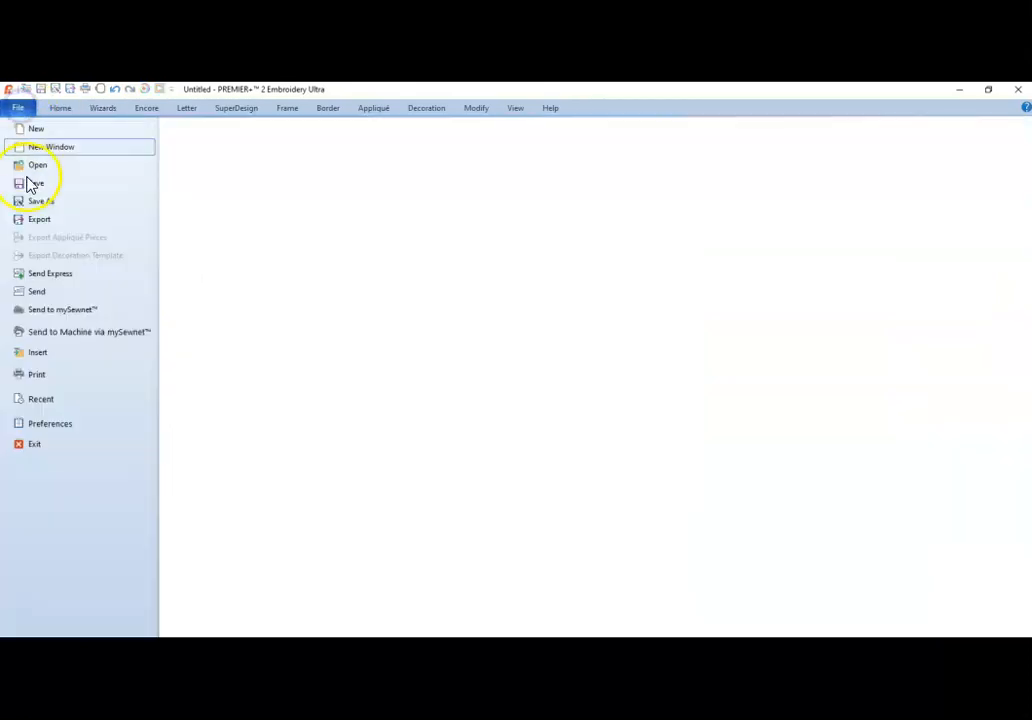
{"action": "left_click", "coordinate": [38, 222]}
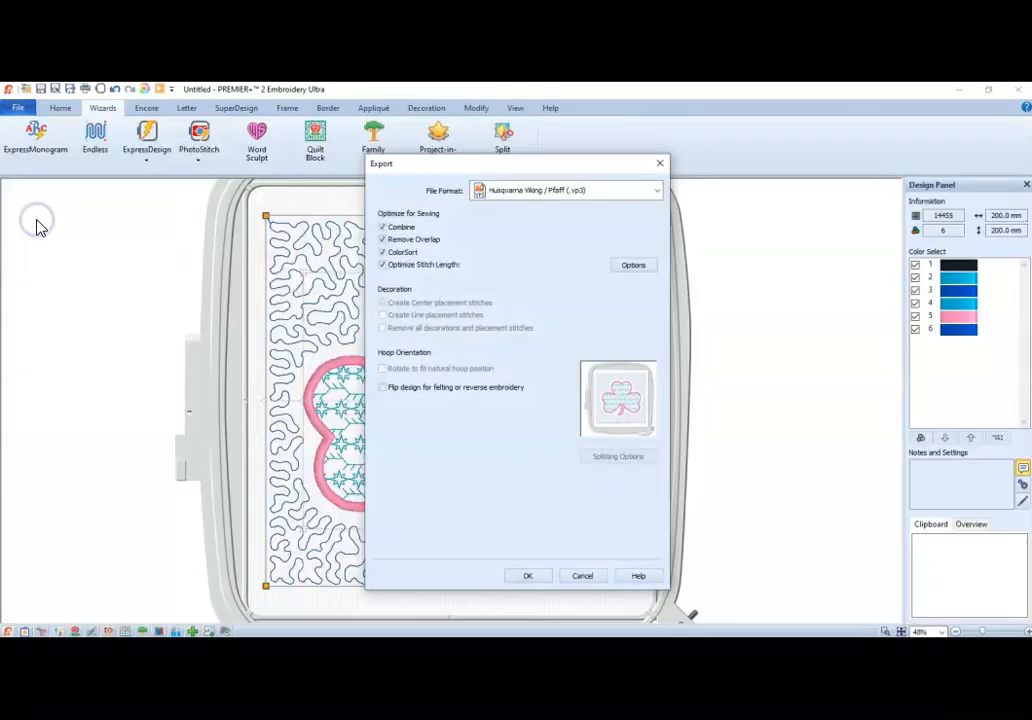
{"action": "left_click", "coordinate": [528, 577]}
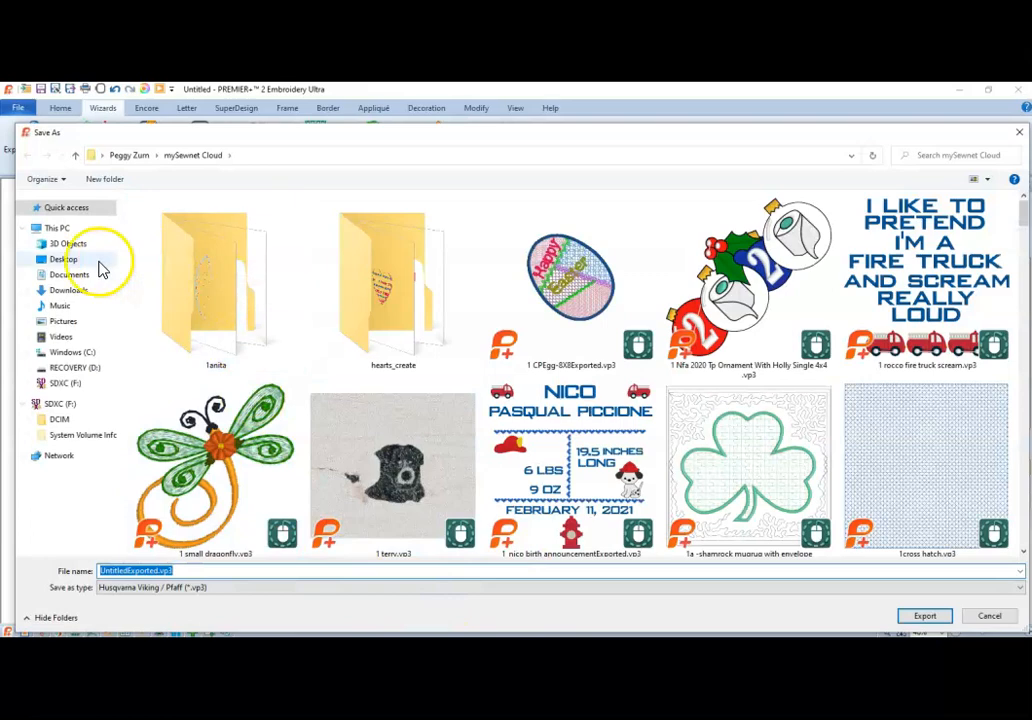
{"action": "left_click", "coordinate": [72, 259]}
{"action": "left_click_drag", "start_coordinate": [1028, 256], "coordinate": [1015, 348]}
{"action": "left_click_drag", "start_coordinate": [1015, 300], "coordinate": [1016, 511]}
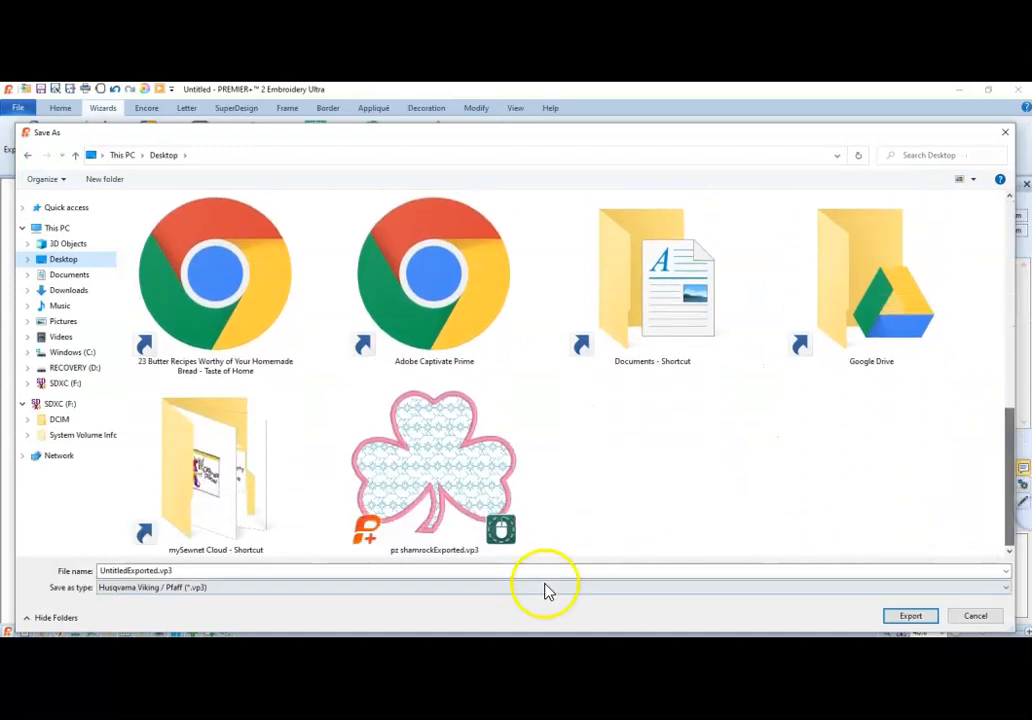
{"action": "left_click", "coordinate": [396, 492]}
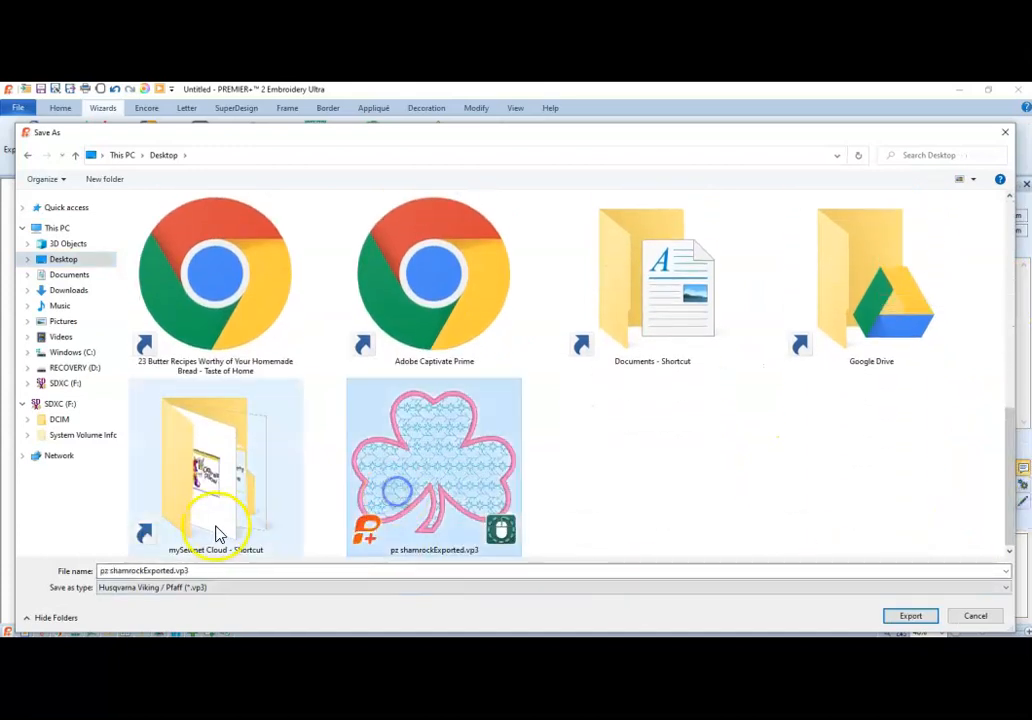
{"action": "left_click", "coordinate": [174, 572]}
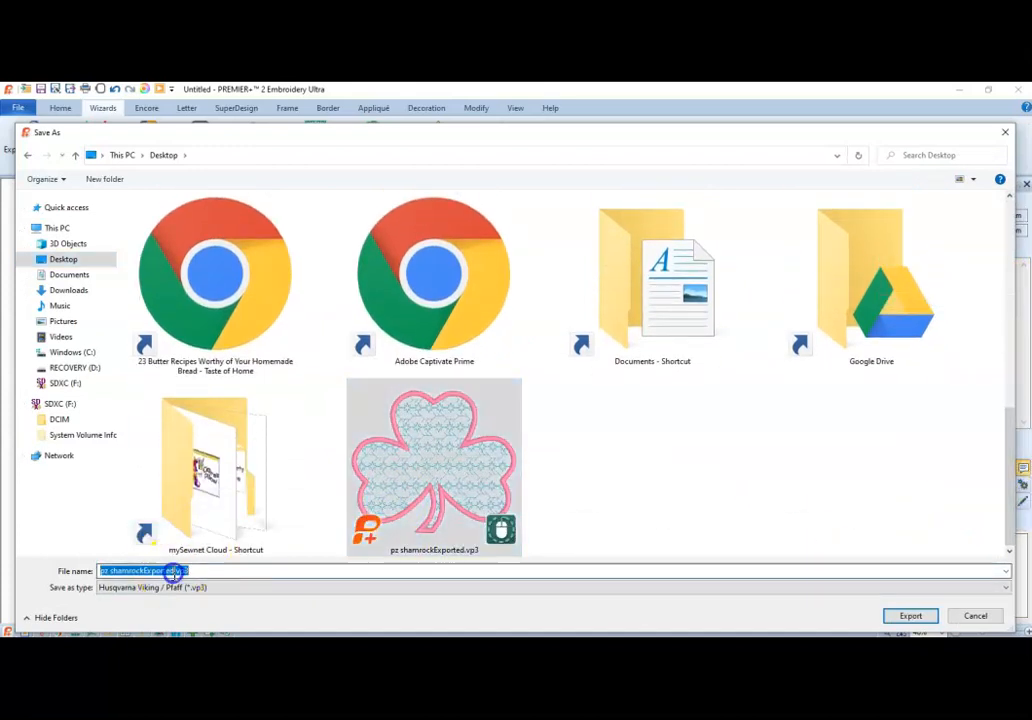
{"action": "left_click", "coordinate": [915, 616]}
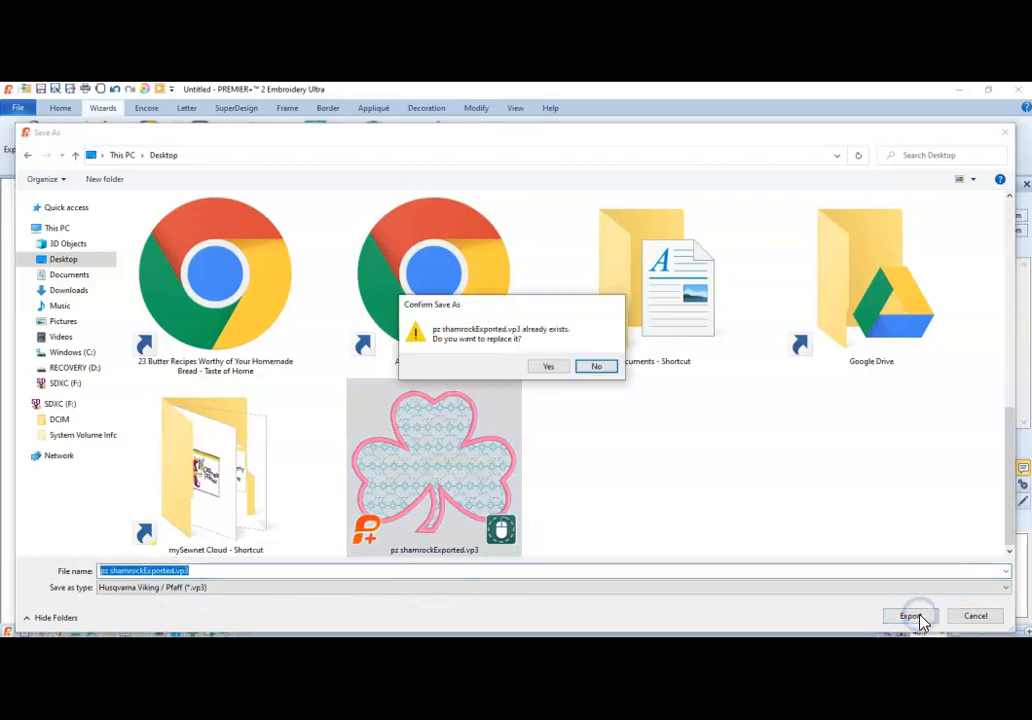
{"action": "left_click", "coordinate": [548, 366]}
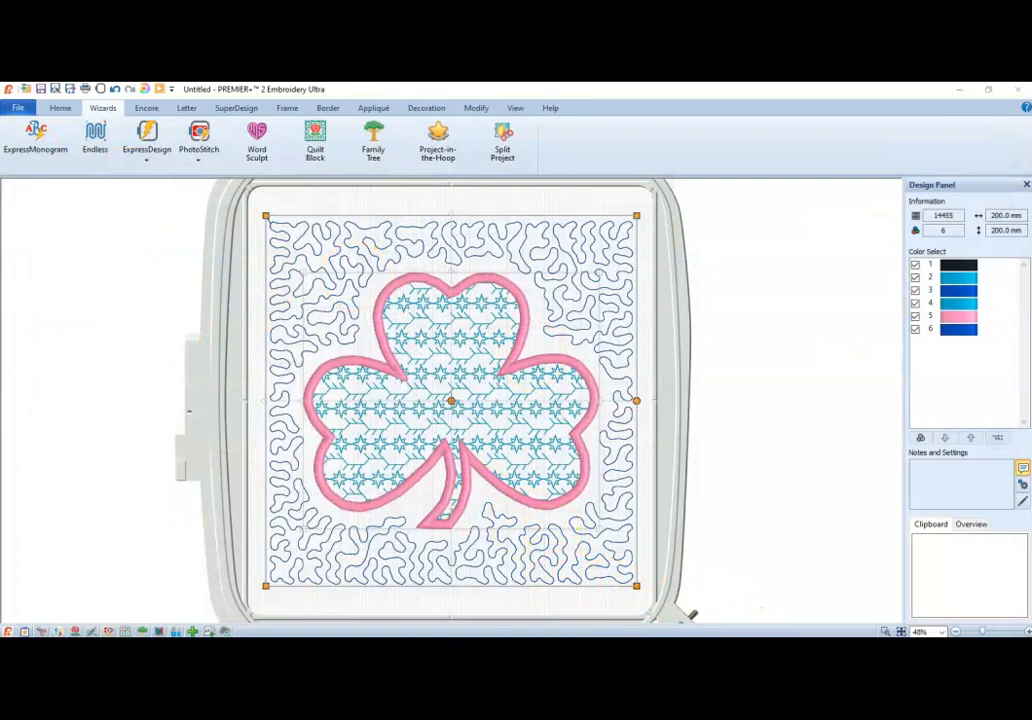
Switch to PREMIER+ 2 Create and start a new blank design, dismissing the ExpressDesign Wizard.
{"action": "left_click", "coordinate": [787, 645]}
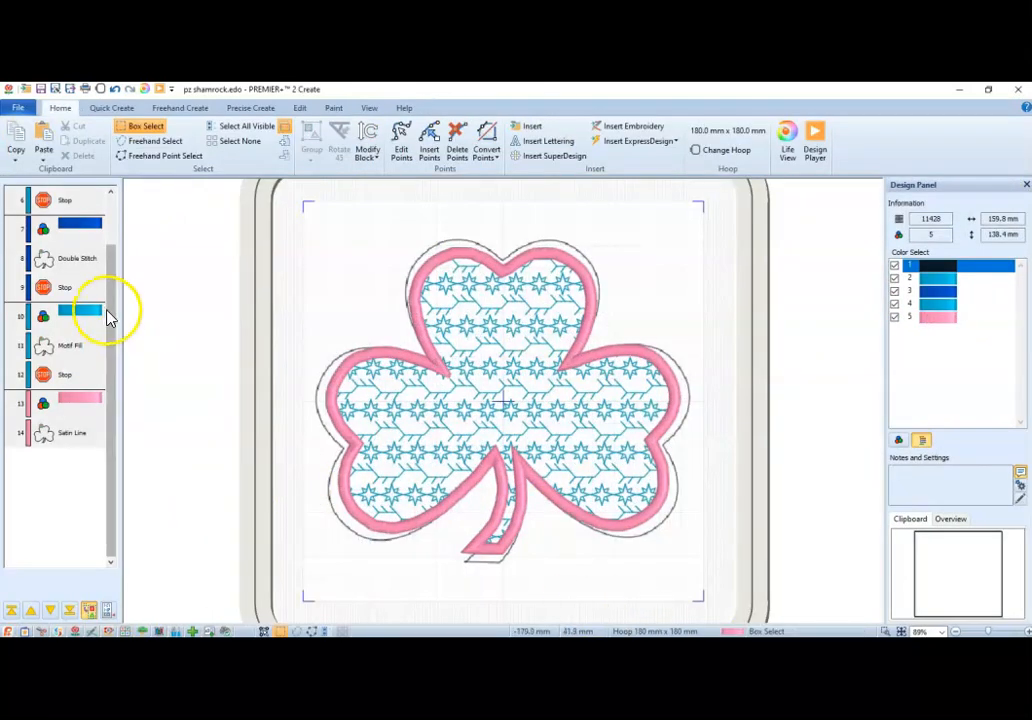
{"action": "left_click", "coordinate": [24, 108]}
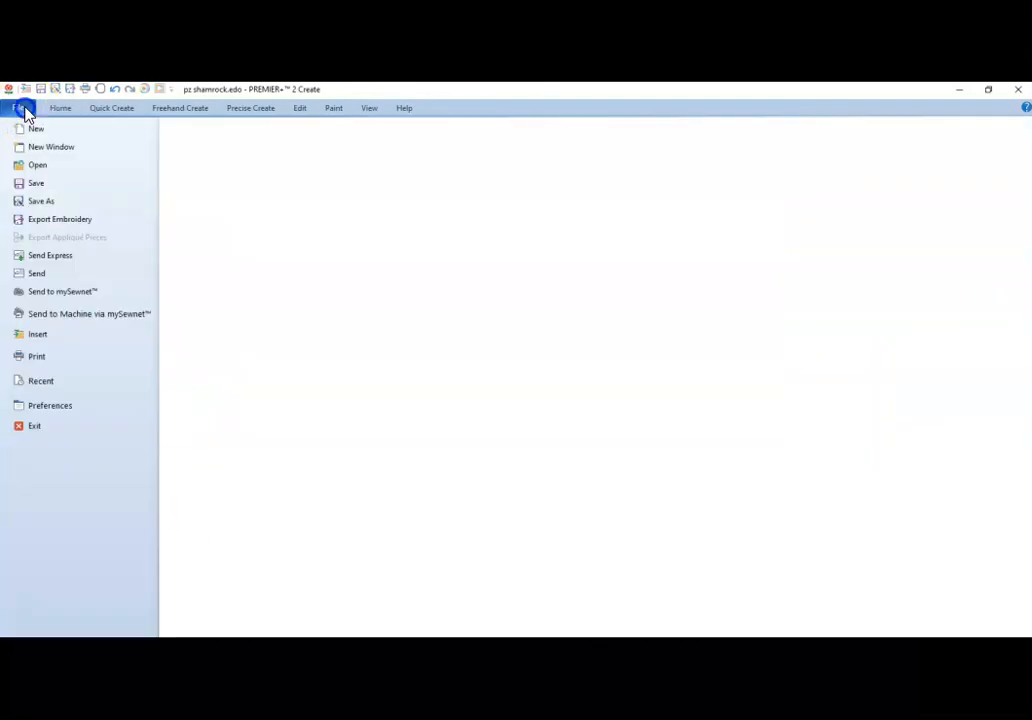
{"action": "left_click", "coordinate": [34, 131]}
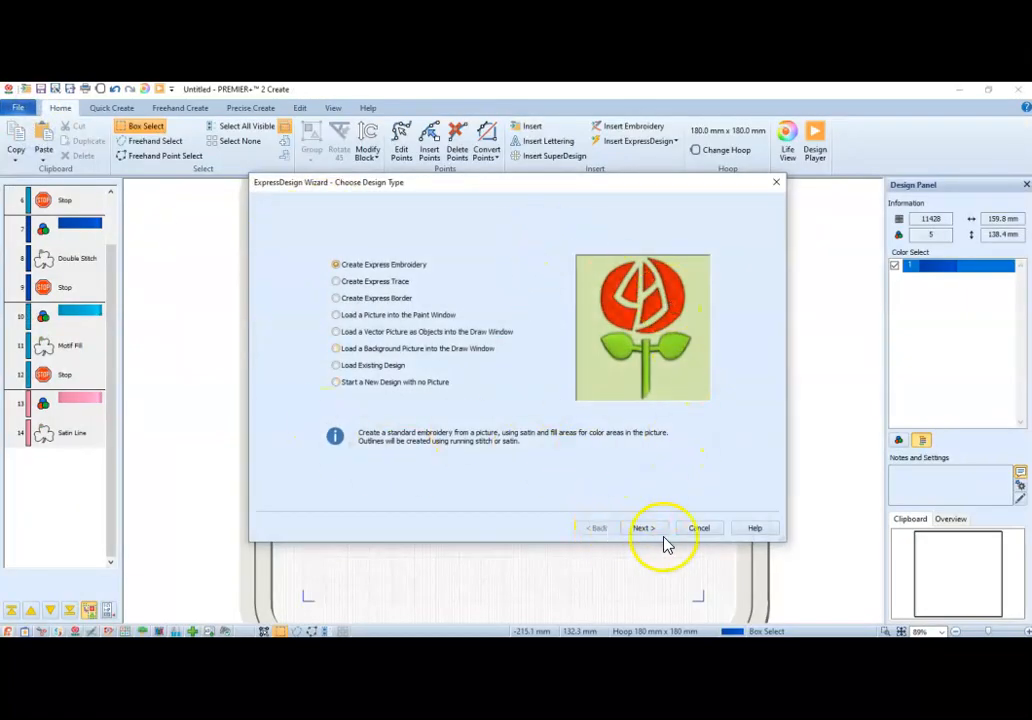
{"action": "left_click", "coordinate": [710, 532]}
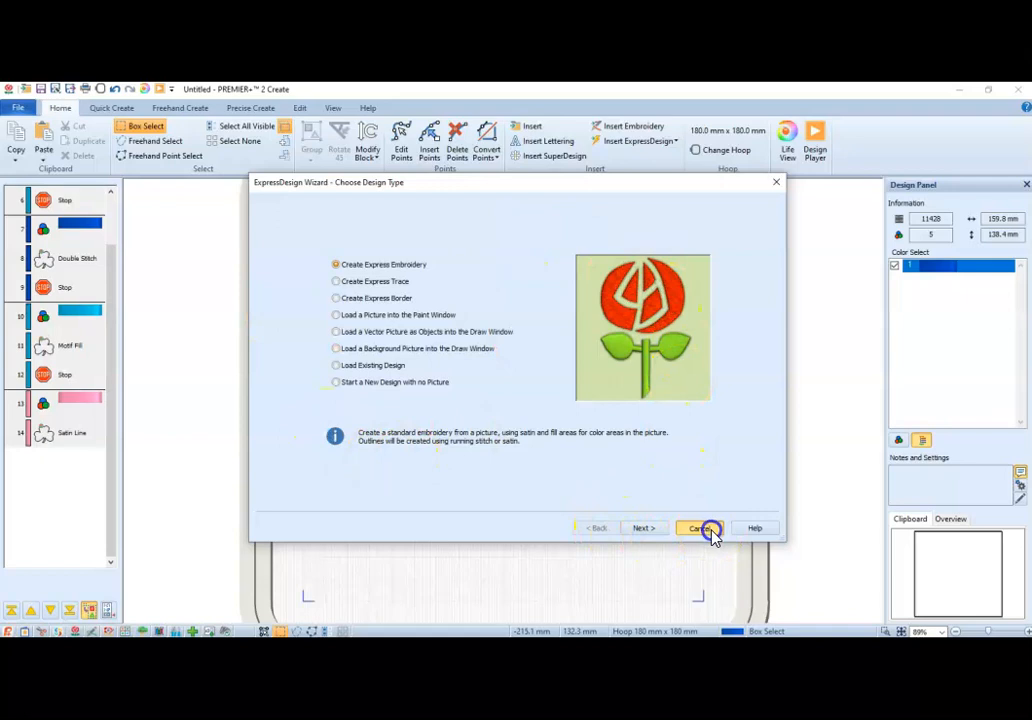
Insert the embroidery pz shamrockExported.vp3 from the Desktop.
{"action": "left_click", "coordinate": [631, 130]}
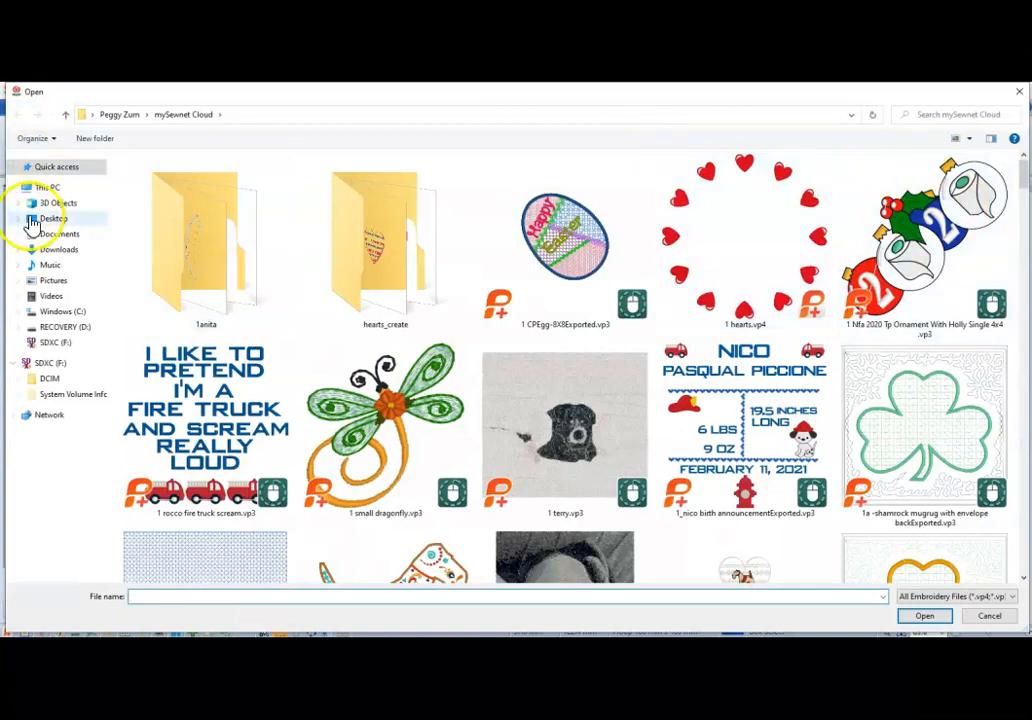
{"action": "left_click", "coordinate": [52, 220]}
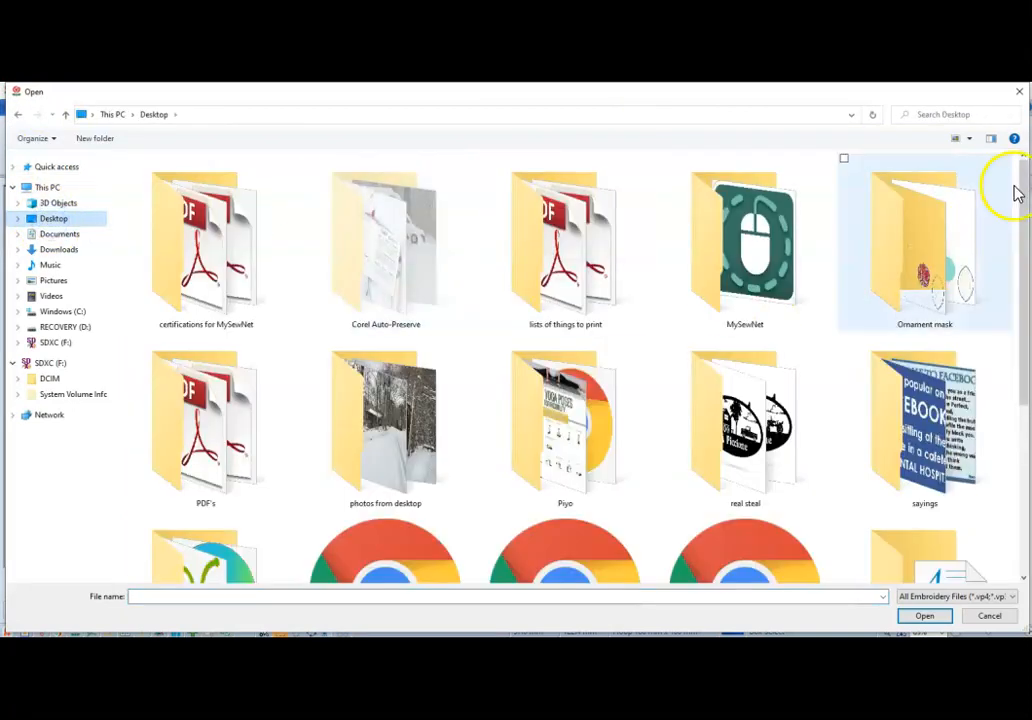
{"action": "left_click_drag", "start_coordinate": [1022, 200], "coordinate": [1024, 350]}
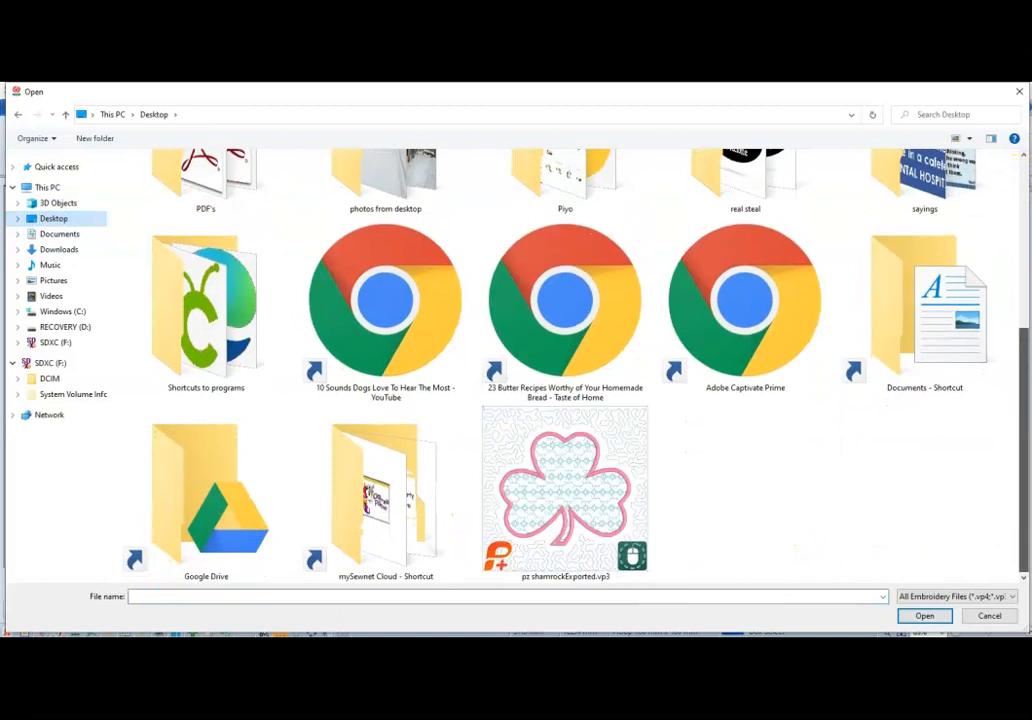
{"action": "double_click", "coordinate": [587, 472]}
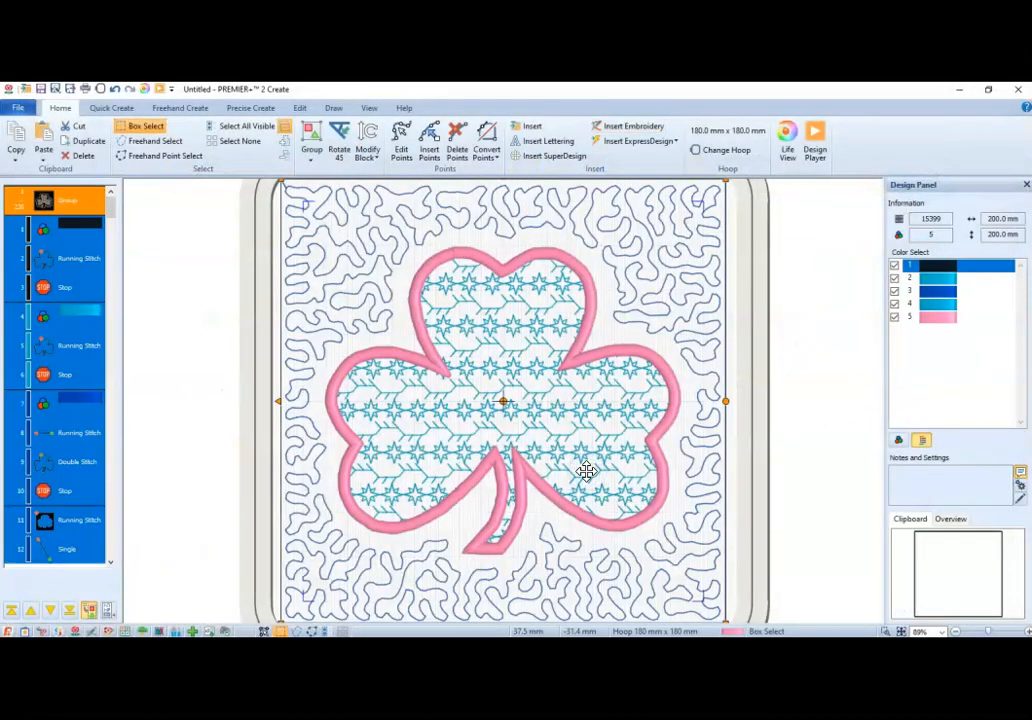
Change the hoop to 200mm x 200mm - Quilter's Hoop and shrink the shamrock block to about 181 x 185 mm.
{"action": "left_click", "coordinate": [736, 153]}
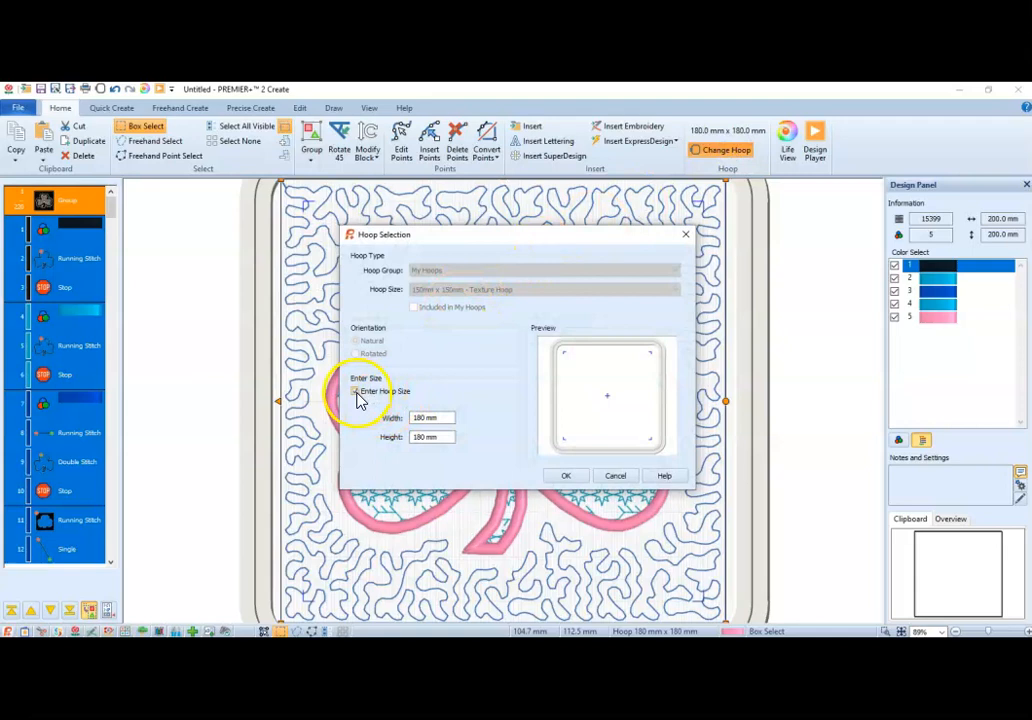
{"action": "left_click", "coordinate": [357, 392]}
{"action": "left_click", "coordinate": [440, 290]}
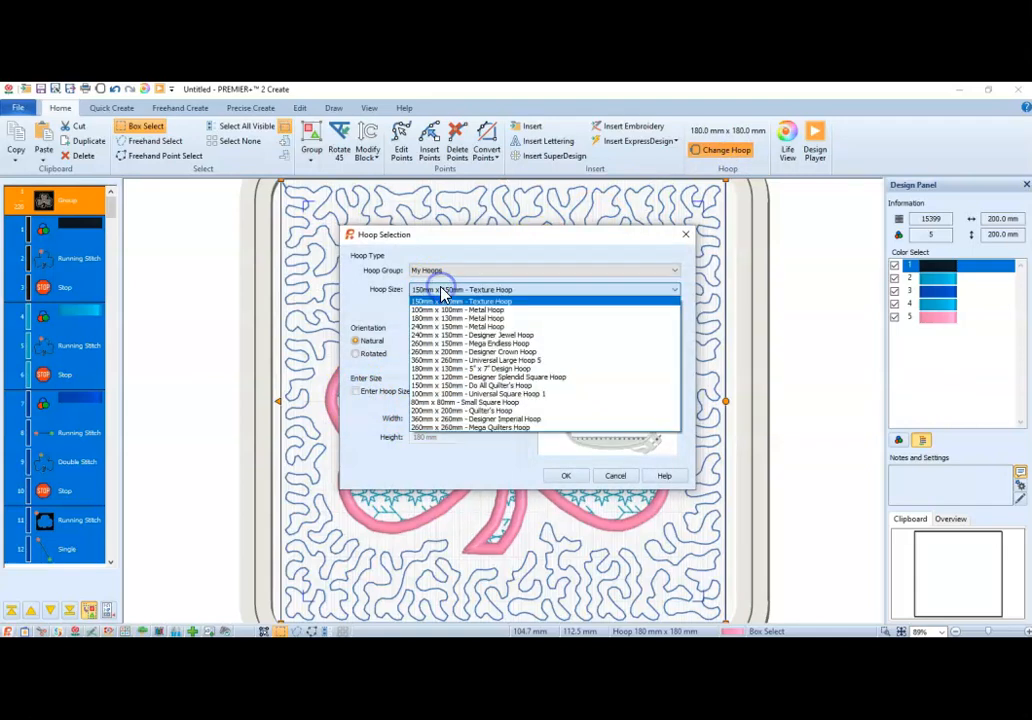
{"action": "left_click", "coordinate": [432, 412]}
{"action": "left_click", "coordinate": [566, 476]}
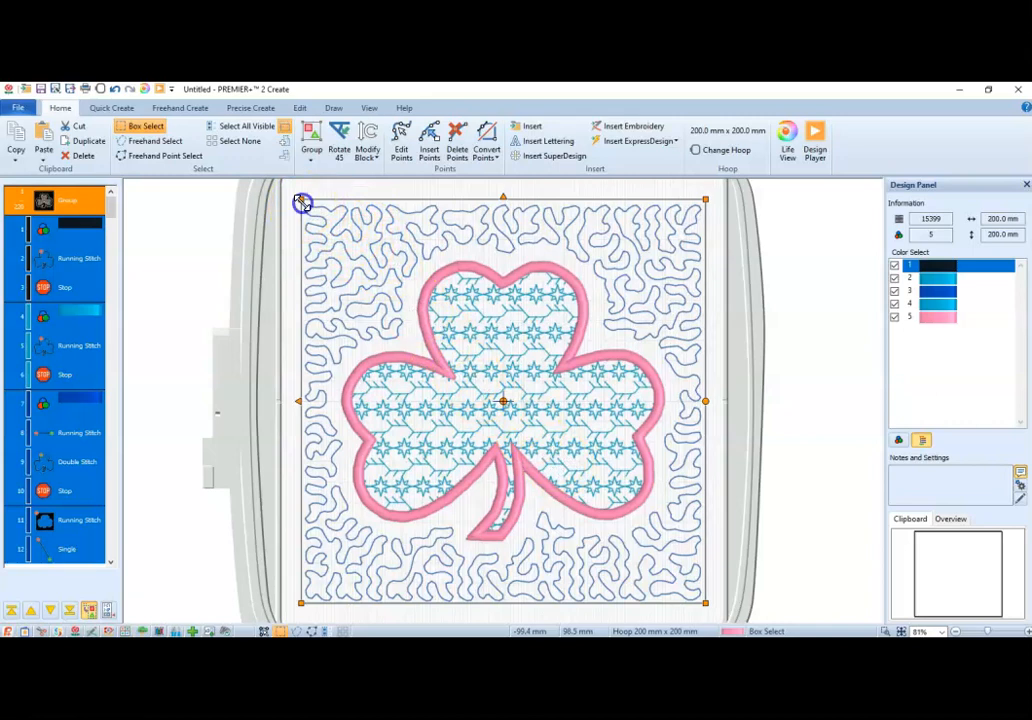
{"action": "left_click_drag", "start_coordinate": [301, 202], "coordinate": [320, 215]}
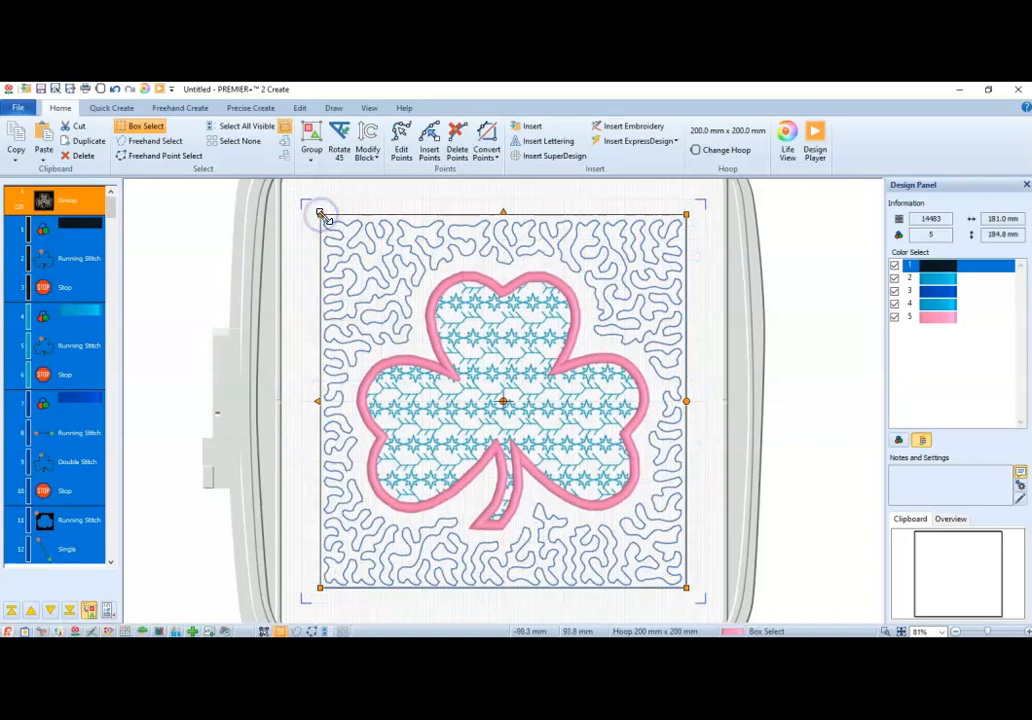
{"action": "left_click", "coordinate": [198, 256]}
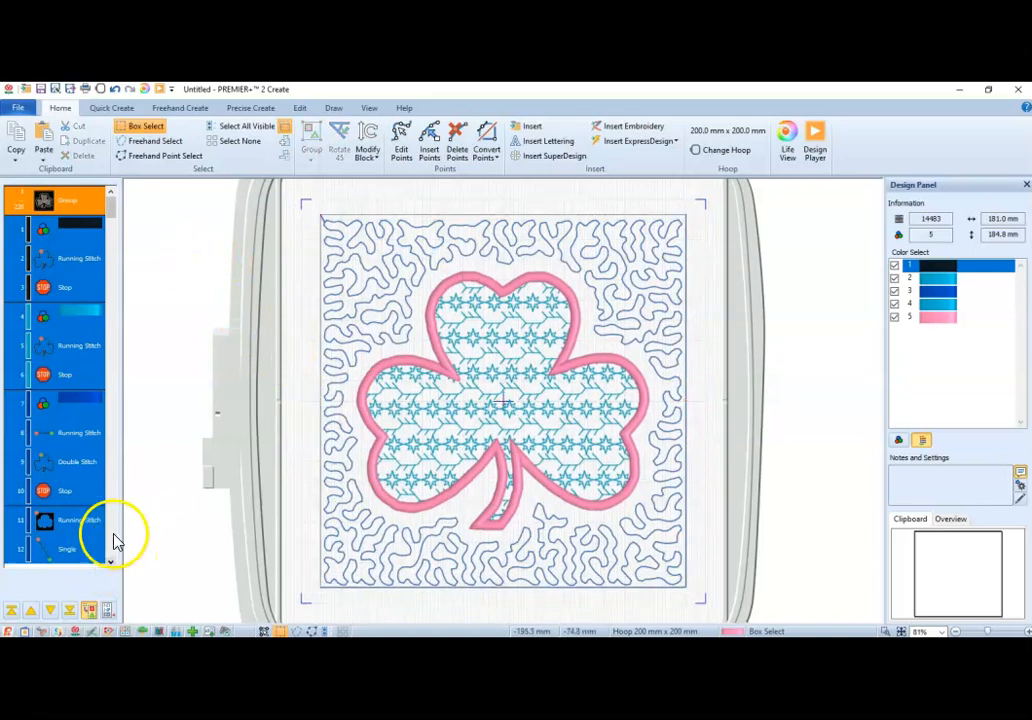
Insert a Stop after the final running stitch of the shamrock block.
{"action": "left_click_drag", "start_coordinate": [114, 207], "coordinate": [108, 577]}
{"action": "left_click", "coordinate": [83, 552]}
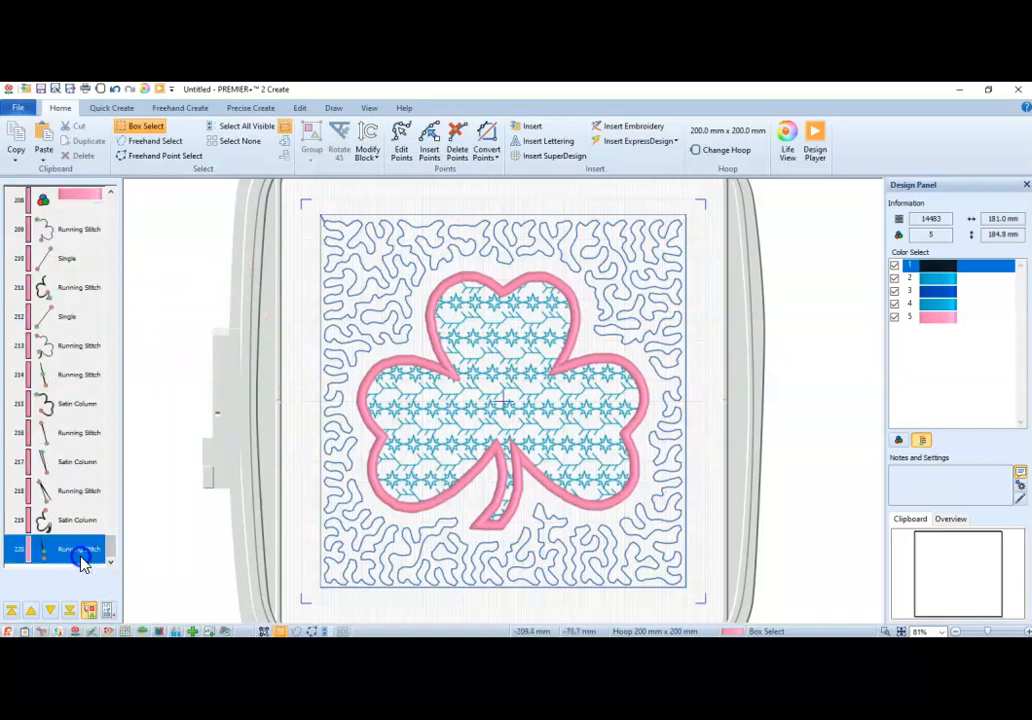
{"action": "right_click", "coordinate": [81, 557]}
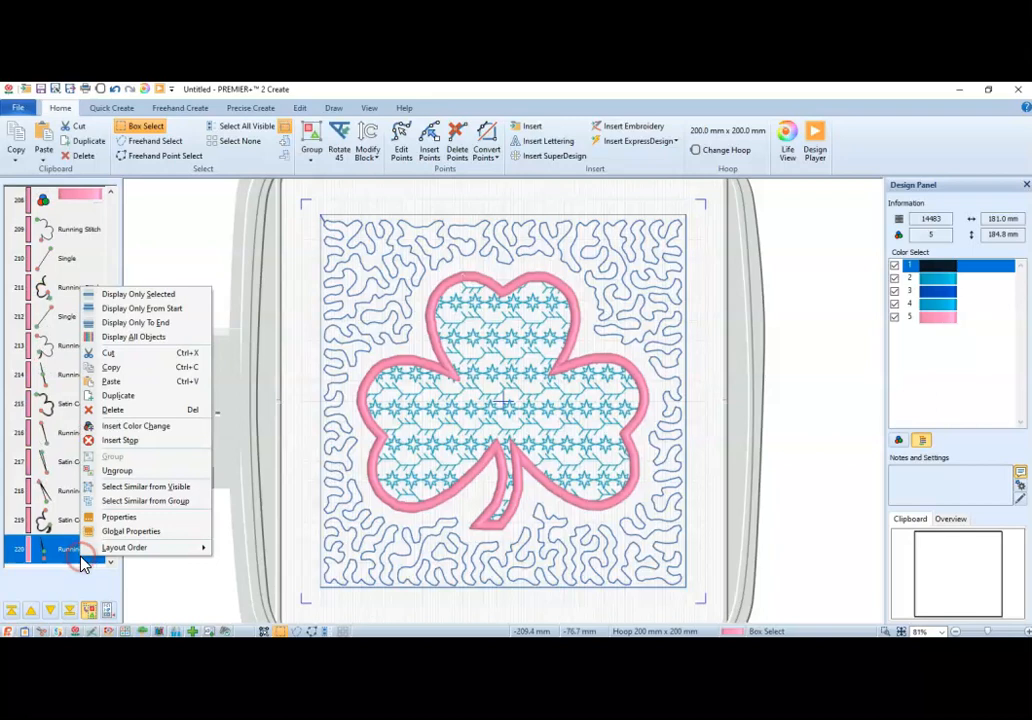
{"action": "left_click", "coordinate": [134, 442]}
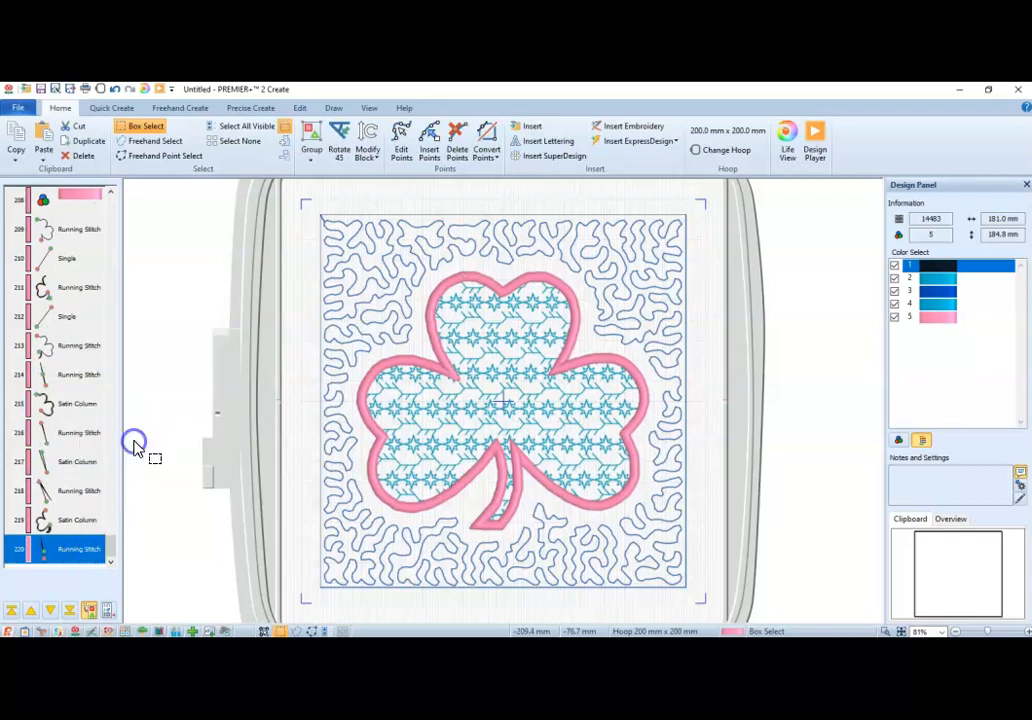
Paste the copied square outline group after the new Stop and resize it to about 192 x 193 mm around the block.
{"action": "right_click", "coordinate": [83, 558]}
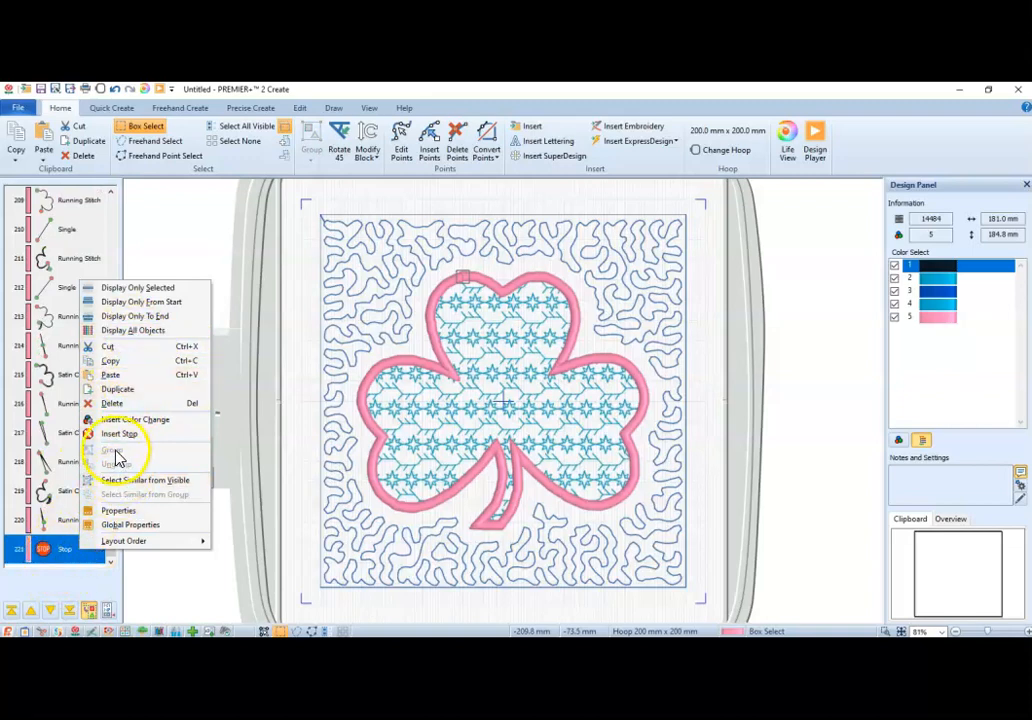
{"action": "left_click", "coordinate": [64, 553]}
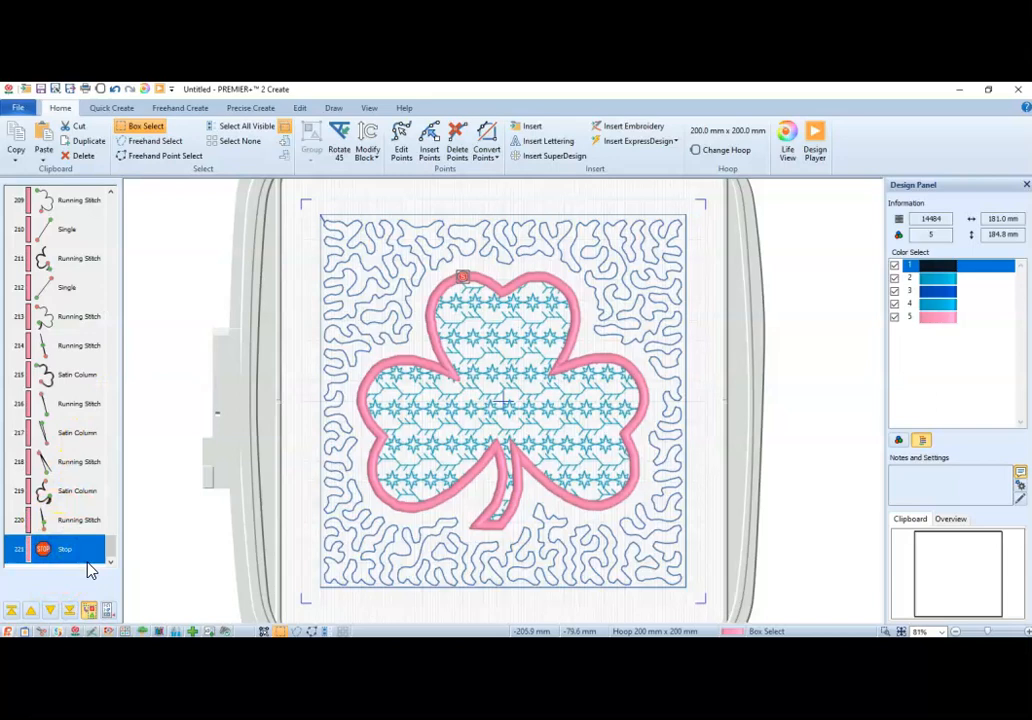
{"action": "key", "text": "ctrl+v"}
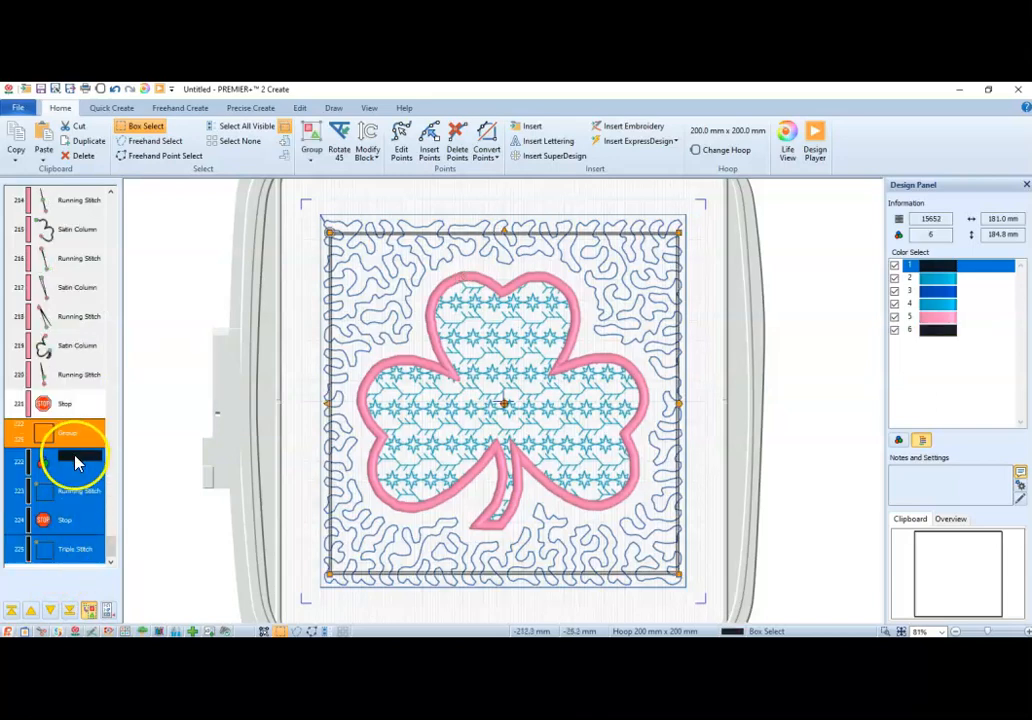
{"action": "left_click_drag", "start_coordinate": [330, 234], "coordinate": [308, 205]}
{"action": "left_click_drag", "start_coordinate": [678, 575], "coordinate": [700, 594]}
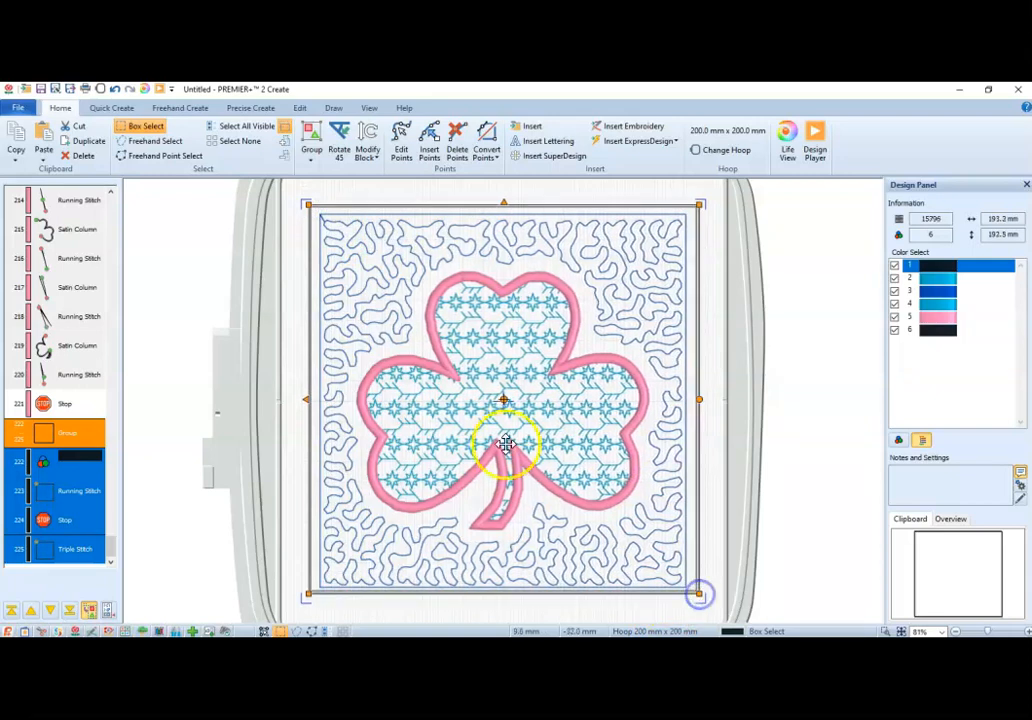
{"action": "left_click_drag", "start_coordinate": [307, 205], "coordinate": [311, 202]}
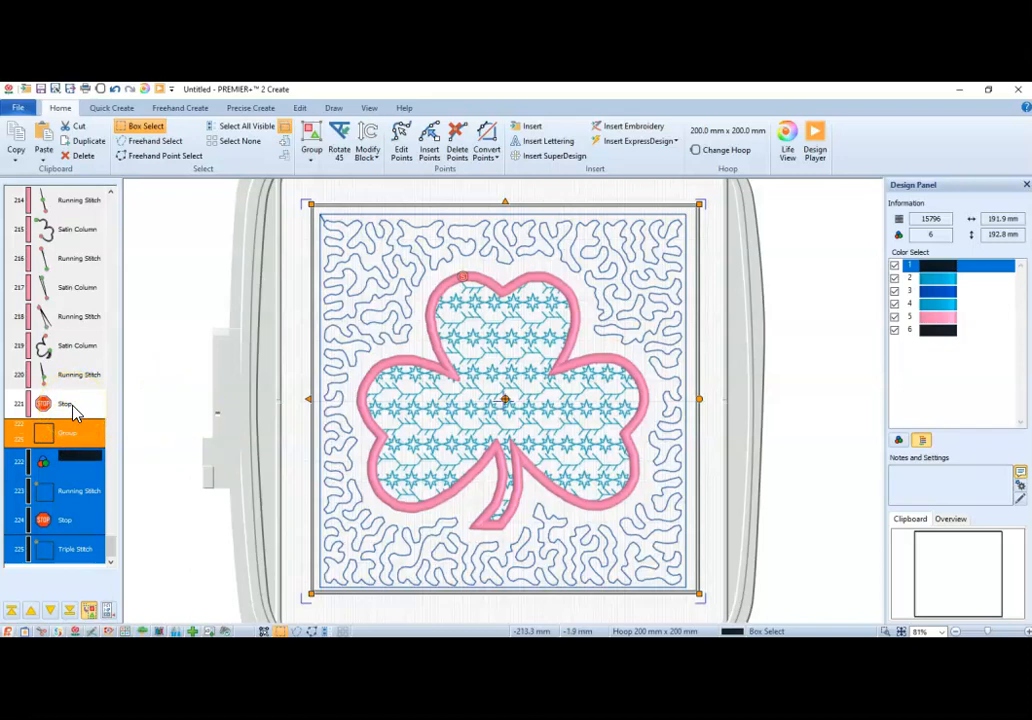
Insert a color change to RaRa5-2296 Black between the new Stop and the square outline group.
{"action": "left_click", "coordinate": [70, 404]}
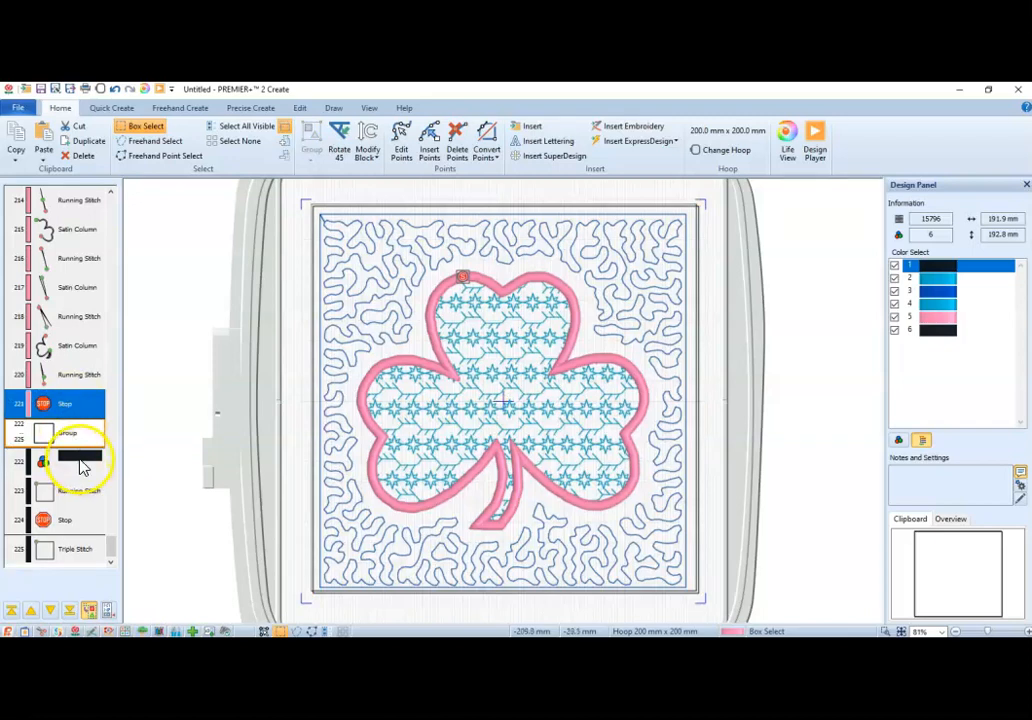
{"action": "left_click", "coordinate": [932, 332]}
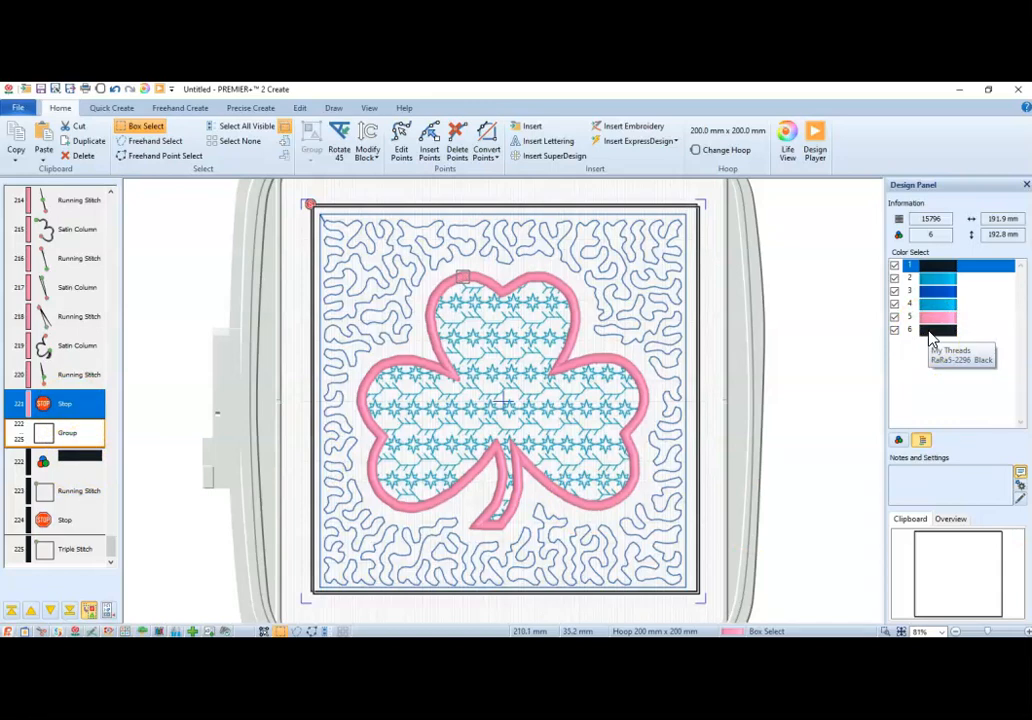
{"action": "right_click", "coordinate": [70, 410]}
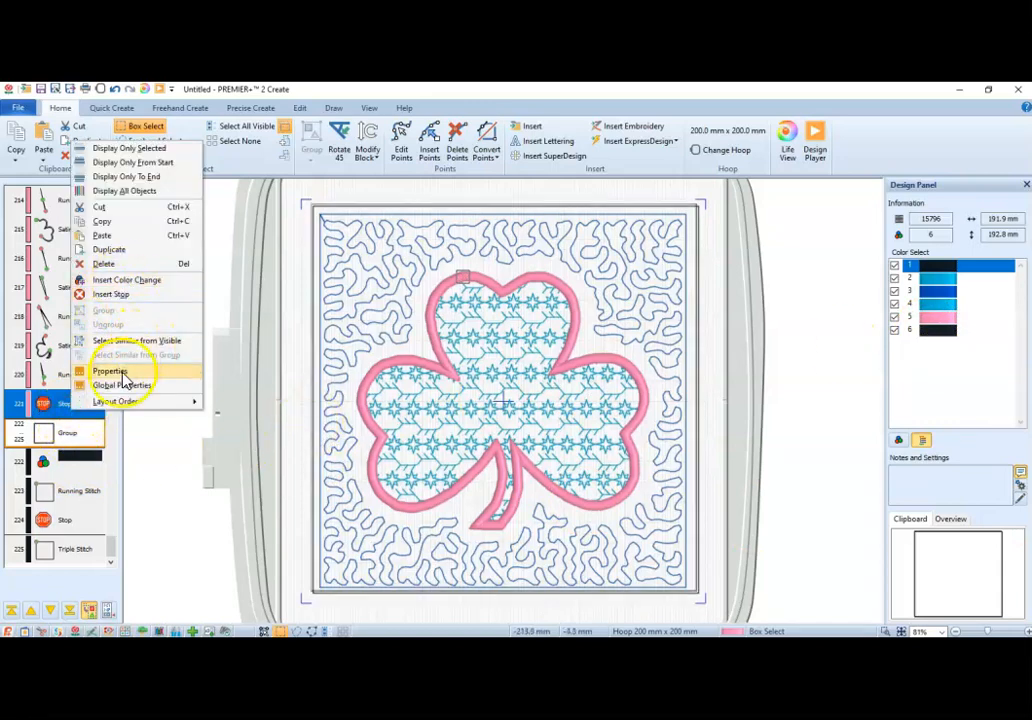
{"action": "left_click", "coordinate": [131, 281]}
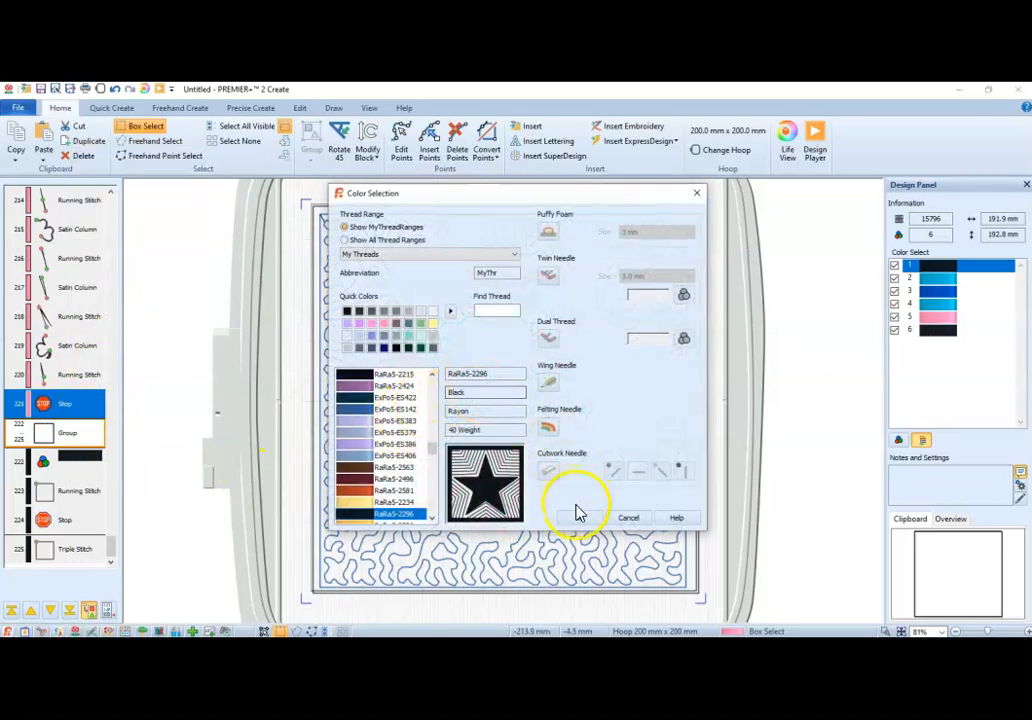
{"action": "left_click", "coordinate": [579, 517]}
After the new color change, create a vertical Double Stitch line about 50 mm long between the stippled block's left edge and the square outline.
{"action": "left_click", "coordinate": [84, 438]}
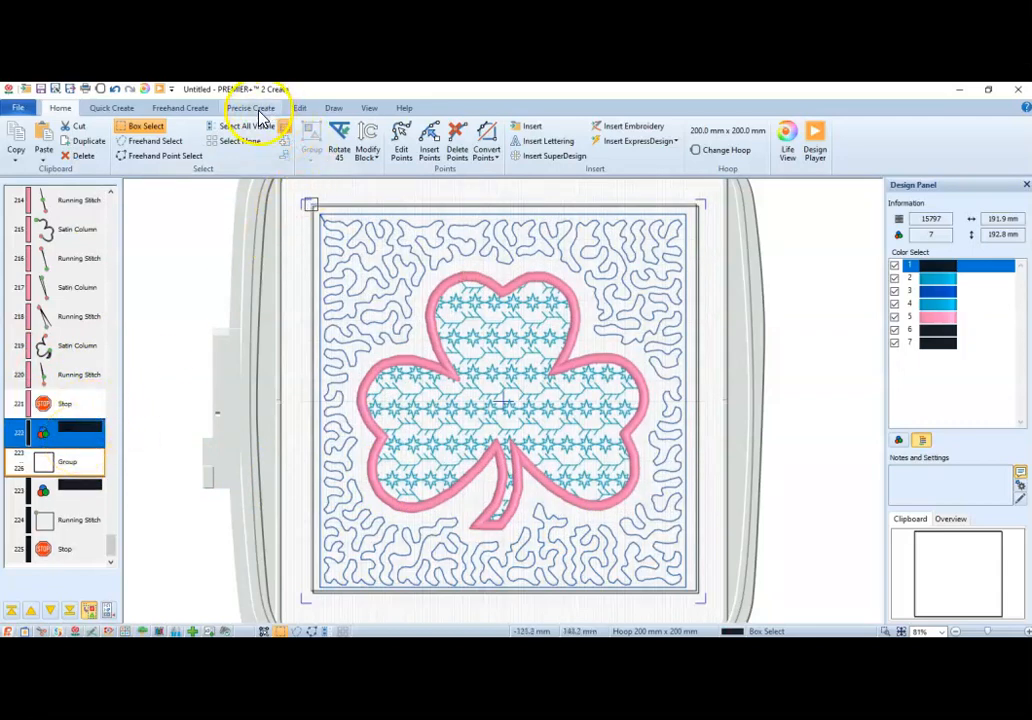
{"action": "left_click", "coordinate": [80, 440]}
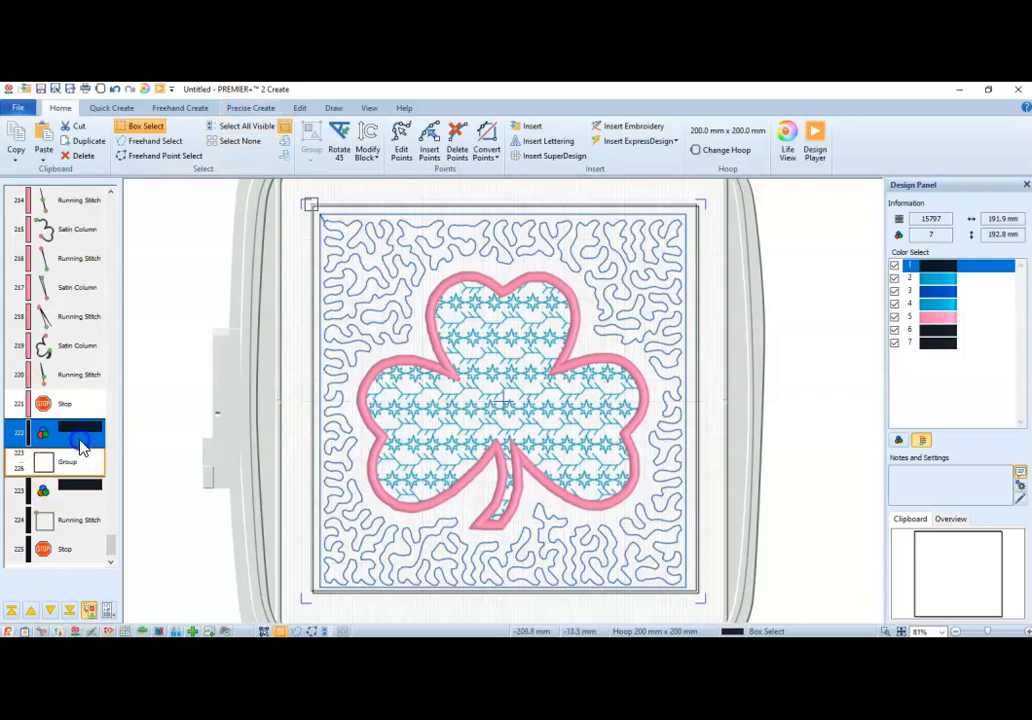
{"action": "left_click", "coordinate": [247, 110]}
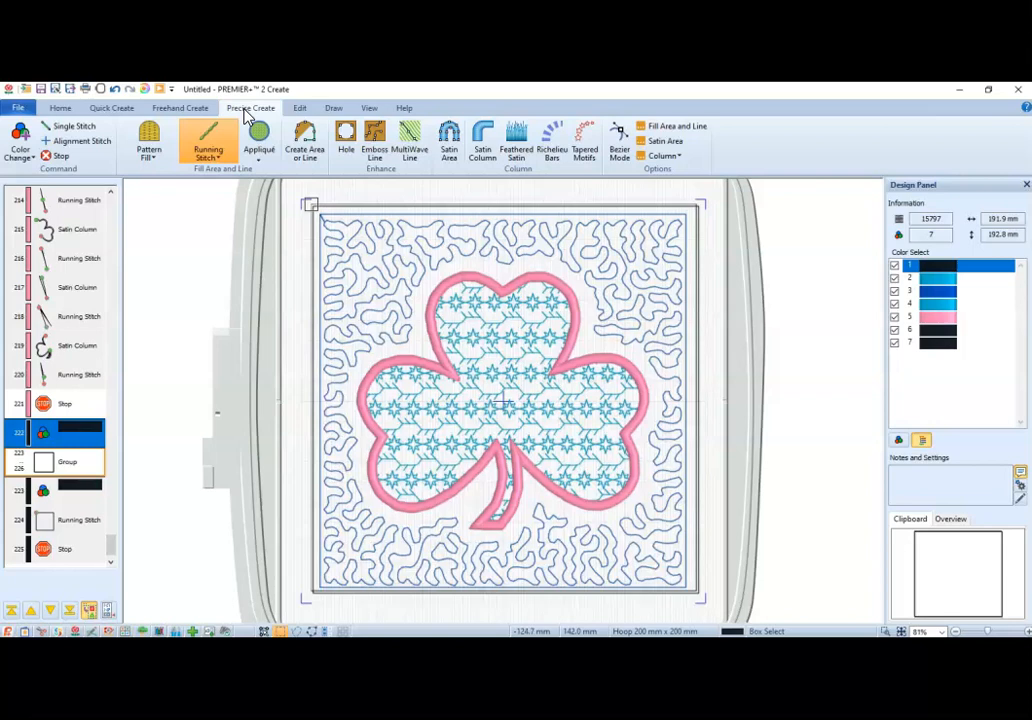
{"action": "left_click", "coordinate": [305, 142]}
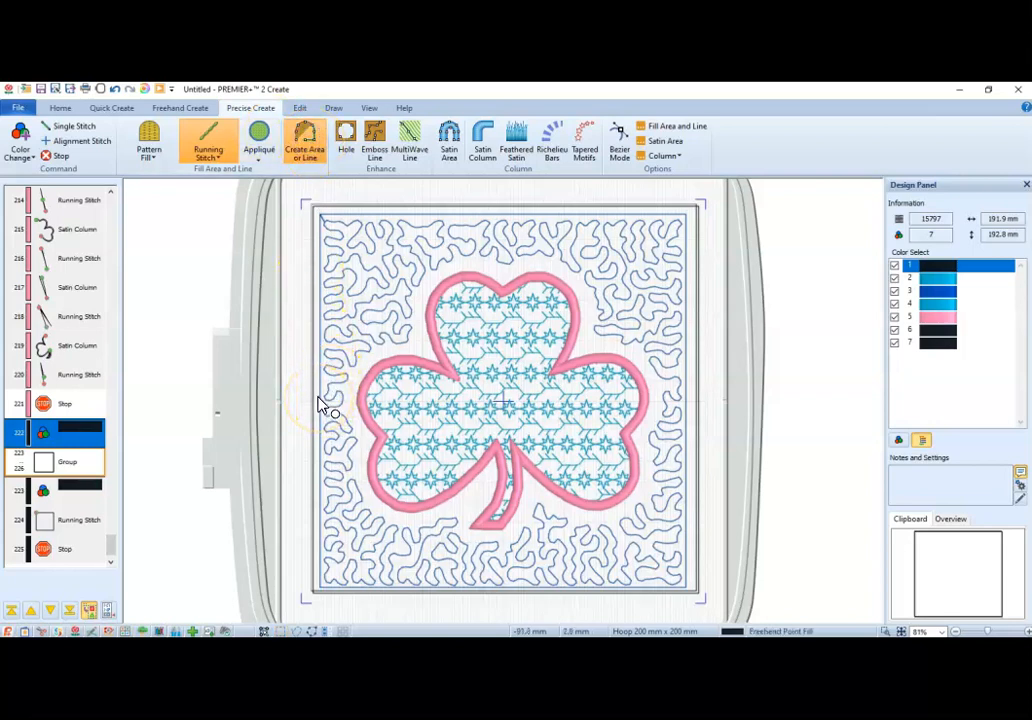
{"action": "left_click", "coordinate": [317, 365]}
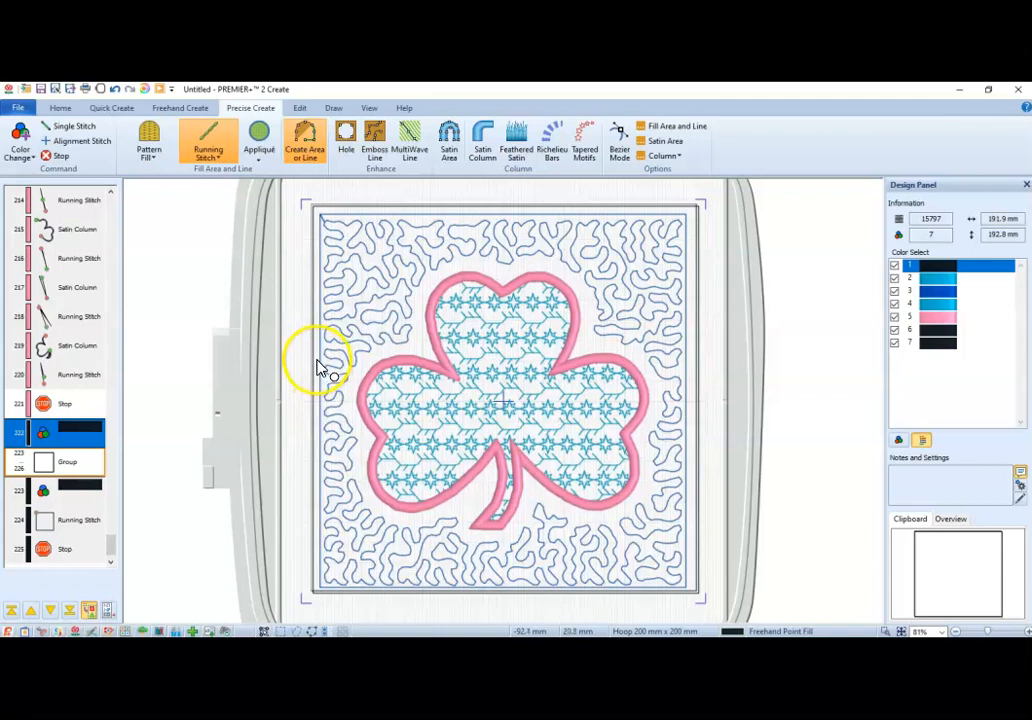
{"action": "left_click", "coordinate": [317, 360]}
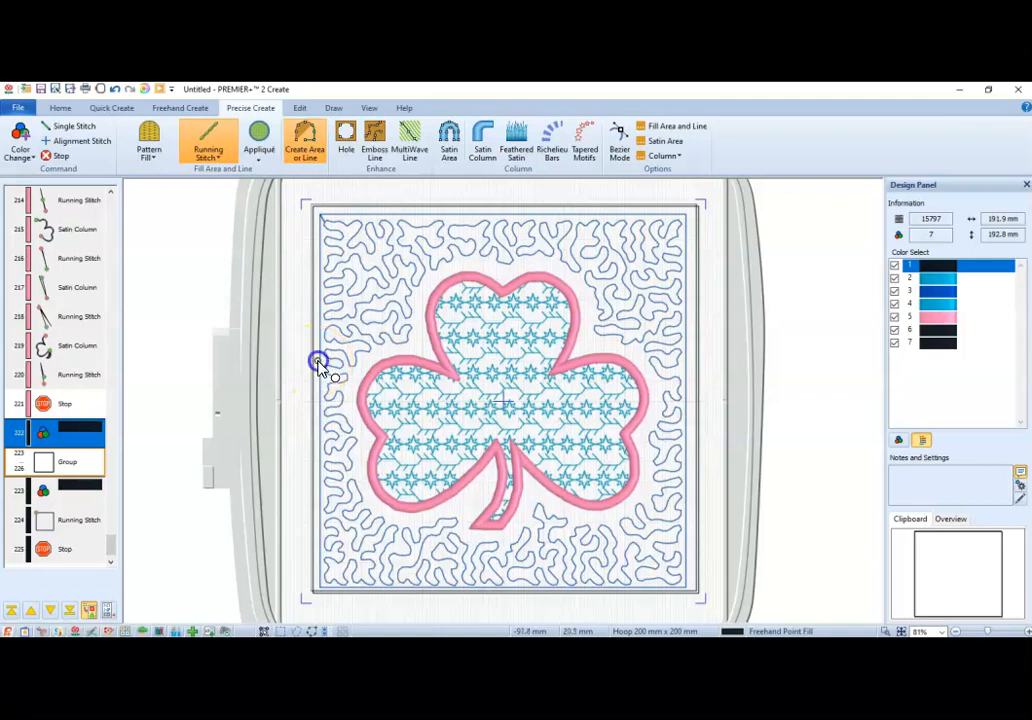
{"action": "left_click", "coordinate": [318, 468]}
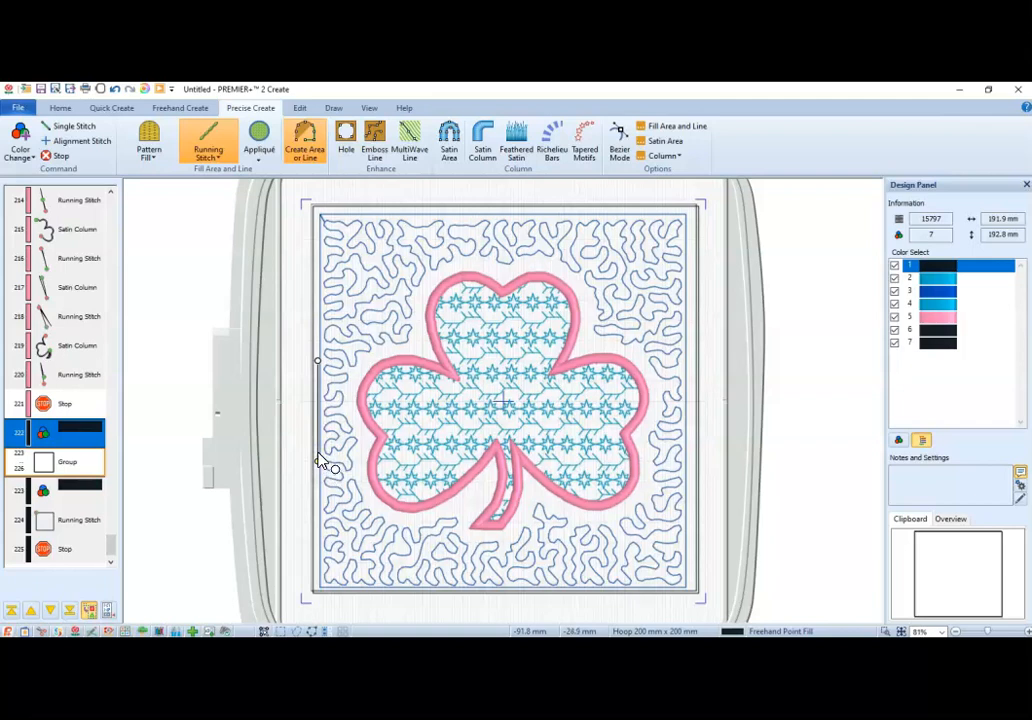
{"action": "left_click", "coordinate": [208, 153]}
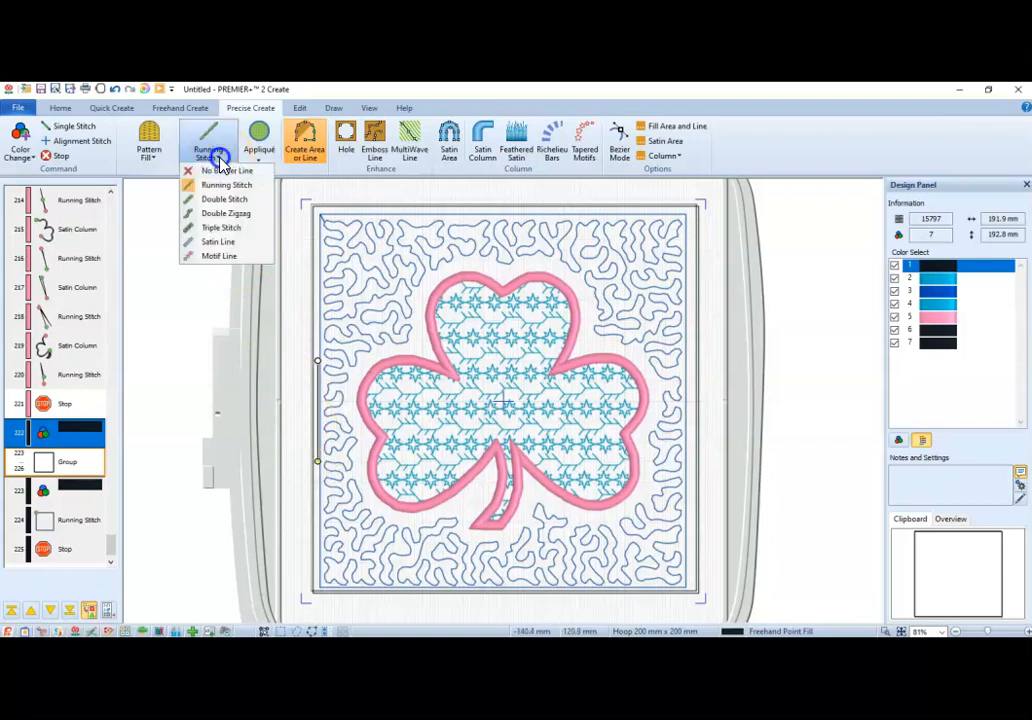
{"action": "left_click", "coordinate": [222, 201]}
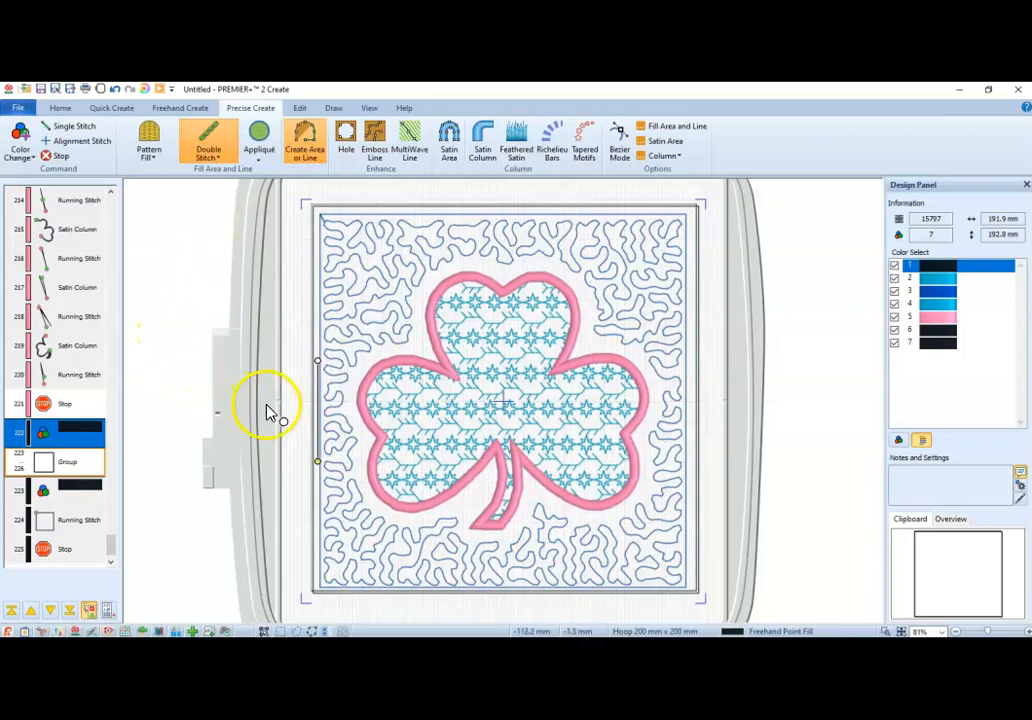
{"action": "right_click", "coordinate": [322, 425]}
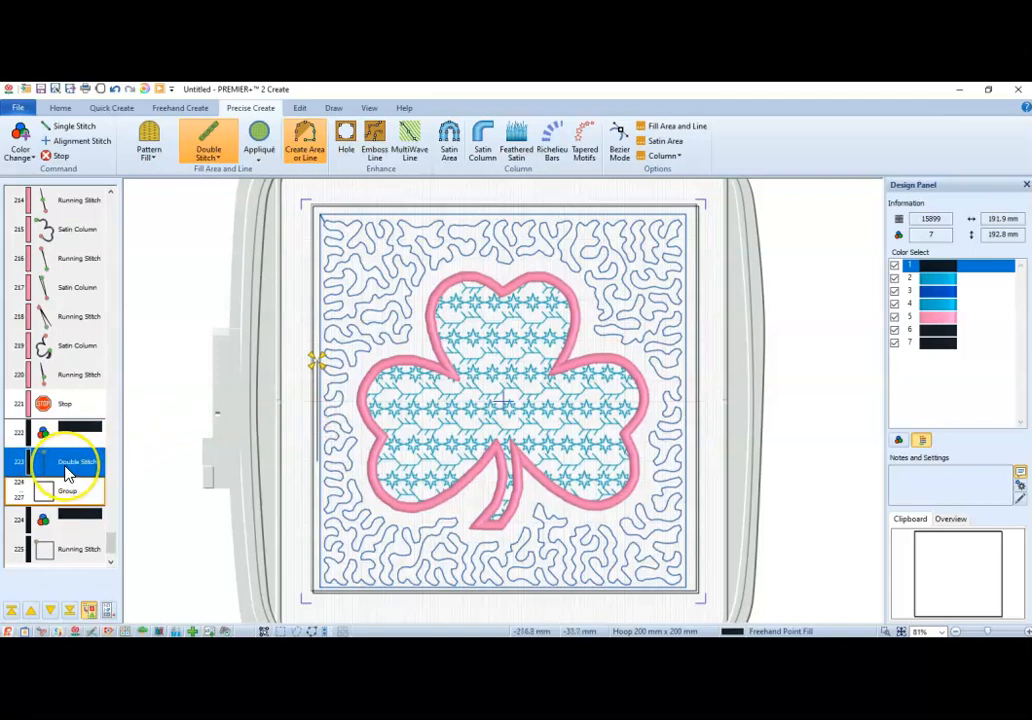
Create a second vertical Double Stitch line about 59 mm long between the stippling's right edge and the square outline.
{"action": "left_click", "coordinate": [691, 362]}
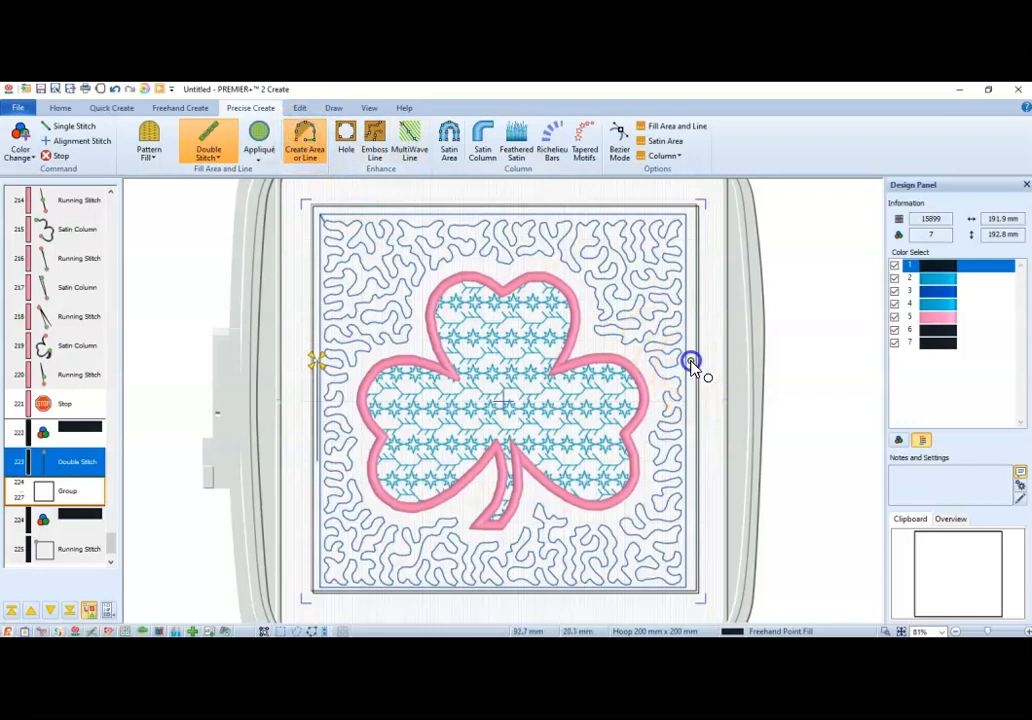
{"action": "left_click", "coordinate": [691, 483]}
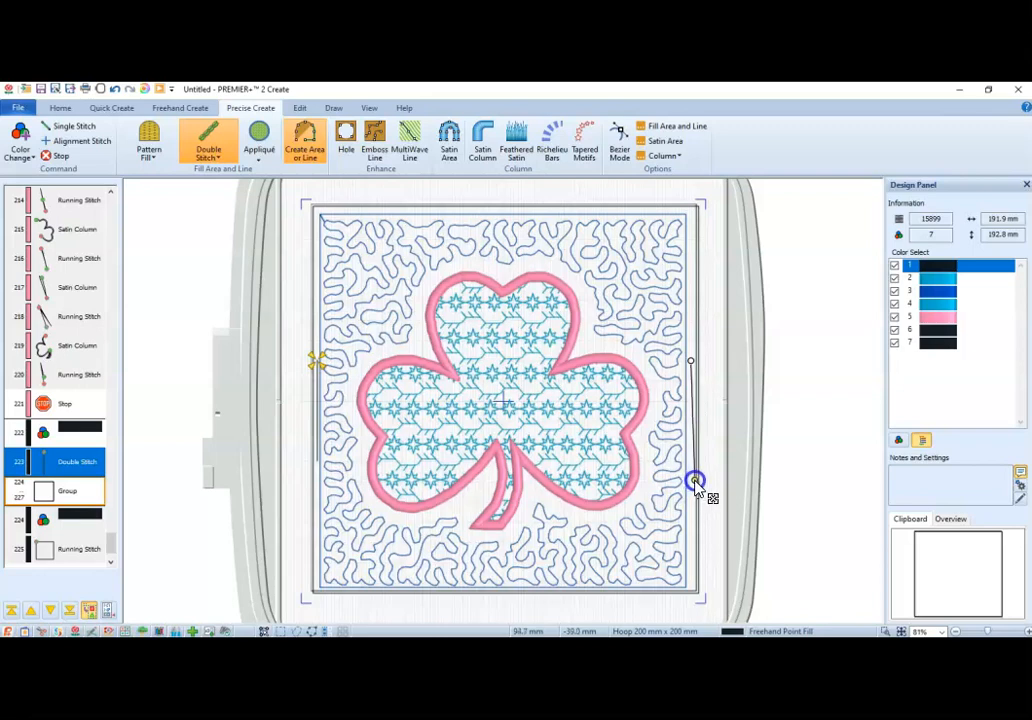
{"action": "left_click", "coordinate": [697, 482]}
{"action": "right_click", "coordinate": [698, 398]}
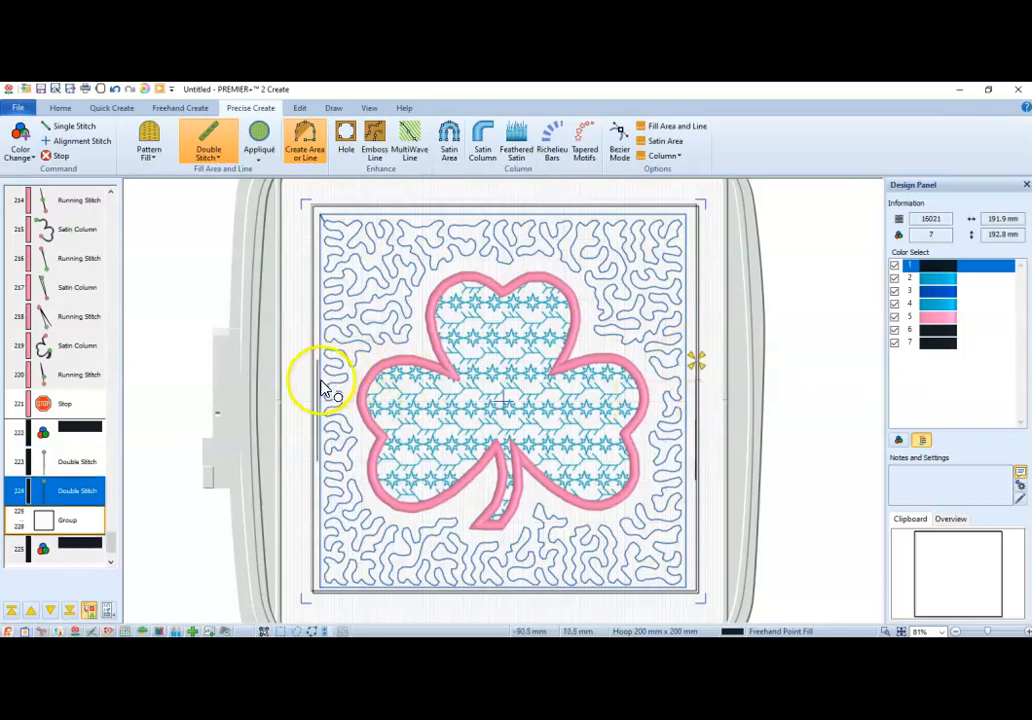
Shift both points of the left Double Stitch line slightly outward so it lies against the square outline.
{"action": "left_click", "coordinate": [67, 470]}
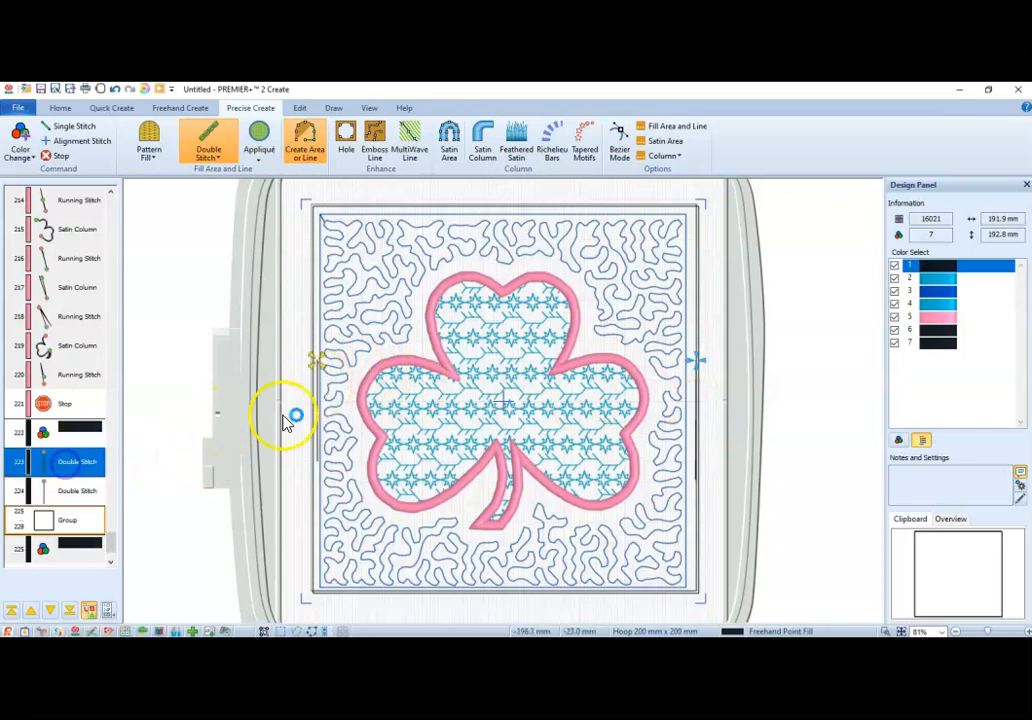
{"action": "right_click", "coordinate": [319, 407]}
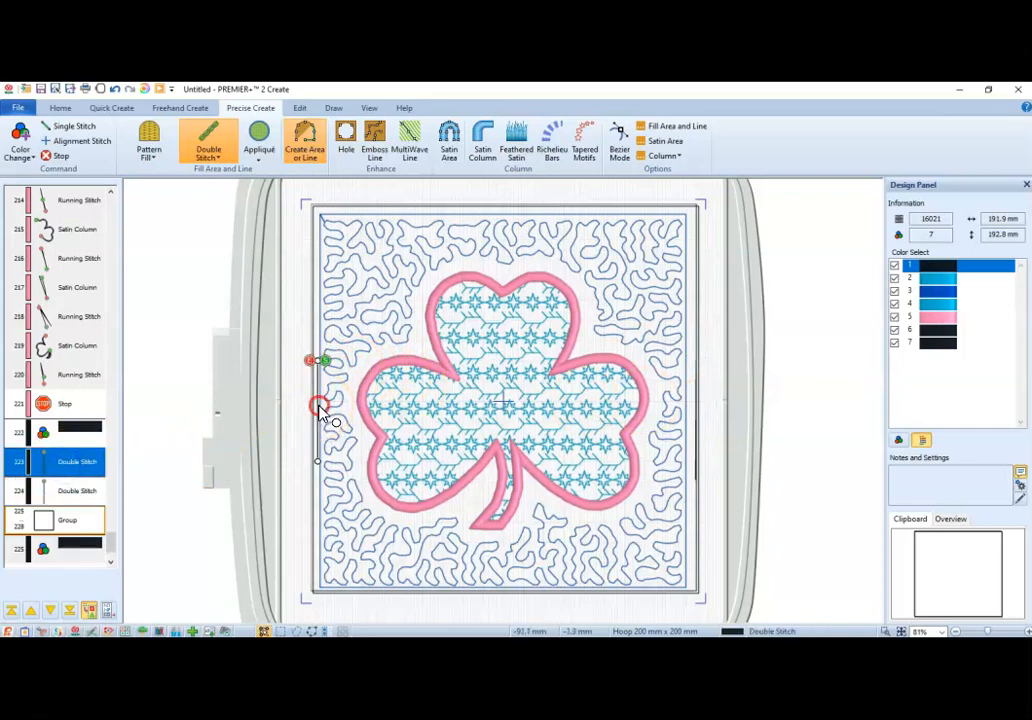
{"action": "left_click_drag", "start_coordinate": [318, 461], "coordinate": [314, 461]}
{"action": "left_click", "coordinate": [318, 400]}
{"action": "left_click", "coordinate": [315, 362]}
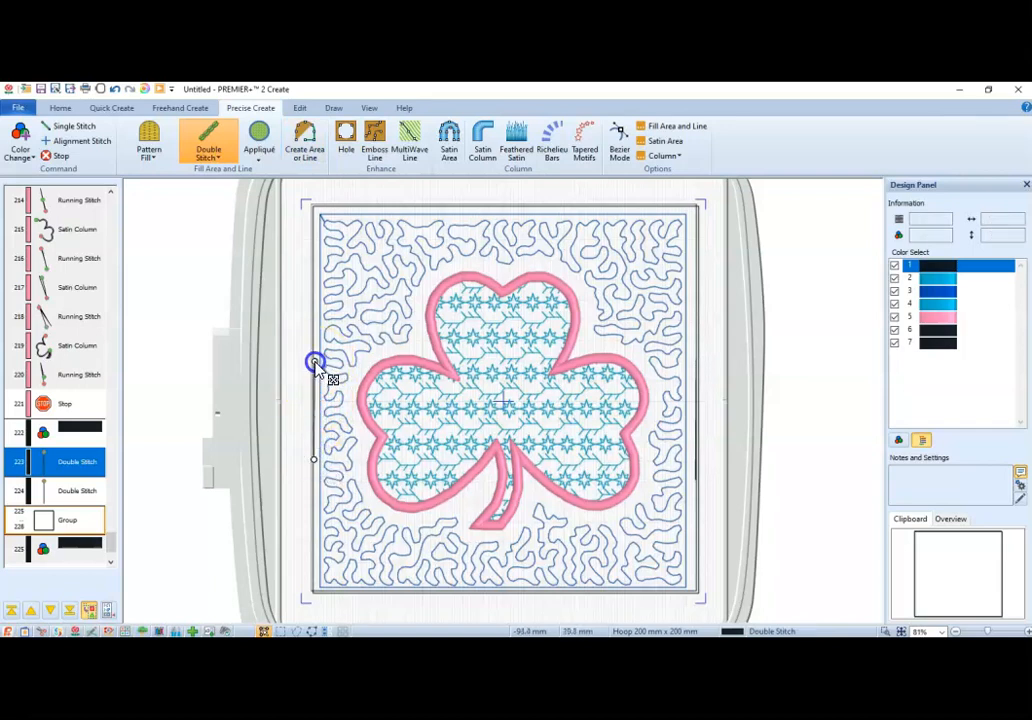
{"action": "left_click", "coordinate": [214, 474]}
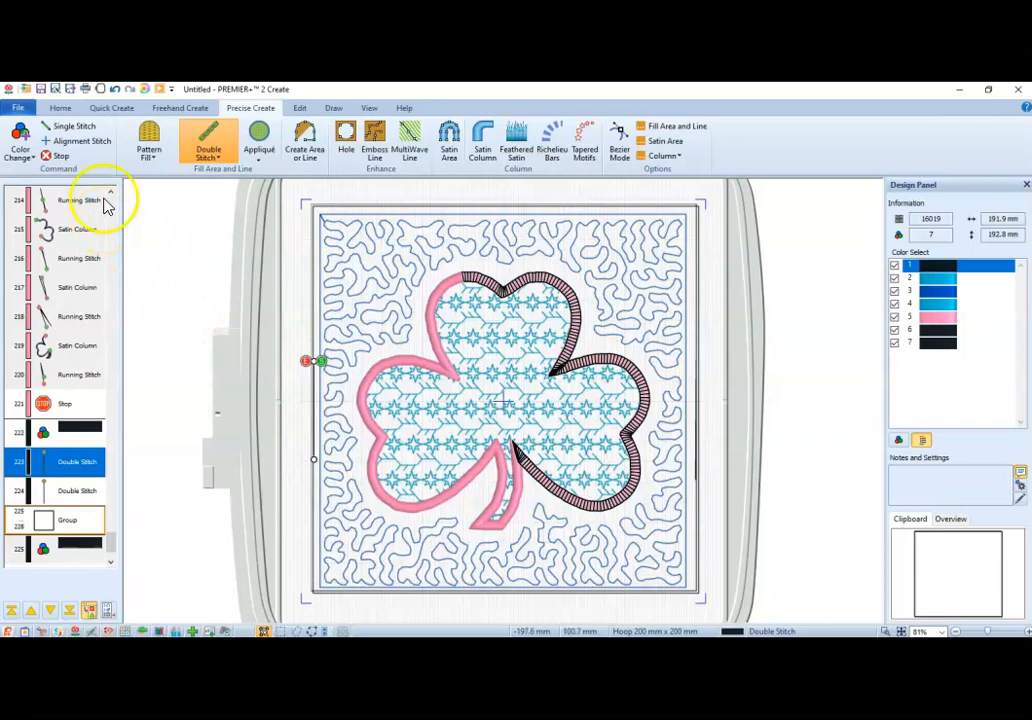
Save the design to the Desktop as an EDO file named "pz shamrock quilted.edo".
{"action": "left_click", "coordinate": [40, 89]}
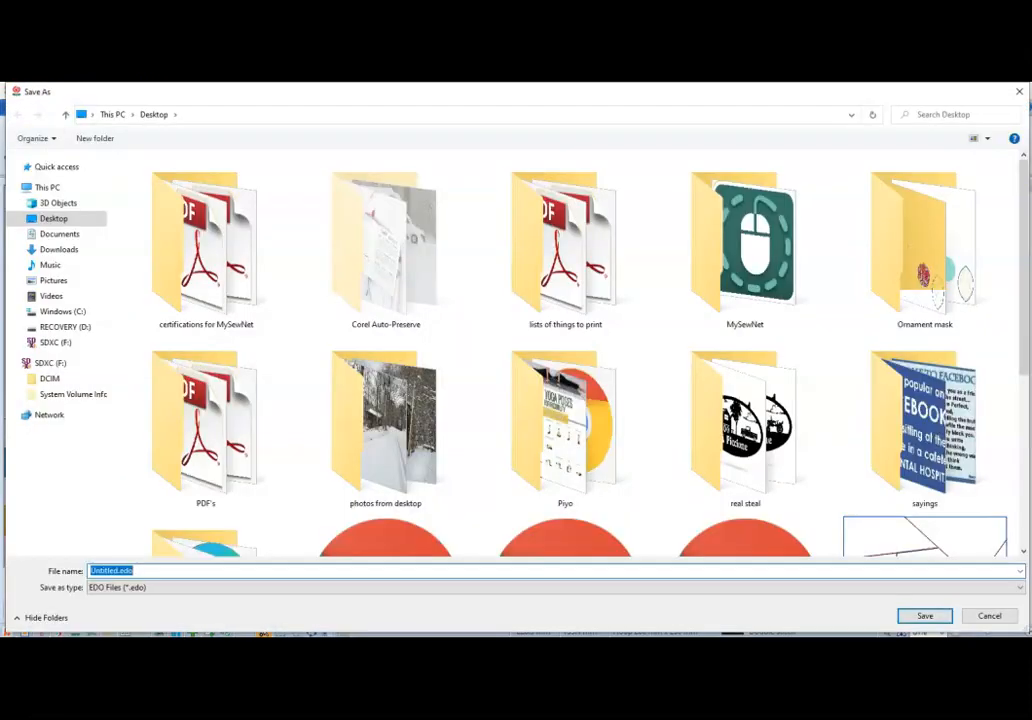
{"action": "left_click_drag", "start_coordinate": [1023, 285], "coordinate": [1023, 500]}
{"action": "left_click", "coordinate": [779, 484]}
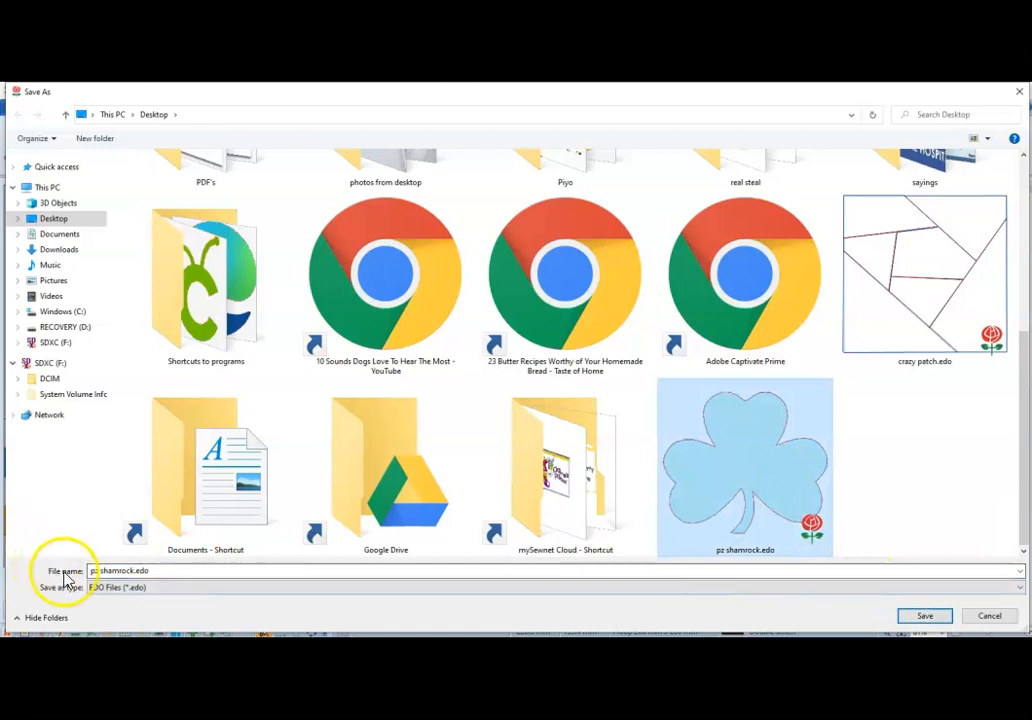
{"action": "left_click", "coordinate": [131, 570]}
{"action": "left_click", "coordinate": [135, 571]}
{"action": "type", "text": "qu"}
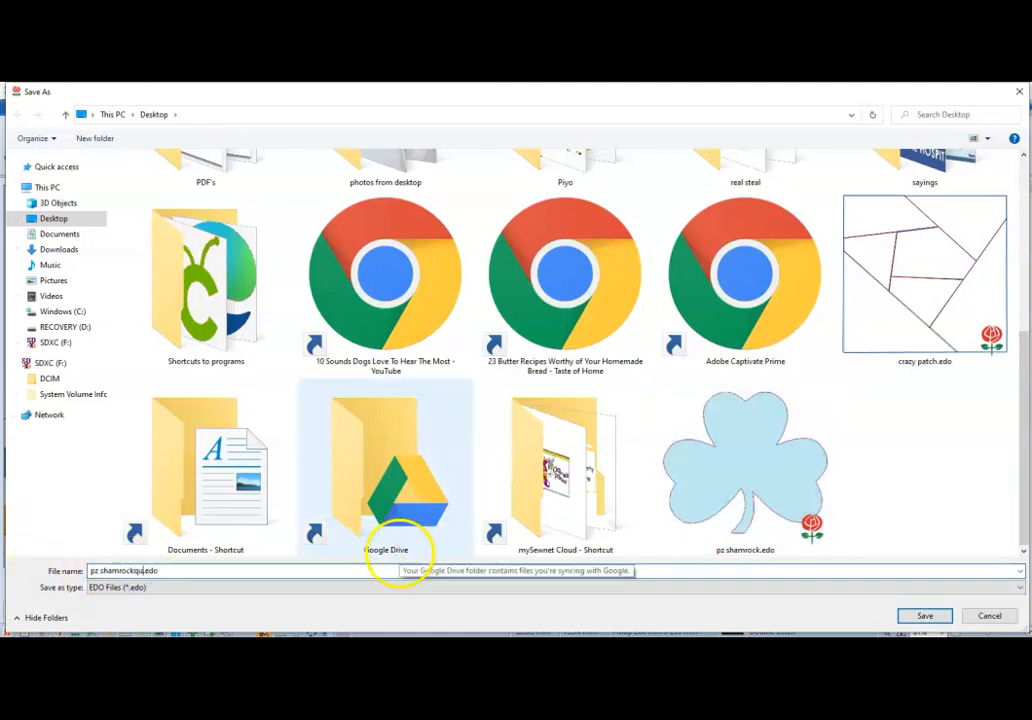
{"action": "type", "text": "i"}
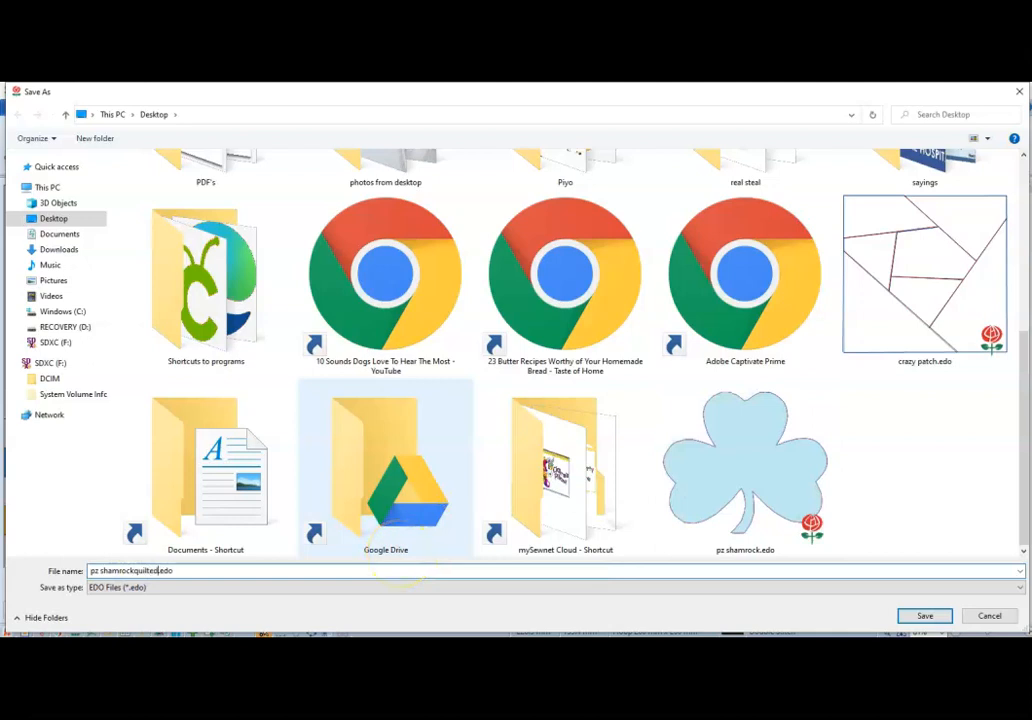
{"action": "type", "text": "lted"}
{"action": "left_click", "coordinate": [135, 571]}
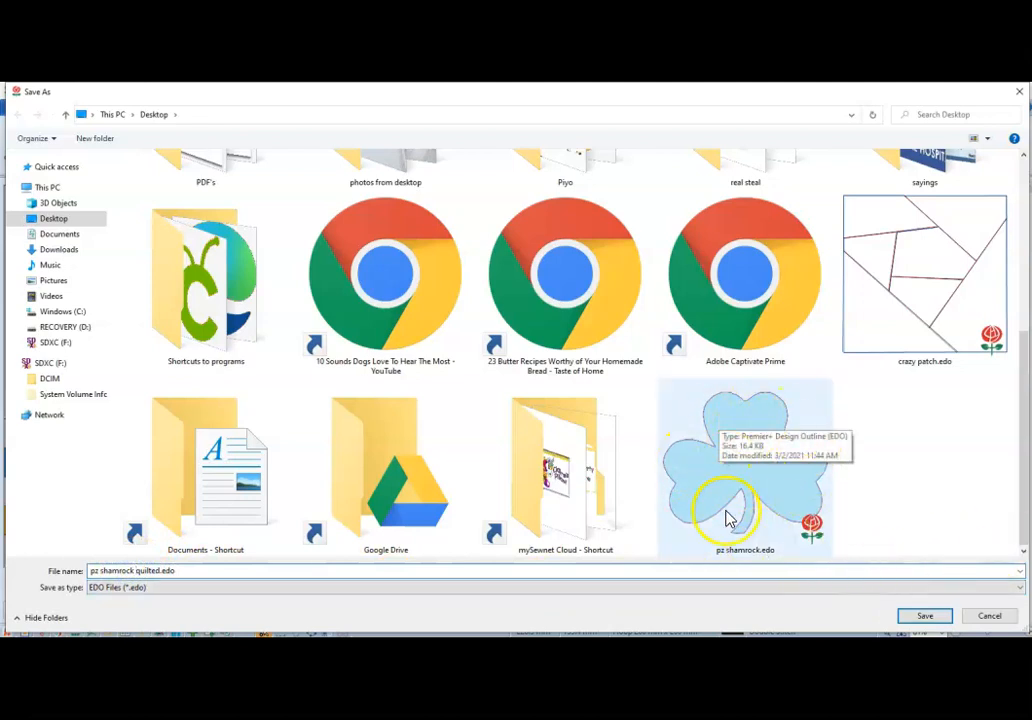
{"action": "left_click", "coordinate": [935, 617]}
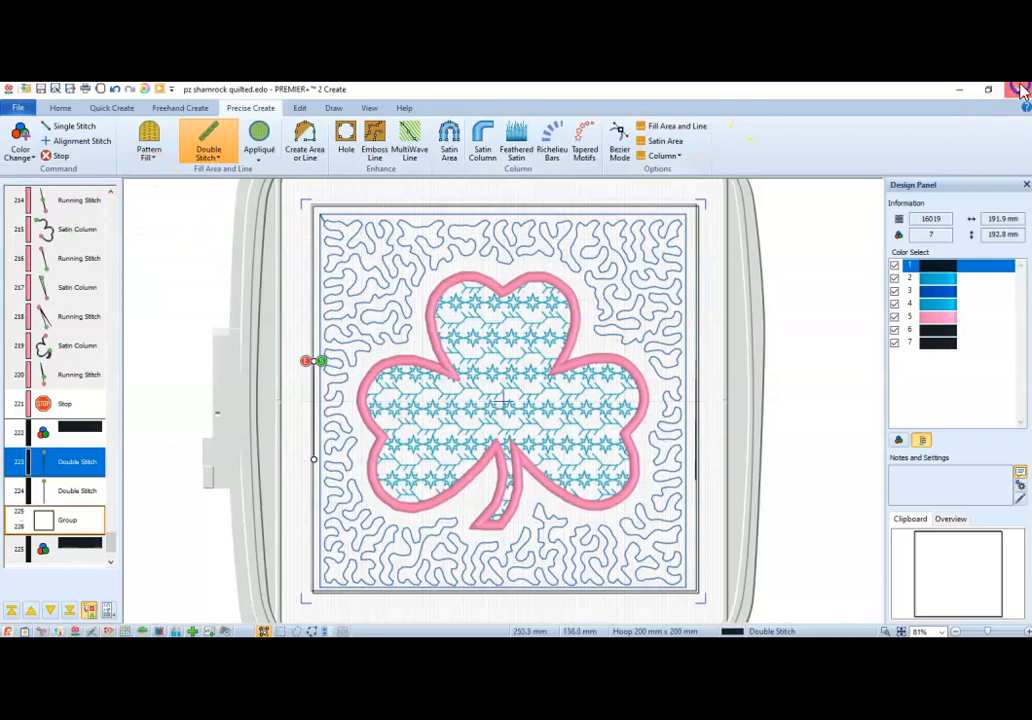
Export the design to the Desktop as "pz shamrock quiltedExported.vp3" and close Create.
{"action": "left_click", "coordinate": [15, 106]}
{"action": "left_click", "coordinate": [58, 220]}
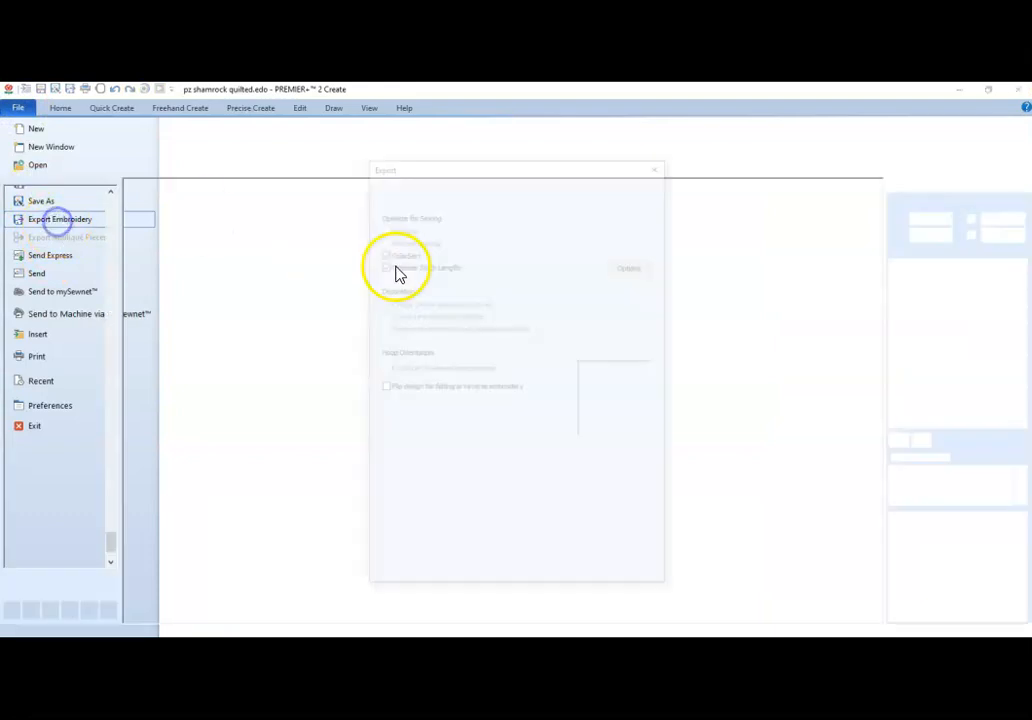
{"action": "left_click", "coordinate": [528, 577]}
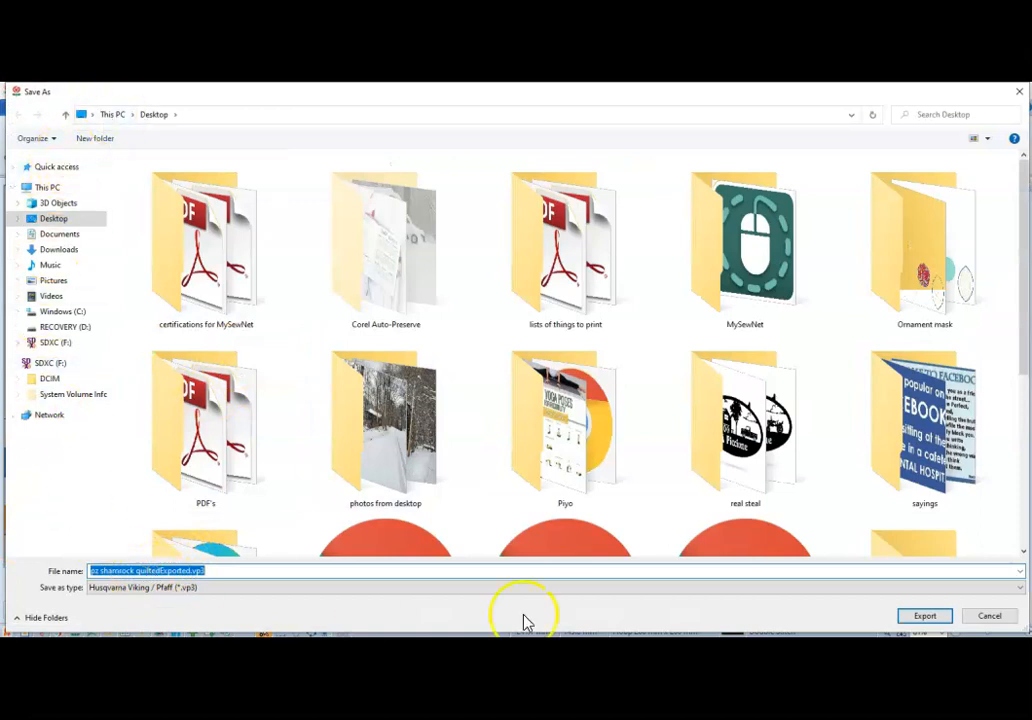
{"action": "left_click", "coordinate": [922, 616]}
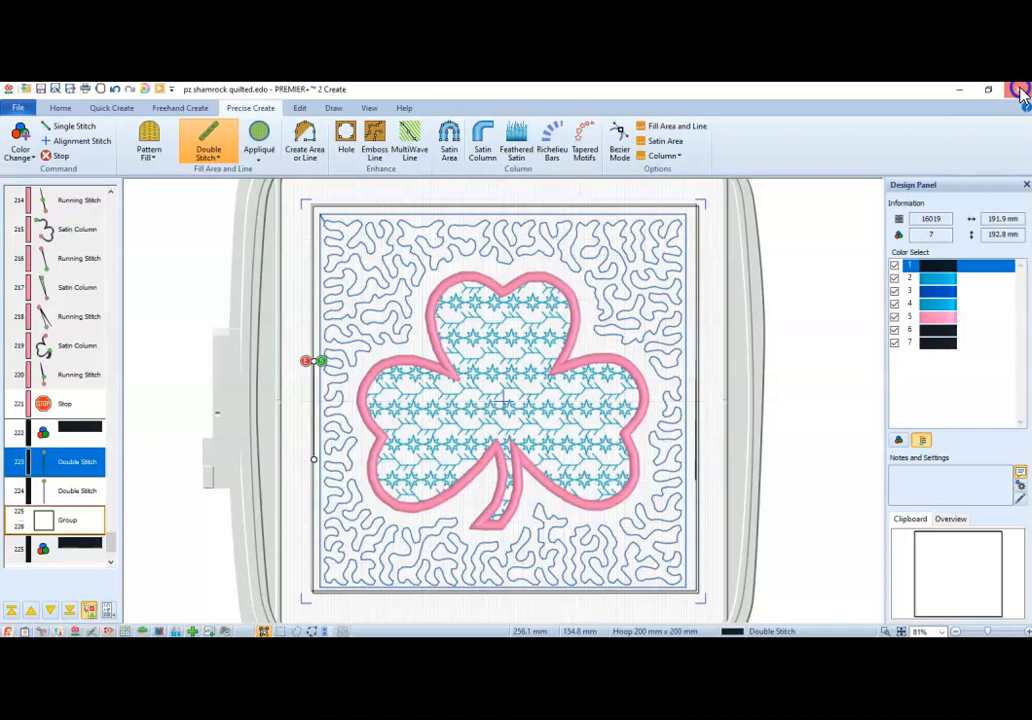
{"action": "left_click", "coordinate": [1019, 90]}
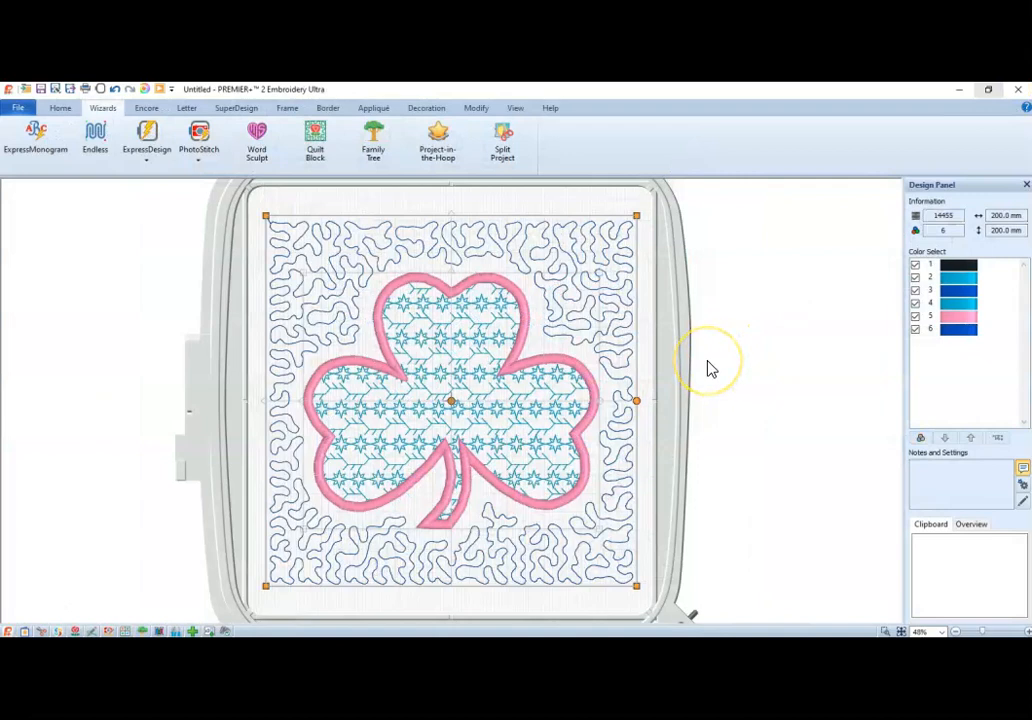
In Embroidery Ultra, delete the old shamrock block from the hoop and insert "pz shamrock quiltedExported.vp3" from the Desktop.
{"action": "key", "text": "Delete"}
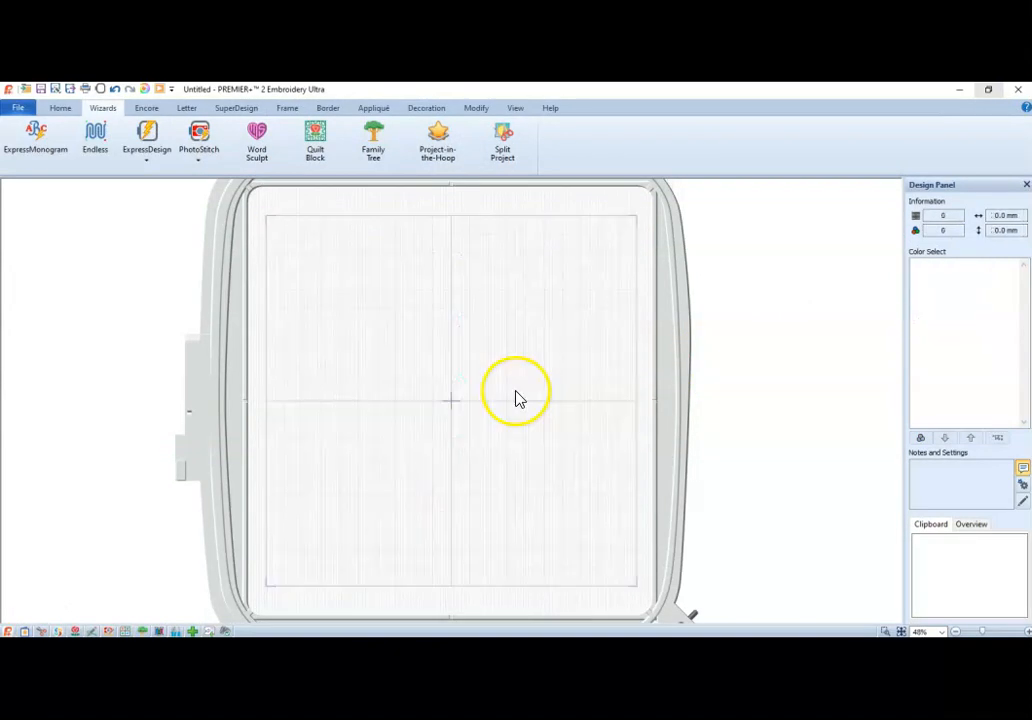
{"action": "left_click", "coordinate": [15, 108]}
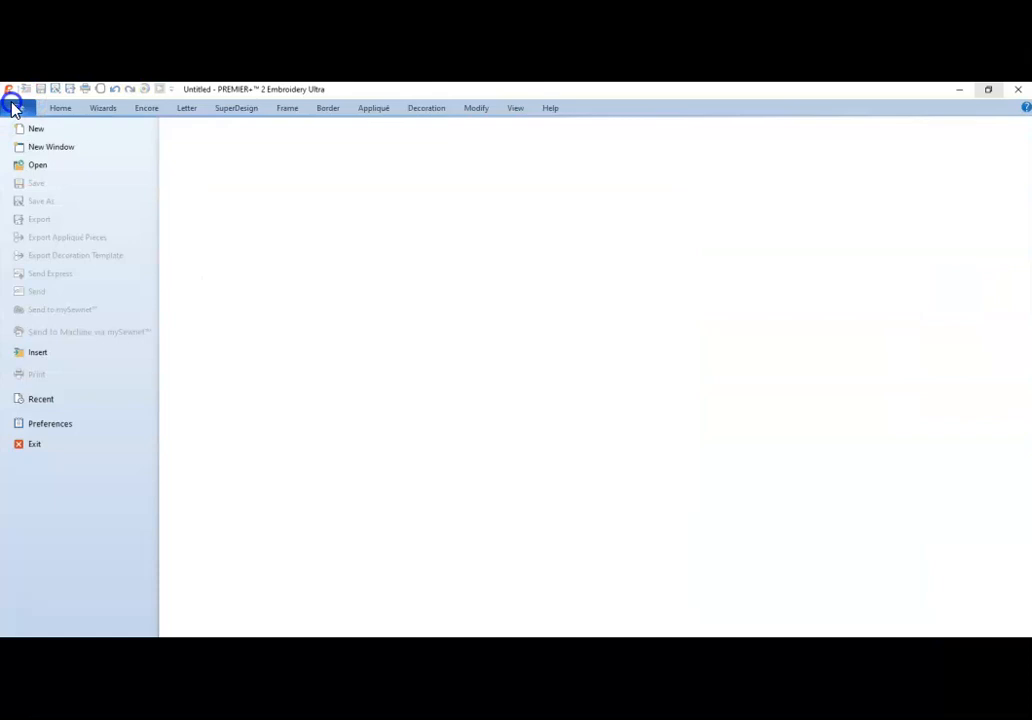
{"action": "left_click", "coordinate": [31, 353]}
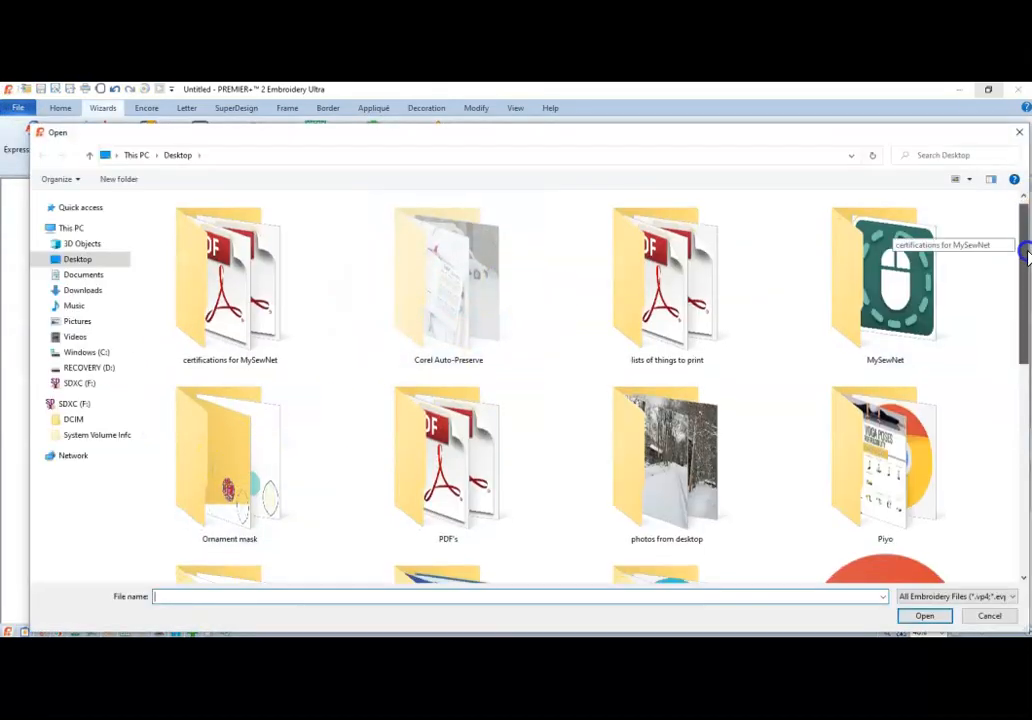
{"action": "scroll", "coordinate": [1027, 255], "scroll_direction": "down", "scroll_amount": 5}
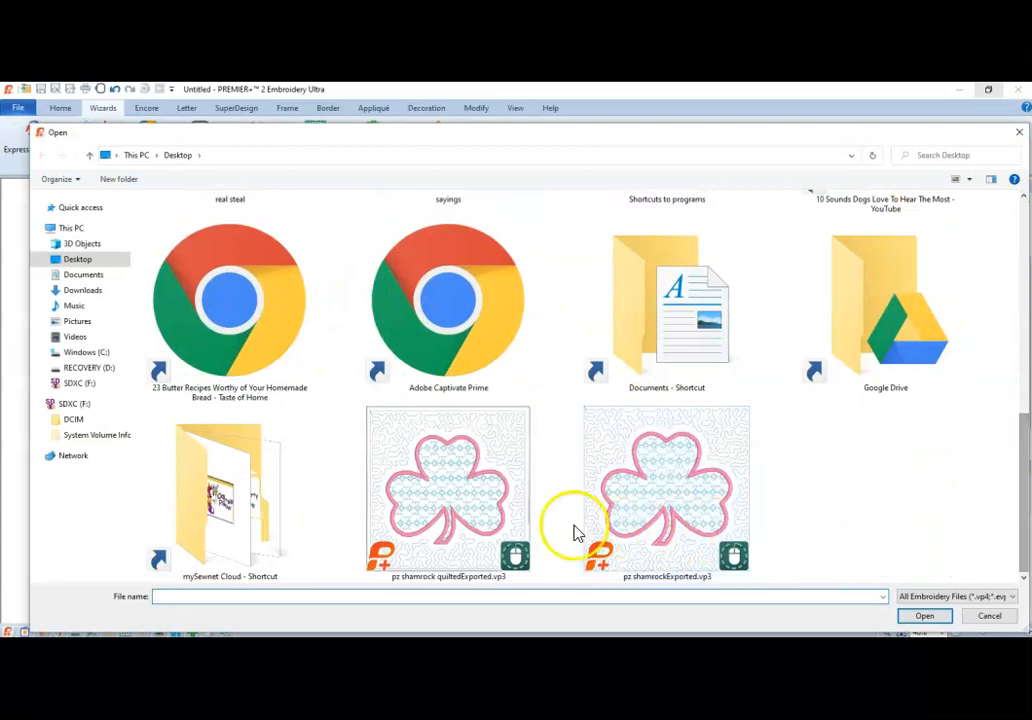
{"action": "left_click", "coordinate": [460, 505]}
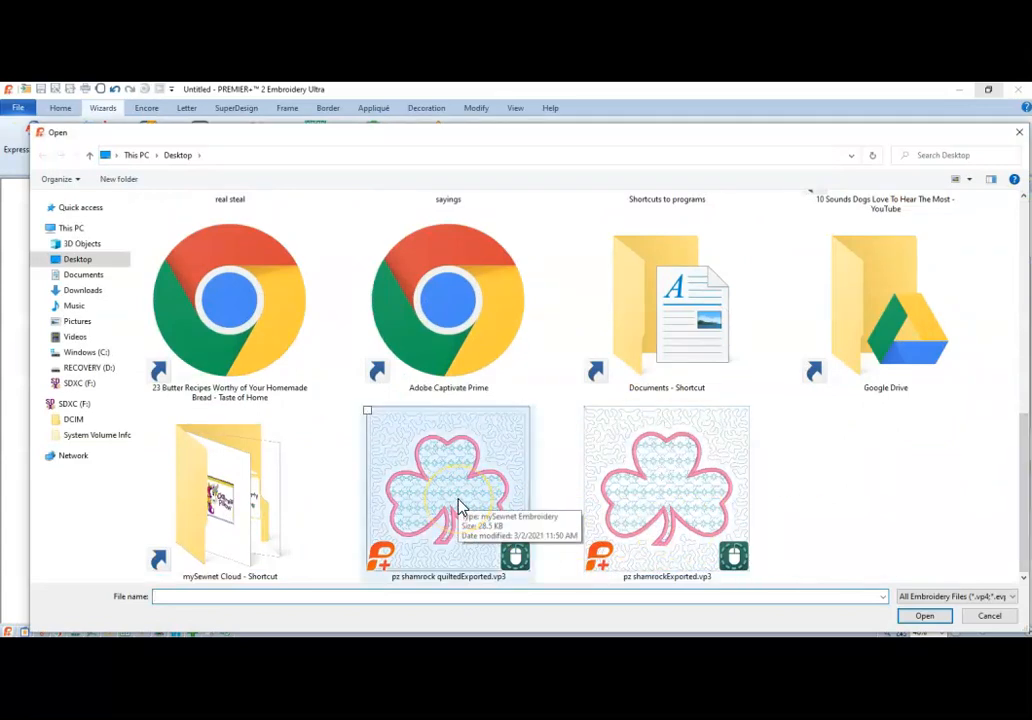
{"action": "double_click", "coordinate": [460, 505]}
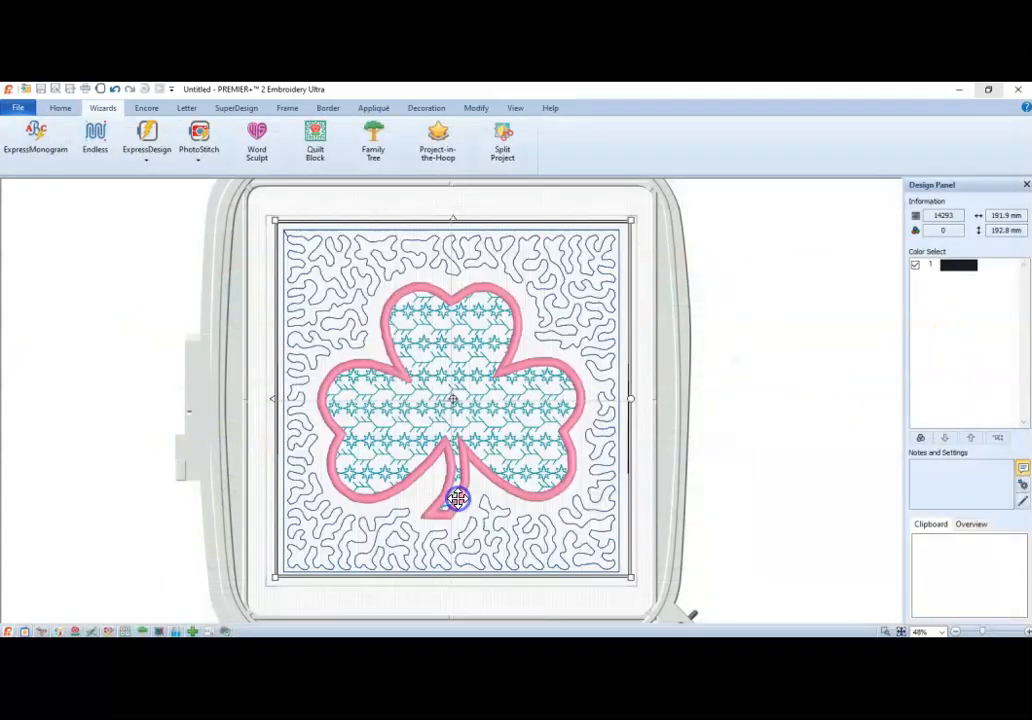
{"action": "left_click", "coordinate": [743, 365]}
Play through the block in Design Player to check the stitching order of the side lines, outlines and stippling.
{"action": "left_click", "coordinate": [60, 107]}
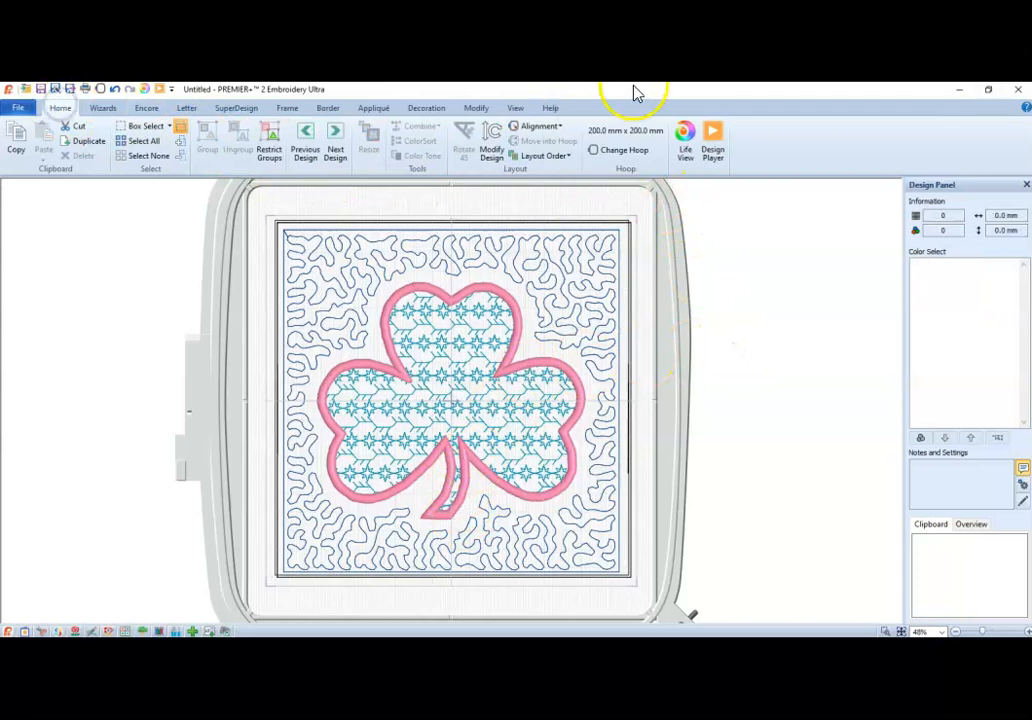
{"action": "left_click", "coordinate": [712, 148]}
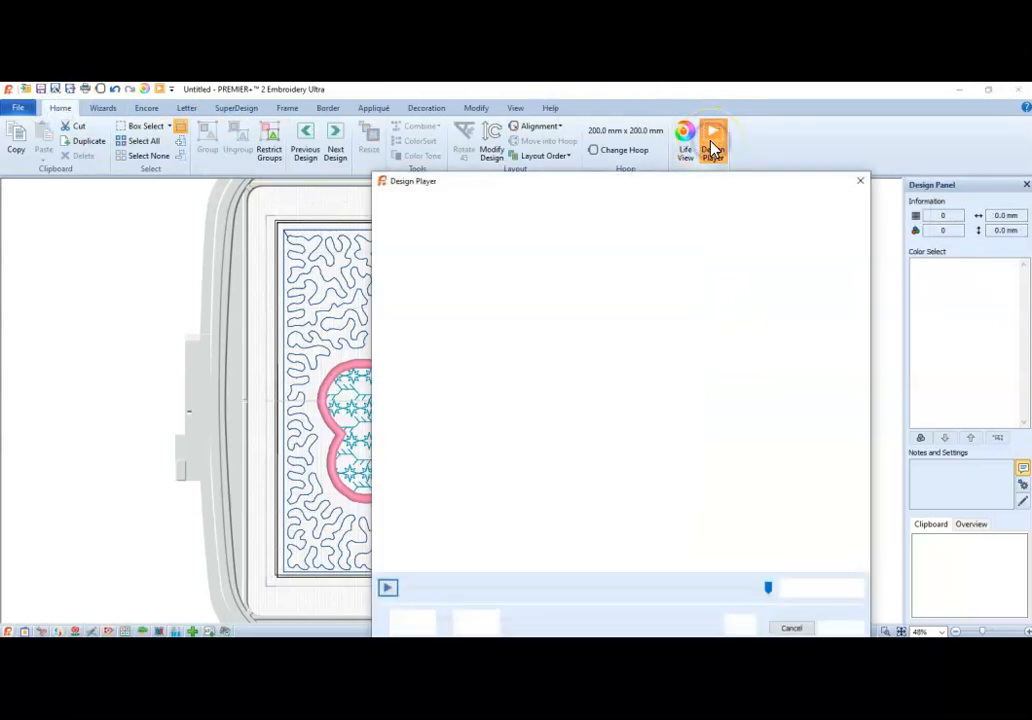
{"action": "left_click", "coordinate": [388, 590]}
{"action": "left_click_drag", "start_coordinate": [411, 590], "coordinate": [421, 590]}
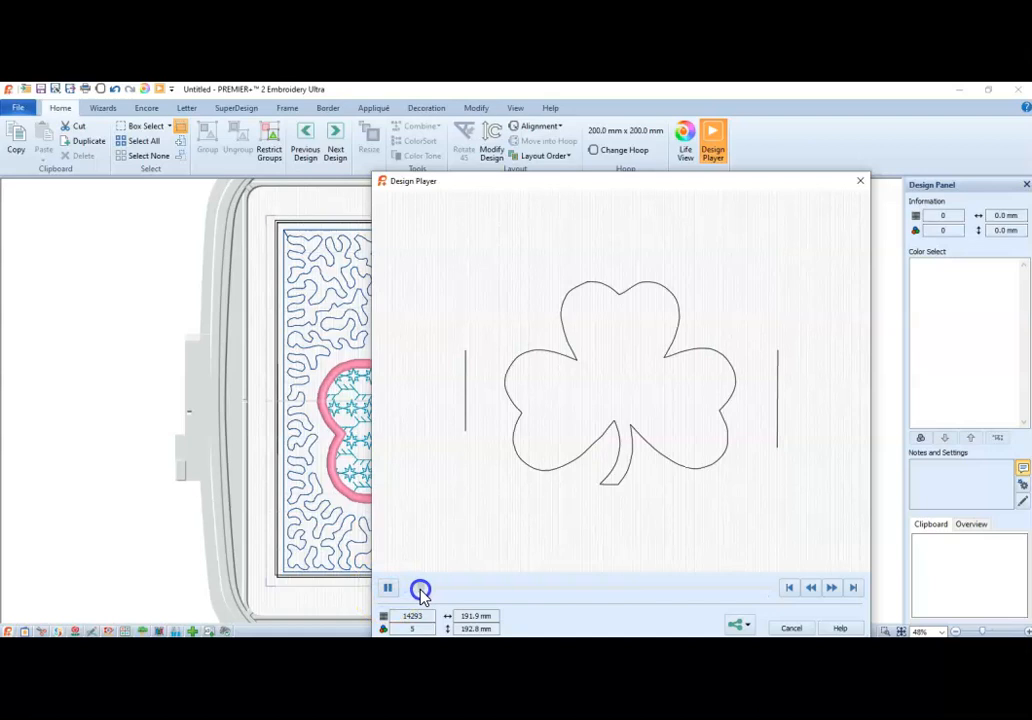
{"action": "left_click_drag", "start_coordinate": [423, 591], "coordinate": [432, 593]}
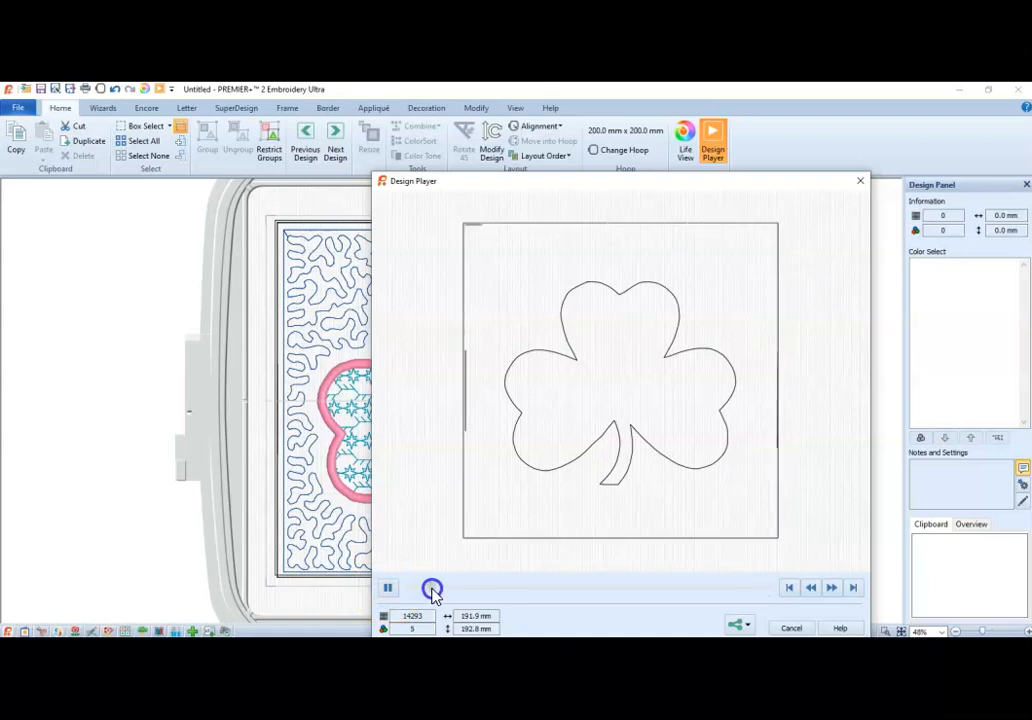
{"action": "left_click_drag", "start_coordinate": [436, 591], "coordinate": [508, 598]}
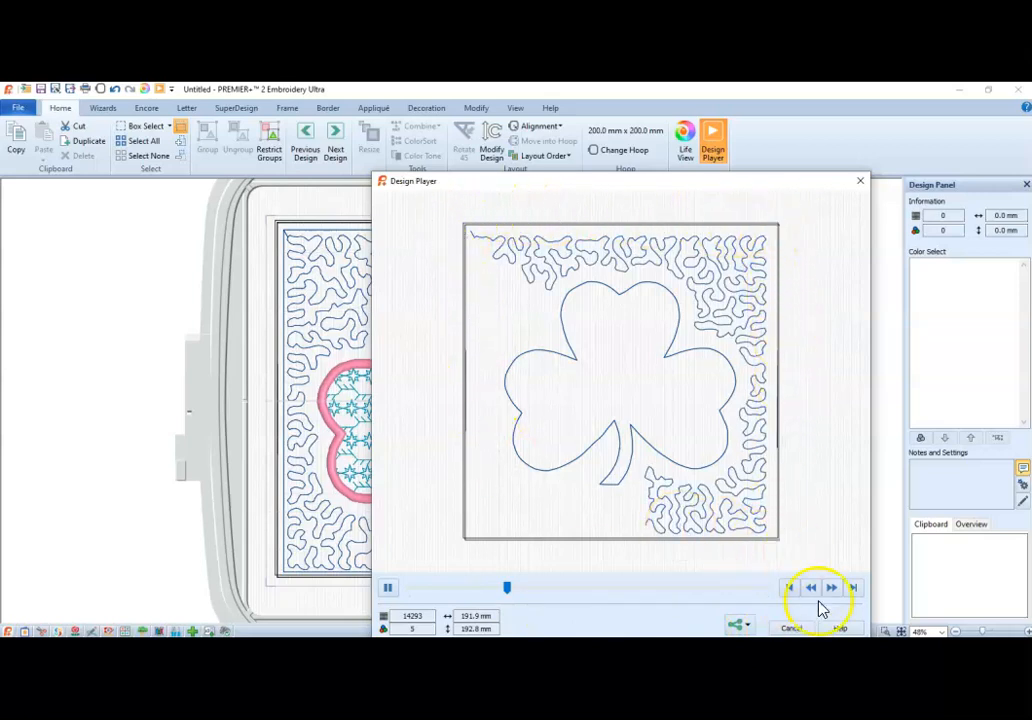
{"action": "left_click", "coordinate": [792, 627]}
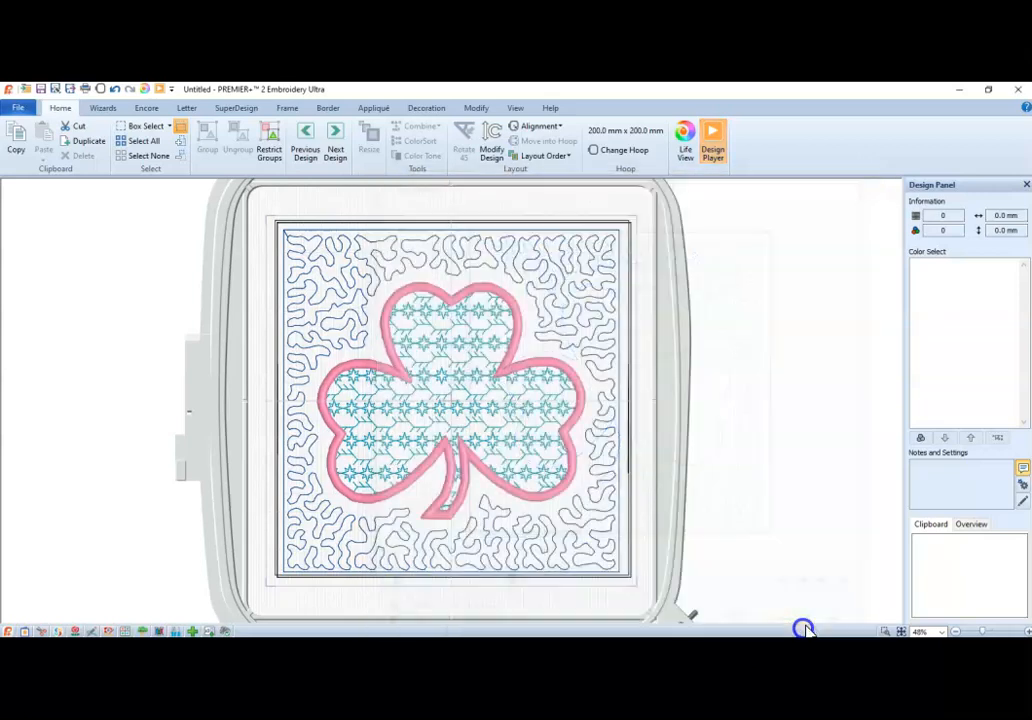
Select the shamrock block and move its first color, RaRa5-2296 Black, down to the end of the color order.
{"action": "left_click", "coordinate": [479, 291]}
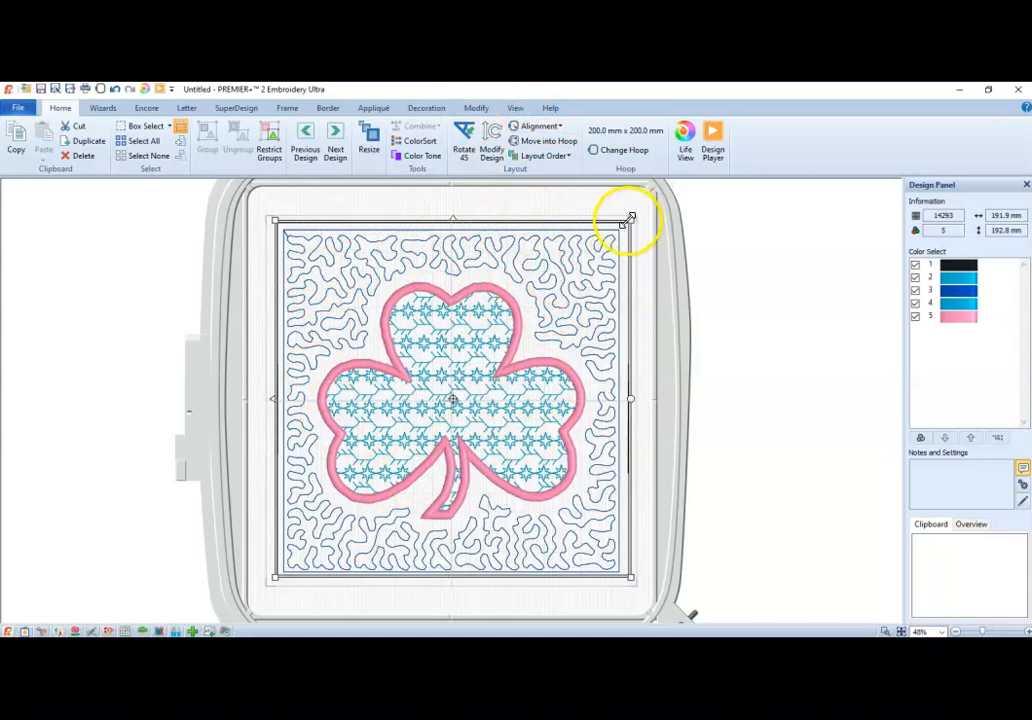
{"action": "left_click", "coordinate": [476, 109]}
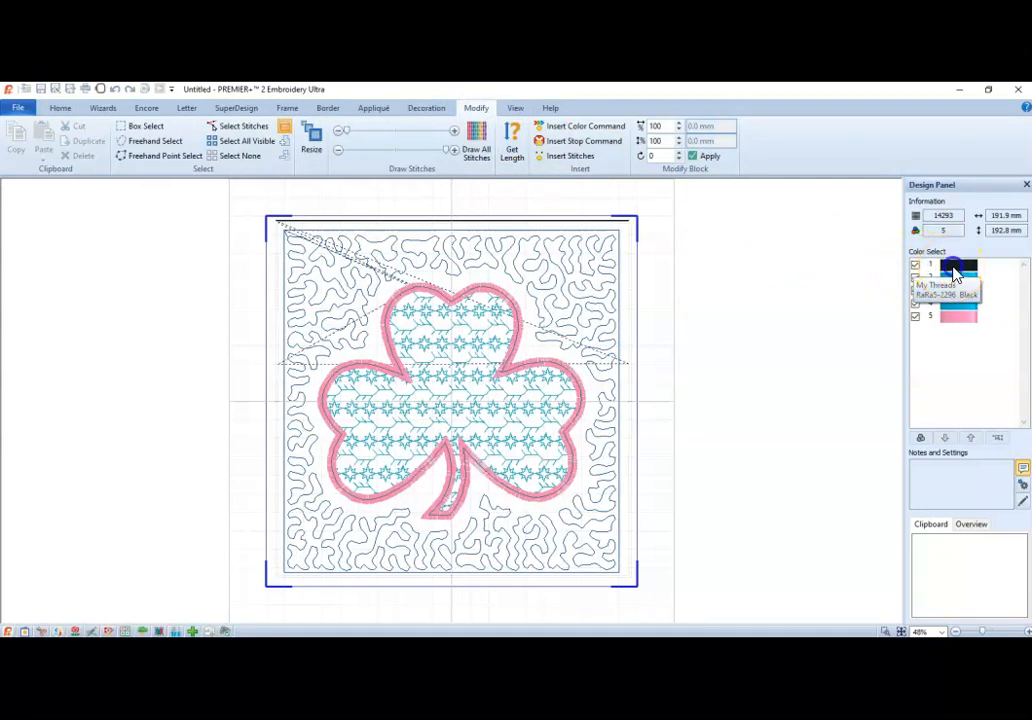
{"action": "left_click", "coordinate": [953, 273]}
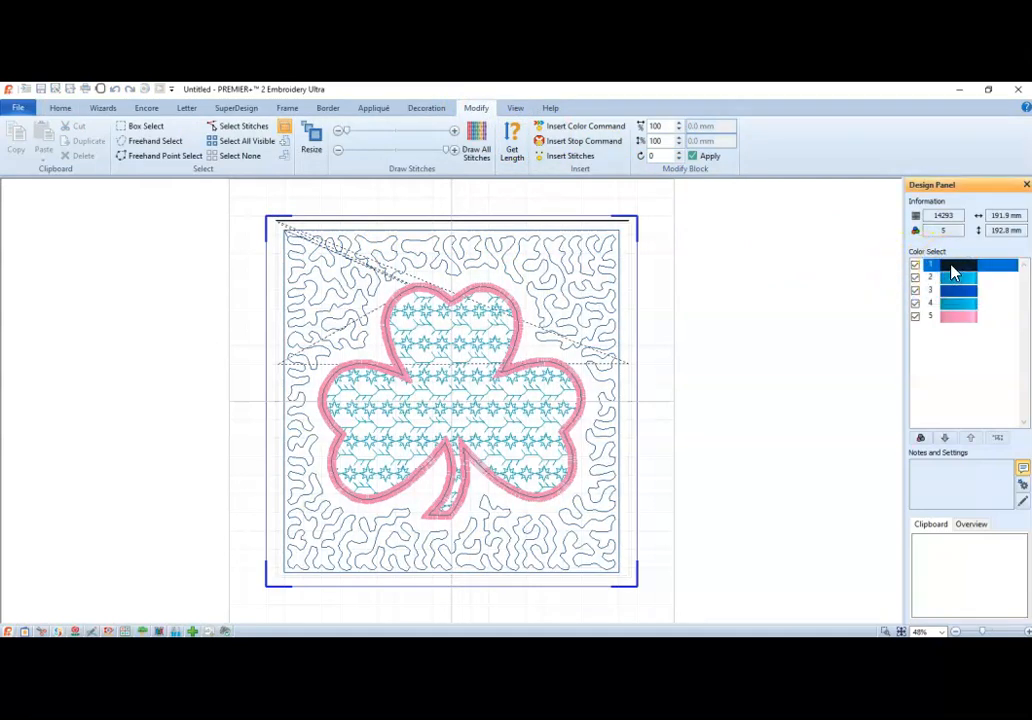
{"action": "left_click", "coordinate": [945, 439]}
{"action": "left_click", "coordinate": [945, 439]}
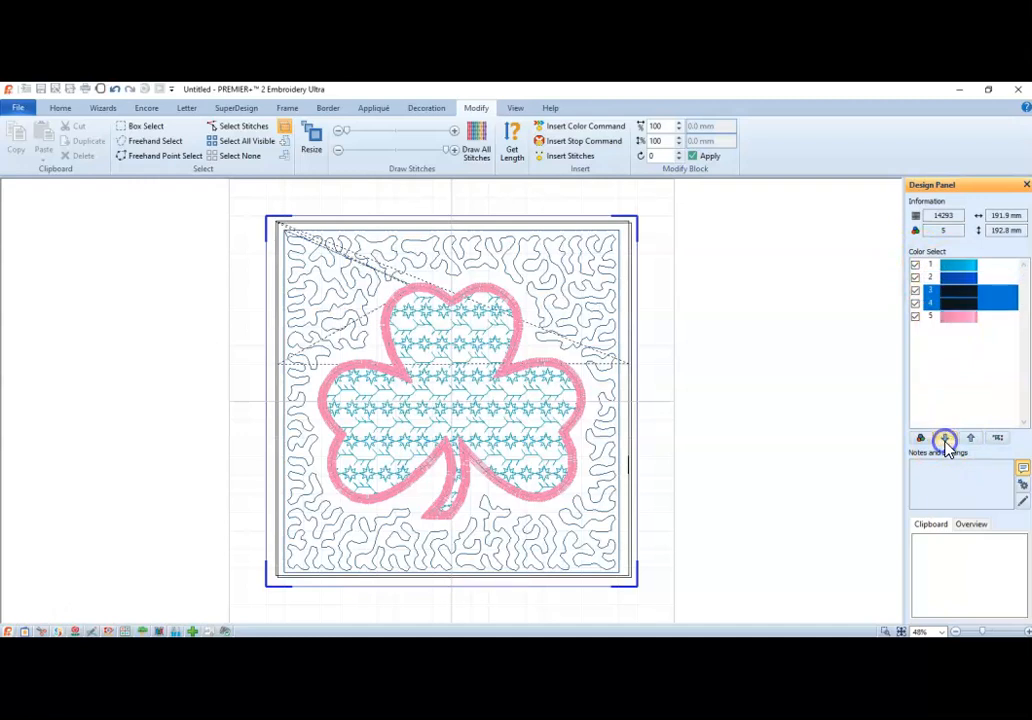
{"action": "left_click", "coordinate": [945, 439]}
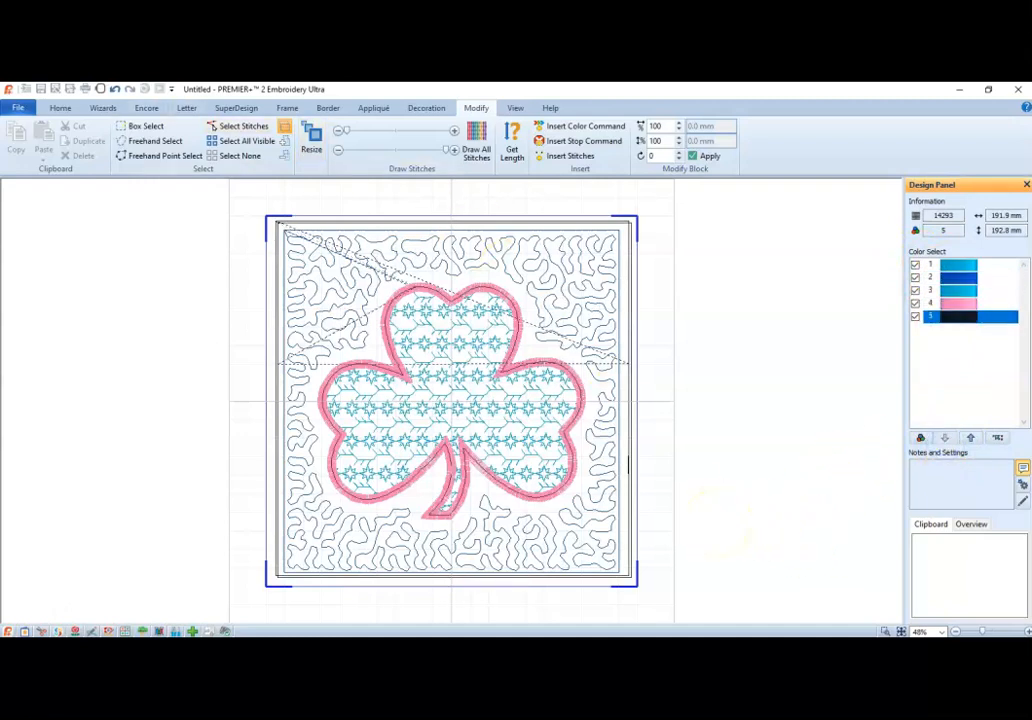
{"action": "left_click", "coordinate": [60, 108]}
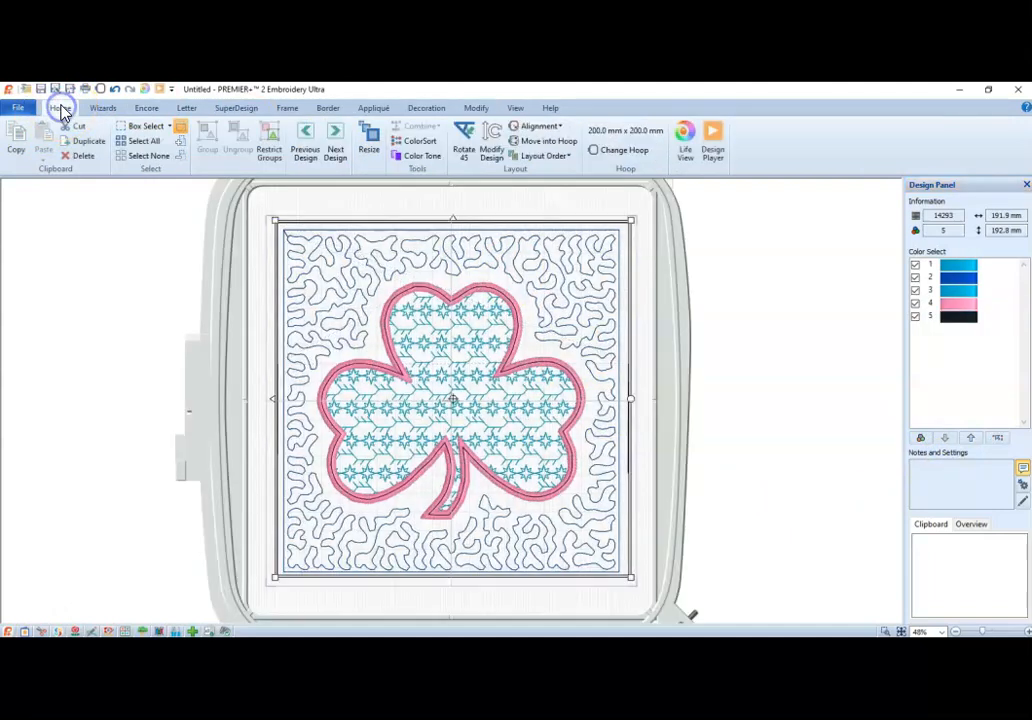
Play the reordered block in Design Player through the shamrock outline, stippling, motif fill and pink border, pausing after the first black side line.
{"action": "left_click", "coordinate": [713, 142]}
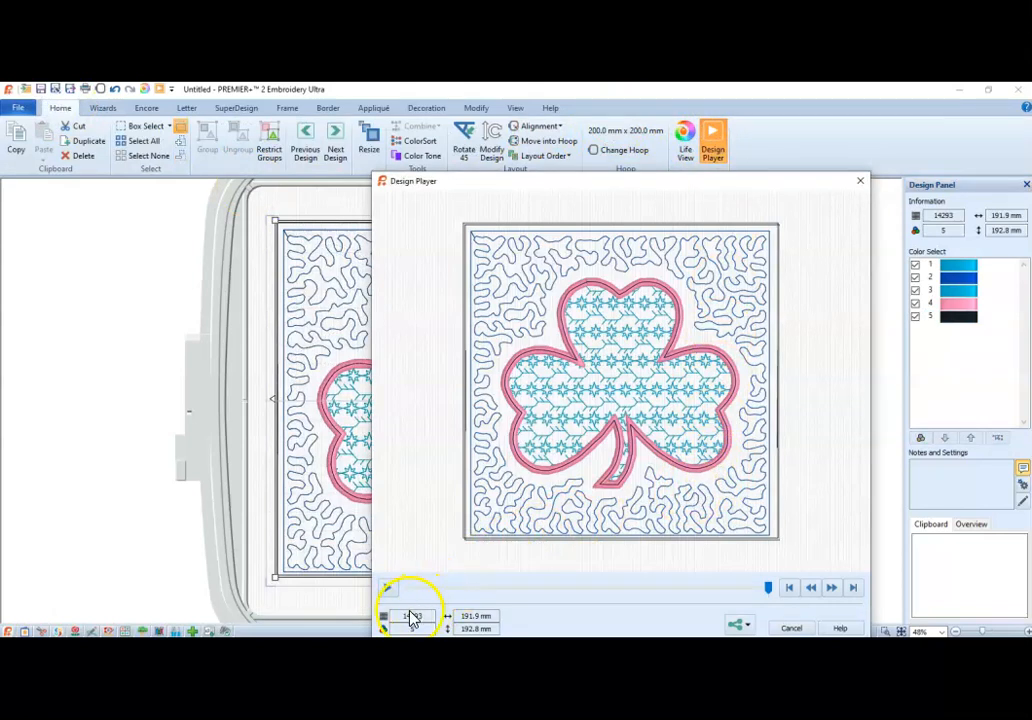
{"action": "left_click", "coordinate": [387, 589]}
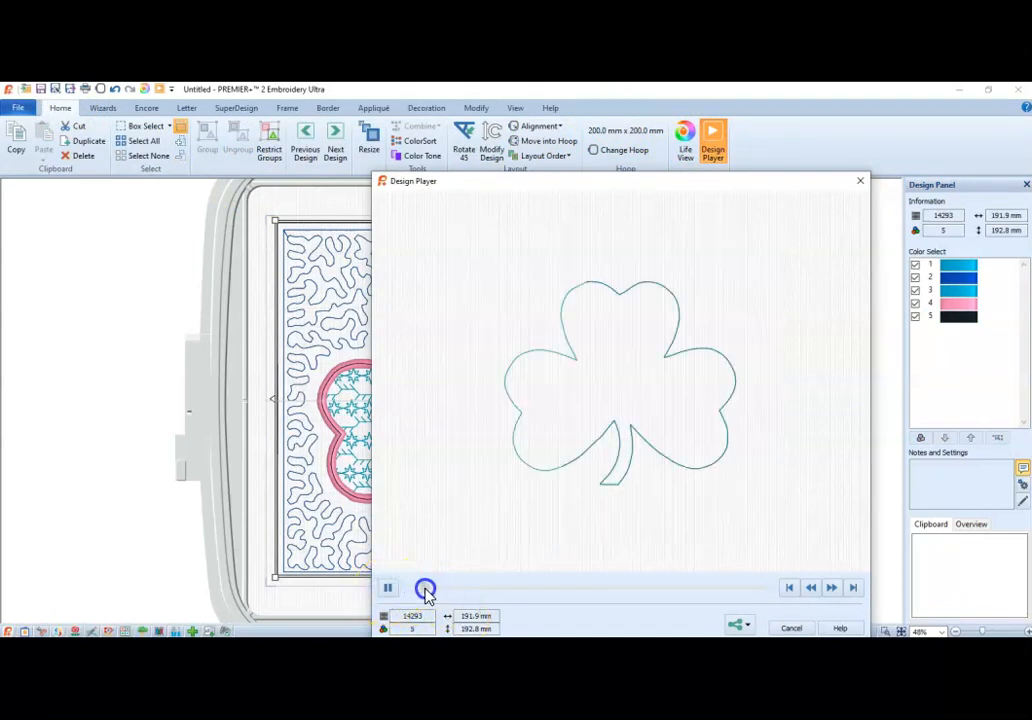
{"action": "left_click_drag", "start_coordinate": [430, 590], "coordinate": [454, 590]}
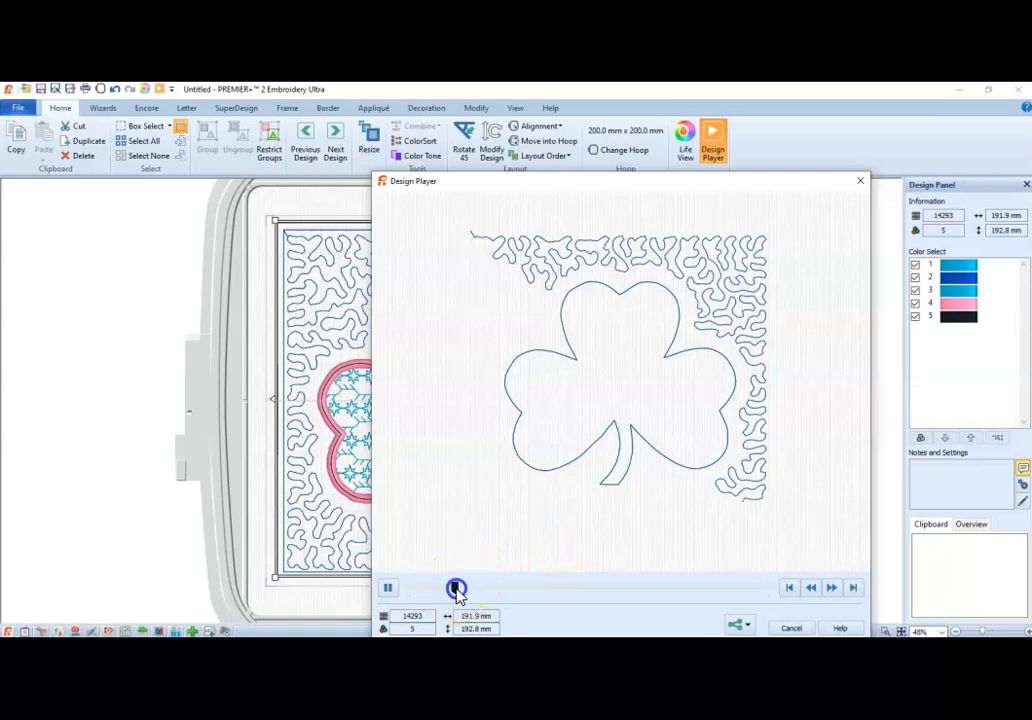
{"action": "left_click_drag", "start_coordinate": [456, 589], "coordinate": [494, 589]}
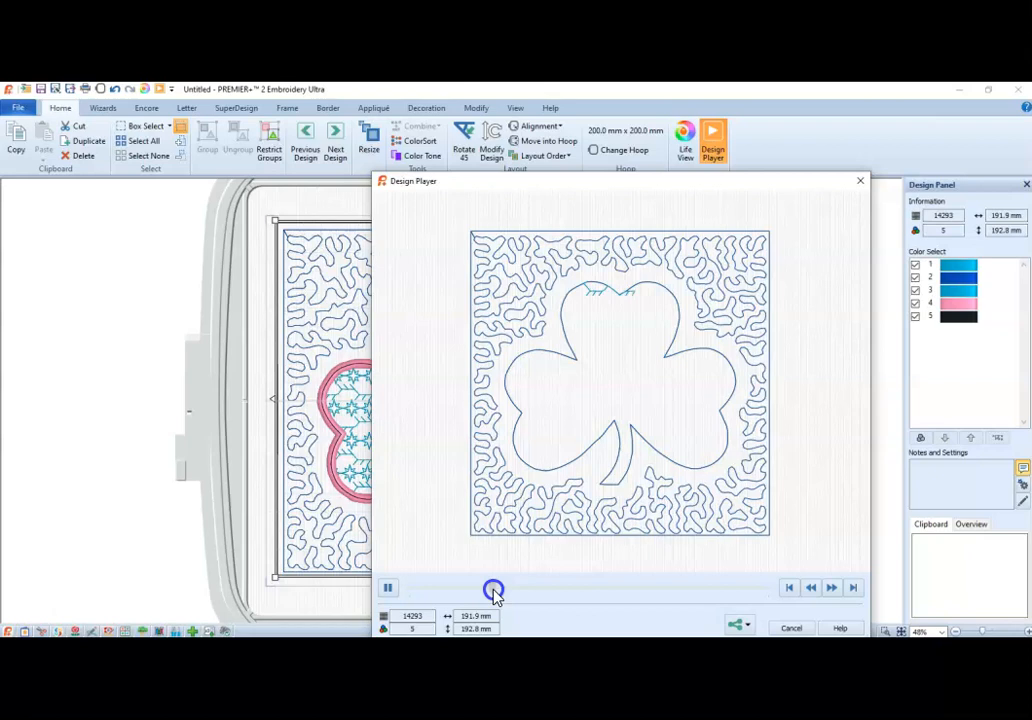
{"action": "left_click_drag", "start_coordinate": [493, 591], "coordinate": [625, 628]}
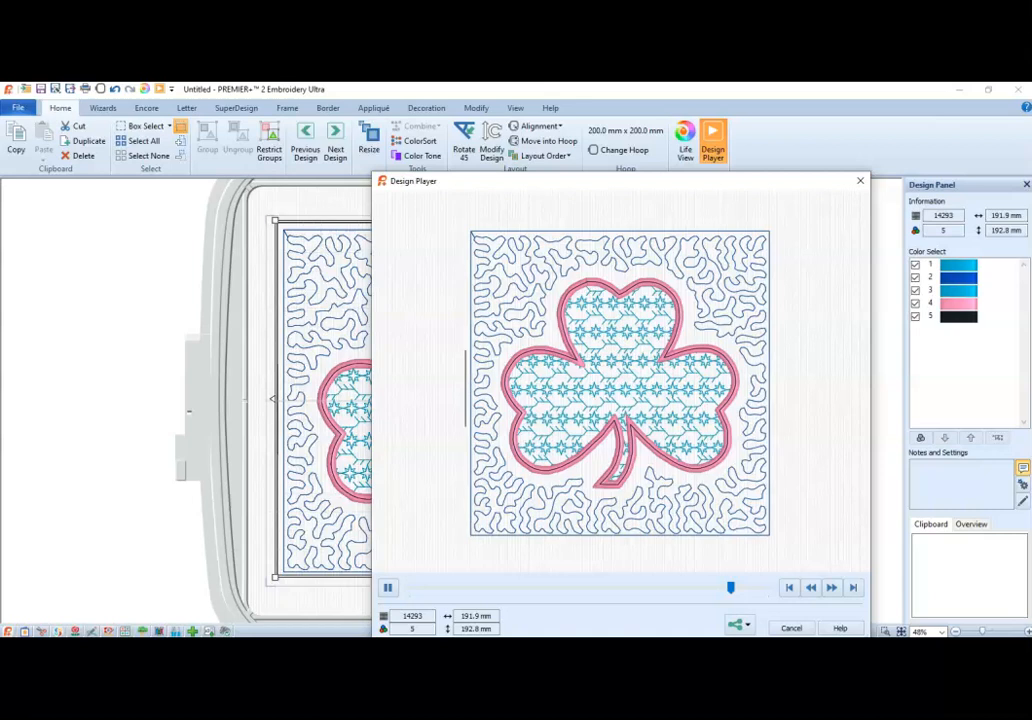
{"action": "left_click", "coordinate": [388, 588]}
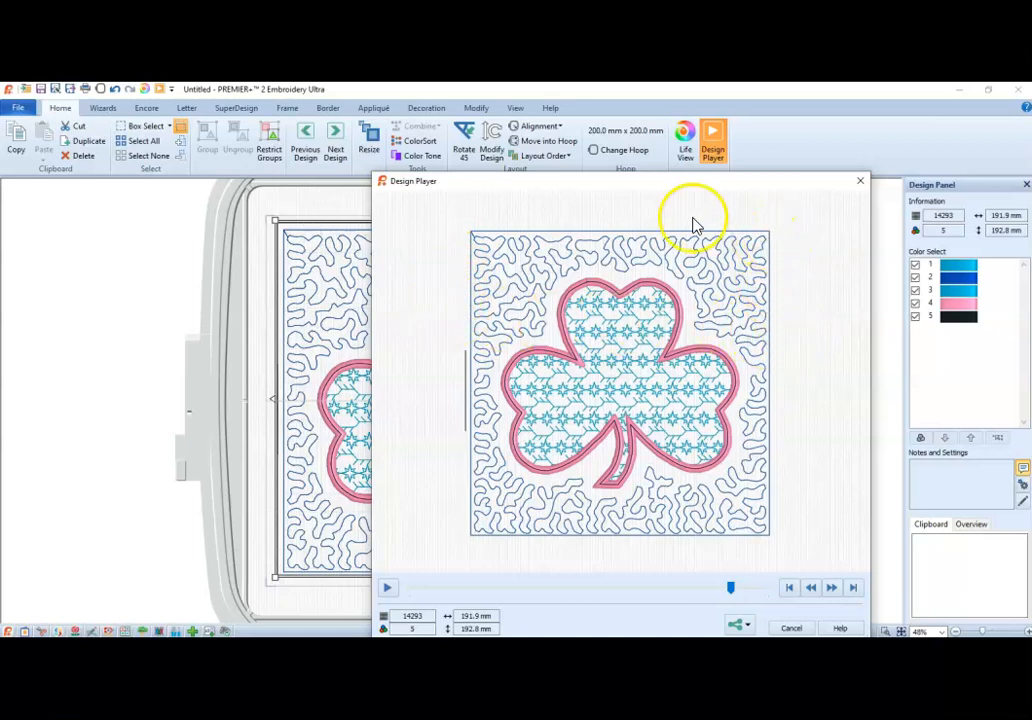
Advance the paused simulation through the remaining black border lines to the end of the design, then close Design Player.
{"action": "left_click", "coordinate": [618, 200]}
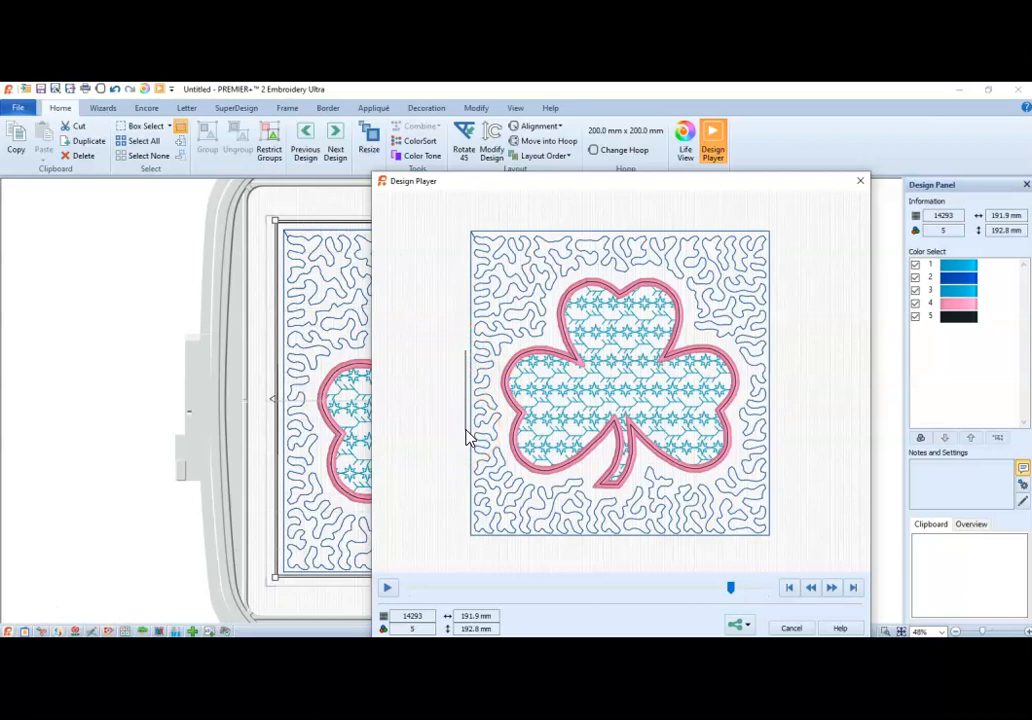
{"action": "left_click_drag", "start_coordinate": [731, 589], "coordinate": [741, 592]}
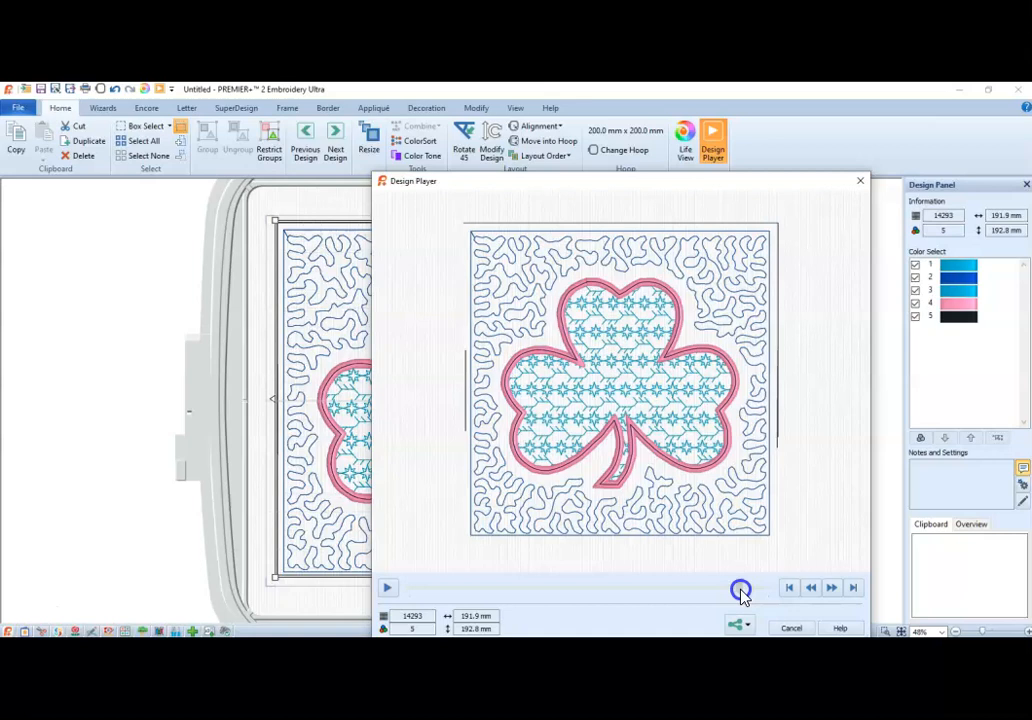
{"action": "left_click_drag", "start_coordinate": [741, 595], "coordinate": [779, 588]}
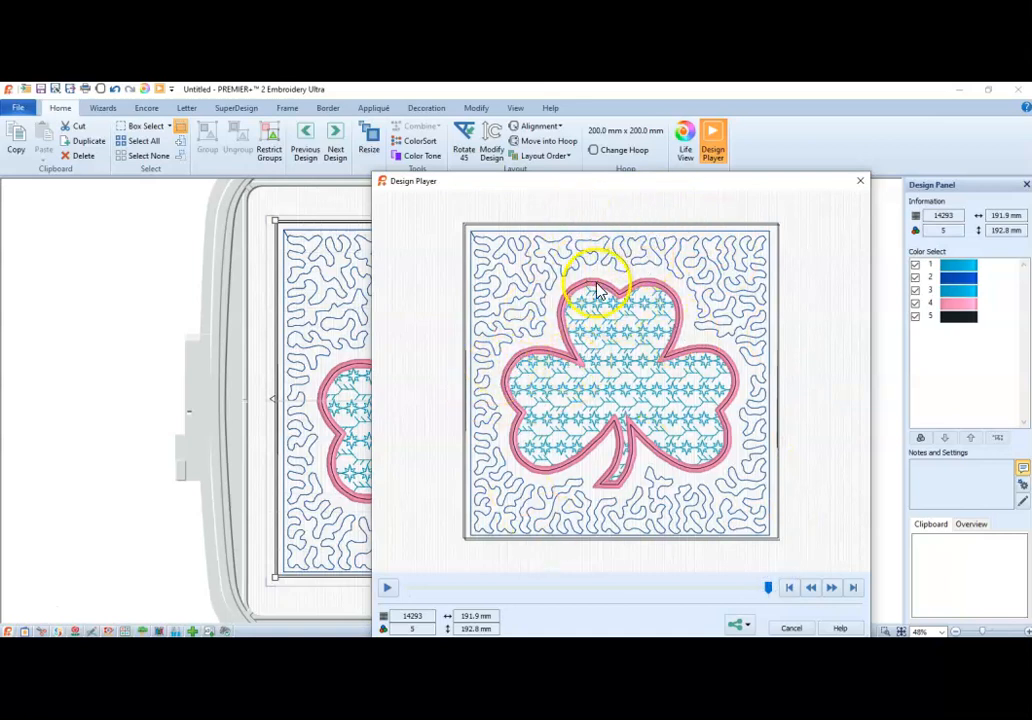
{"action": "left_click", "coordinate": [793, 628]}
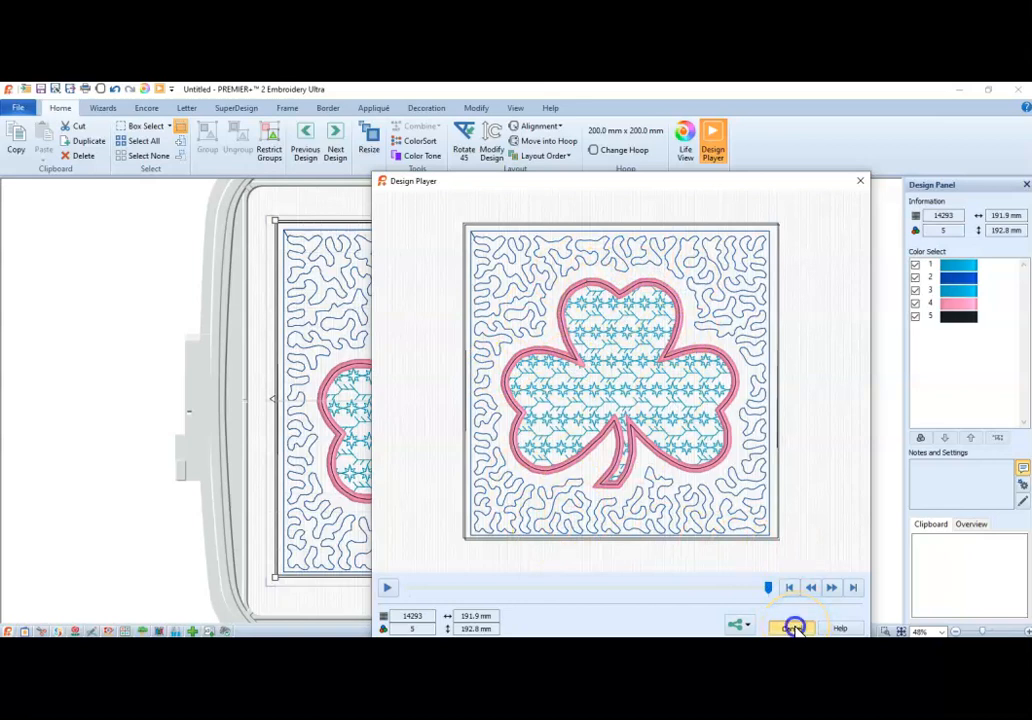